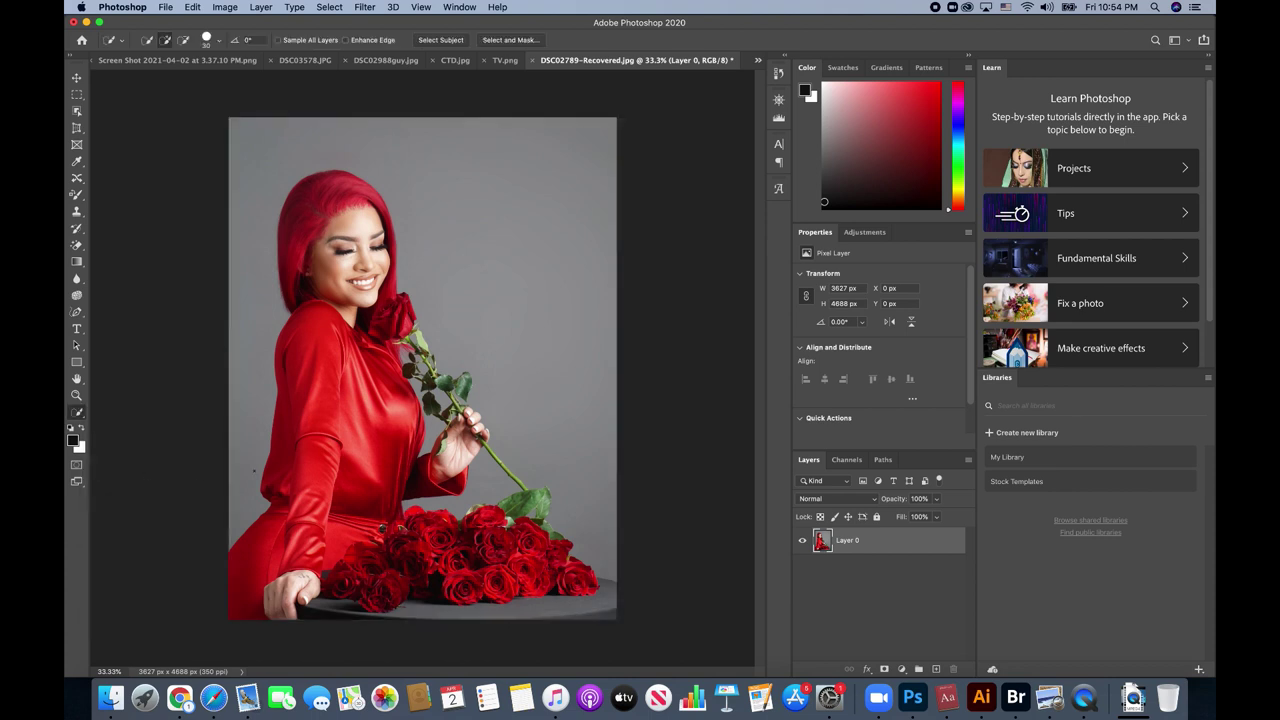
# - Quick-select the grey background left of the woman, up to the top and across the right
pyautogui.moveTo(231, 512); pyautogui.dragTo(252, 315)
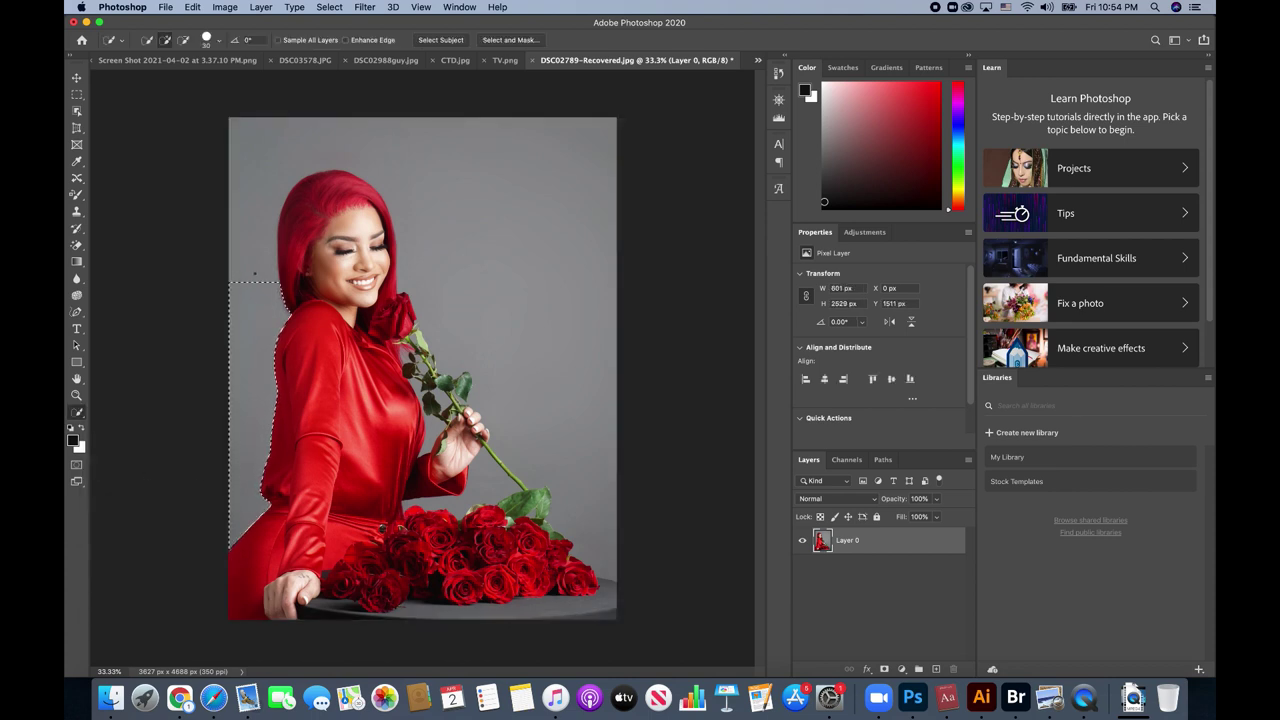
pyautogui.moveTo(252, 315)
pyautogui.mouseDown()
pyautogui.moveTo(278, 163)
pyautogui.moveTo(334, 163)
pyautogui.mouseUp()
pyautogui.moveTo(409, 198); pyautogui.dragTo(637, 200)
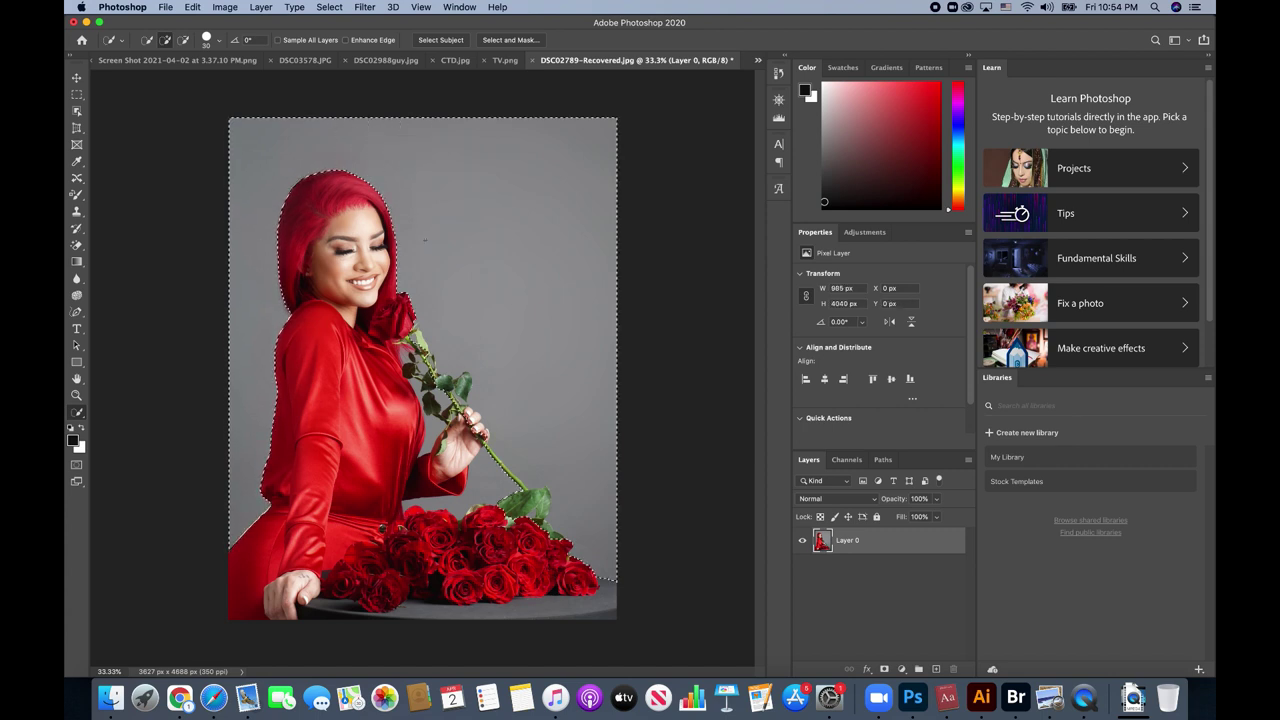
# - Zoom to 50% and subtract the green leaf edge from the selection
pyautogui.click(779, 100)
pyautogui.click(744, 179)
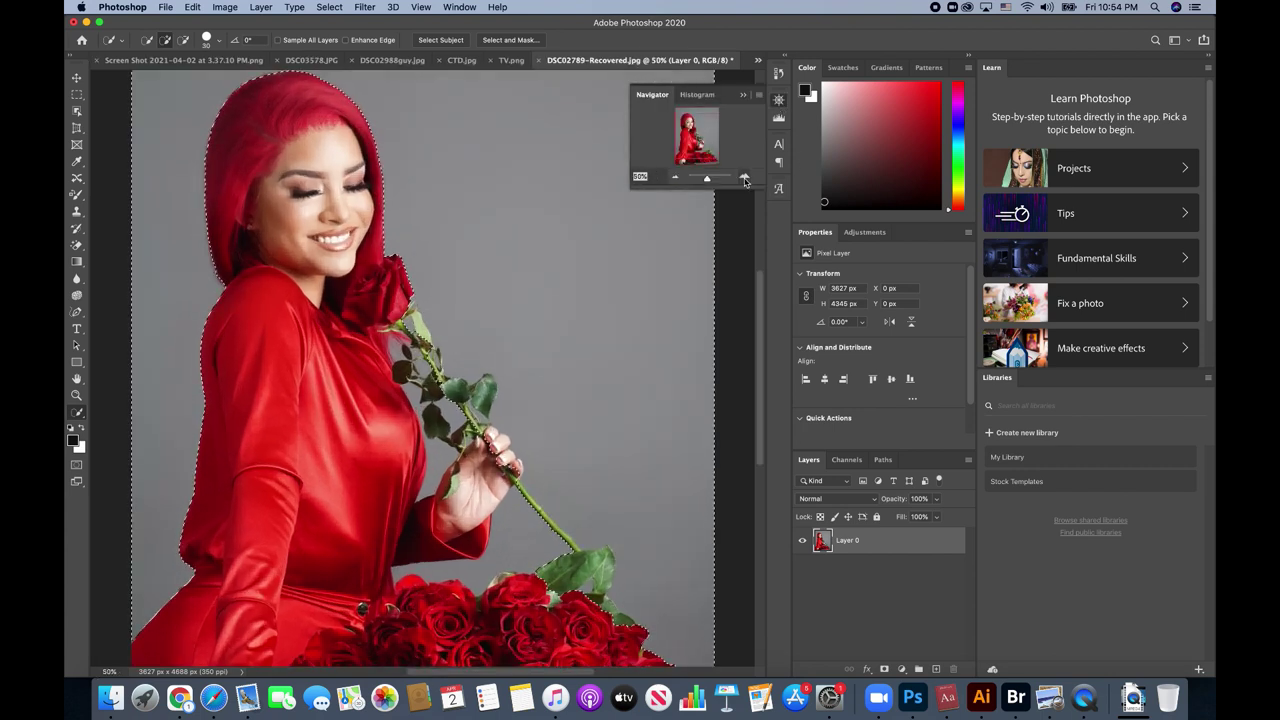
pyautogui.scroll(-2, 546, 468)
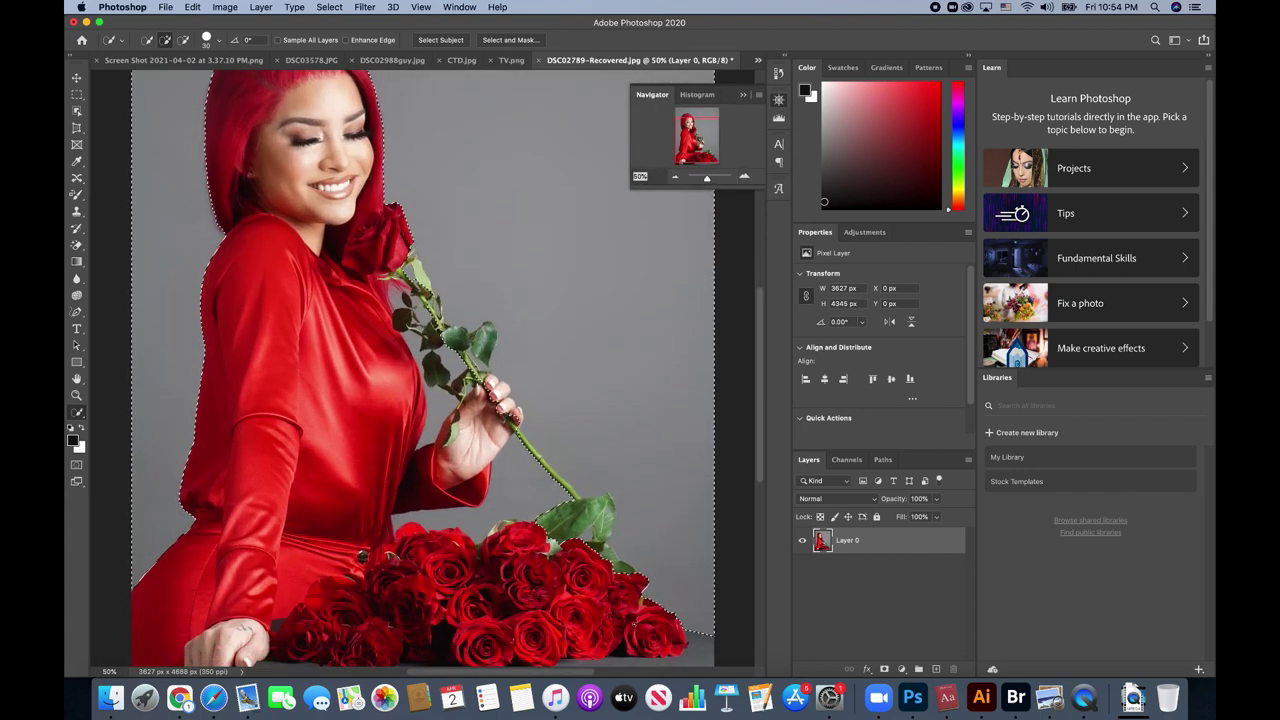
pyautogui.press('alt')
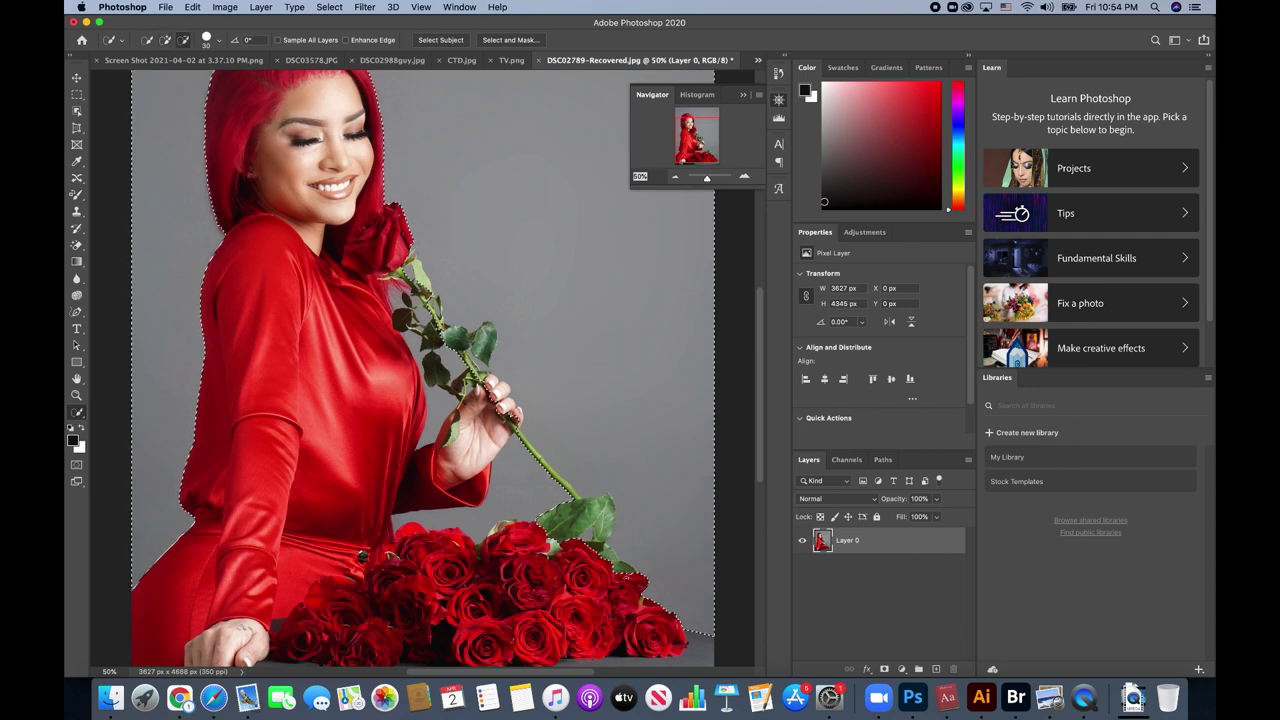
pyautogui.moveTo(582, 528); pyautogui.dragTo(600, 505)
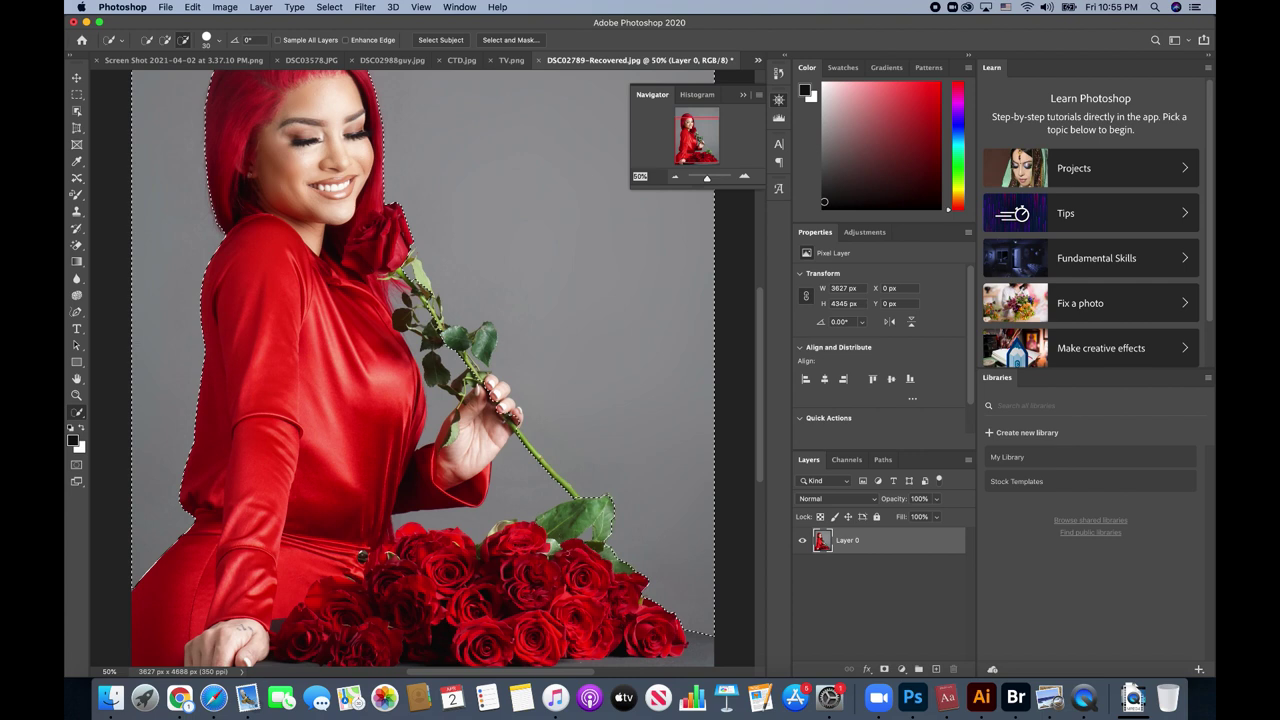
# - Alternate add and subtract modes to trace the rose stem, leaves and bouquet edges precisely
pyautogui.press('alt')
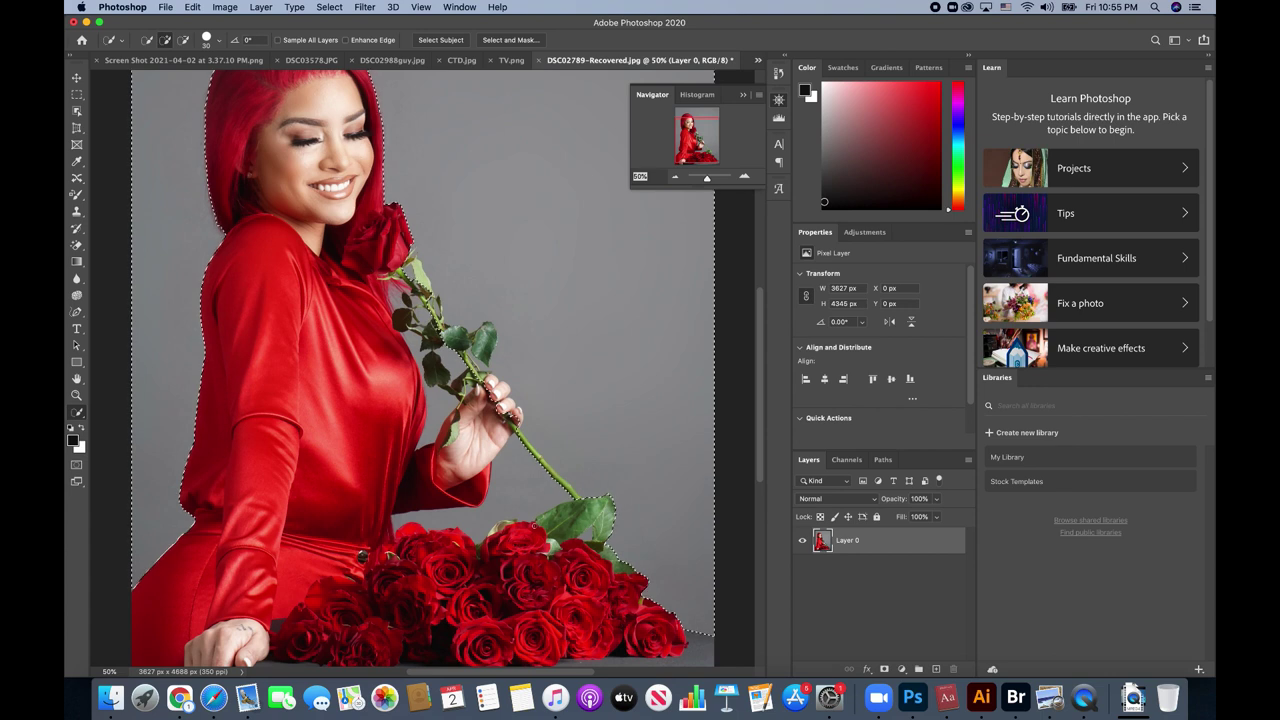
pyautogui.press('alt')
pyautogui.press('alt')
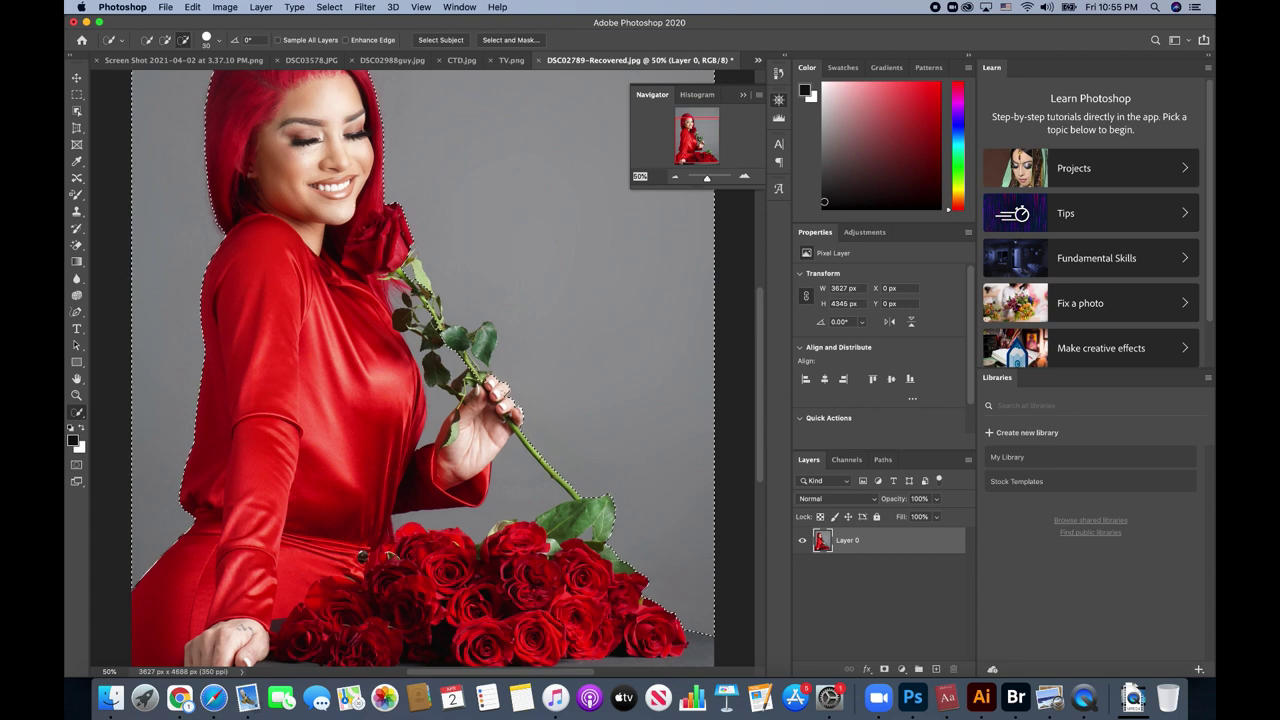
pyautogui.press('alt')
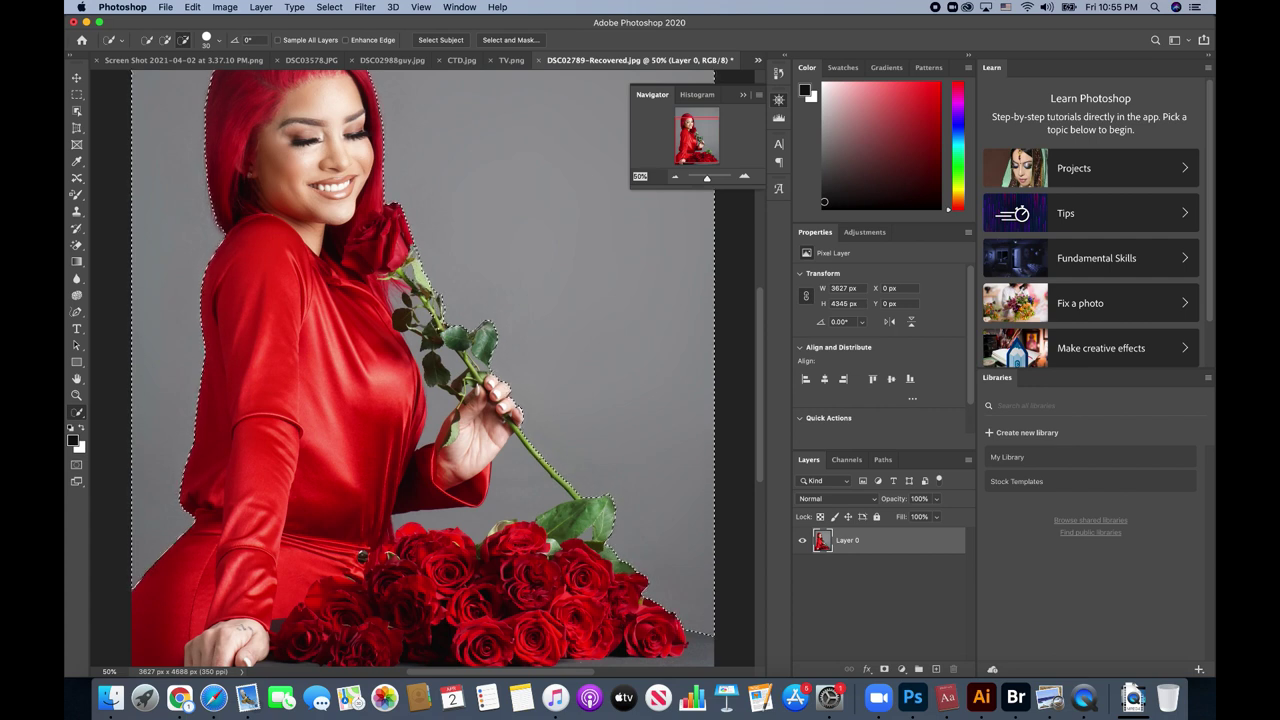
pyautogui.press('alt')
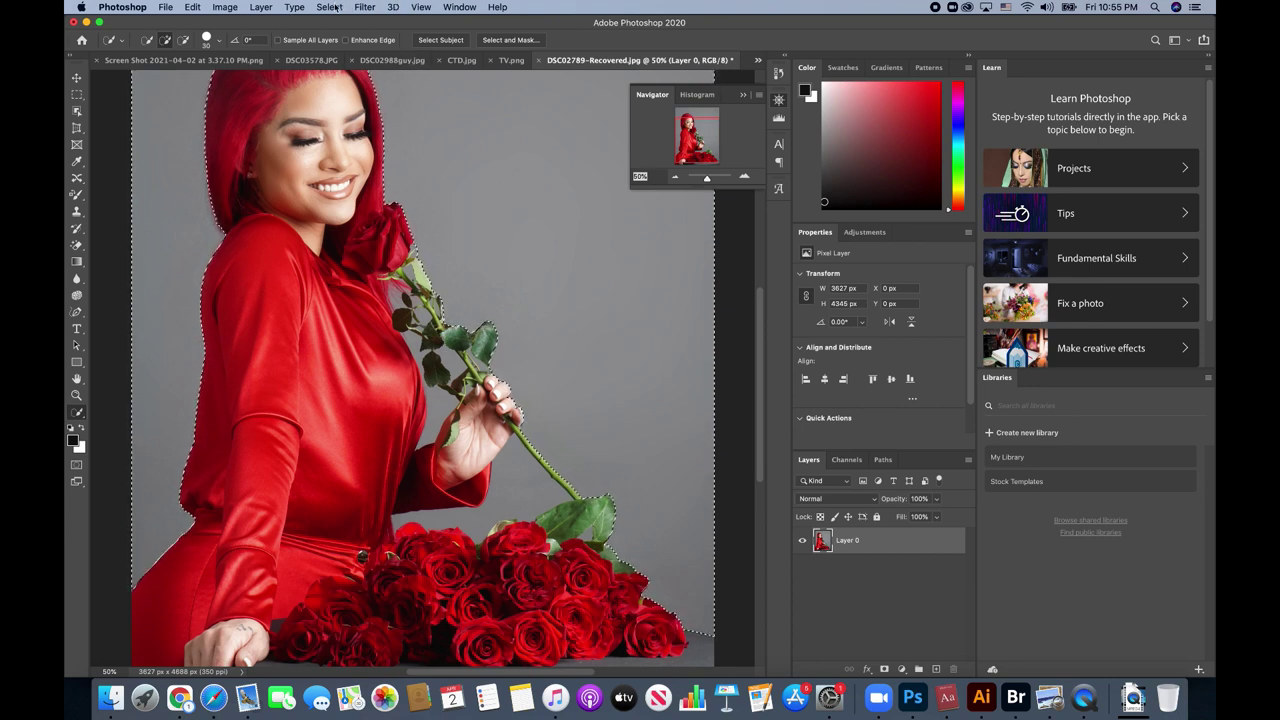
# - Smooth the selection by 6 pixels, then delete the grey background to transparency
pyautogui.click(329, 7)
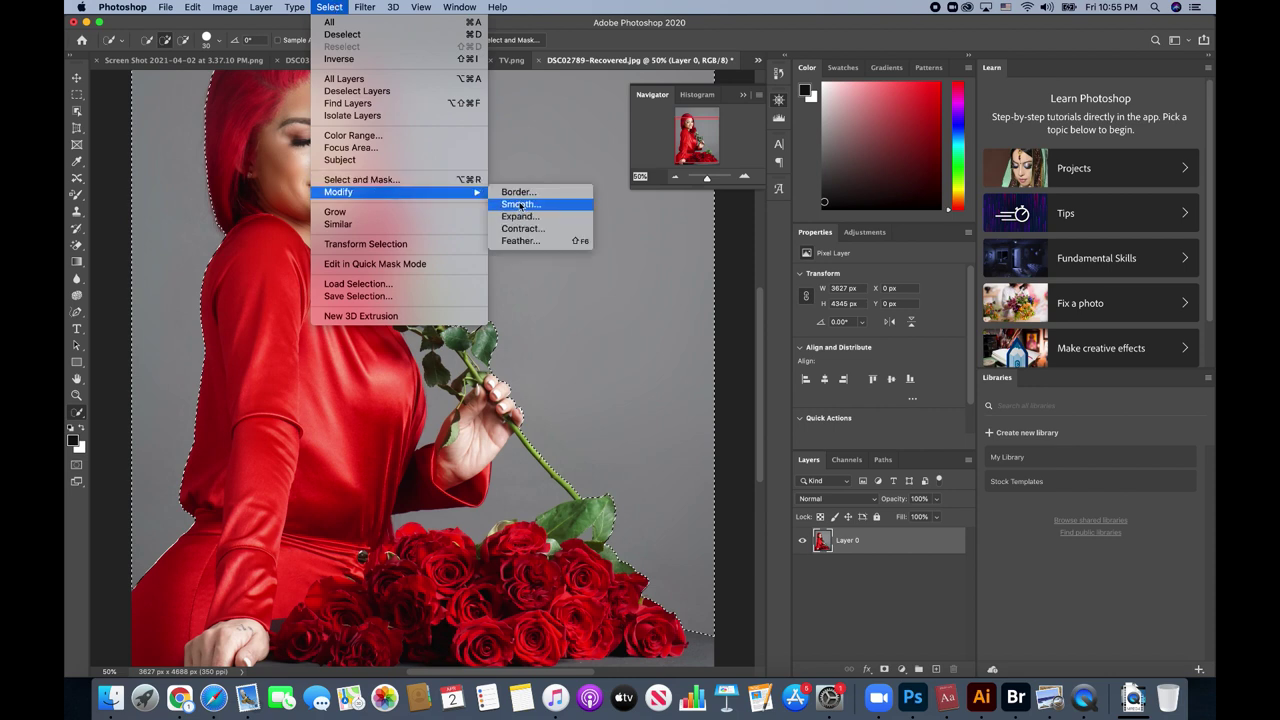
pyautogui.click(521, 205)
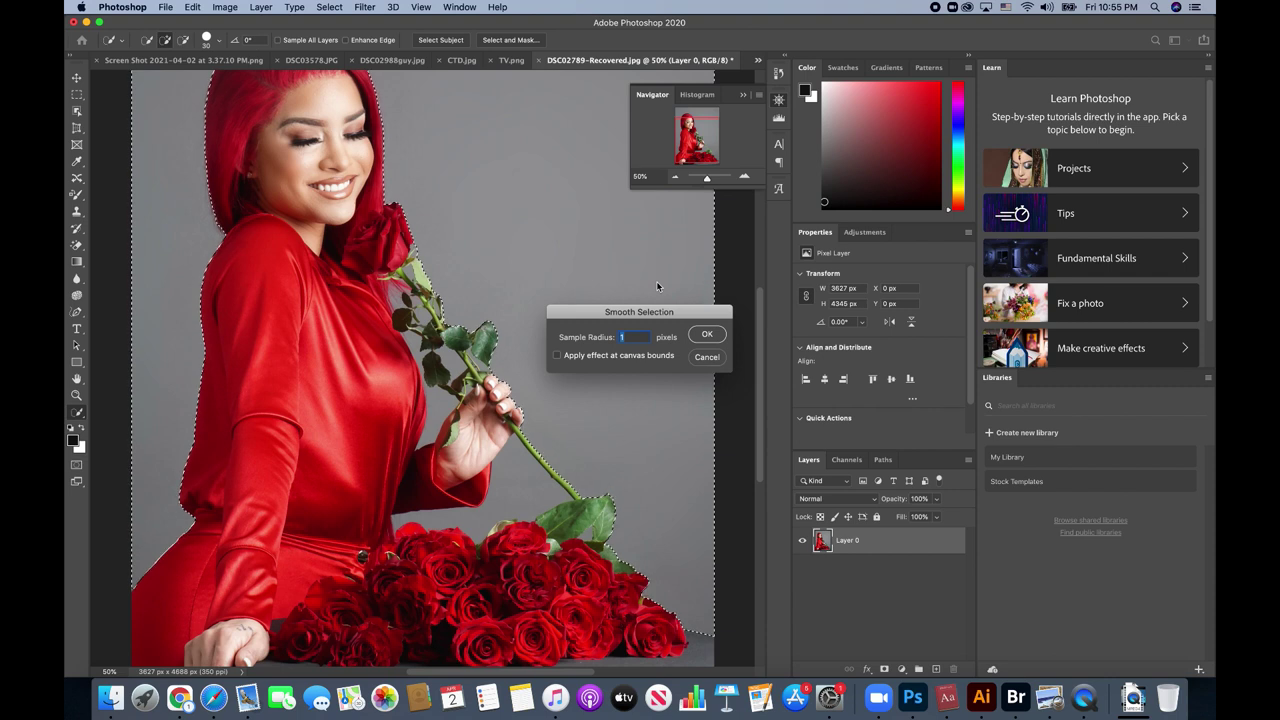
pyautogui.write('6')
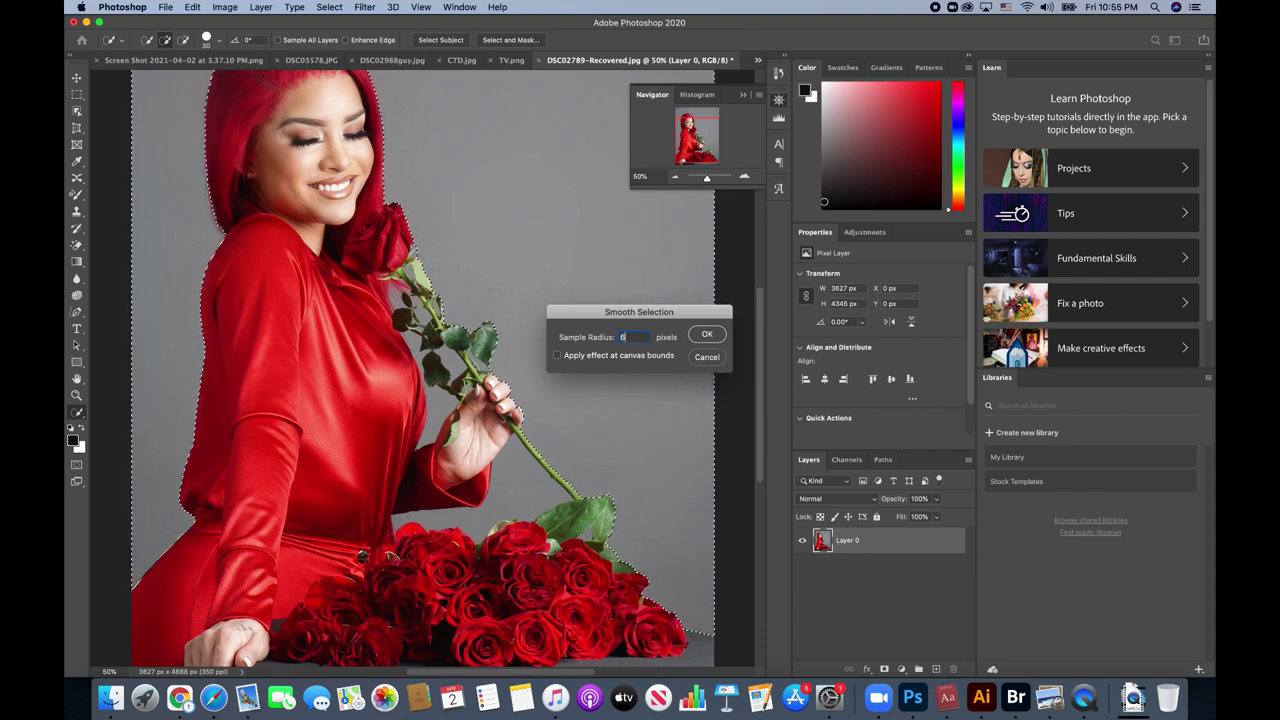
pyautogui.click(701, 335)
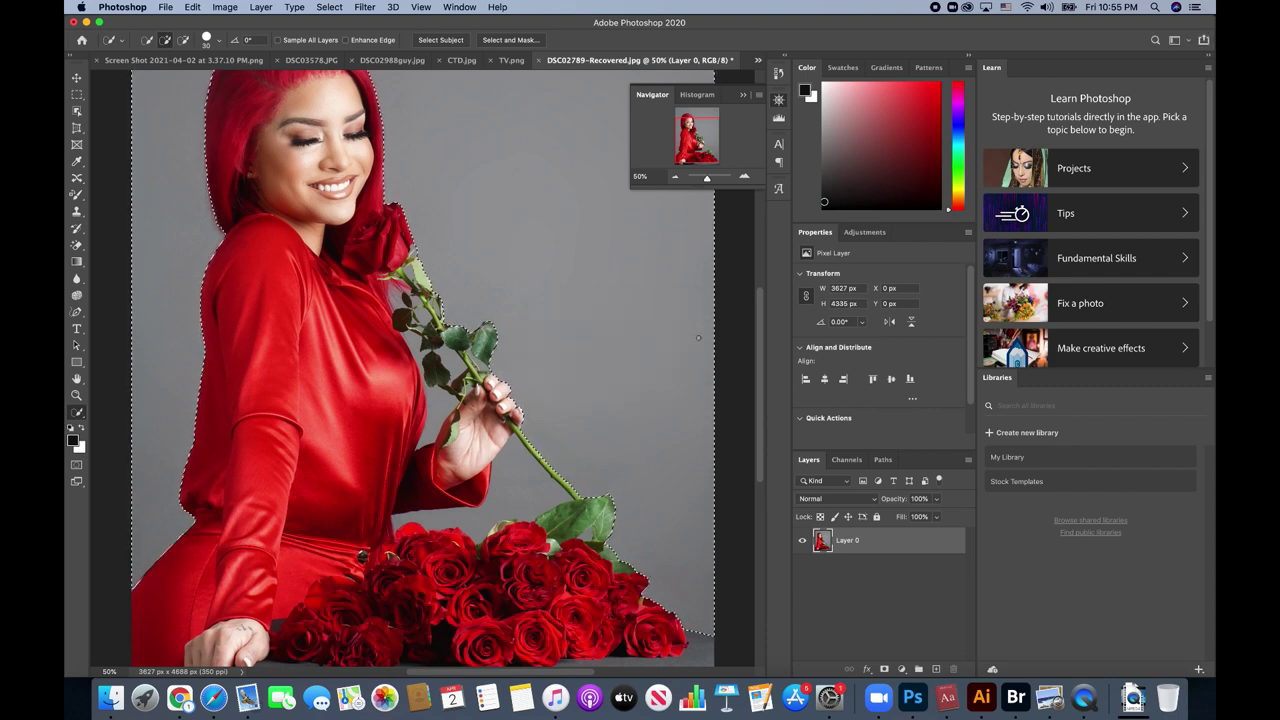
pyautogui.press('Delete')
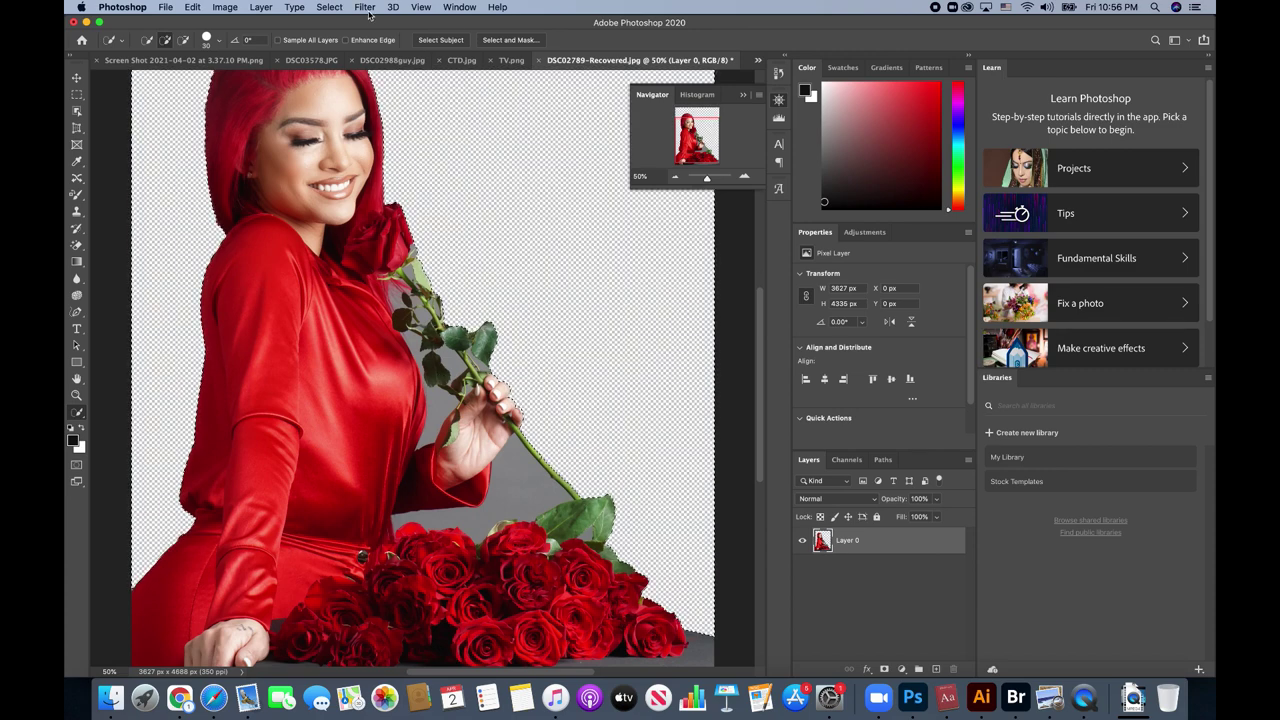
# - In Select and Mask, apply Smooth 30 and Feather 1.5 px to the selection
pyautogui.click(364, 7)
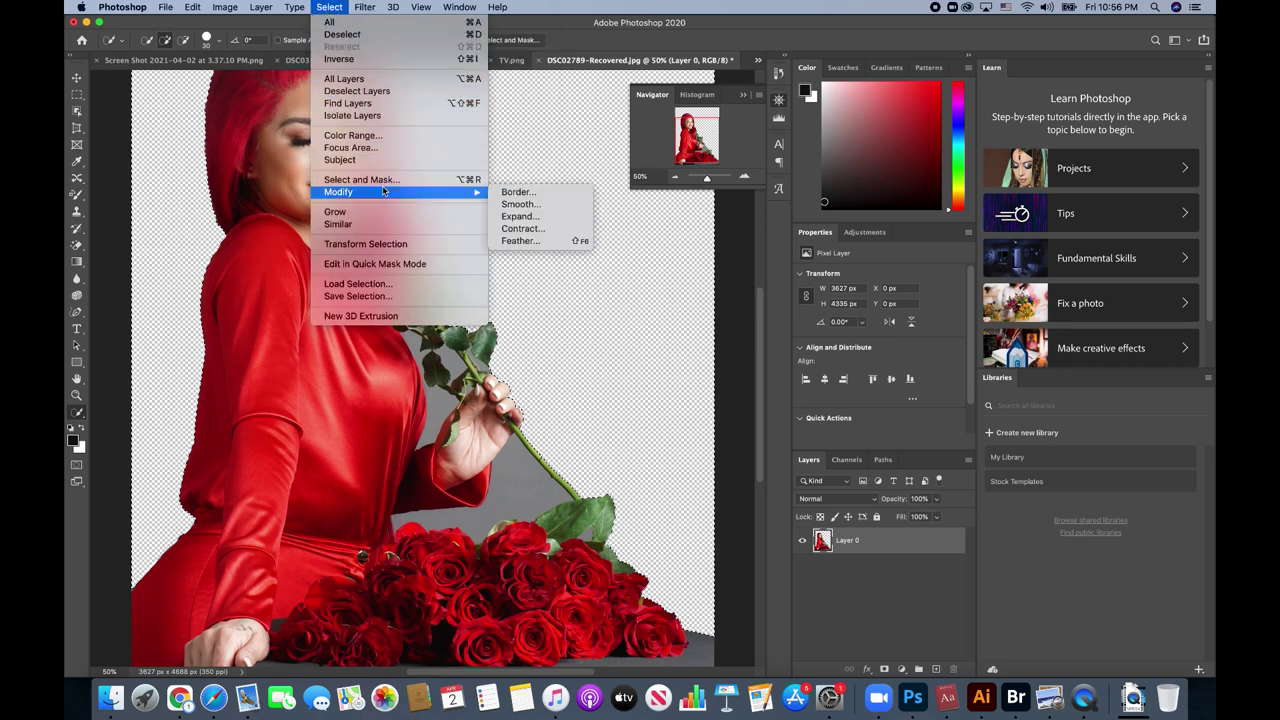
pyautogui.click(386, 180)
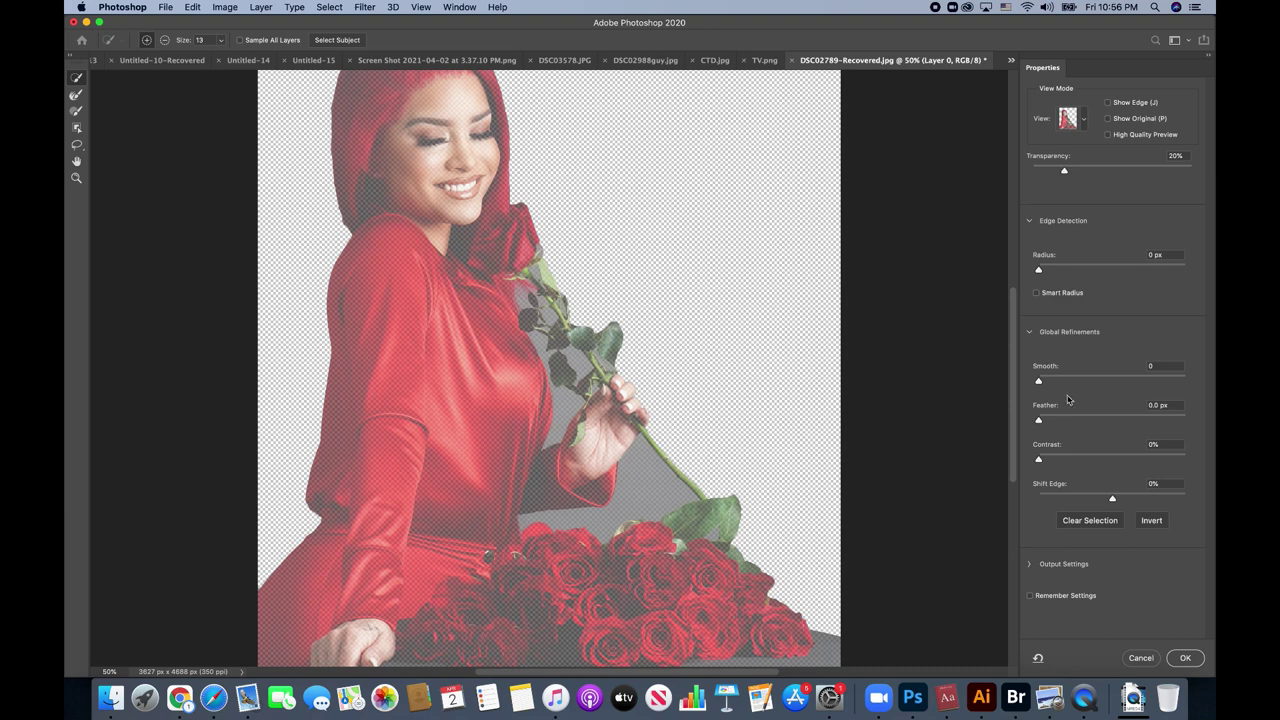
pyautogui.click(1083, 381)
pyautogui.click(1051, 420)
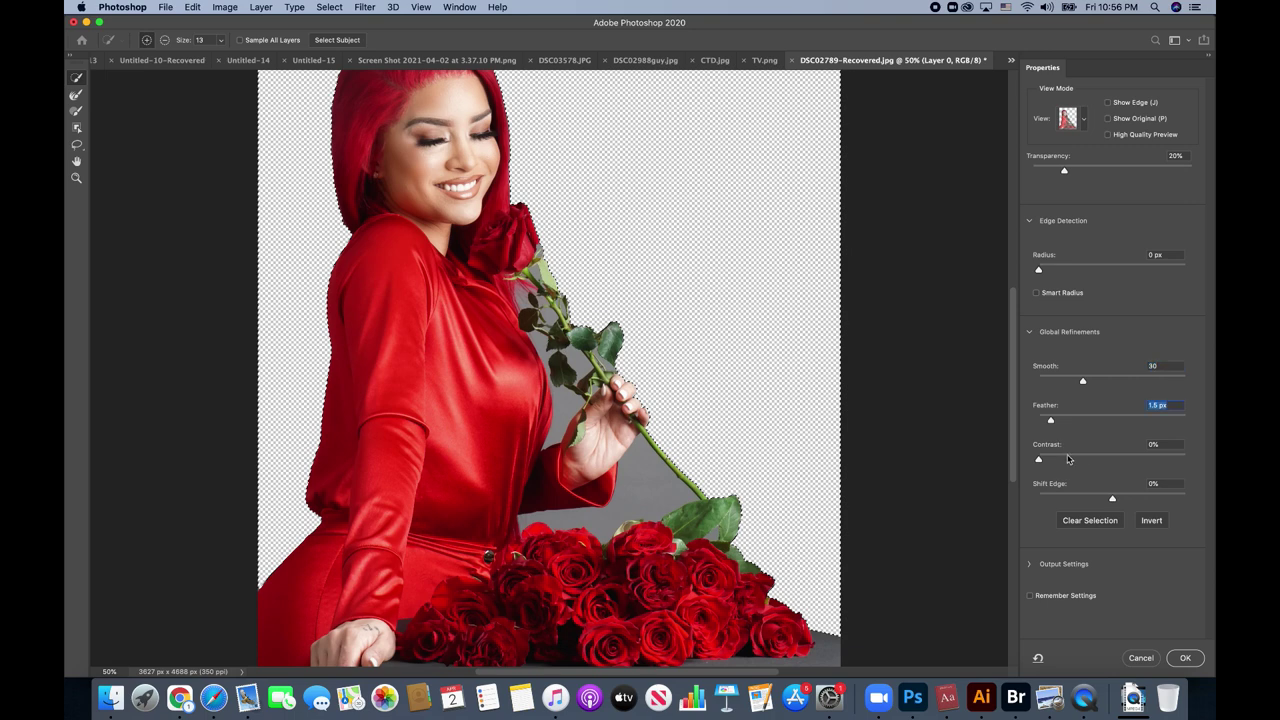
pyautogui.press('Tab')
pyautogui.click(1186, 658)
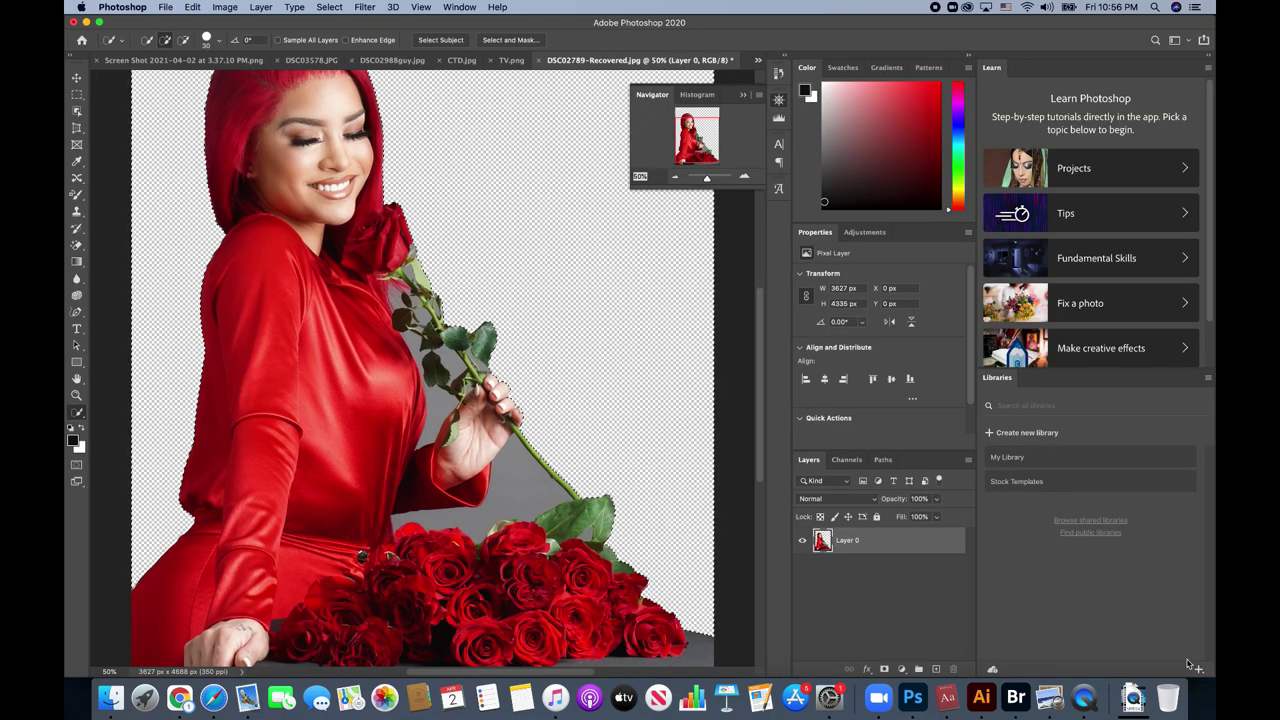
# - Deselect the current selection from the canvas context menu
pyautogui.rightClick(643, 395)
pyautogui.click(660, 399)
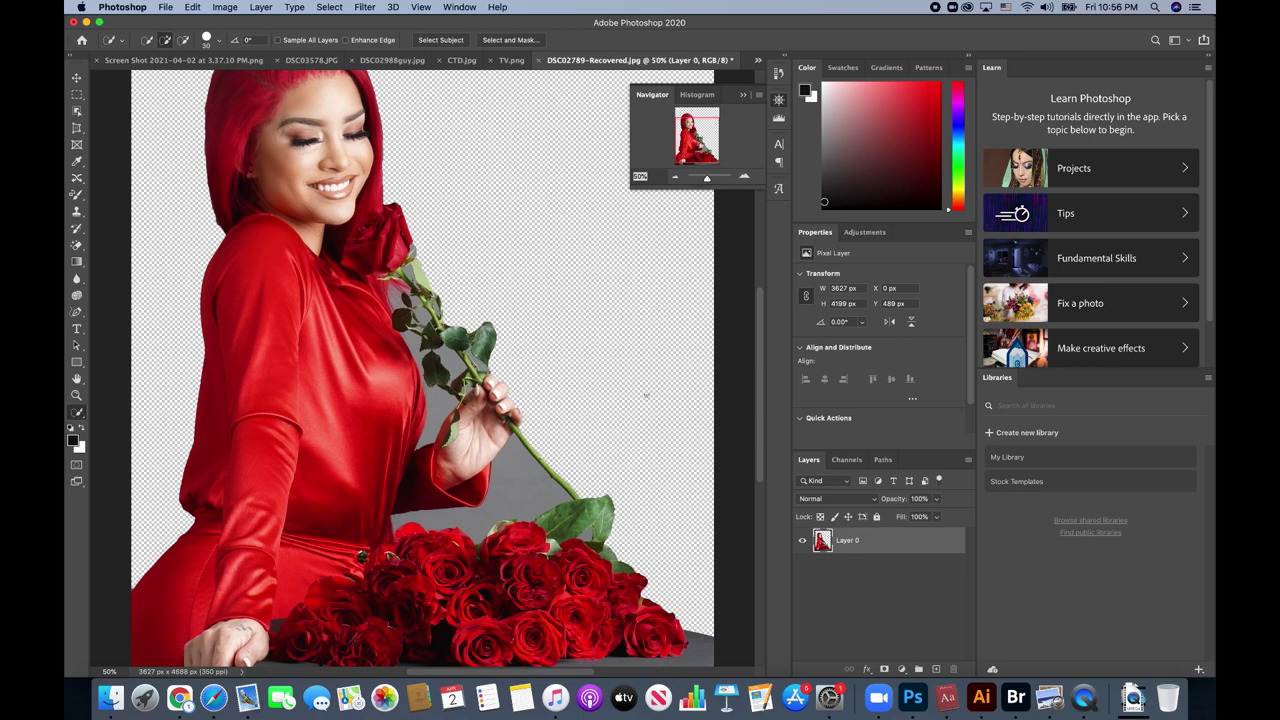
pyautogui.hscroll(-5, 543, 378)
pyautogui.scroll(5, 543, 378)
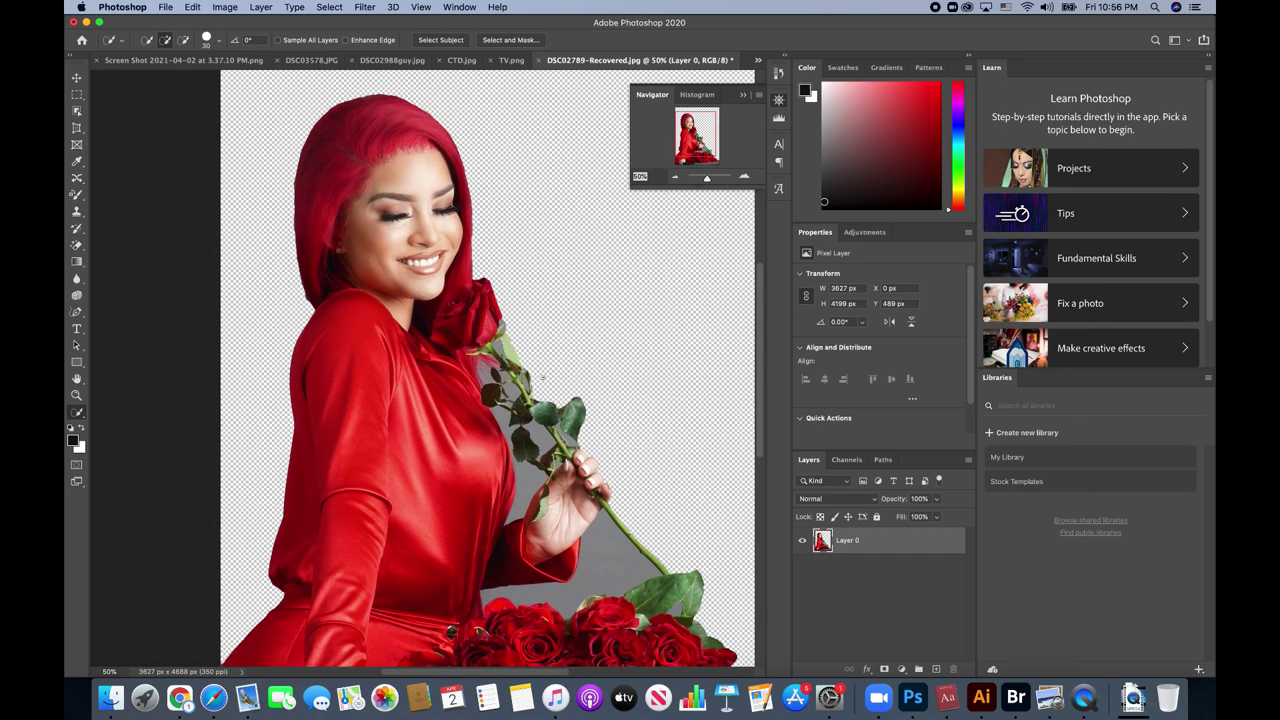
# - Set up the Eraser with a soft round brush tip at 30 px
pyautogui.click(77, 245)
pyautogui.click(113, 243)
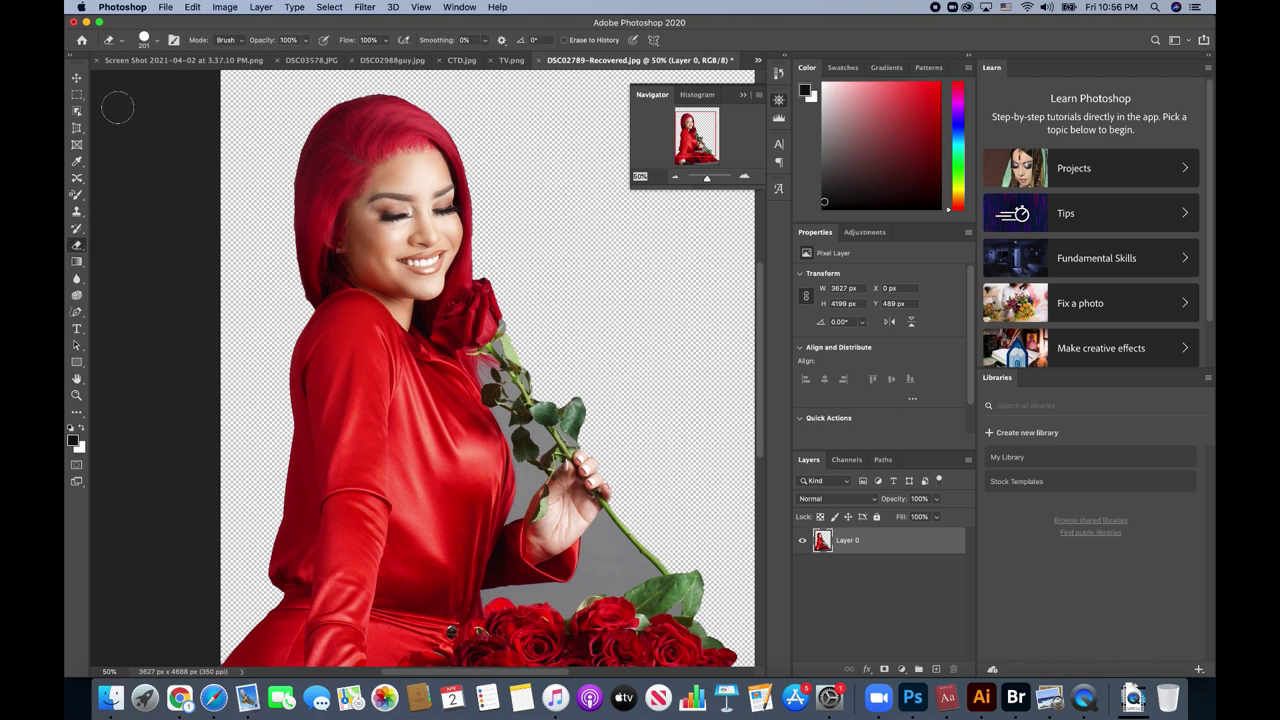
pyautogui.click(158, 43)
pyautogui.click(140, 201)
pyautogui.click(143, 81)
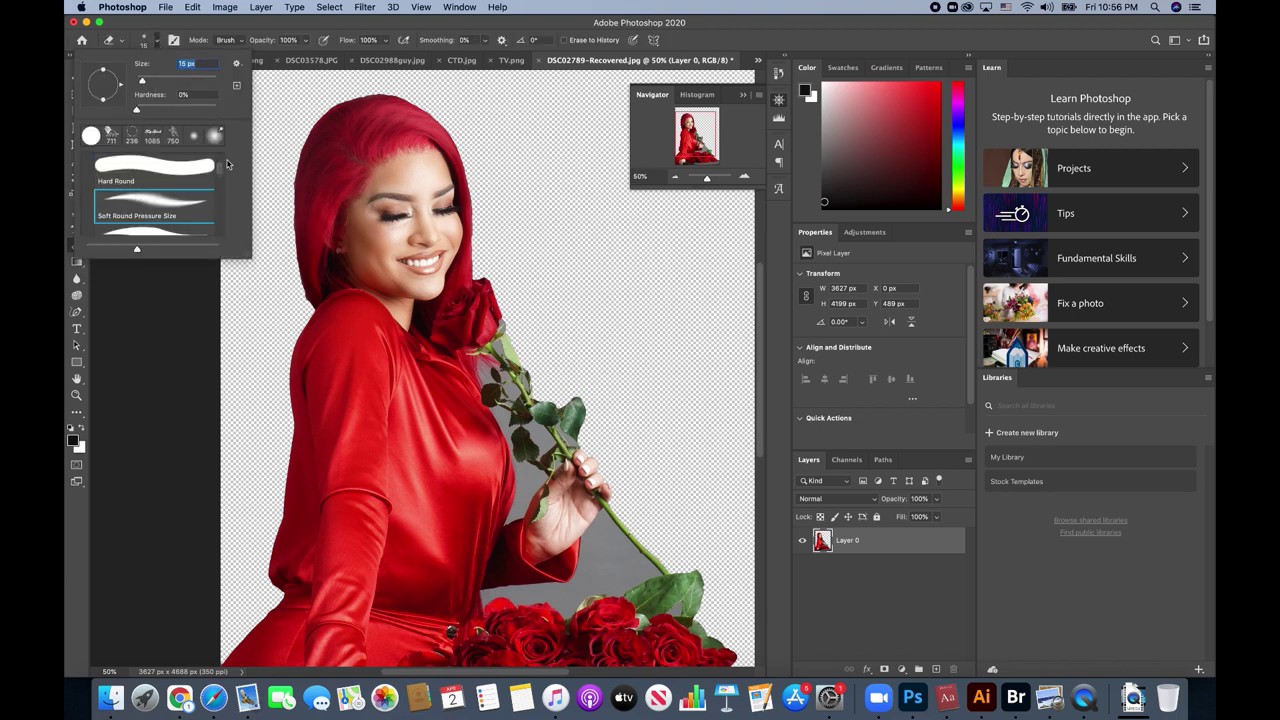
pyautogui.moveTo(142, 81); pyautogui.dragTo(148, 82)
# - Zoom in to 200% on the woman's neck
pyautogui.click(744, 177)
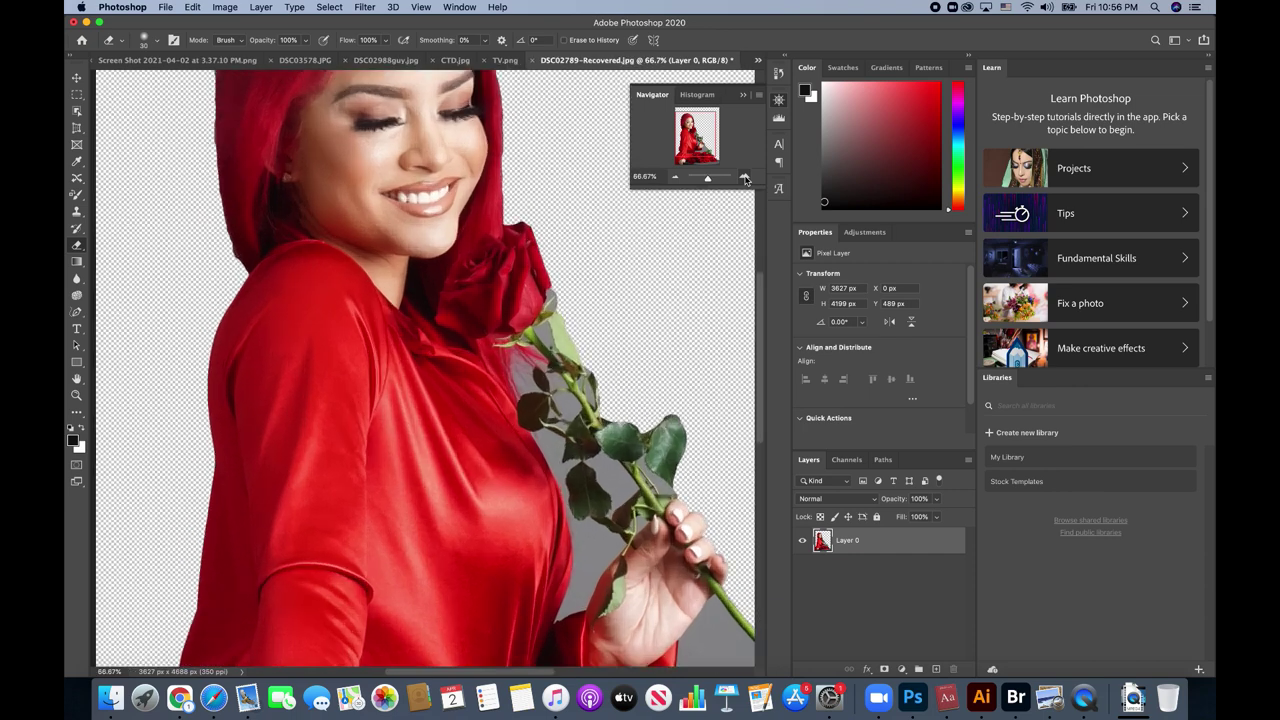
pyautogui.click(744, 177)
pyautogui.scroll(5, 444, 248)
pyautogui.scroll(3, 444, 248)
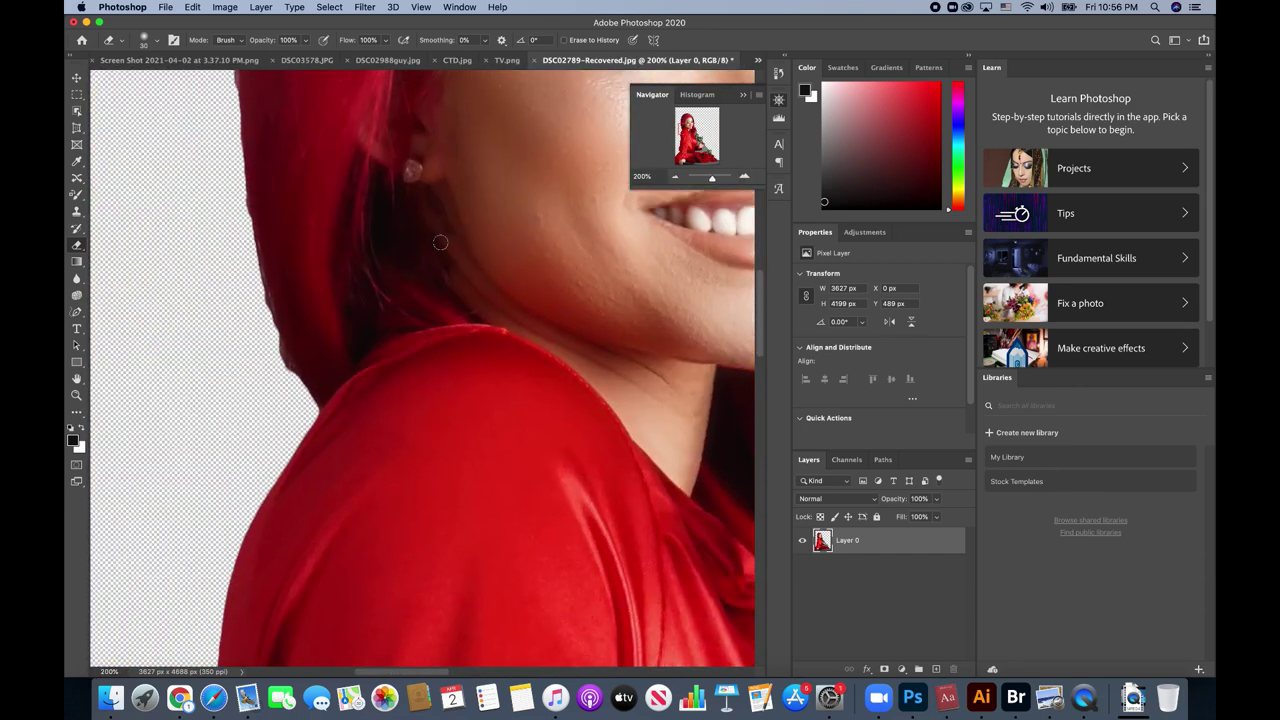
# - Shrink the eraser to 14 px and erase the fringe along the hood's left edge
pyautogui.click(152, 42)
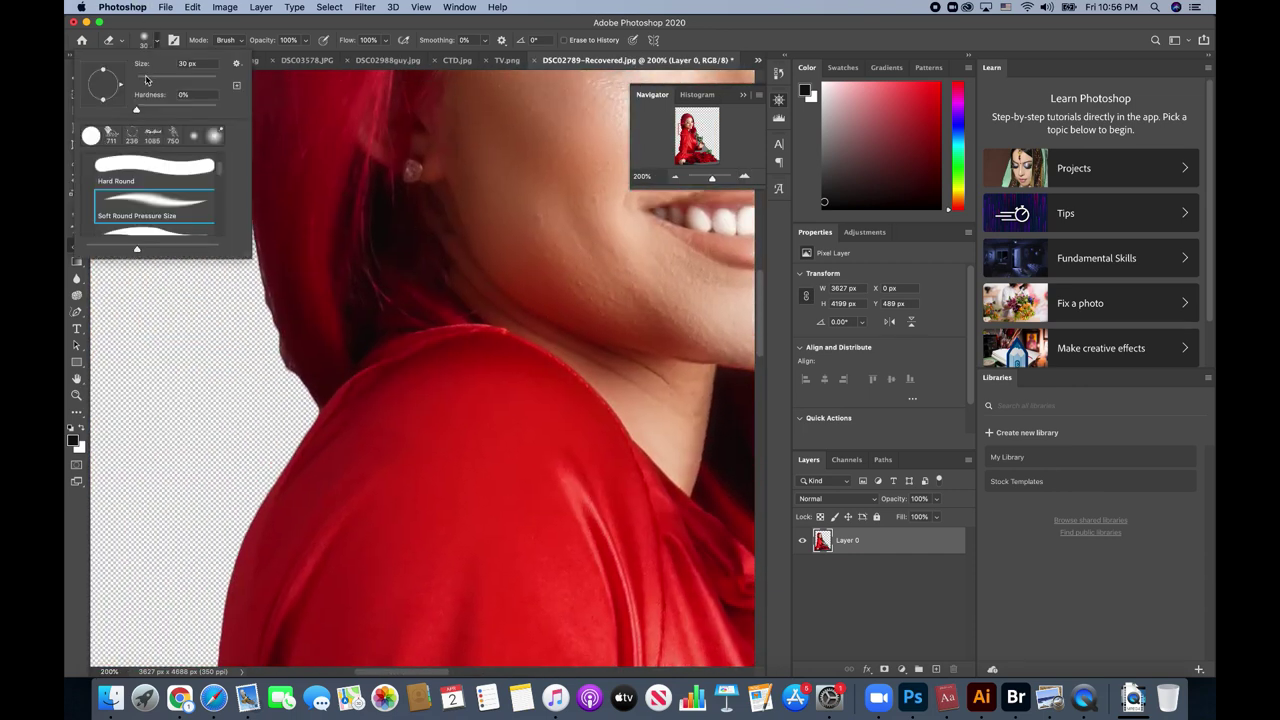
pyautogui.moveTo(151, 78); pyautogui.dragTo(143, 81)
pyautogui.moveTo(320, 410)
pyautogui.mouseDown()
pyautogui.moveTo(263, 299)
pyautogui.moveTo(241, 186)
pyautogui.mouseUp()
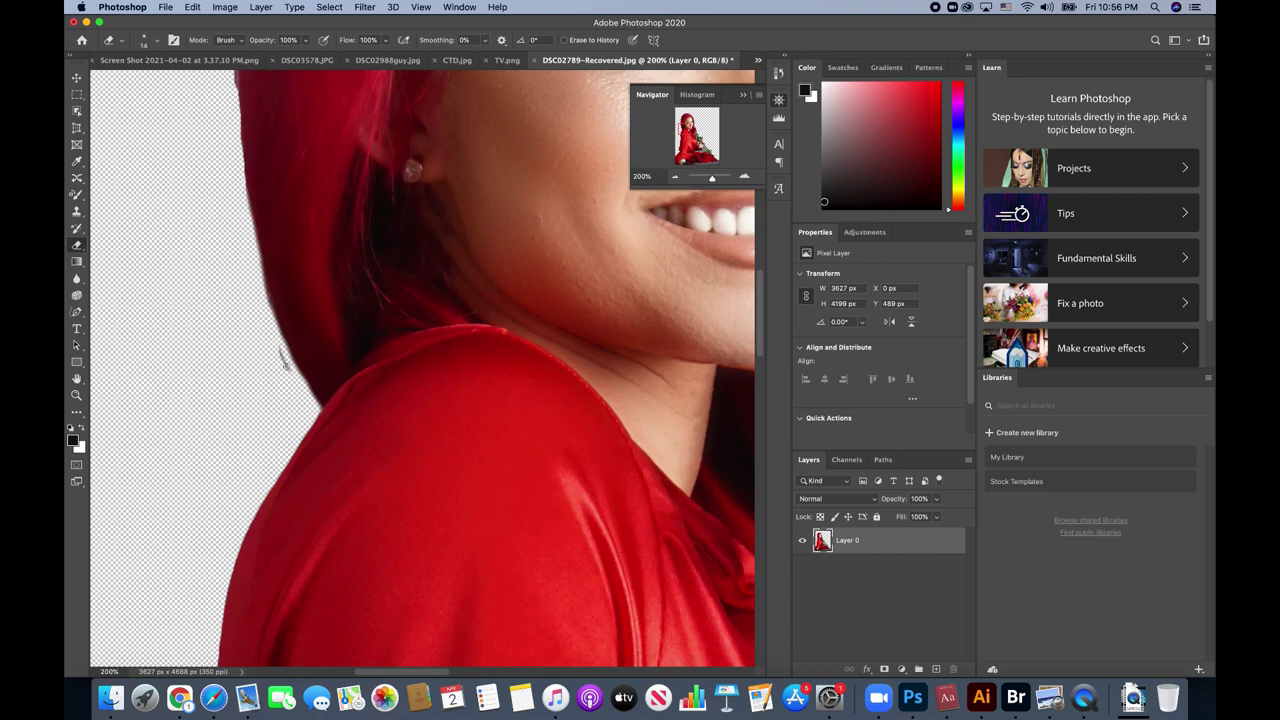
pyautogui.moveTo(263, 296)
pyautogui.mouseDown()
pyautogui.moveTo(310, 403)
pyautogui.moveTo(260, 278)
pyautogui.moveTo(235, 128)
pyautogui.mouseUp()
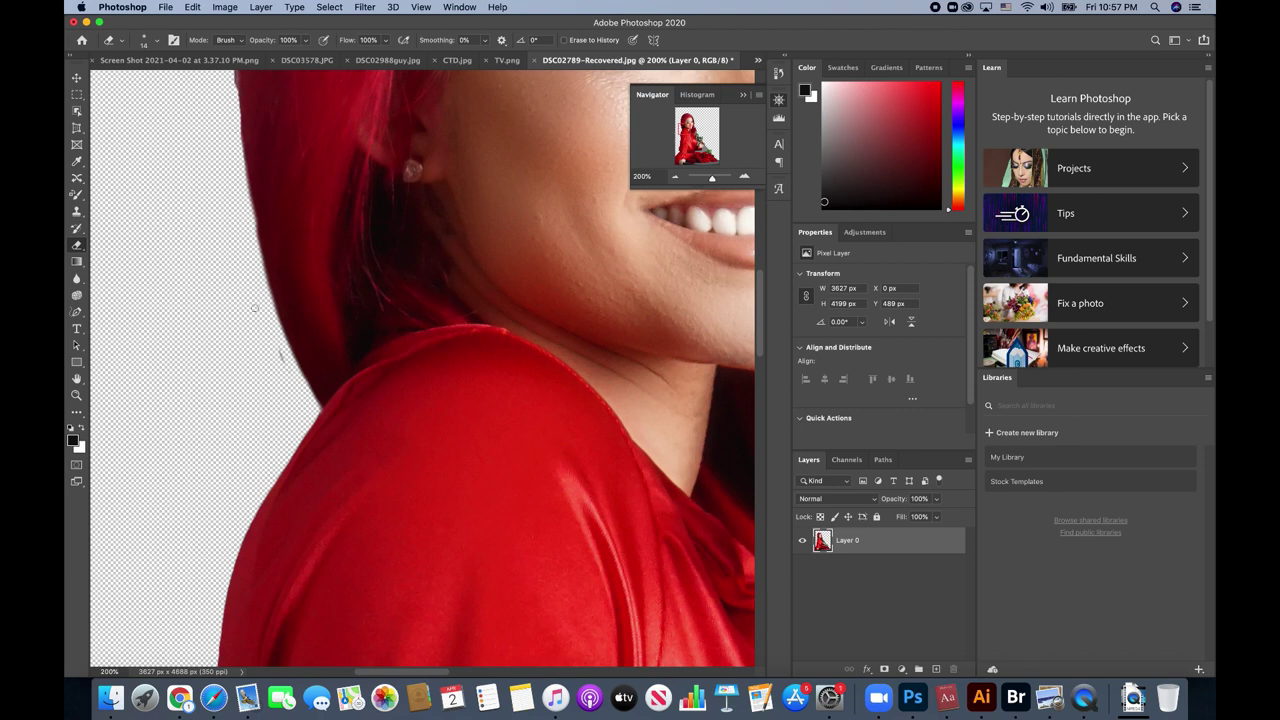
# - At 300%, erase the fringe by the ear, then undo that stroke
pyautogui.scroll(3, 269, 327)
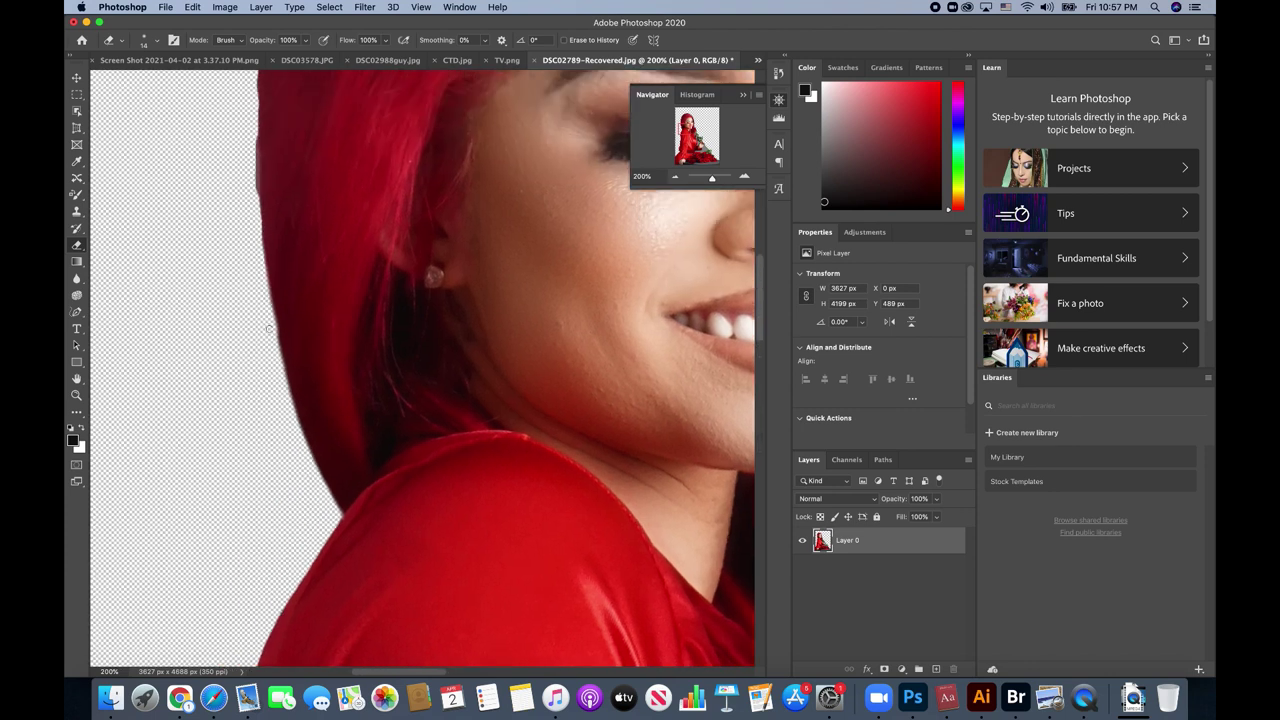
pyautogui.scroll(2, 269, 323)
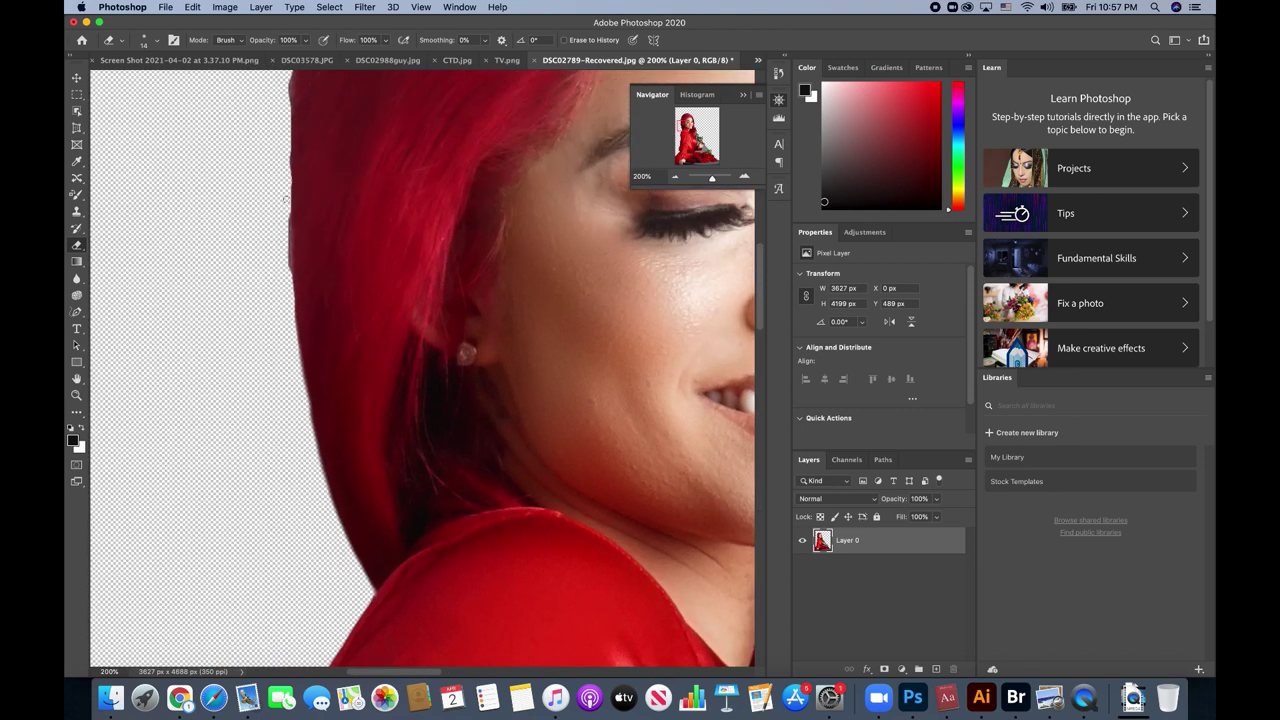
pyautogui.click(744, 177)
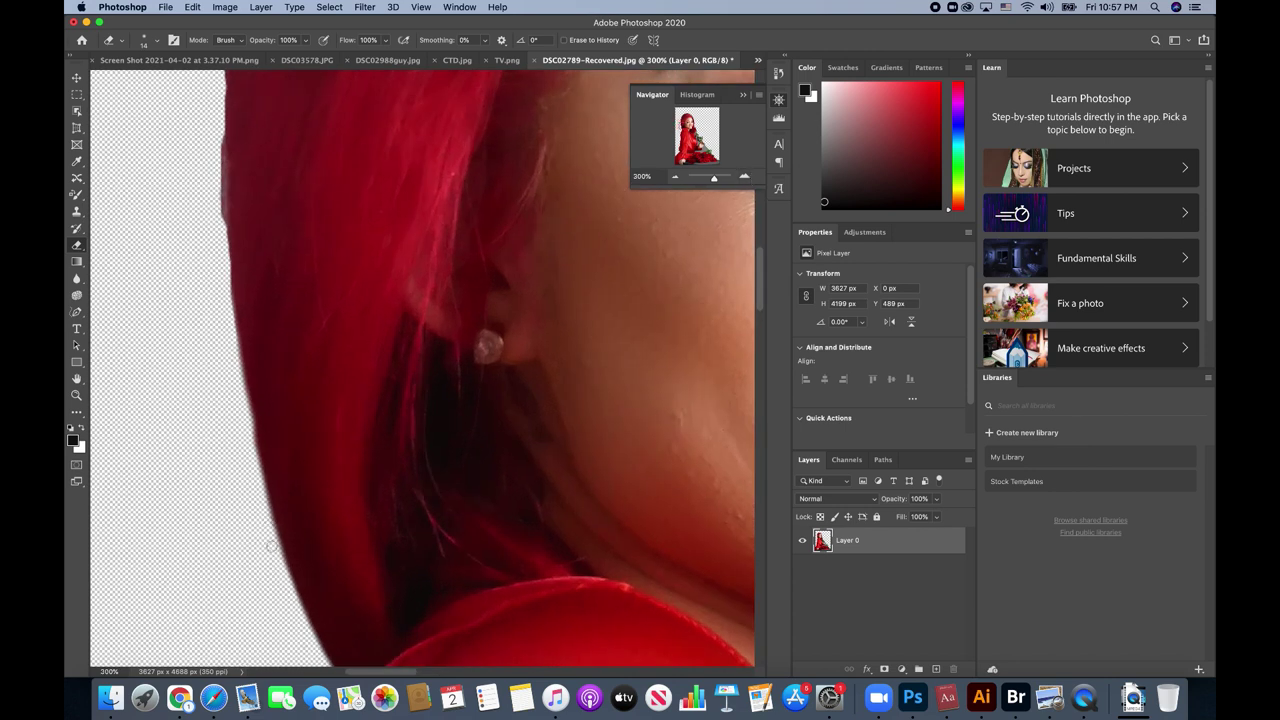
pyautogui.scroll(-2, 282, 572)
pyautogui.hscroll(-3, 282, 572)
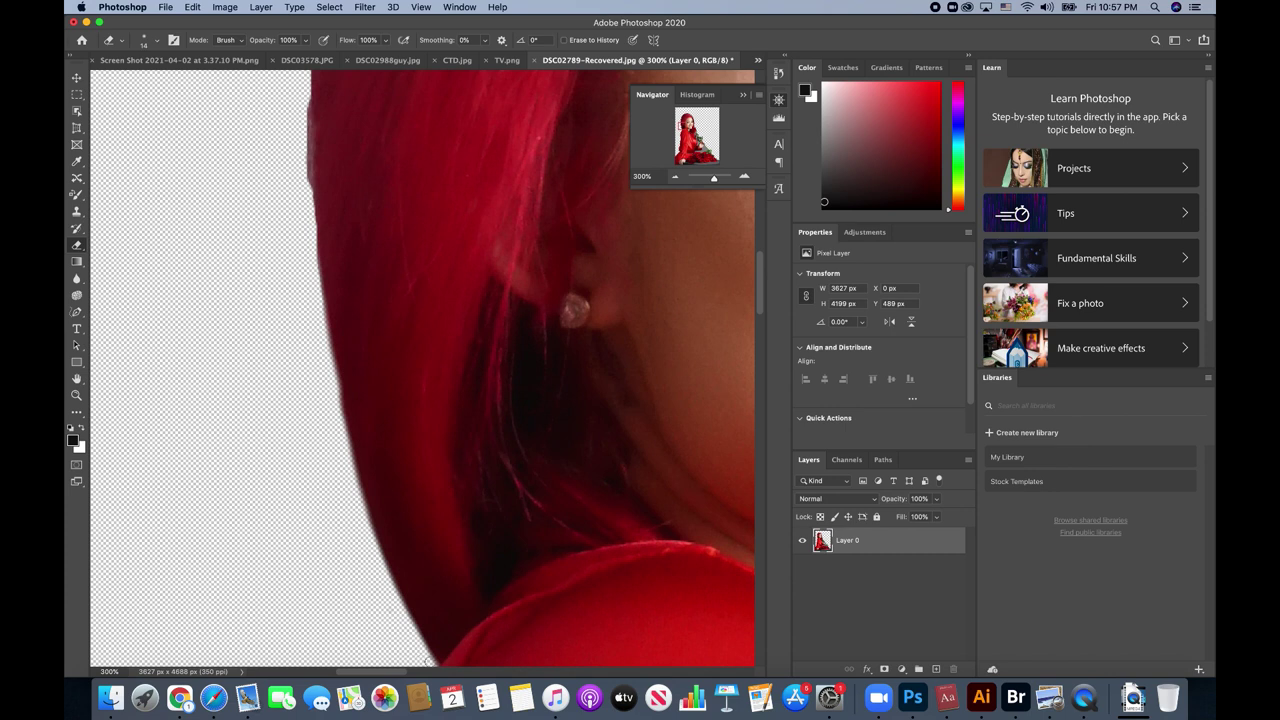
pyautogui.moveTo(436, 664)
pyautogui.mouseDown()
pyautogui.moveTo(400, 610)
pyautogui.moveTo(358, 485)
pyautogui.mouseUp()
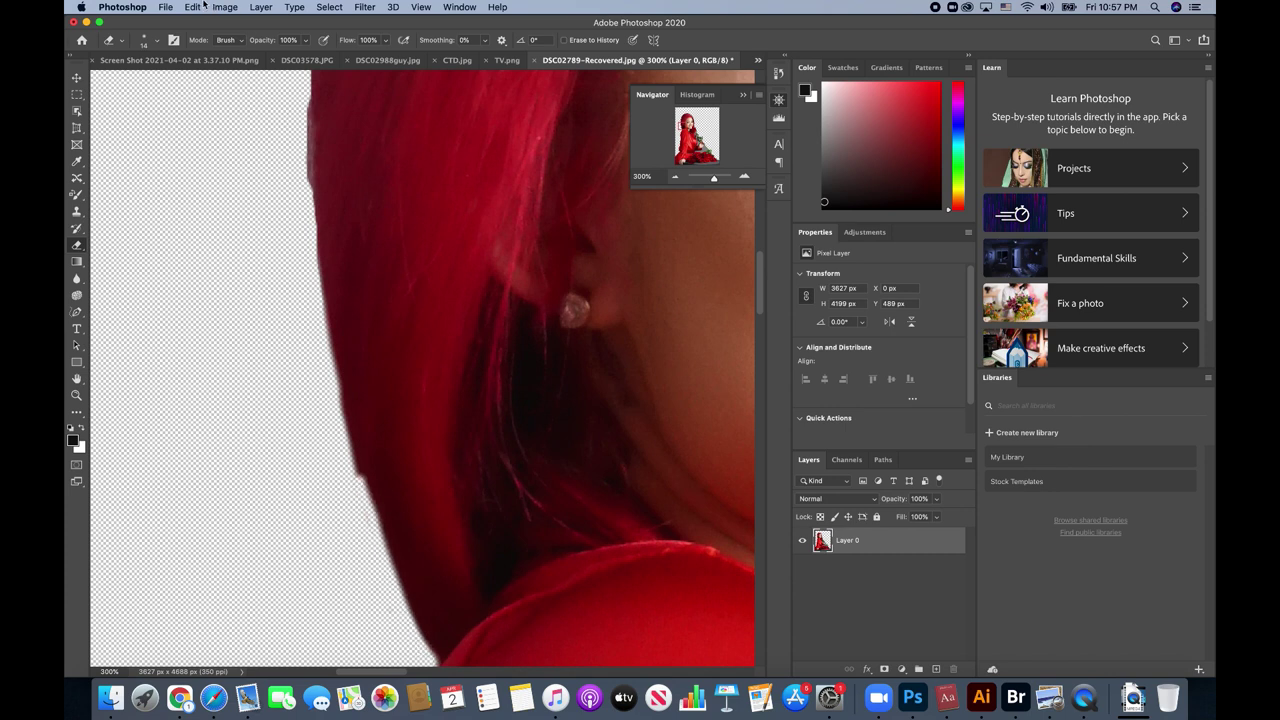
pyautogui.click(195, 7)
pyautogui.click(217, 22)
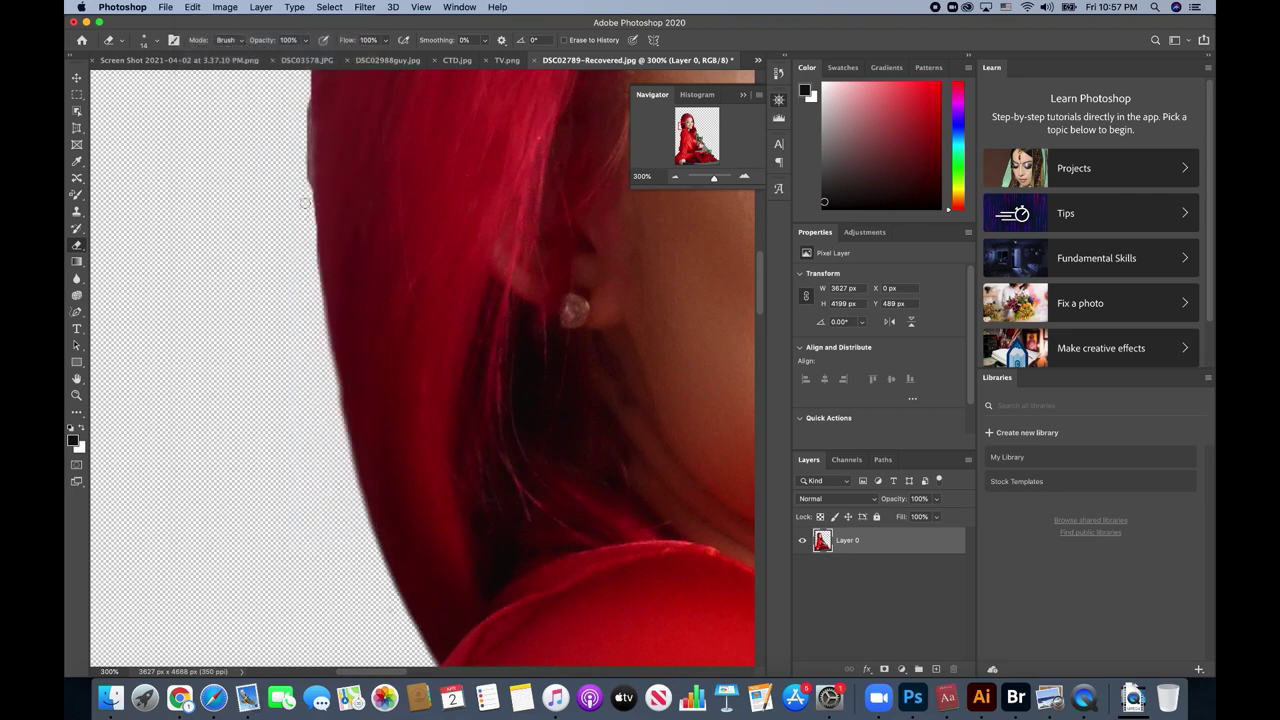
pyautogui.scroll(3, 302, 183)
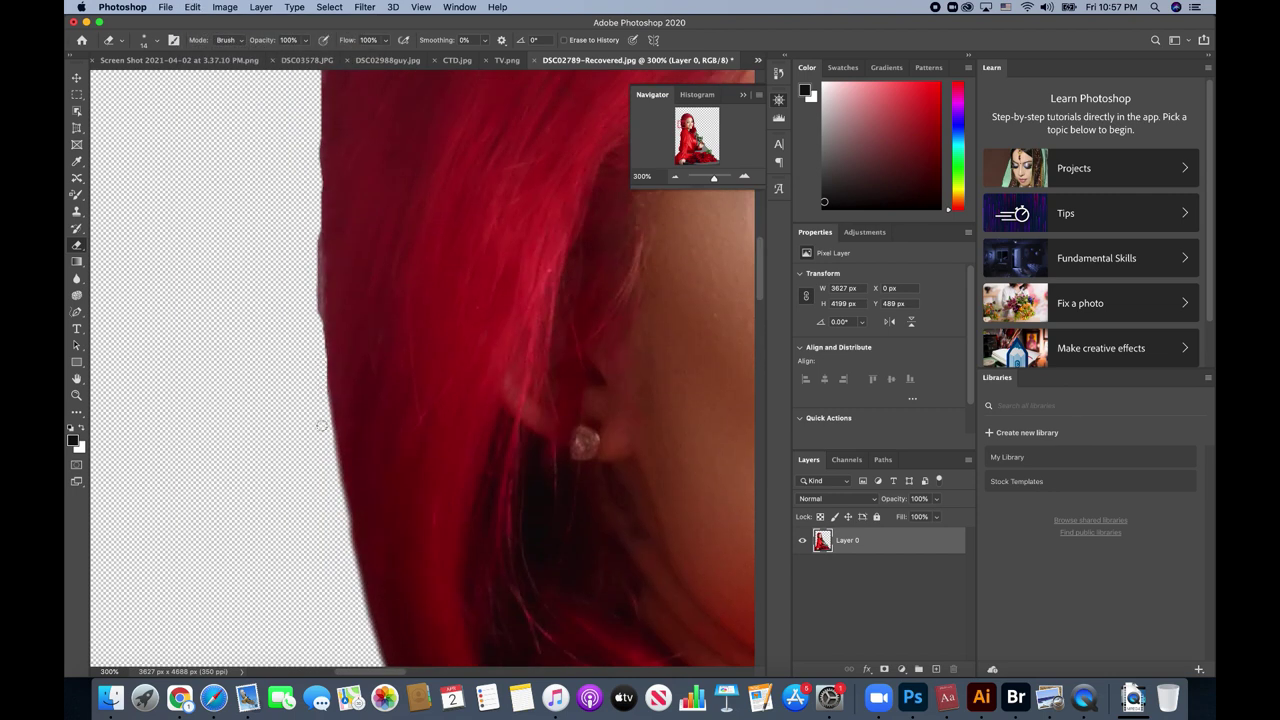
# - Zoom in closer and erase stray wisps off the side of the hair
pyautogui.hotkey('ctrl', '+')
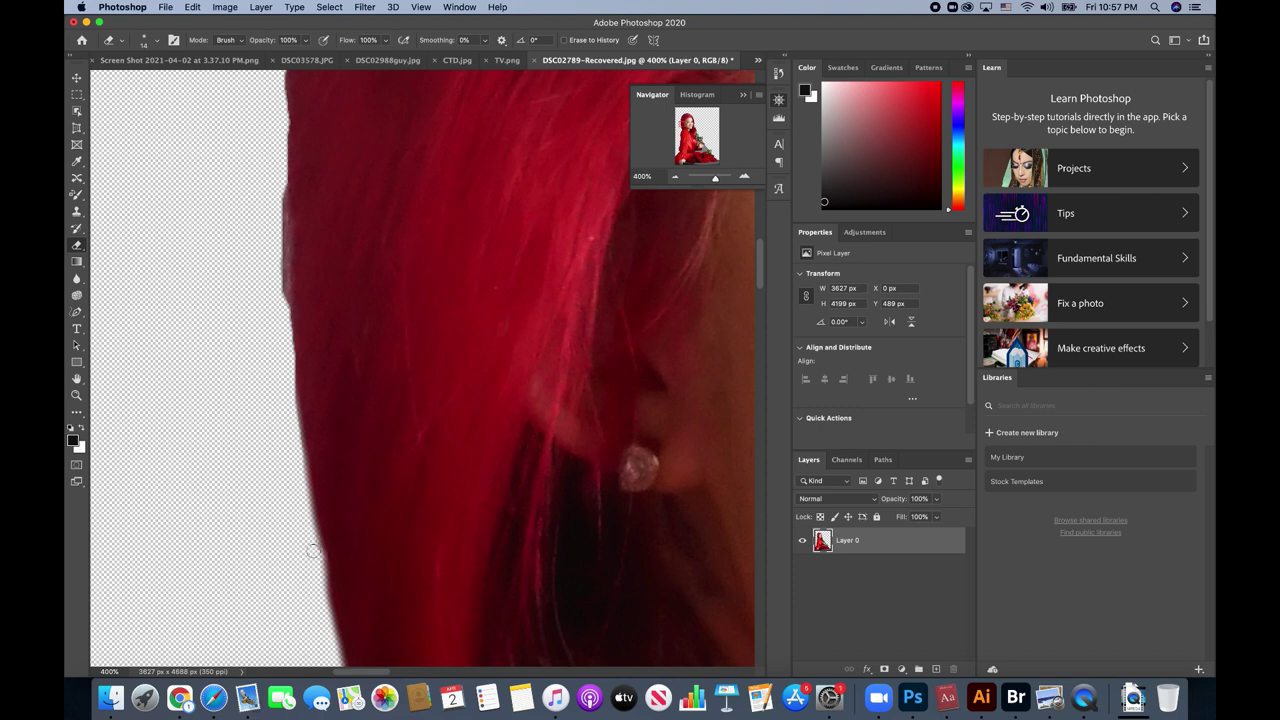
pyautogui.moveTo(300, 526); pyautogui.dragTo(277, 140)
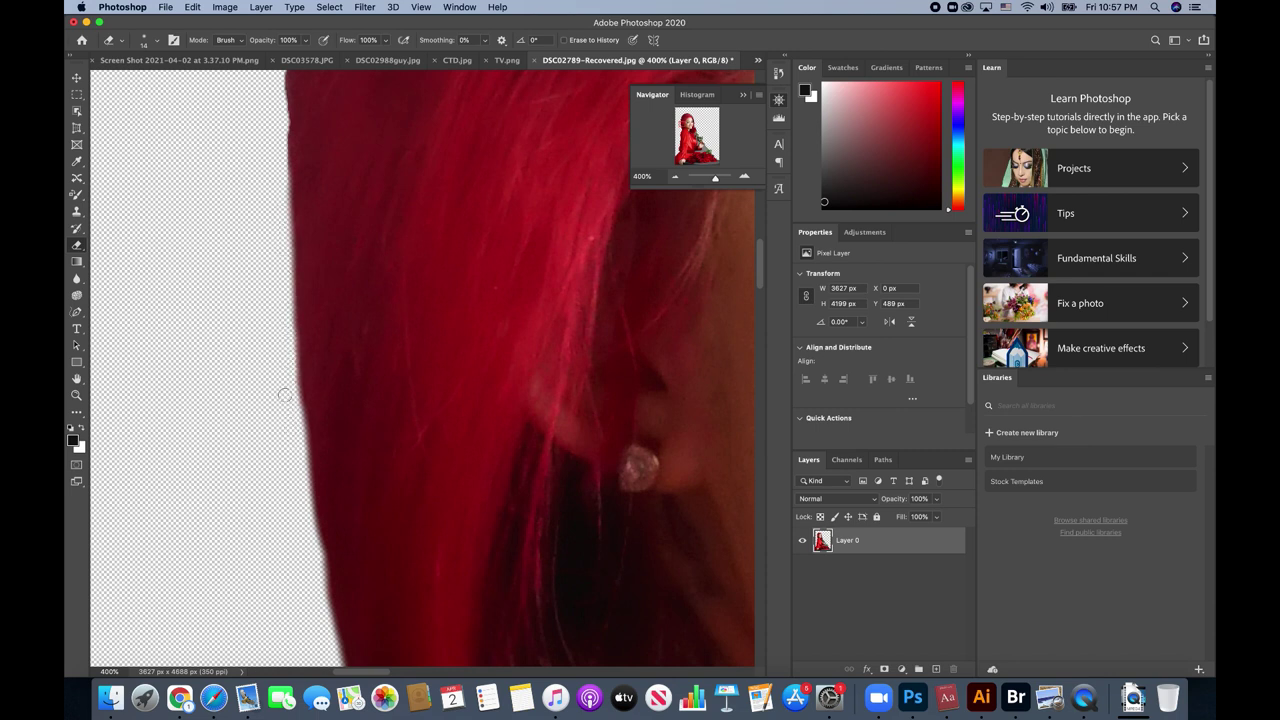
pyautogui.scroll(3, 296, 485)
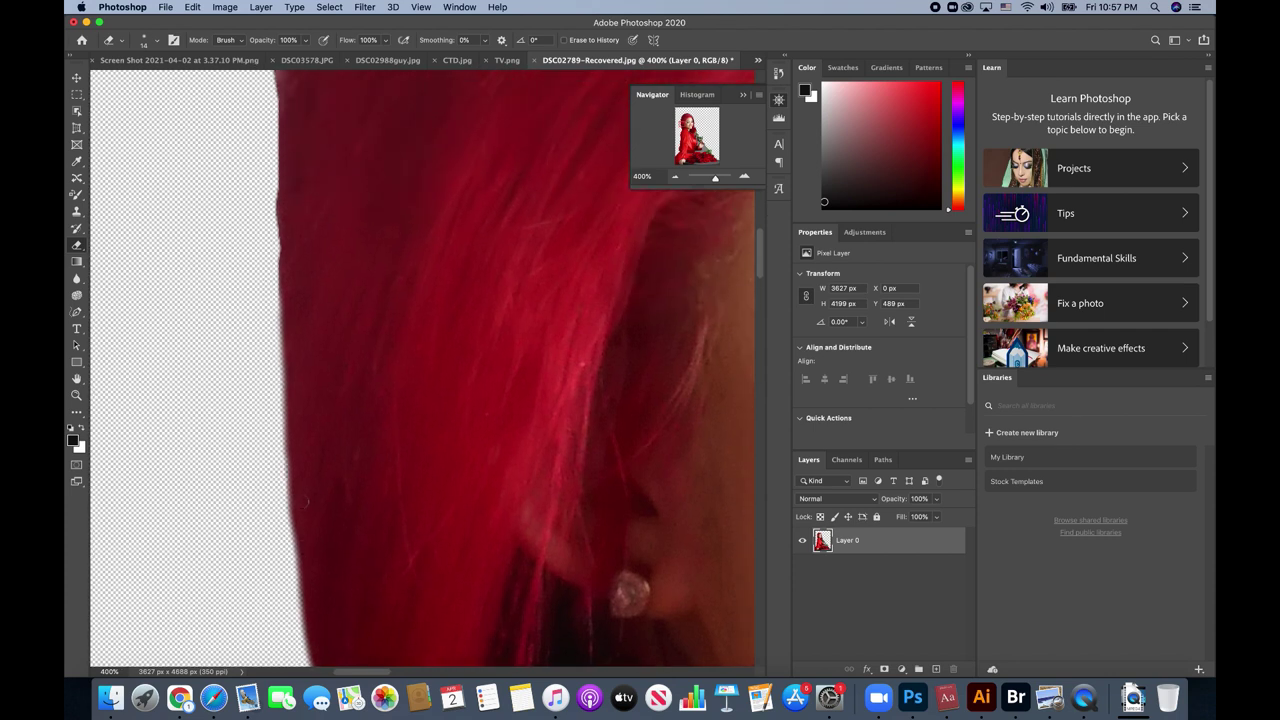
pyautogui.scroll(3, 296, 485)
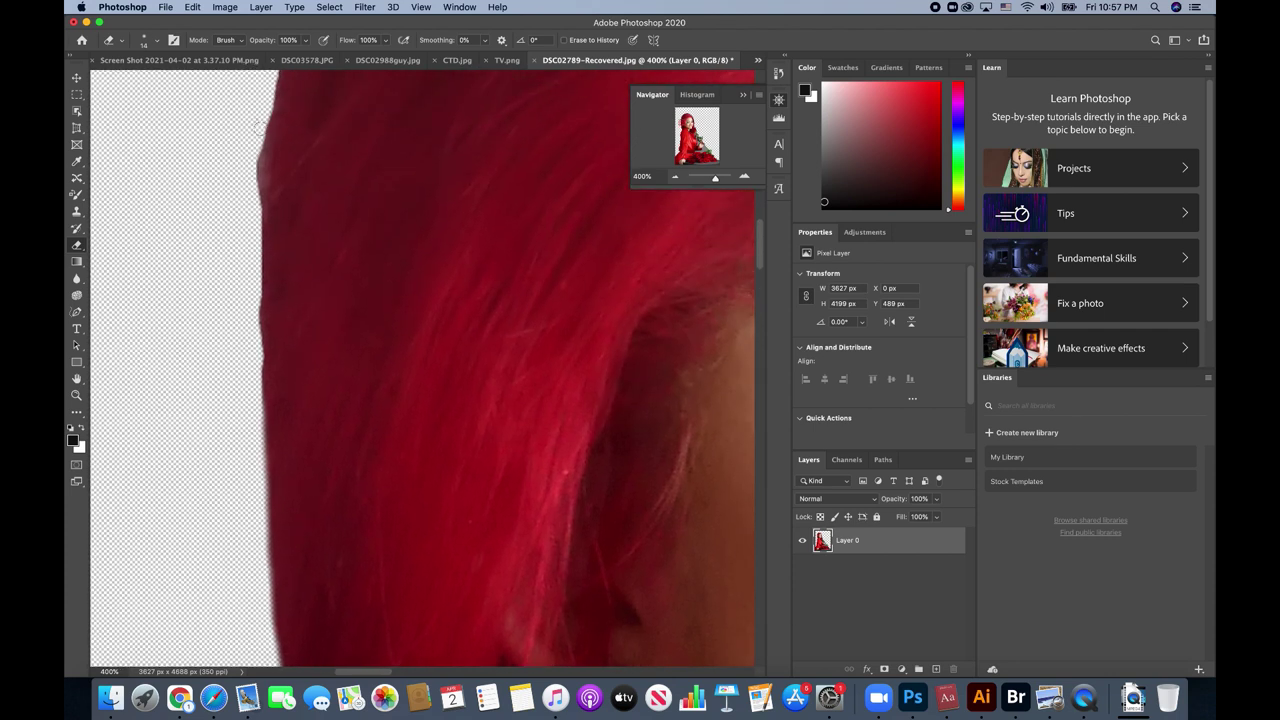
pyautogui.moveTo(257, 173); pyautogui.dragTo(256, 340)
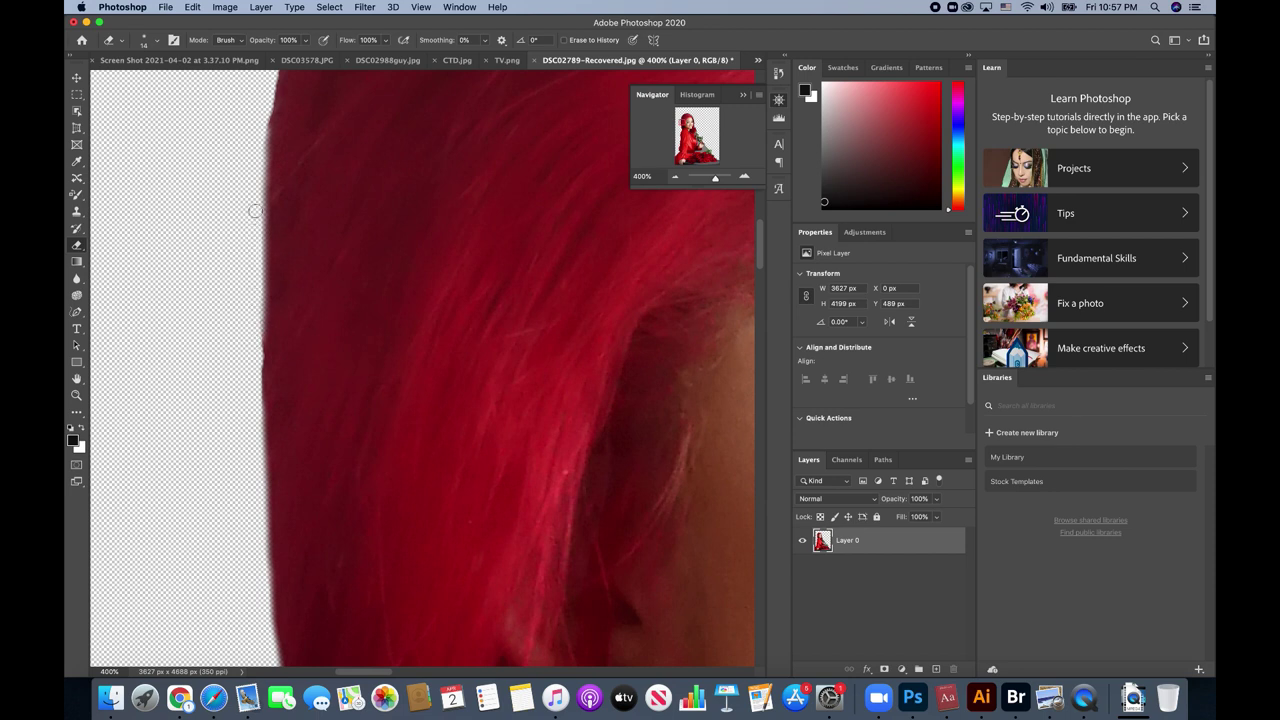
pyautogui.moveTo(254, 267); pyautogui.dragTo(255, 420)
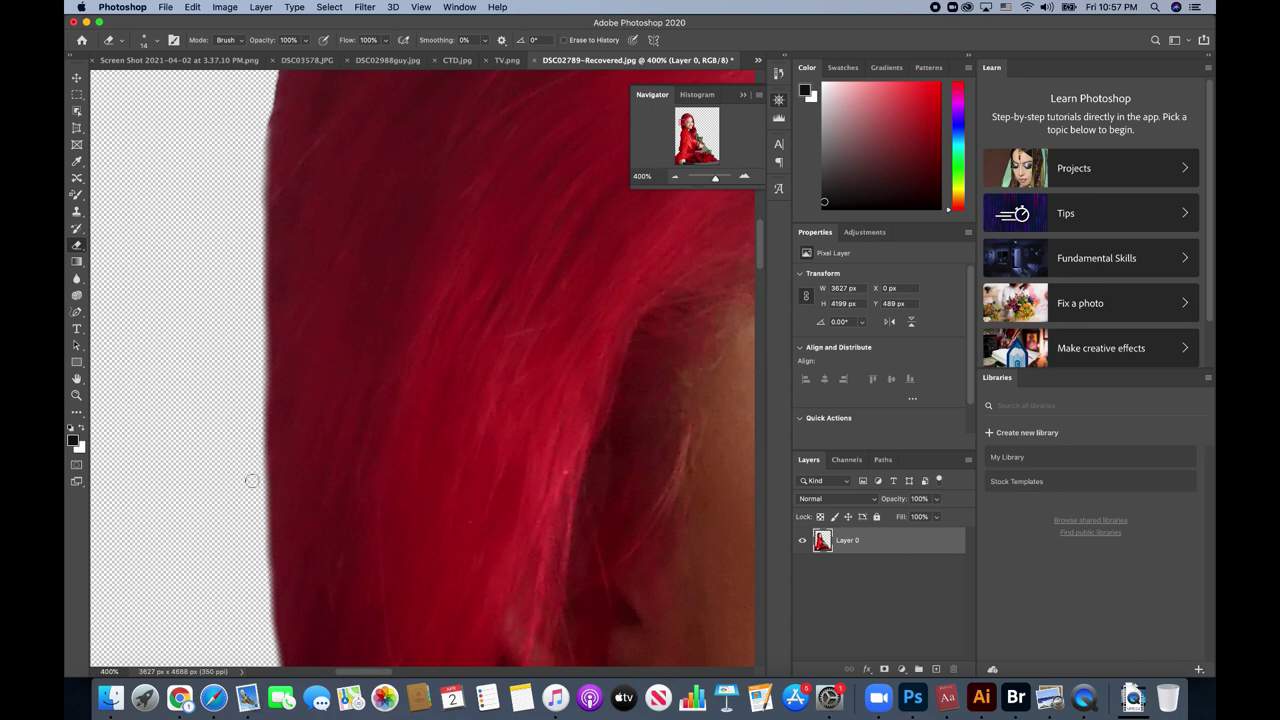
pyautogui.scroll(5, 251, 491)
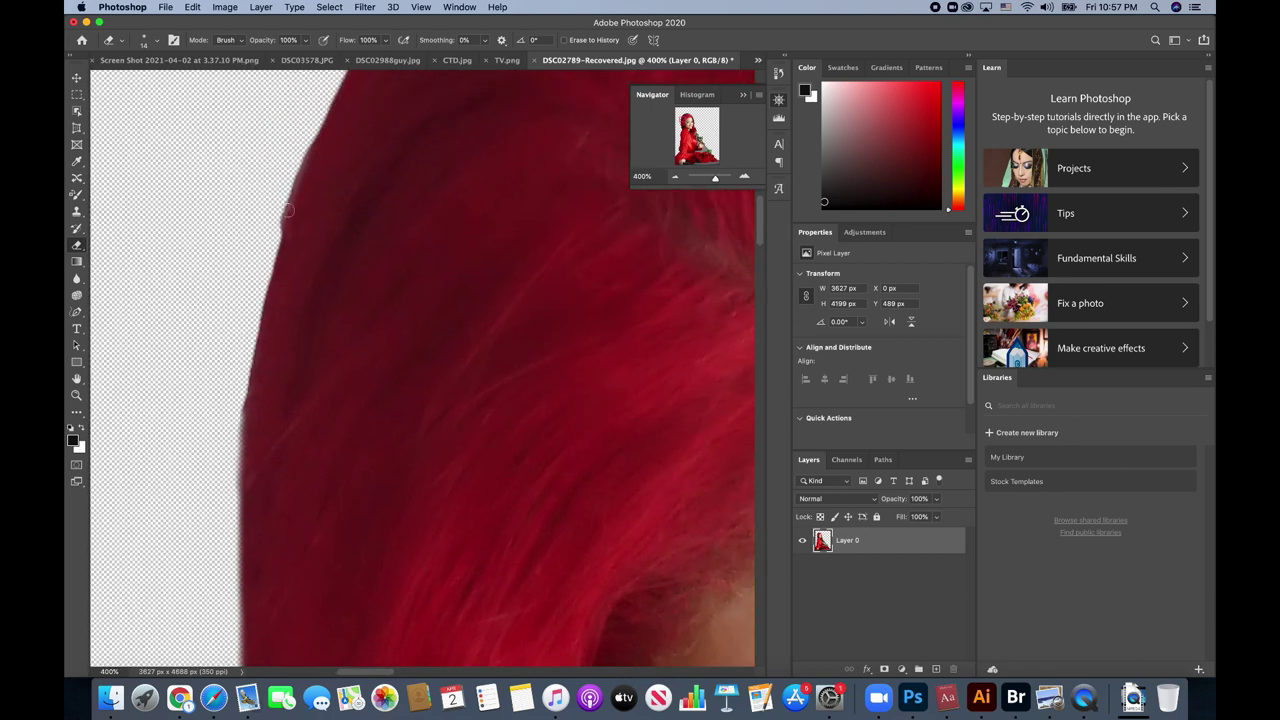
# - Trim the red hair edge to transparency from the upper to the lower part
pyautogui.moveTo(288, 175); pyautogui.dragTo(234, 436)
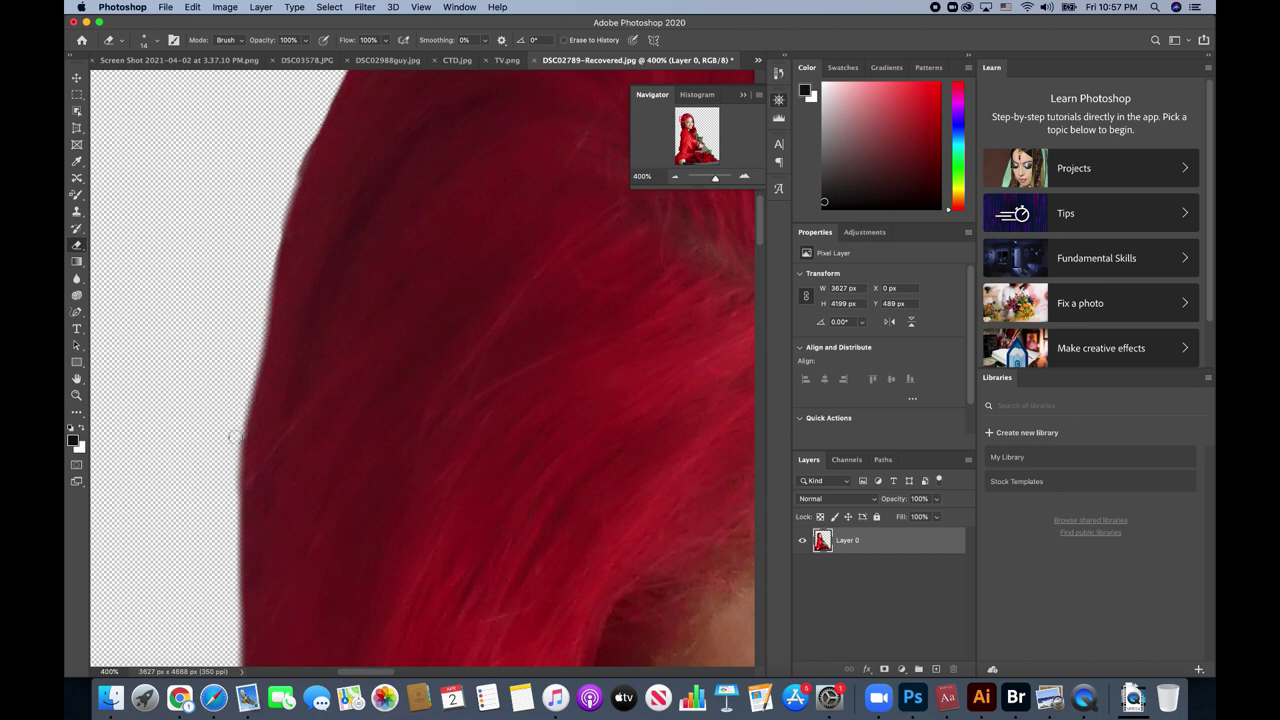
pyautogui.scroll(2, 216, 523)
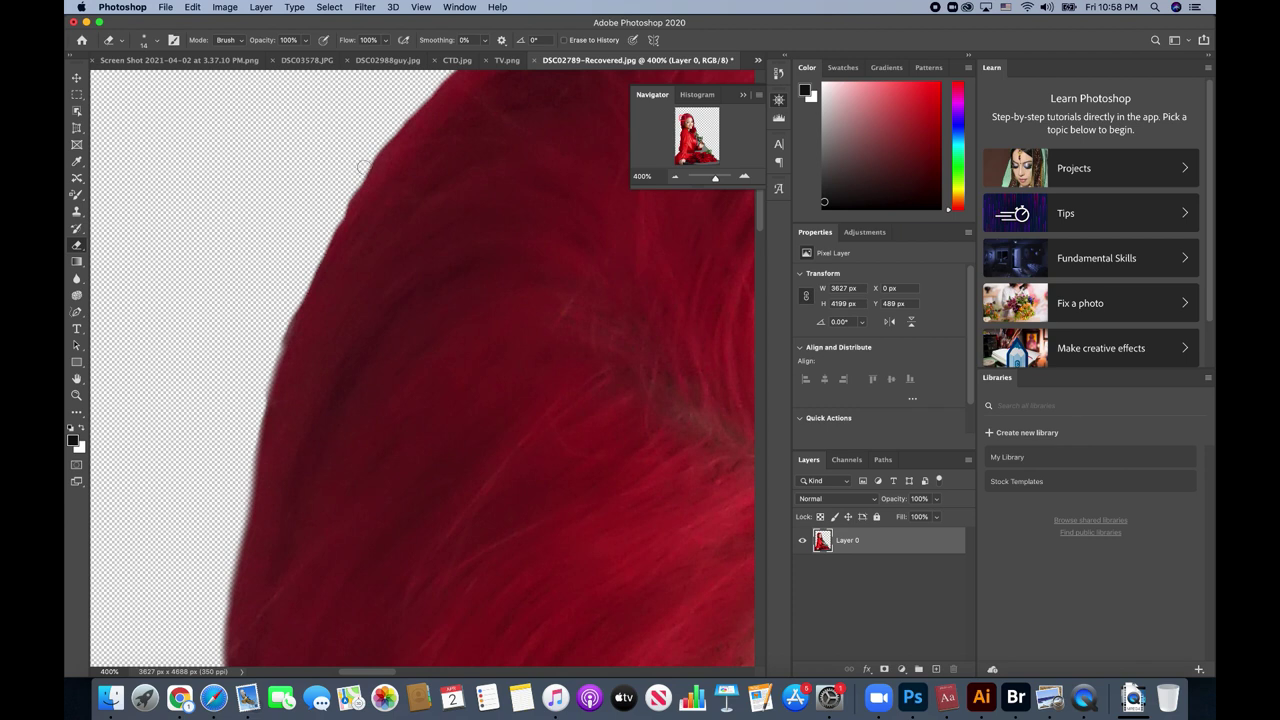
pyautogui.moveTo(367, 162); pyautogui.dragTo(250, 432)
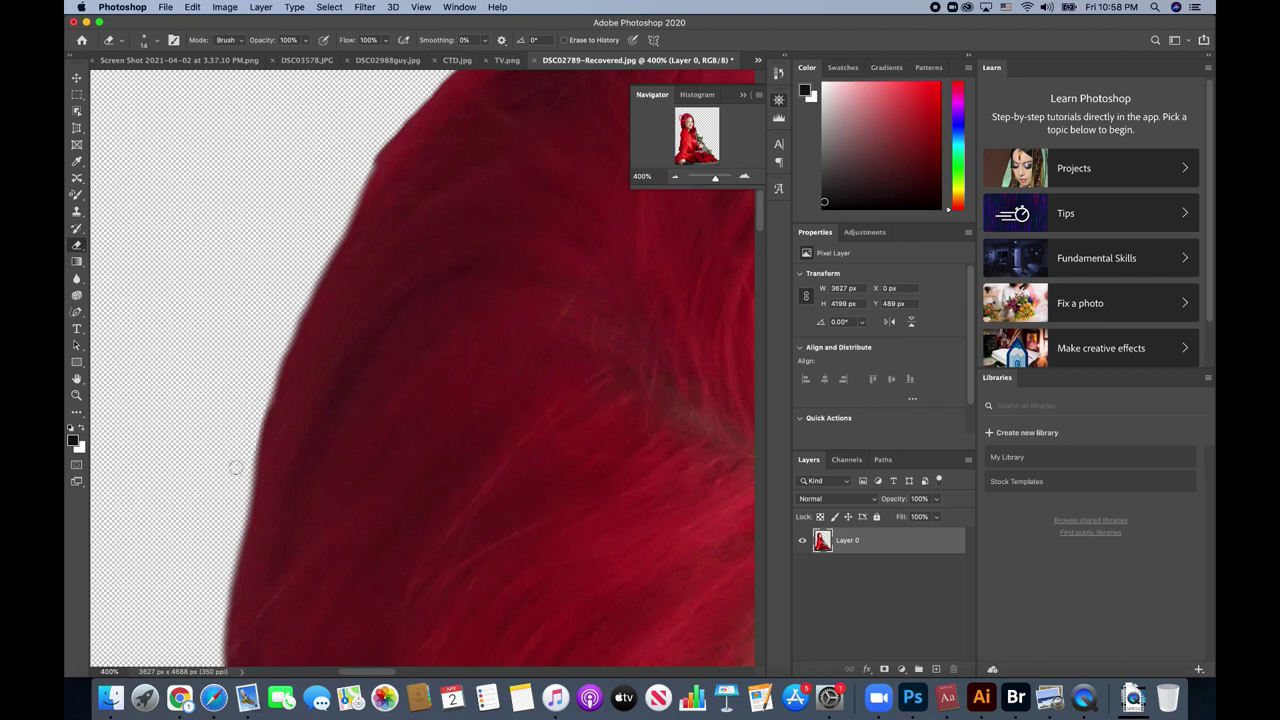
pyautogui.moveTo(275, 343); pyautogui.dragTo(229, 505)
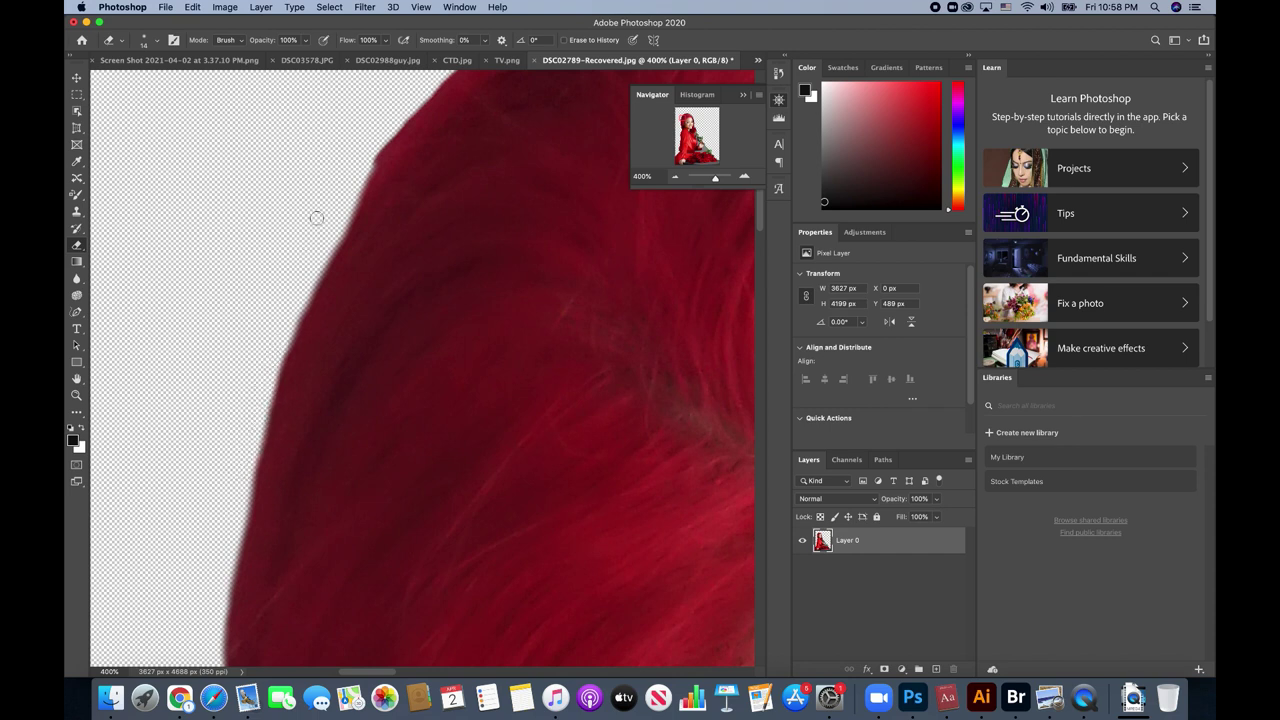
pyautogui.moveTo(309, 265); pyautogui.dragTo(220, 563)
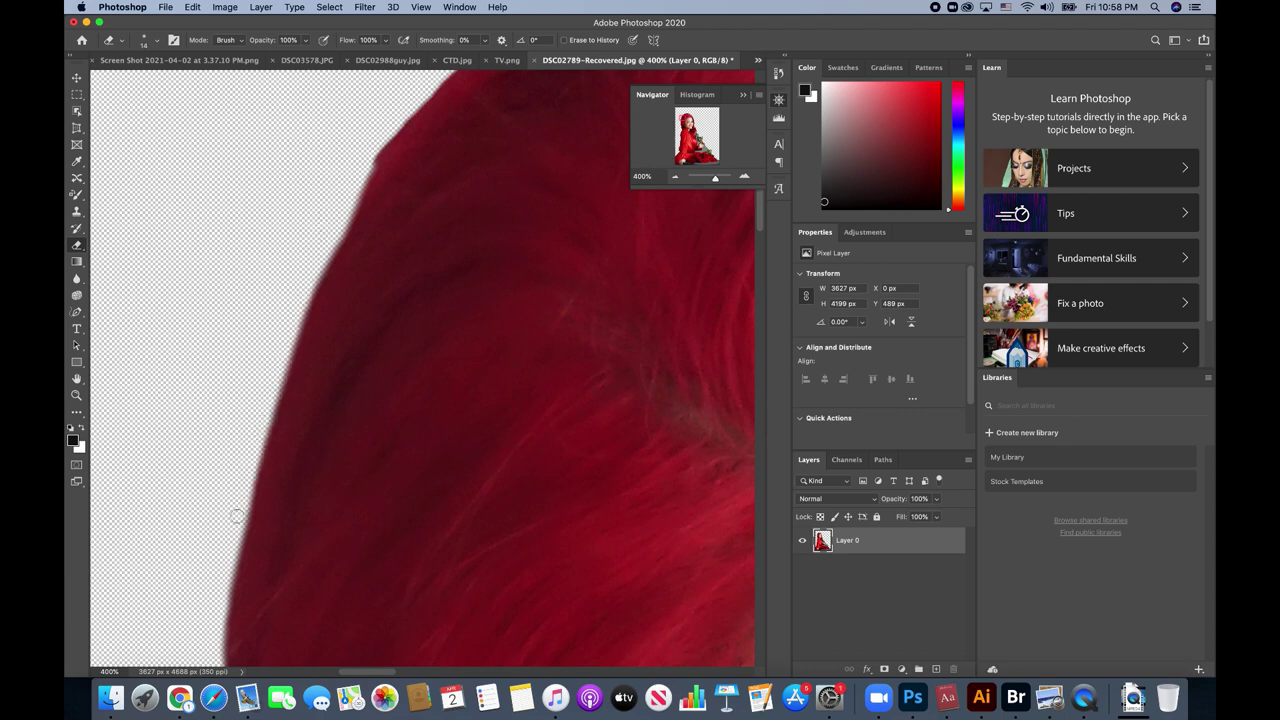
# - Smooth the hair edge toward the crown and erase the outer edge down the left side
pyautogui.scroll(2, 220, 563)
pyautogui.scroll(5, 221, 563)
pyautogui.hscroll(3, 221, 563)
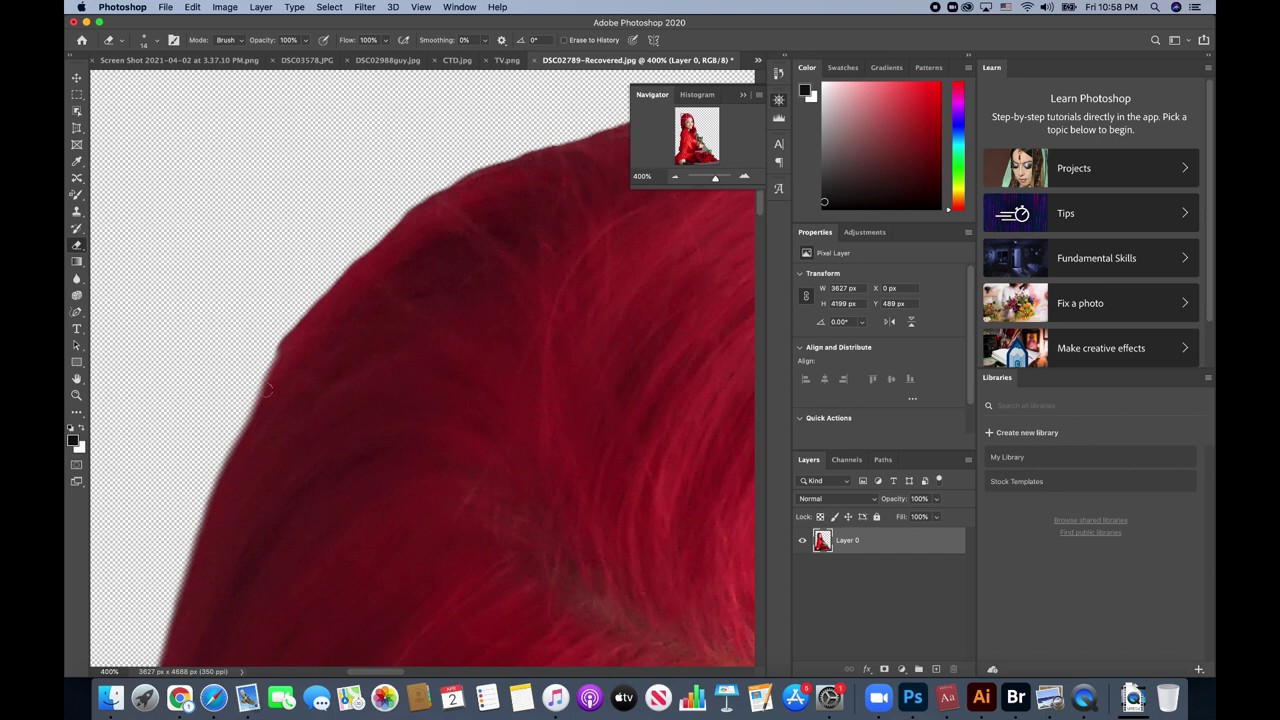
pyautogui.moveTo(265, 358); pyautogui.dragTo(333, 271)
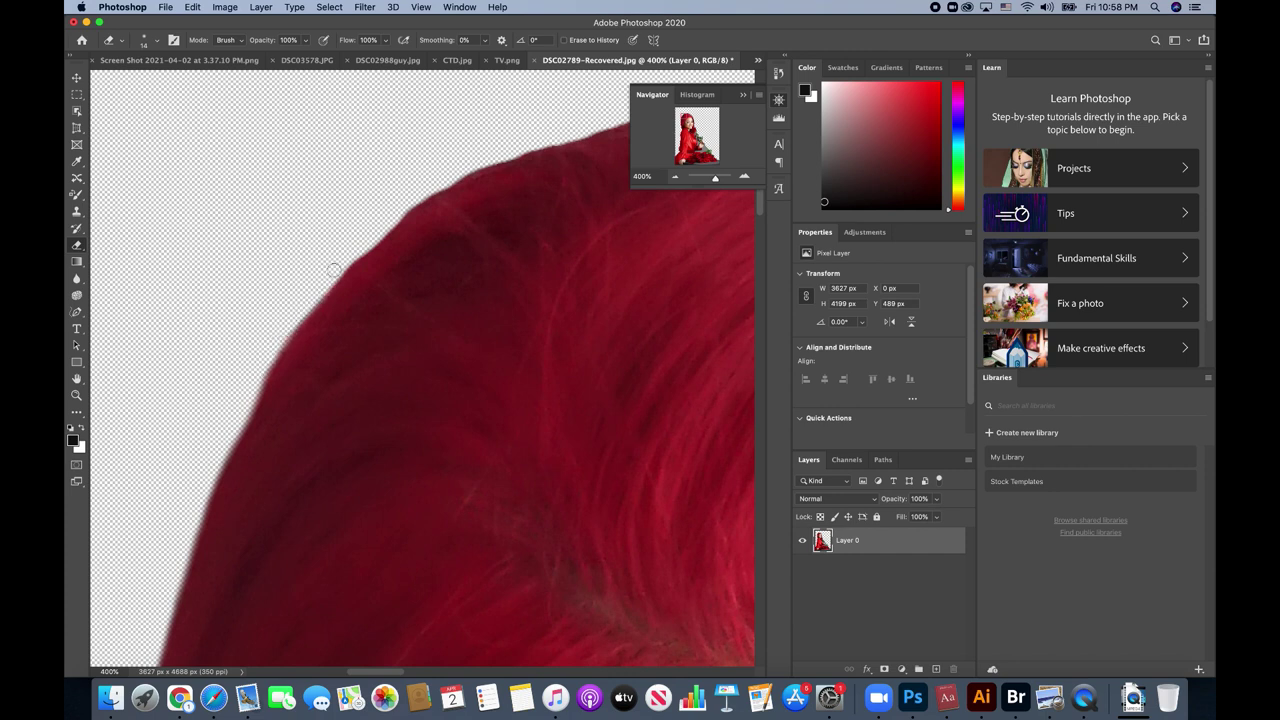
pyautogui.scroll(3, 333, 270)
pyautogui.hscroll(3, 333, 270)
pyautogui.moveTo(423, 195)
pyautogui.mouseDown()
pyautogui.moveTo(303, 252)
pyautogui.moveTo(186, 337)
pyautogui.moveTo(104, 446)
pyautogui.moveTo(209, 316)
pyautogui.moveTo(116, 420)
pyautogui.mouseUp()
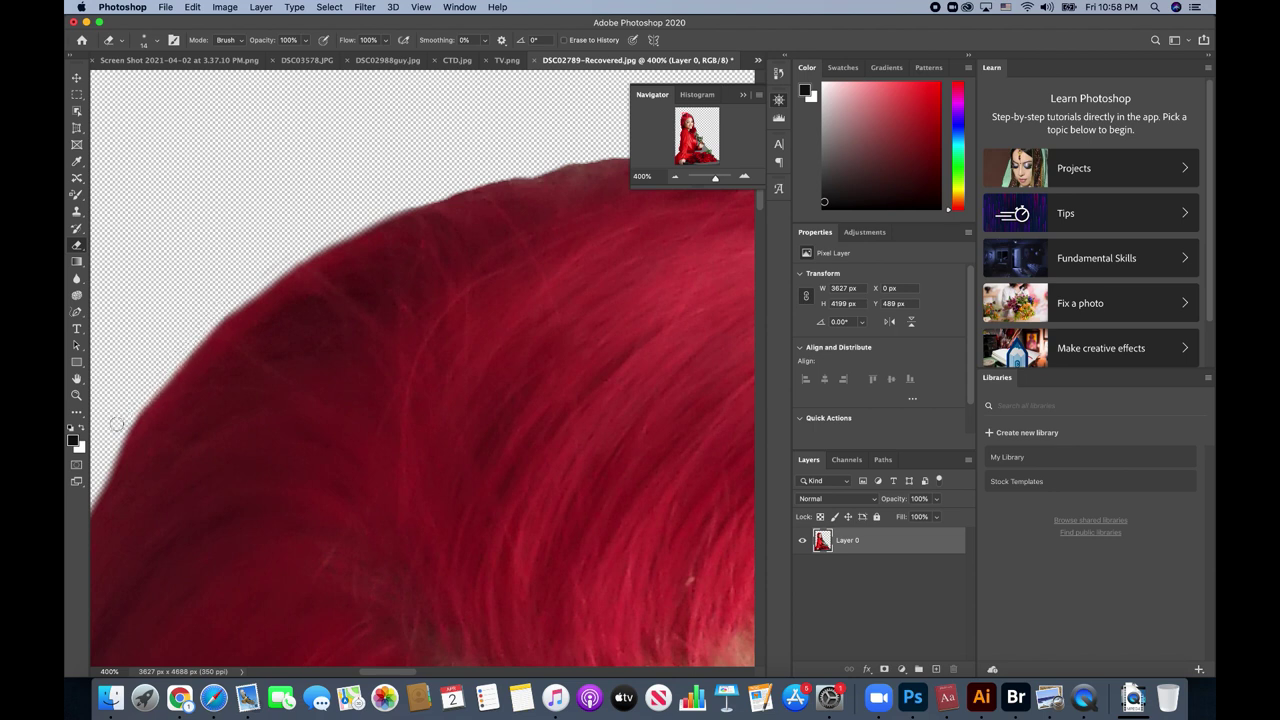
# - Clear the grey fringe along the top of the hair across the crown
pyautogui.hscroll(10, 215, 297)
pyautogui.hscroll(5, 215, 297)
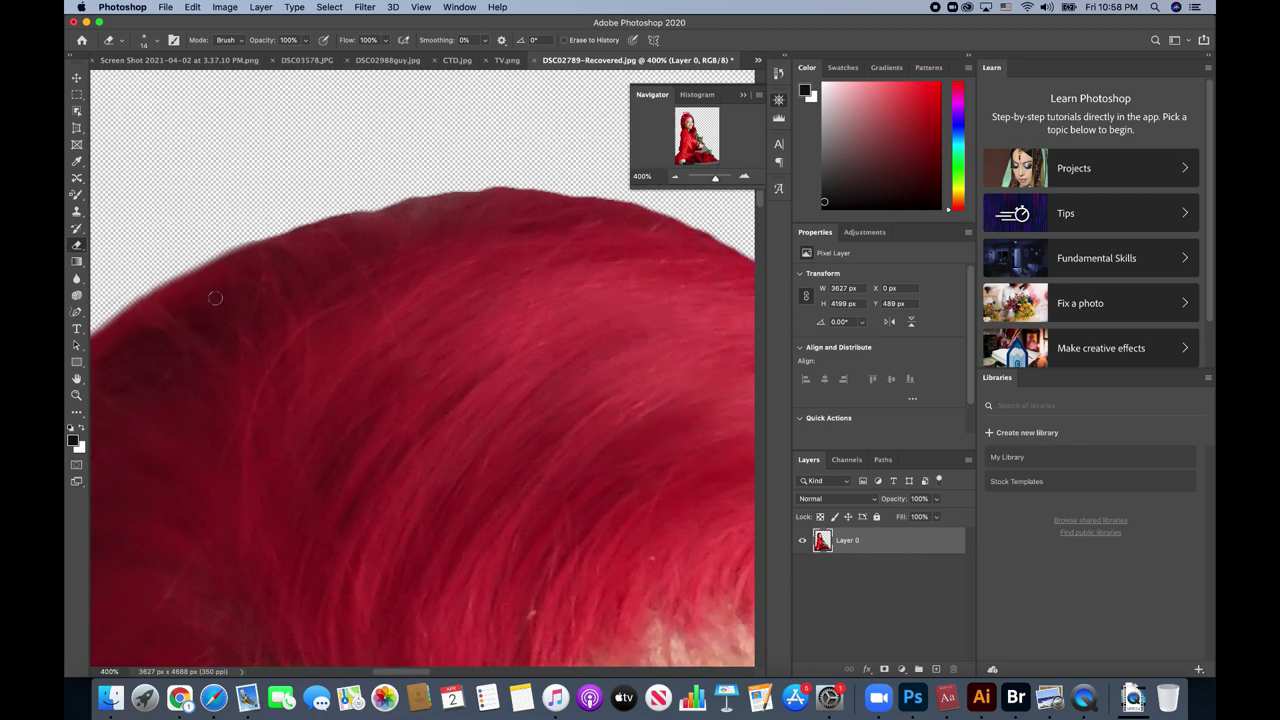
pyautogui.hscroll(3, 384, 199)
pyautogui.scroll(-2, 384, 199)
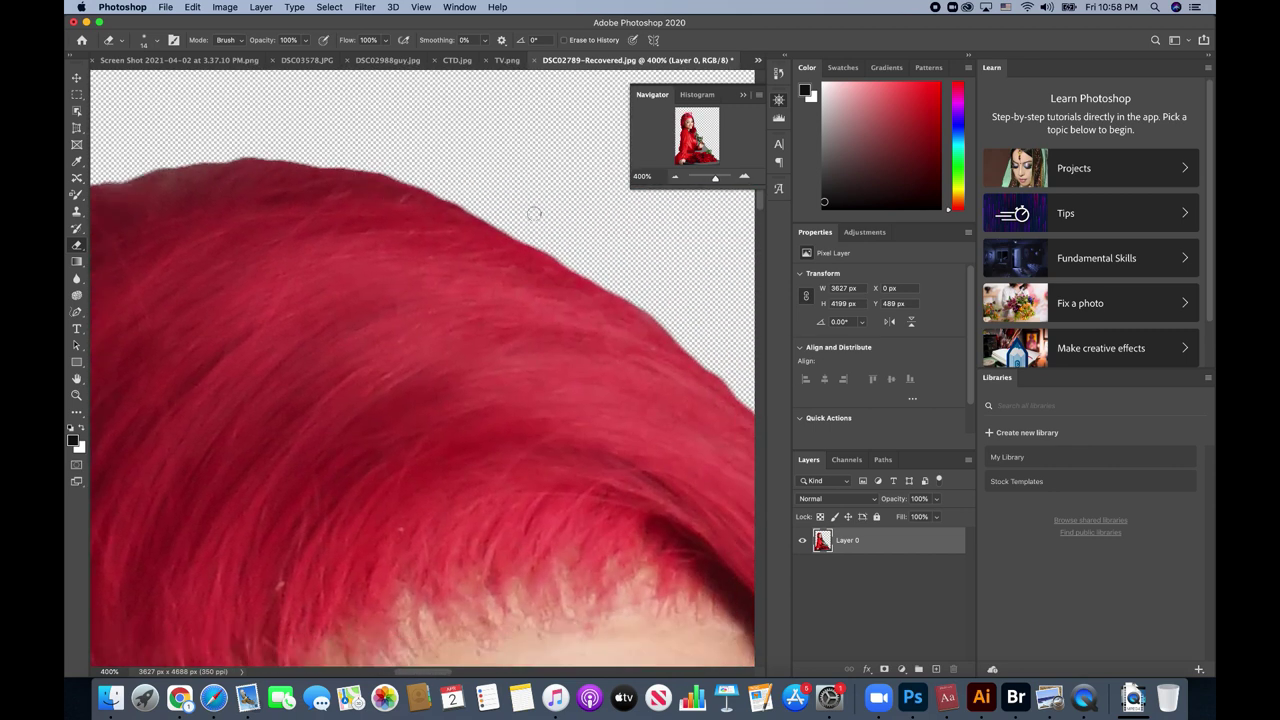
pyautogui.hscroll(-5, 677, 320)
pyautogui.scroll(3, 677, 320)
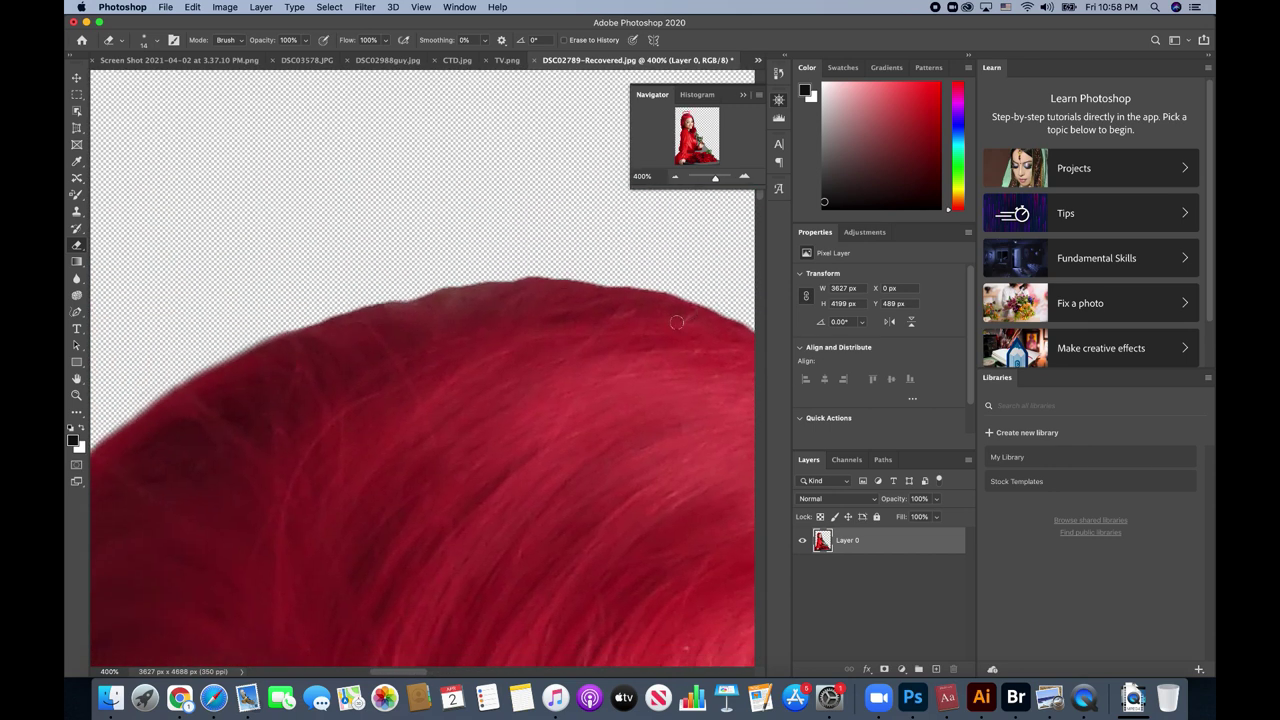
pyautogui.moveTo(409, 296); pyautogui.dragTo(517, 275)
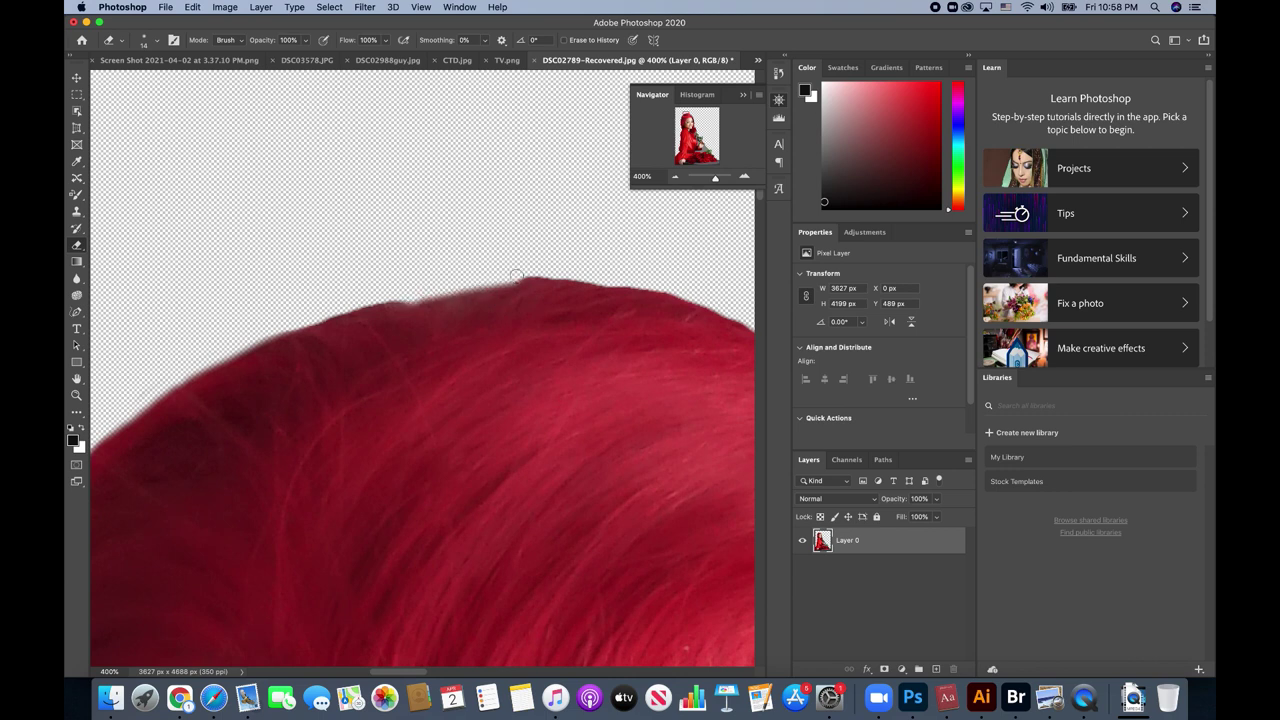
pyautogui.moveTo(517, 276); pyautogui.dragTo(631, 270)
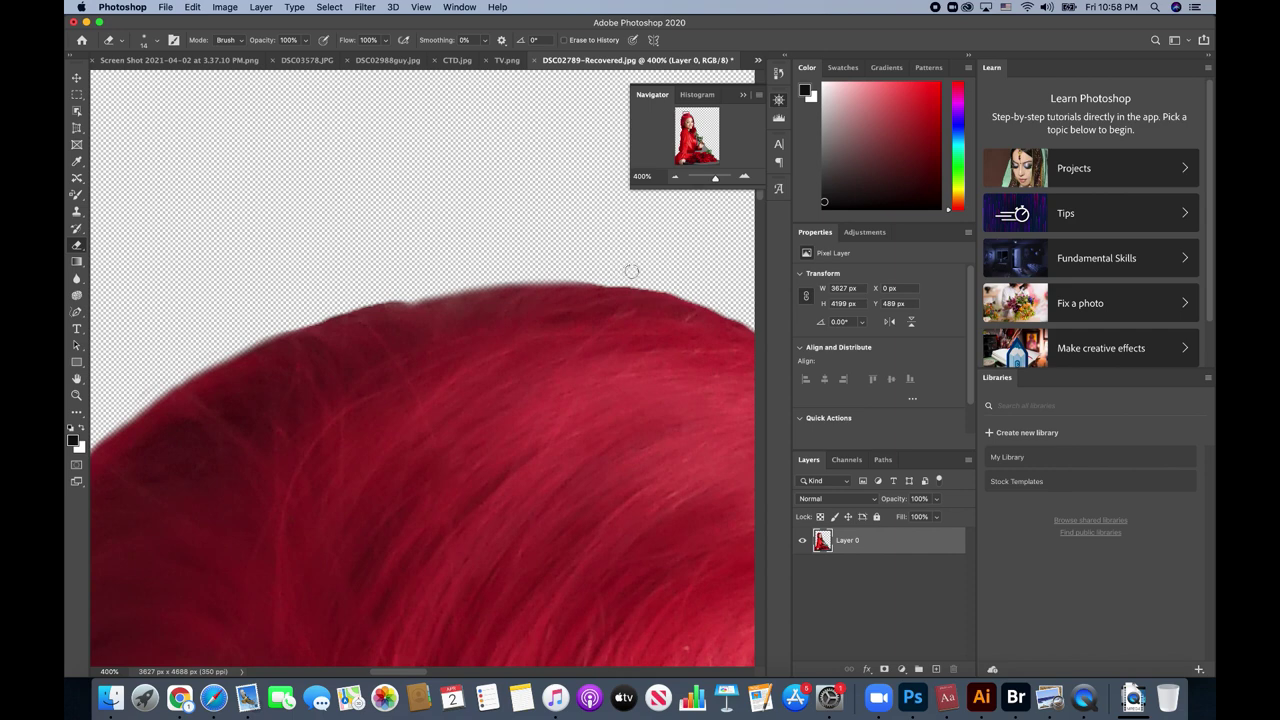
# - Zoom out to view the entire image, then zoom back in on the face and roses
pyautogui.hscroll(10, 632, 271)
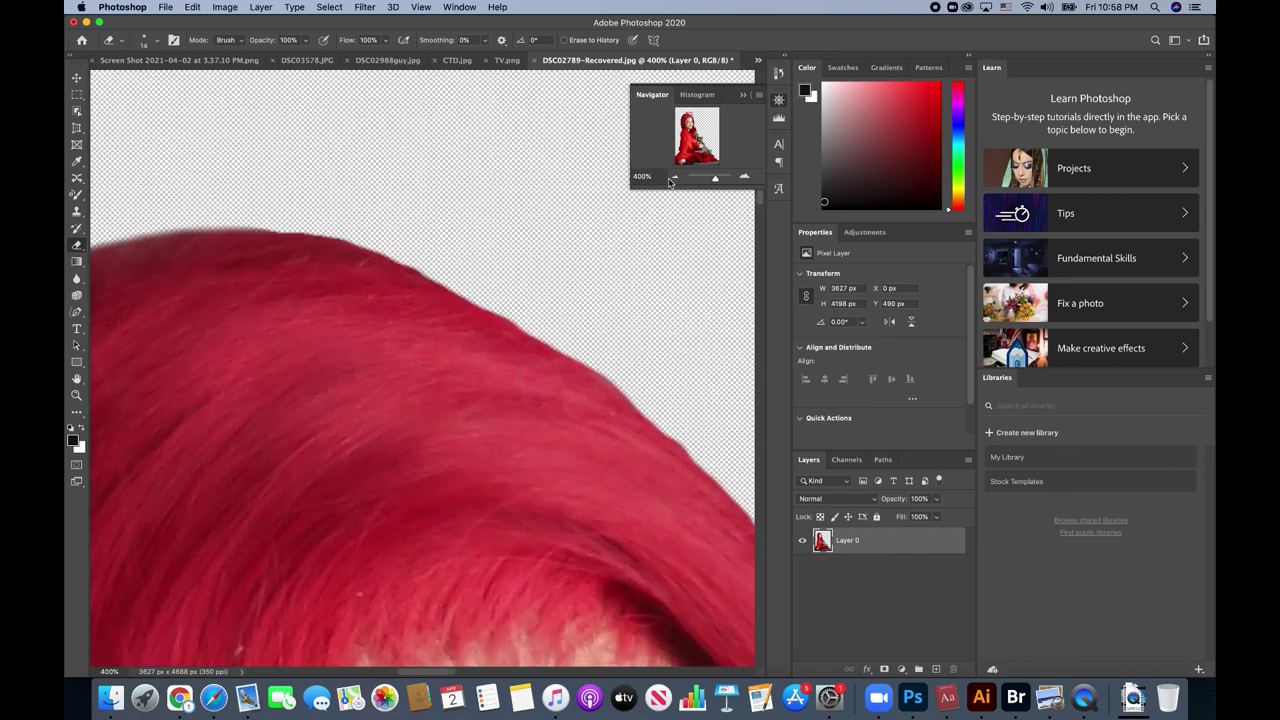
pyautogui.click(673, 176)
pyautogui.click(673, 176)
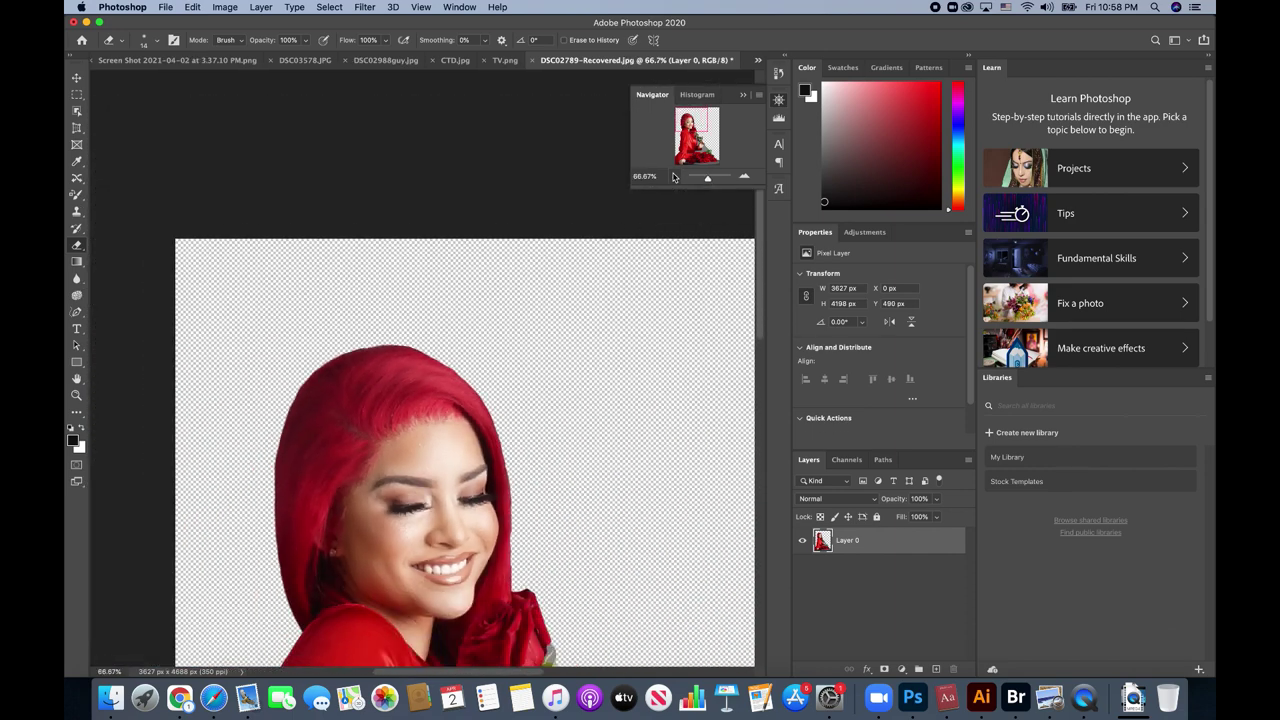
pyautogui.click(673, 177)
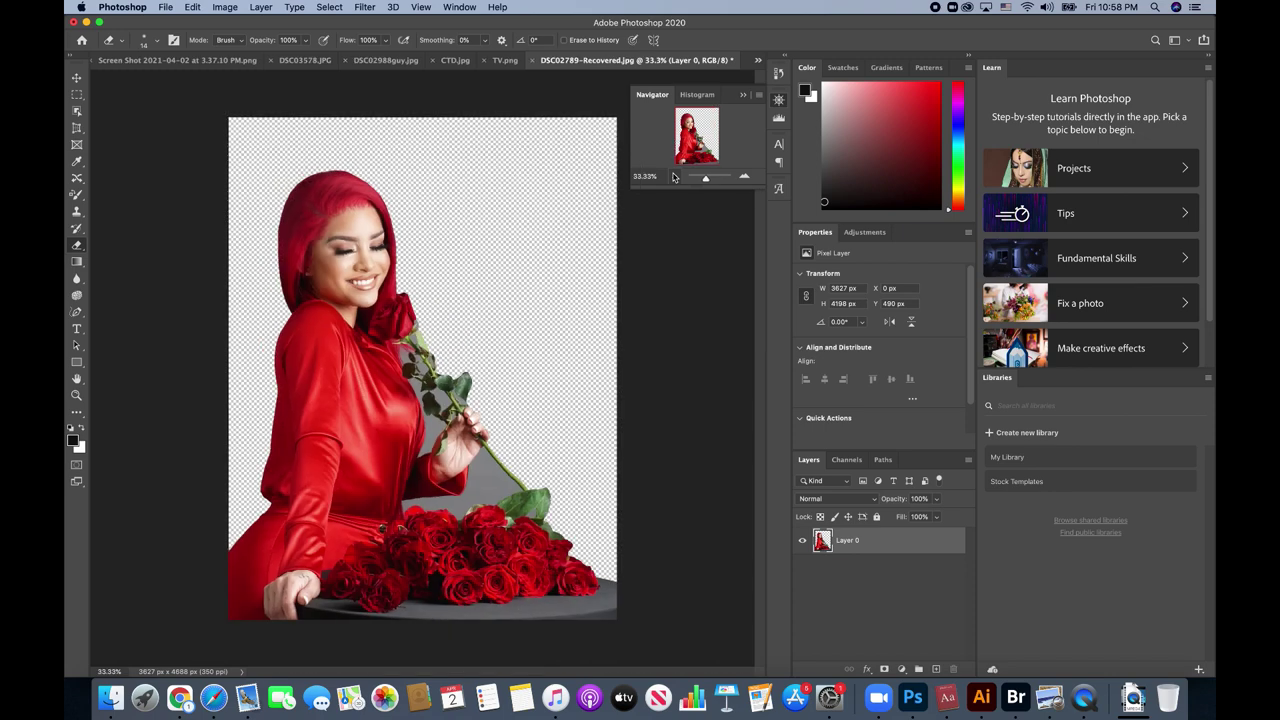
pyautogui.click(746, 177)
pyautogui.click(746, 177)
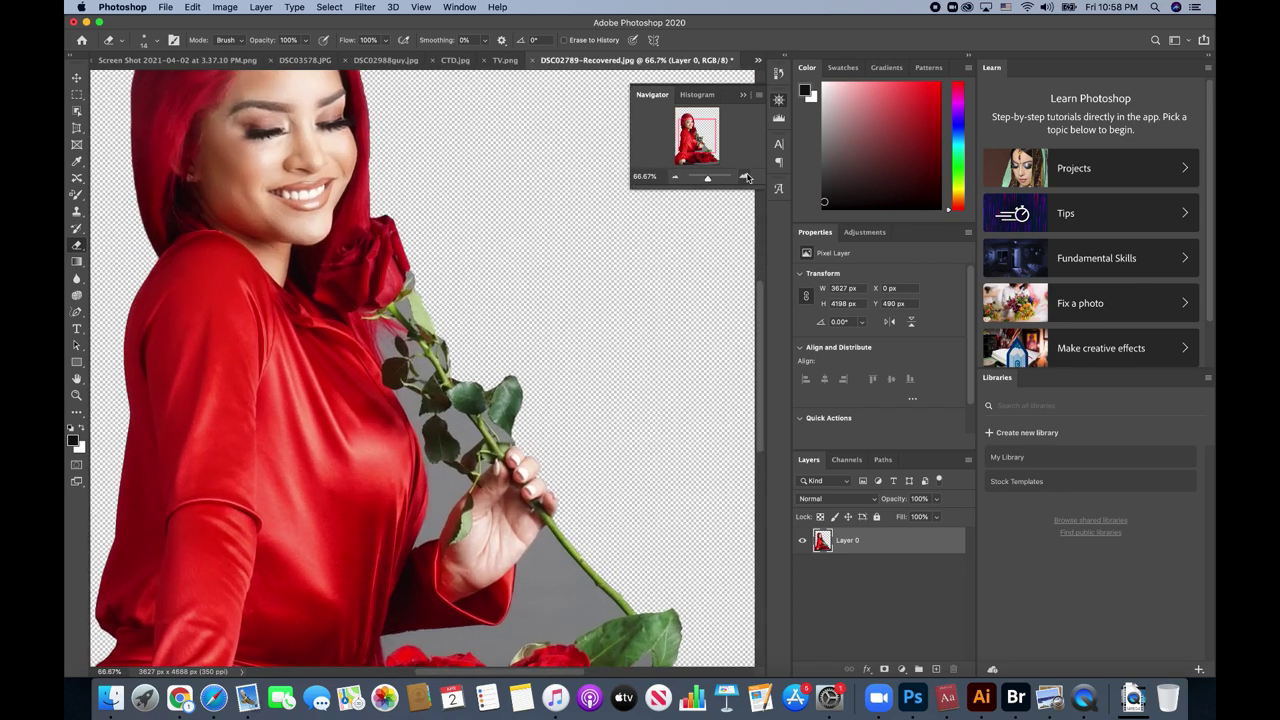
pyautogui.click(746, 177)
# - Erase the red fringe along the hair's right side
pyautogui.scroll(3, 538, 238)
pyautogui.scroll(3, 538, 238)
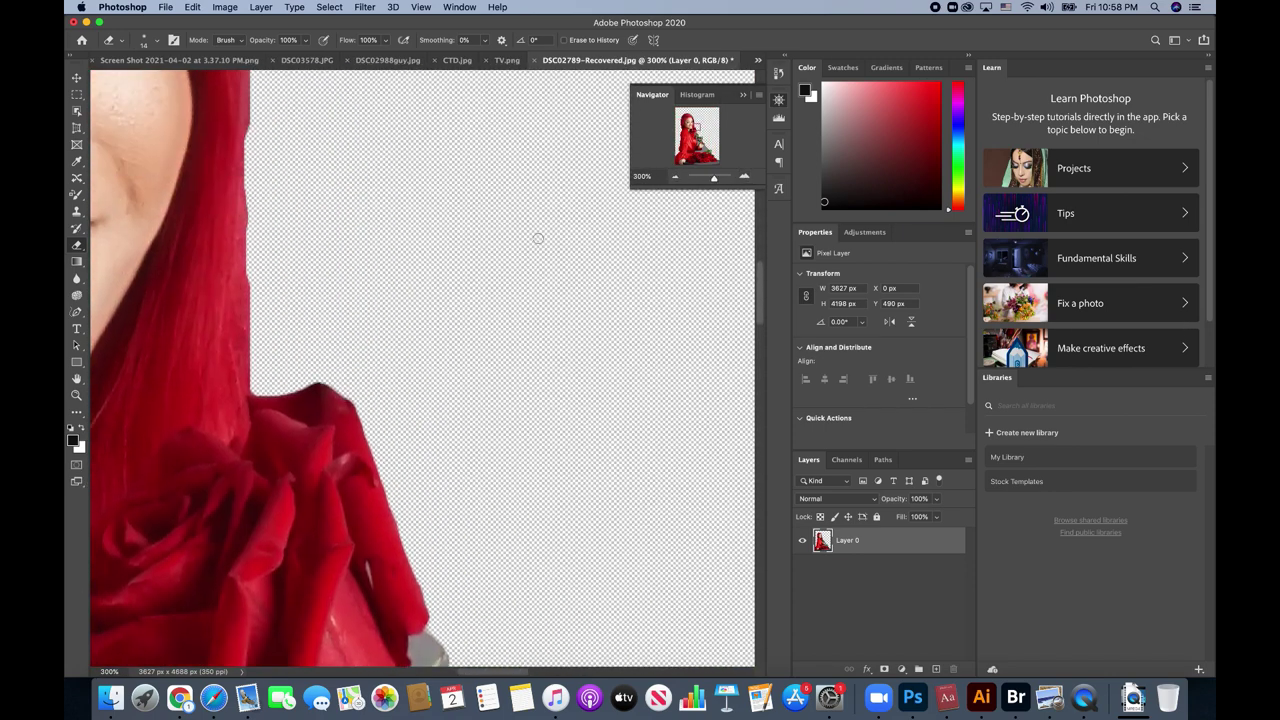
pyautogui.scroll(3, 538, 238)
pyautogui.scroll(-3, 538, 238)
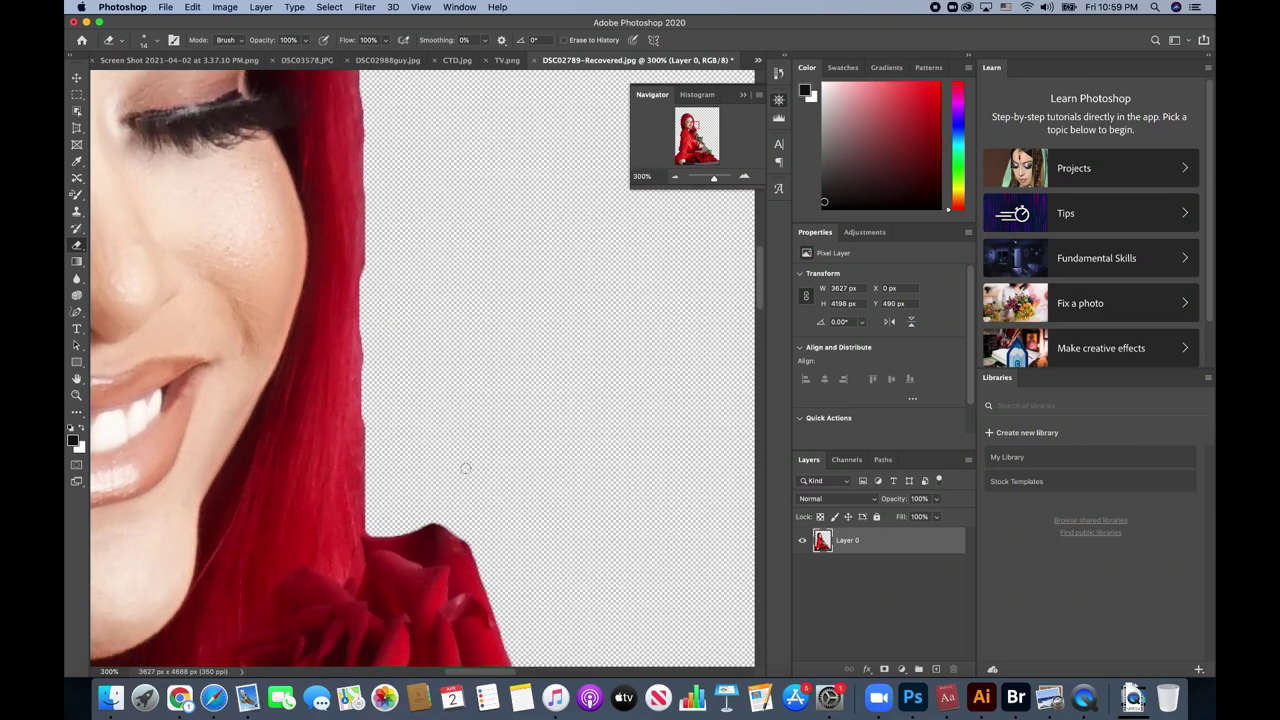
pyautogui.moveTo(366, 525); pyautogui.dragTo(371, 338)
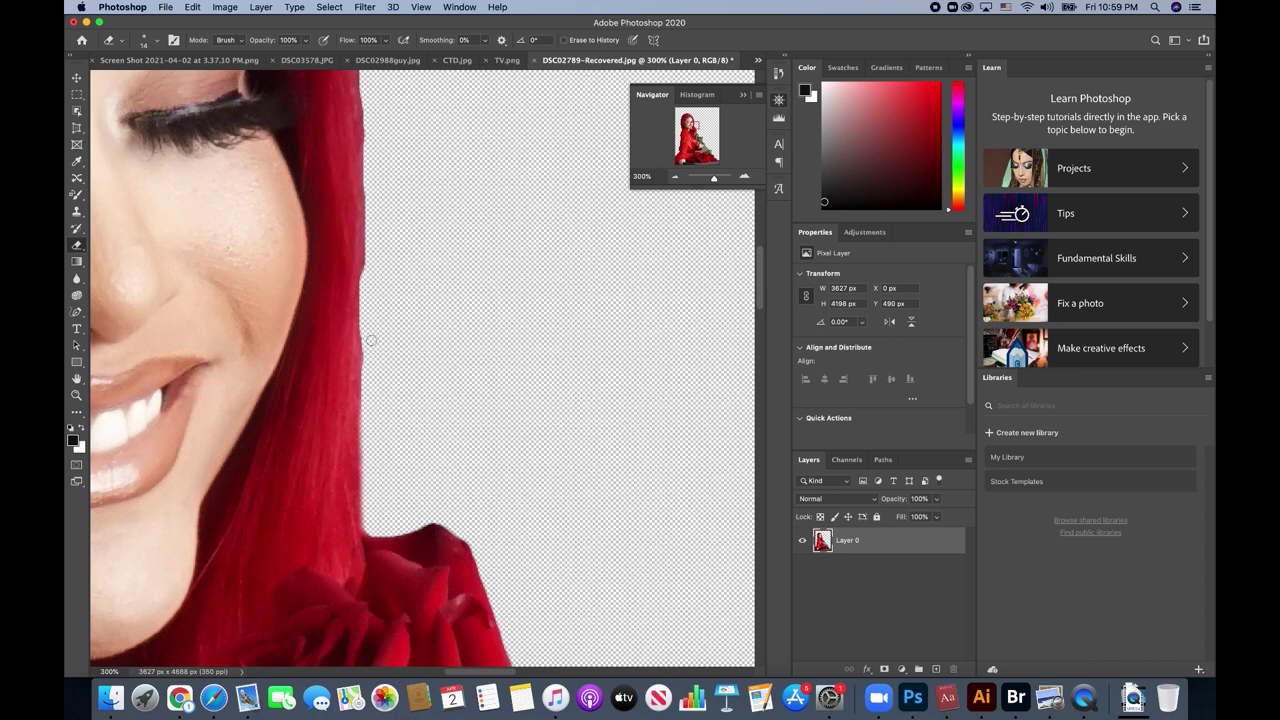
pyautogui.moveTo(368, 148); pyautogui.dragTo(372, 453)
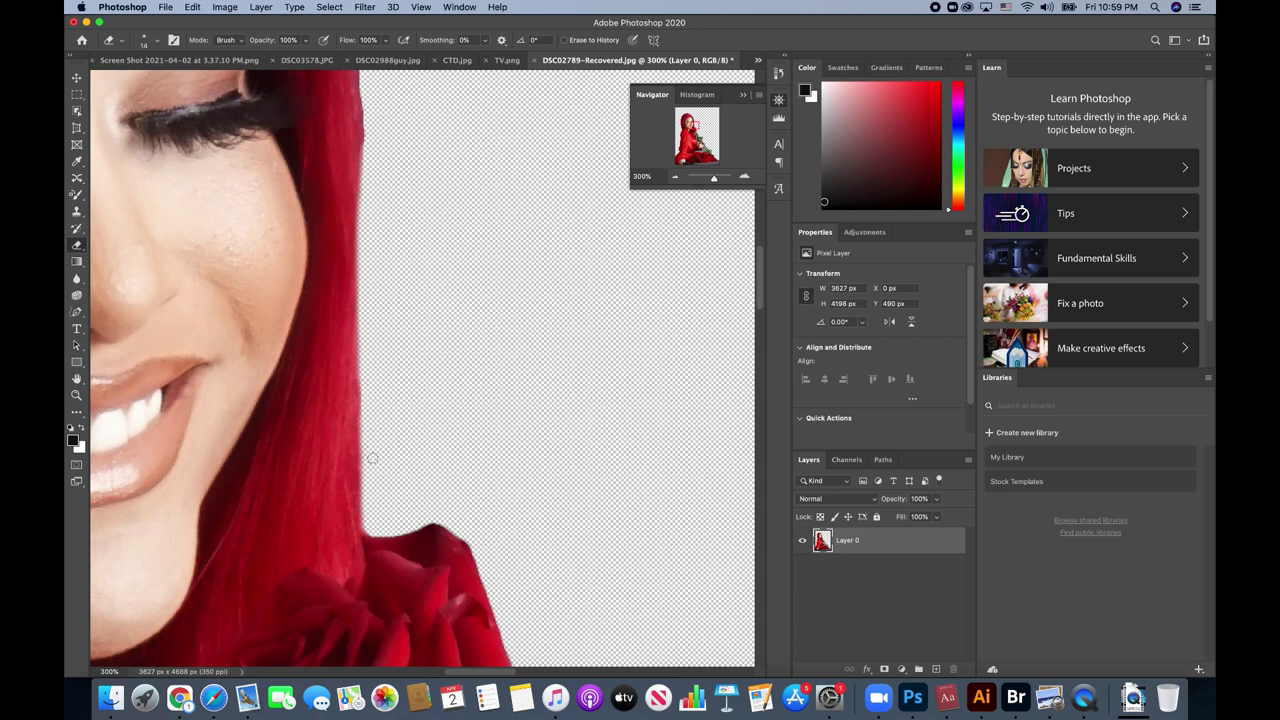
# - Erase more fringe further along the hair edge
pyautogui.scroll(3, 373, 505)
pyautogui.scroll(3, 373, 505)
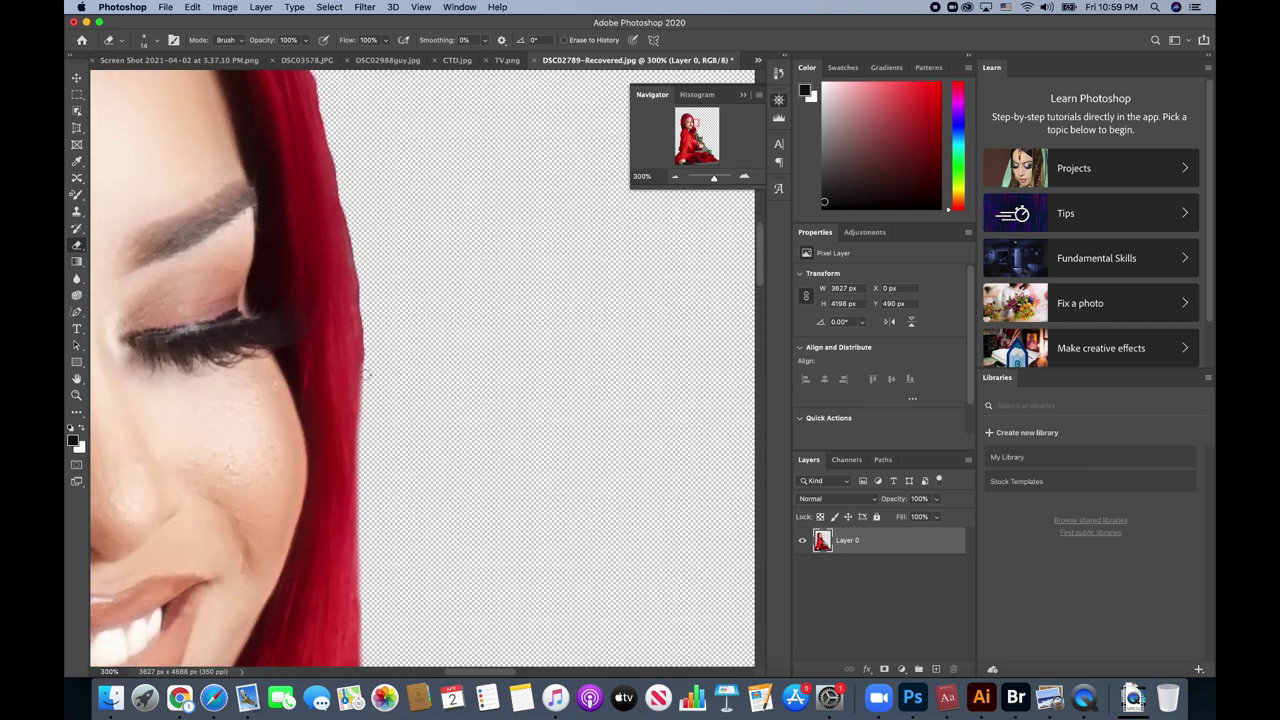
pyautogui.moveTo(370, 382); pyautogui.dragTo(339, 140)
pyautogui.scroll(3, 339, 140)
pyautogui.scroll(2, 337, 135)
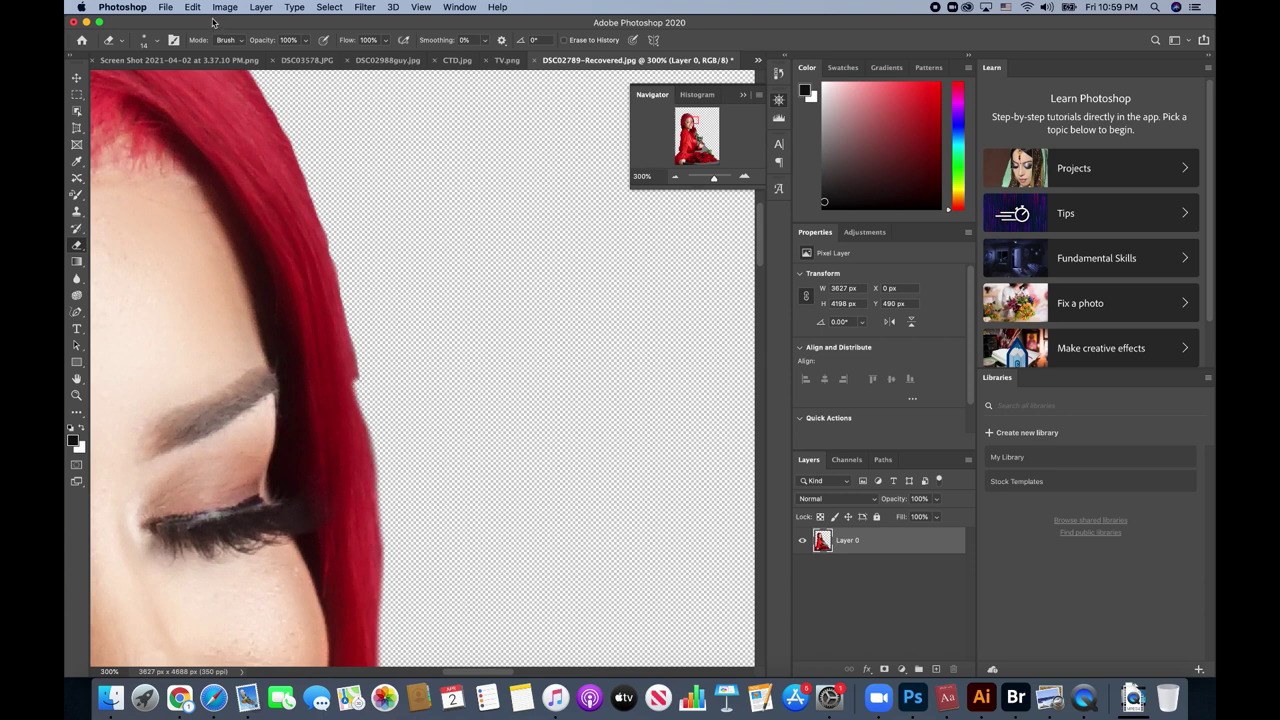
pyautogui.click(193, 7)
pyautogui.press('Escape')
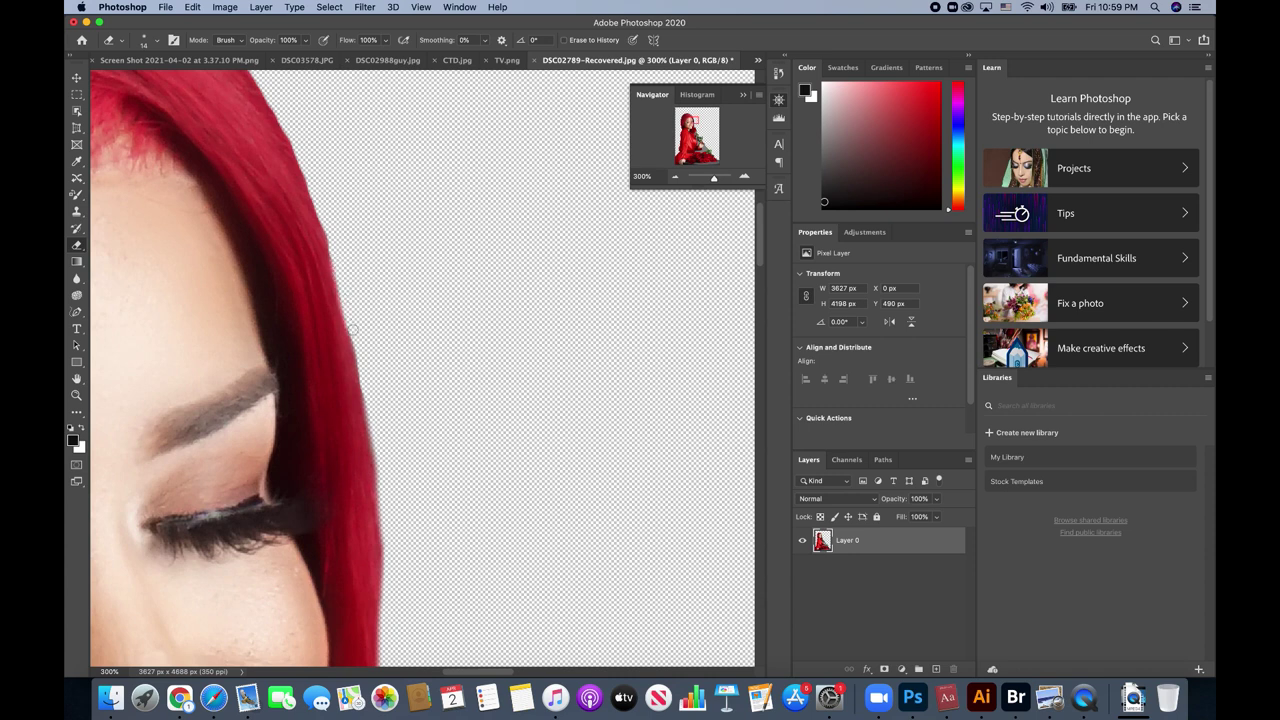
# - Clean the hair edge up toward the top of the head and along its top edge
pyautogui.moveTo(361, 361); pyautogui.dragTo(388, 499)
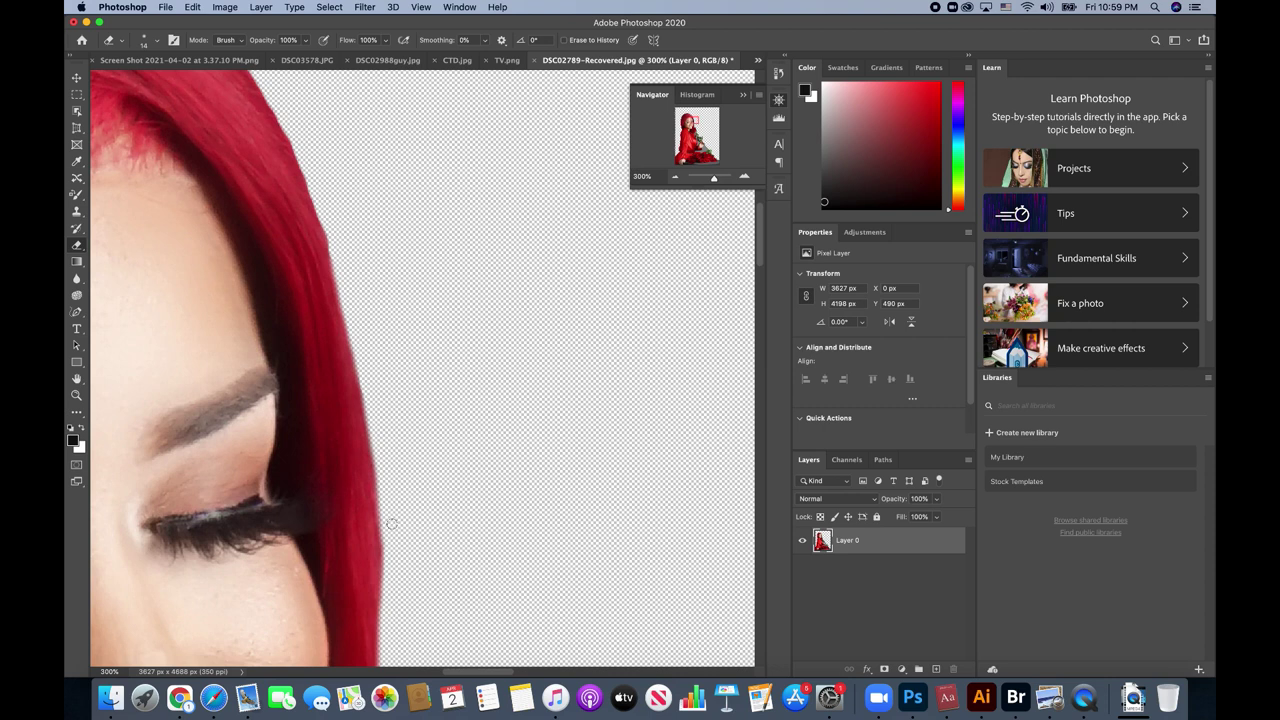
pyautogui.scroll(5, 390, 467)
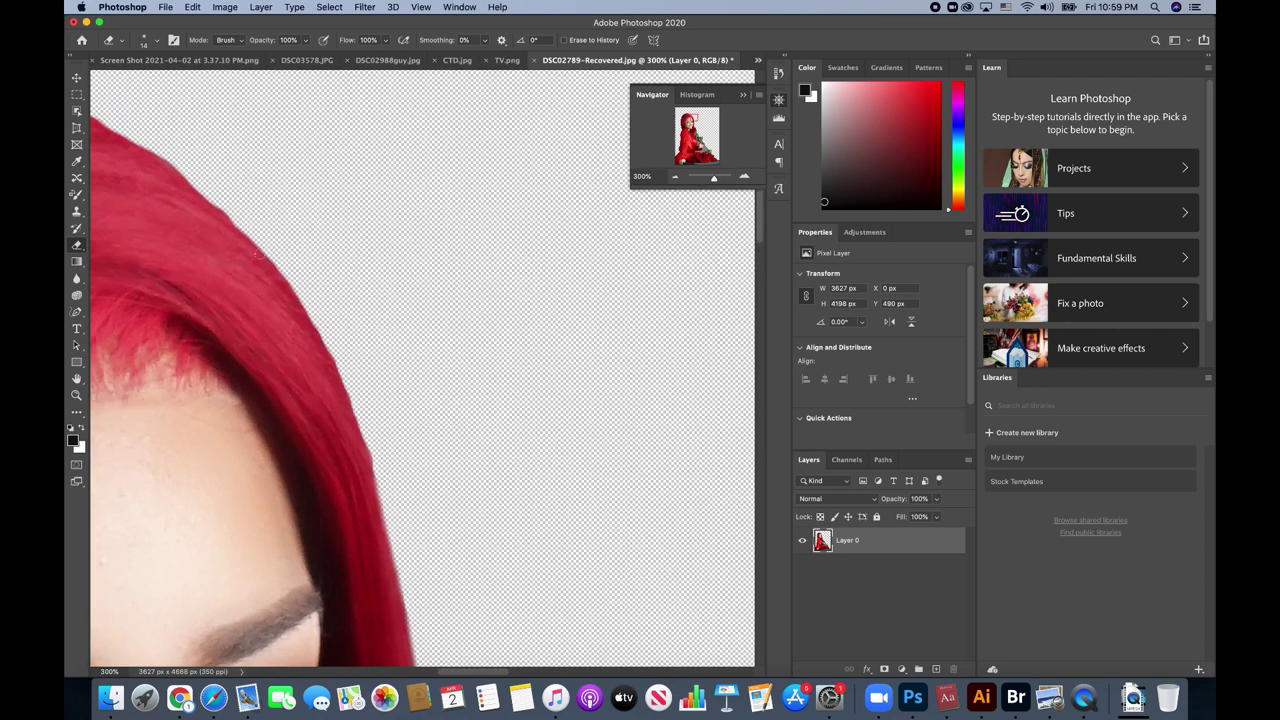
pyautogui.moveTo(261, 242)
pyautogui.mouseDown()
pyautogui.moveTo(326, 342)
pyautogui.moveTo(400, 519)
pyautogui.mouseUp()
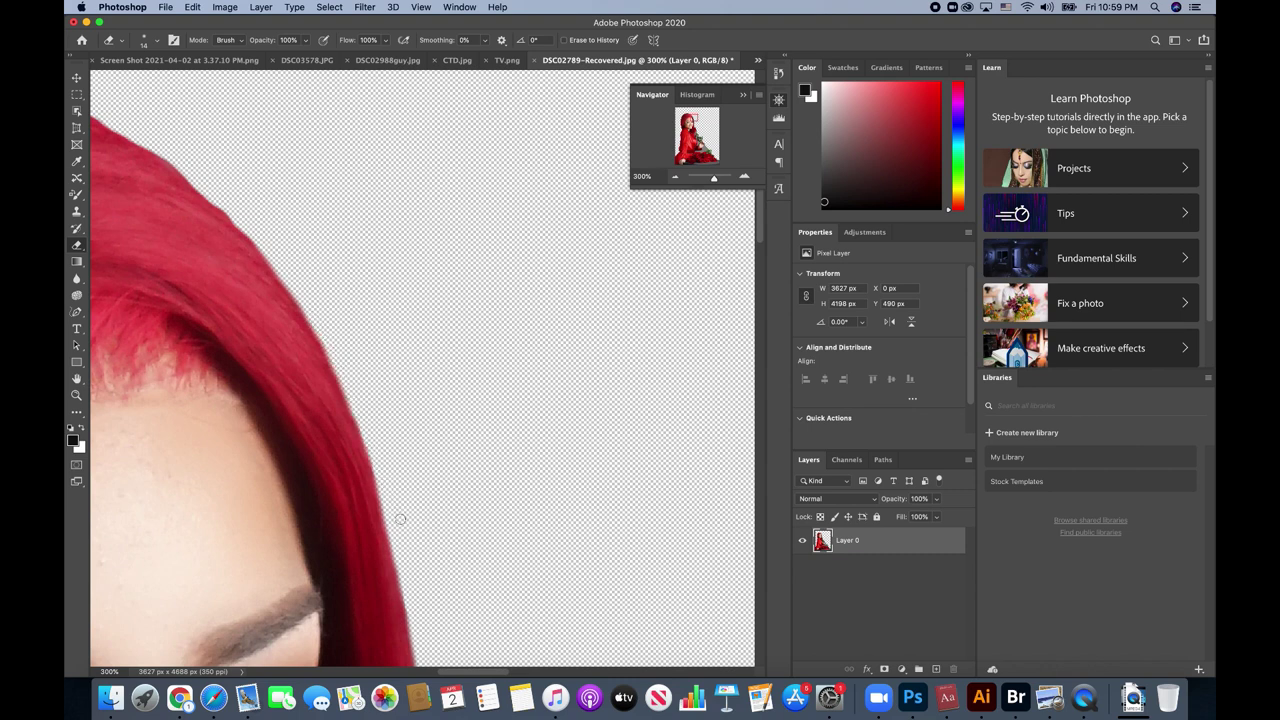
pyautogui.scroll(3, 400, 519)
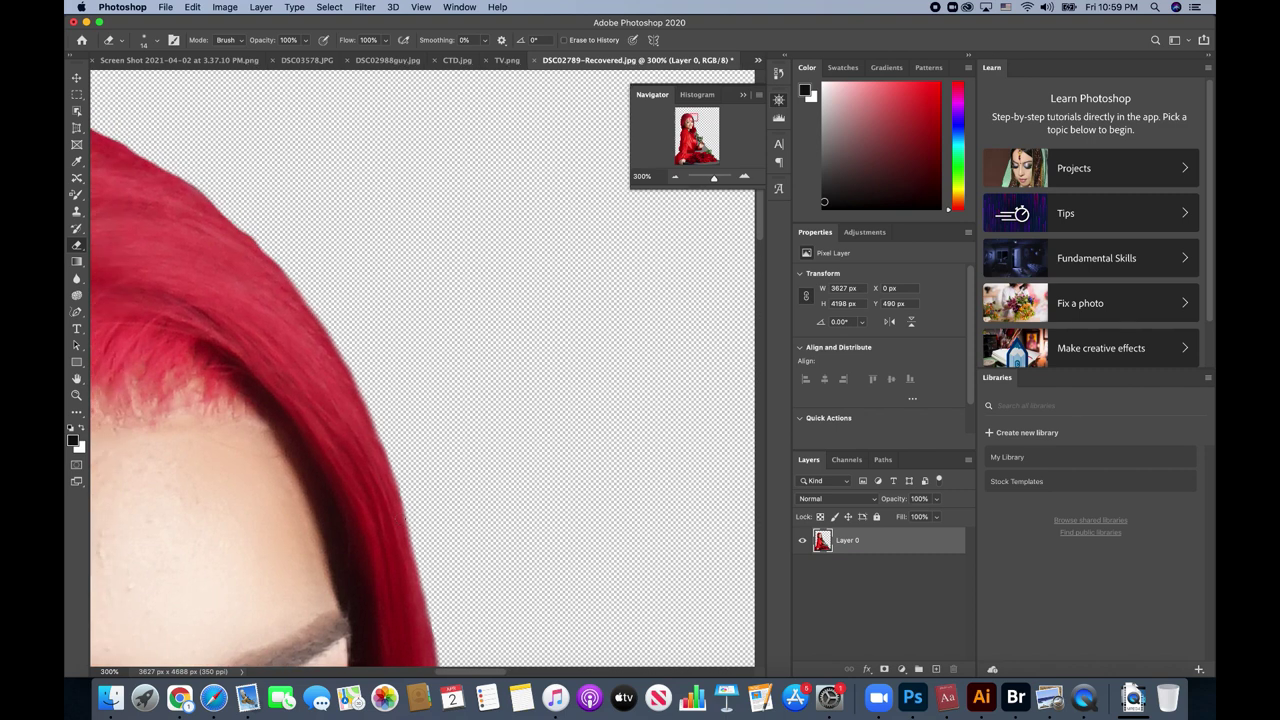
pyautogui.hscroll(-3, 400, 519)
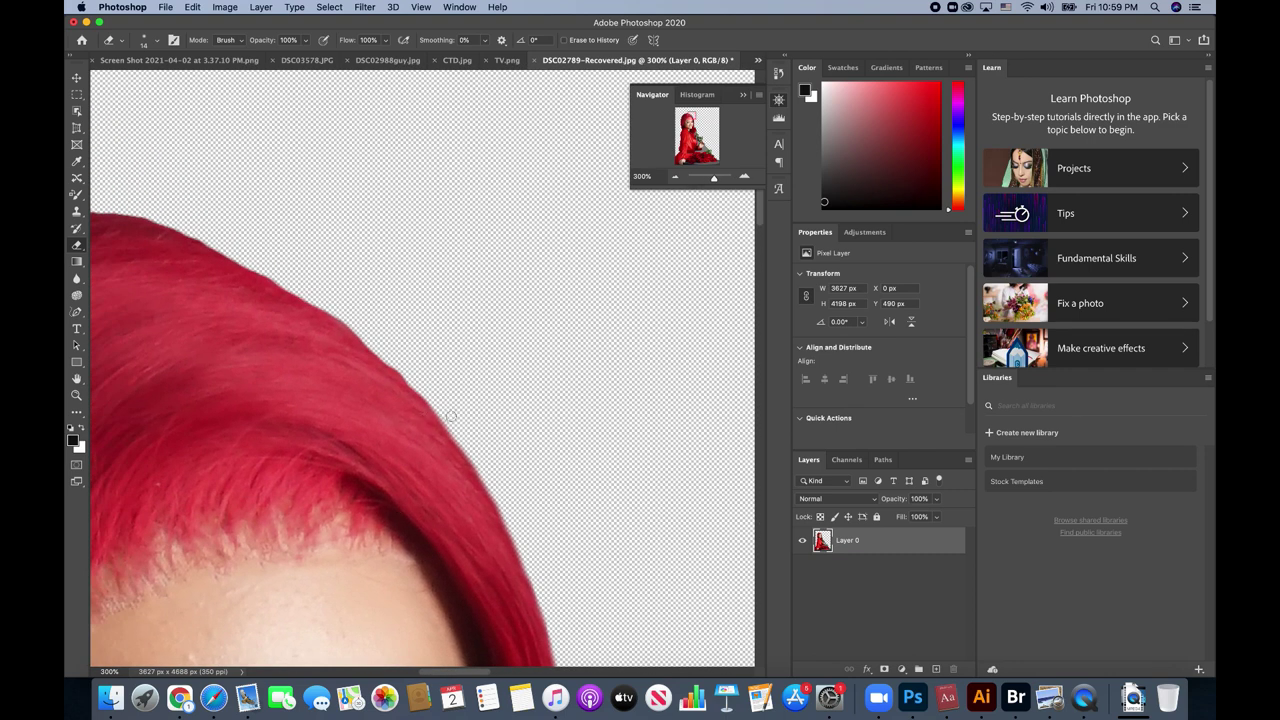
pyautogui.moveTo(437, 403); pyautogui.dragTo(315, 293)
pyautogui.hscroll(-5, 312, 290)
pyautogui.scroll(2, 310, 288)
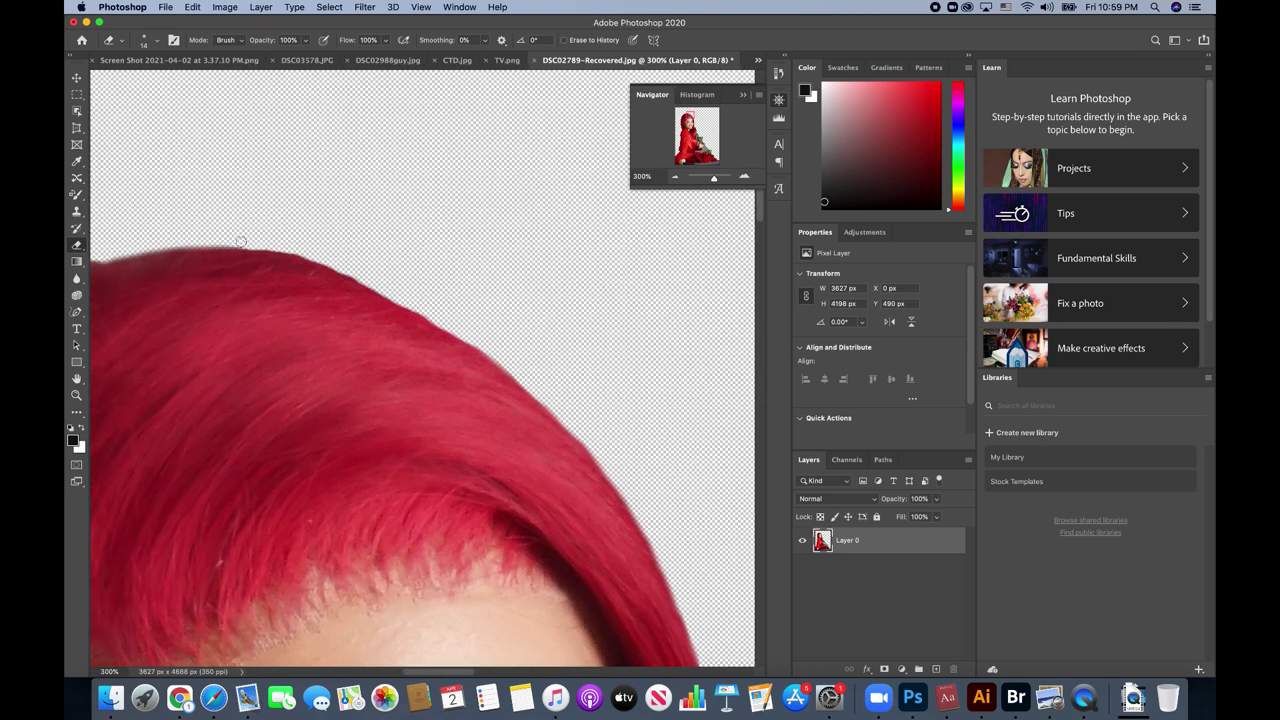
pyautogui.moveTo(237, 241)
pyautogui.mouseDown()
pyautogui.moveTo(325, 263)
pyautogui.moveTo(460, 330)
pyautogui.mouseUp()
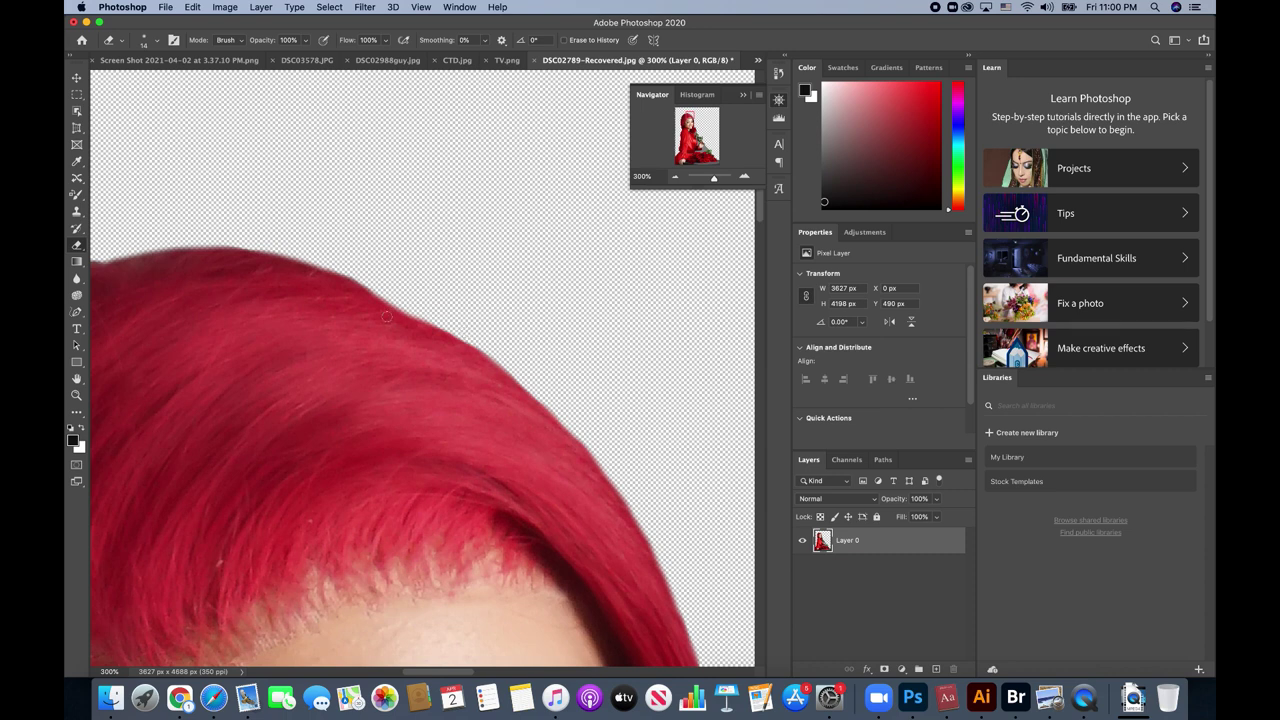
# - Zoom out to view the entire image, then zoom in close on the rose stem
pyautogui.click(675, 177)
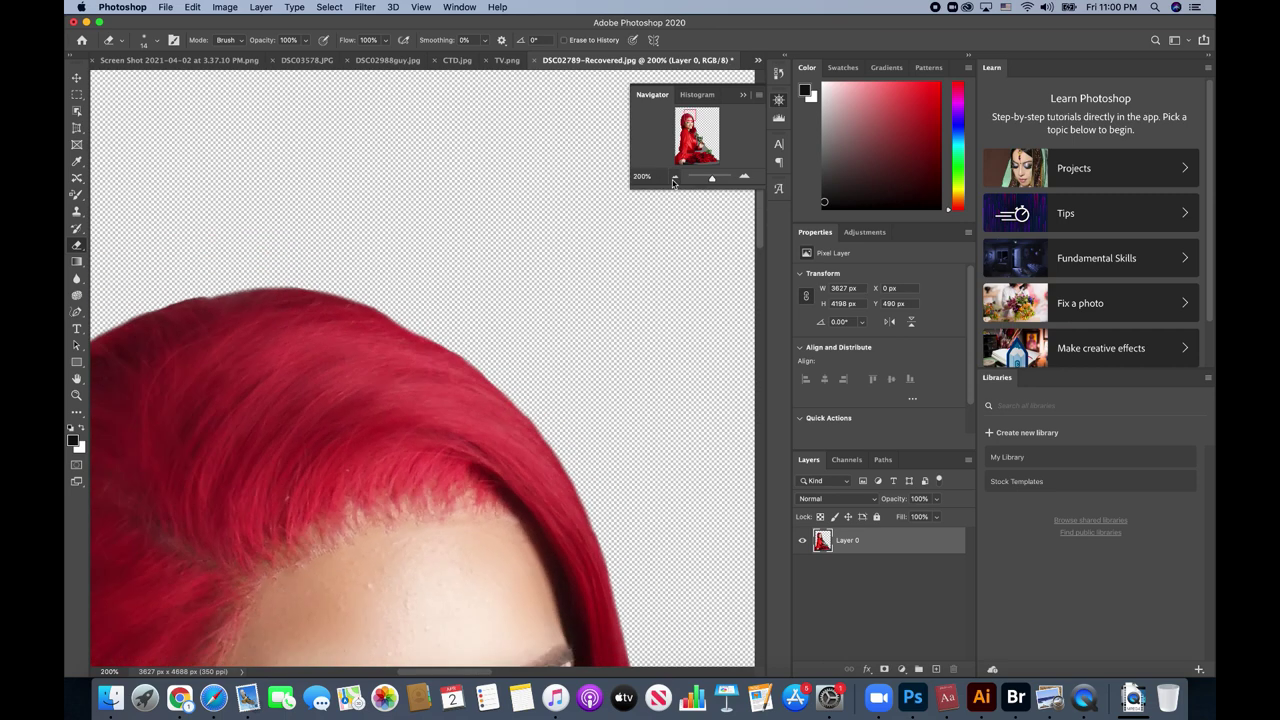
pyautogui.click(675, 177)
pyautogui.click(674, 180)
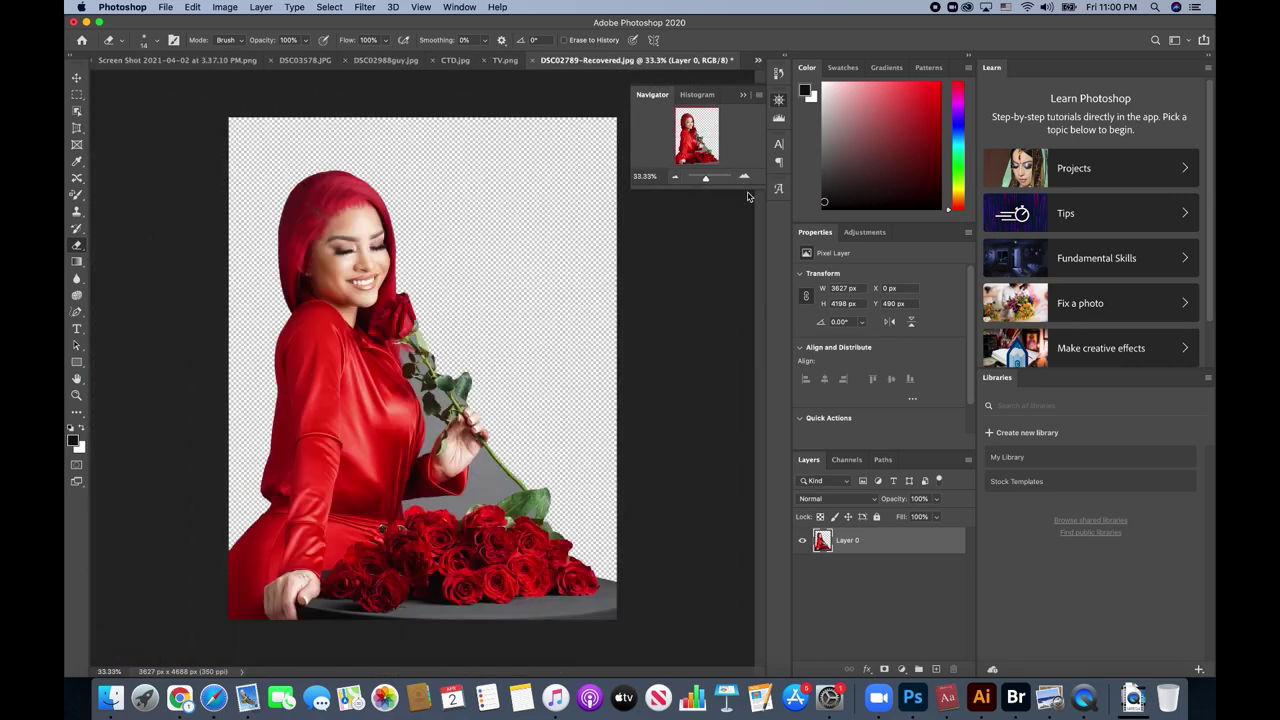
pyautogui.click(745, 177)
pyautogui.click(745, 177)
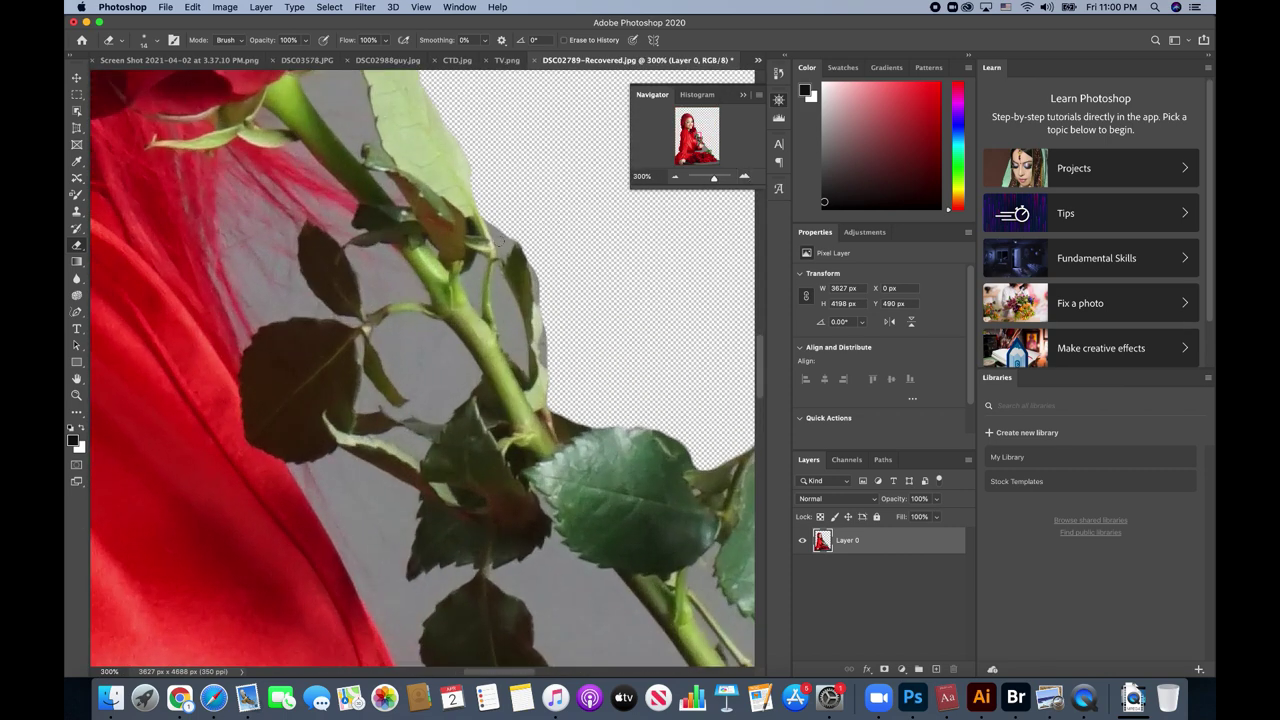
# - Erase grey background beside the rose stem and along the leaf edges
pyautogui.moveTo(503, 254)
pyautogui.mouseDown()
pyautogui.moveTo(487, 219)
pyautogui.moveTo(504, 246)
pyautogui.mouseUp()
pyautogui.moveTo(538, 297); pyautogui.dragTo(526, 229)
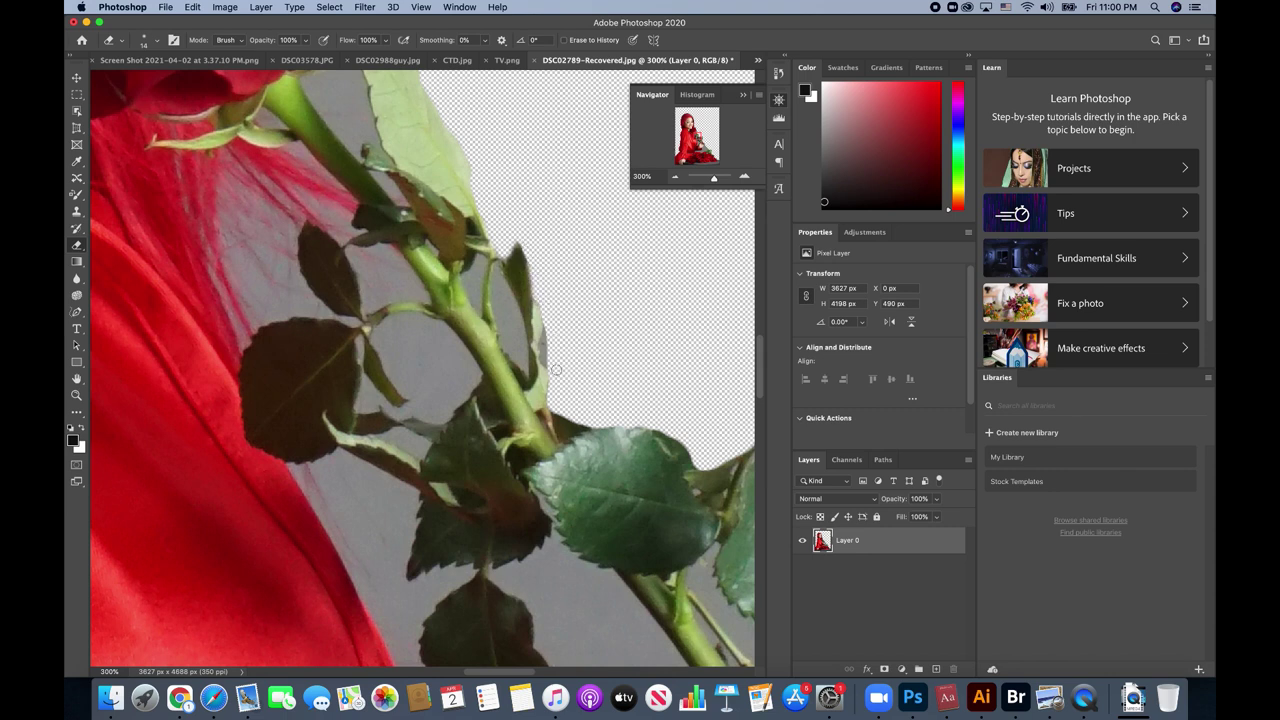
pyautogui.moveTo(543, 355); pyautogui.dragTo(550, 305)
# - Pan down and right along the stem and bring up the other eraser modes
pyautogui.scroll(-5, 549, 303)
pyautogui.hscroll(3, 549, 303)
pyautogui.hscroll(2, 549, 303)
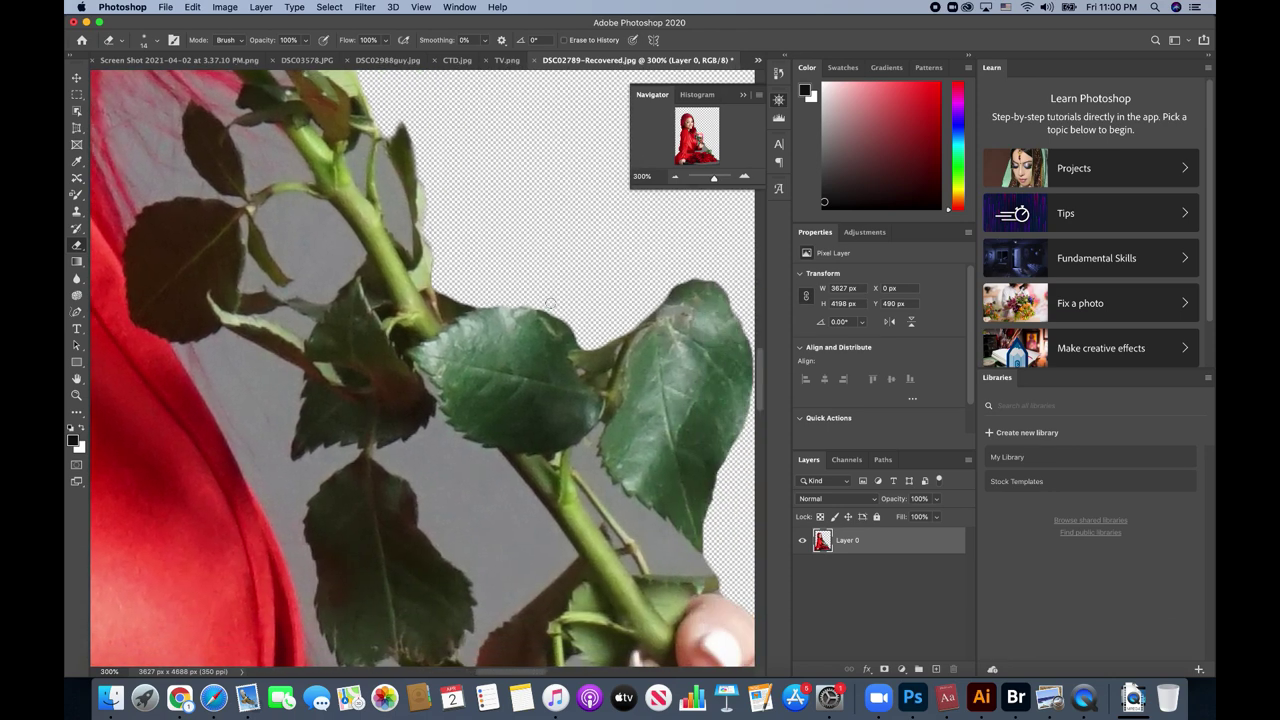
pyautogui.scroll(-2, 549, 303)
pyautogui.hscroll(2, 549, 303)
pyautogui.hscroll(2, 549, 303)
pyautogui.scroll(-2, 549, 303)
pyautogui.hscroll(2, 549, 303)
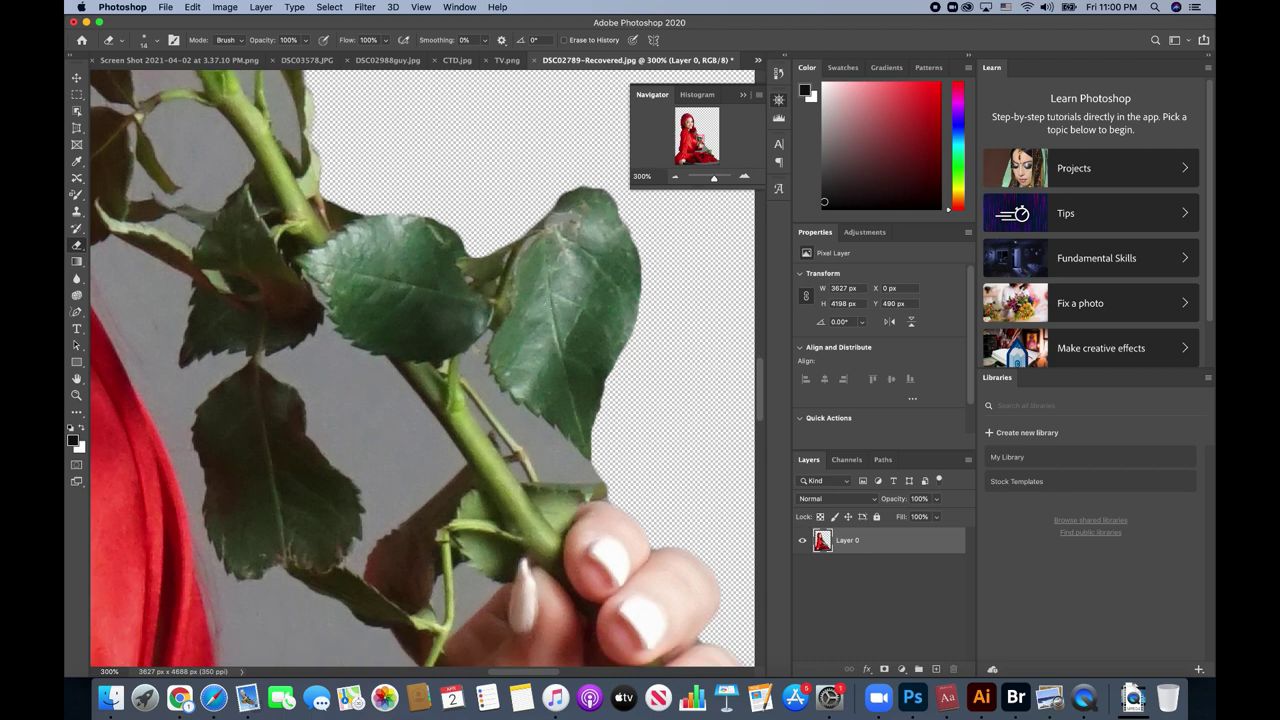
pyautogui.scroll(-2, 549, 303)
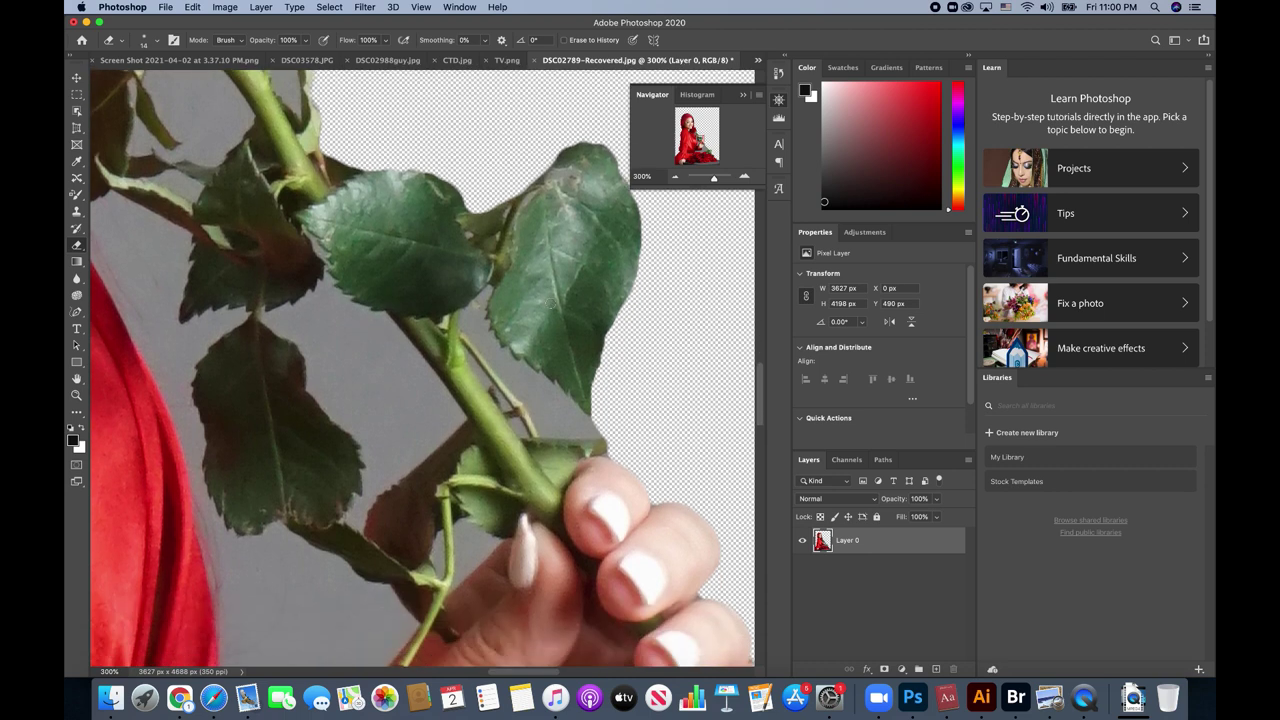
pyautogui.rightClick(77, 244)
# - Use the Magic Eraser to clear the grey backdrop between the leaves, beside the twig and on the left
pyautogui.click(104, 275)
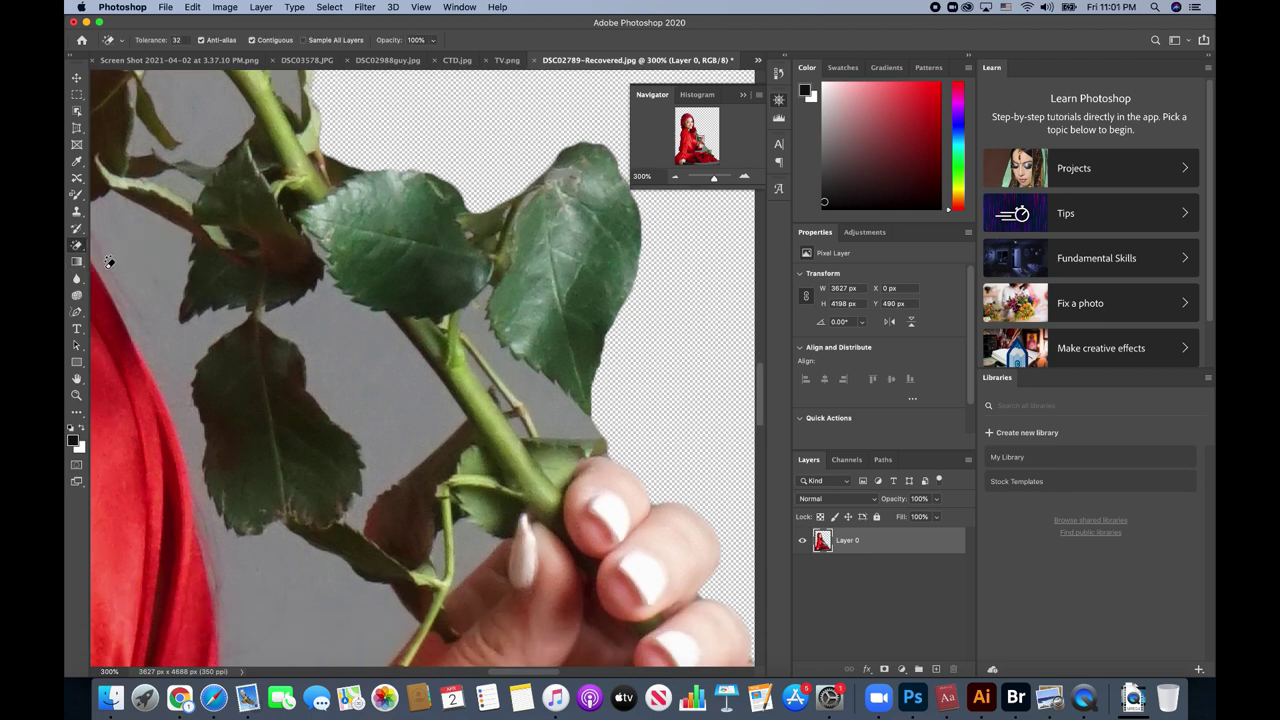
pyautogui.click(357, 398)
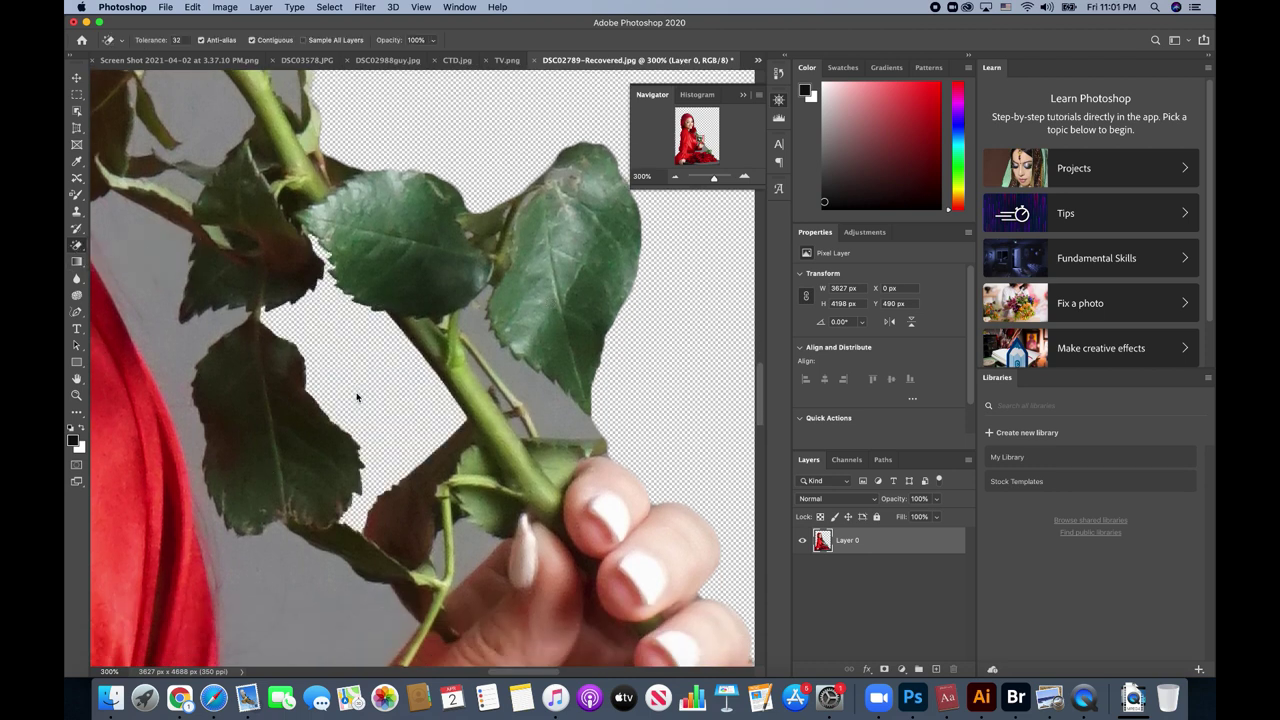
pyautogui.click(516, 366)
pyautogui.click(487, 372)
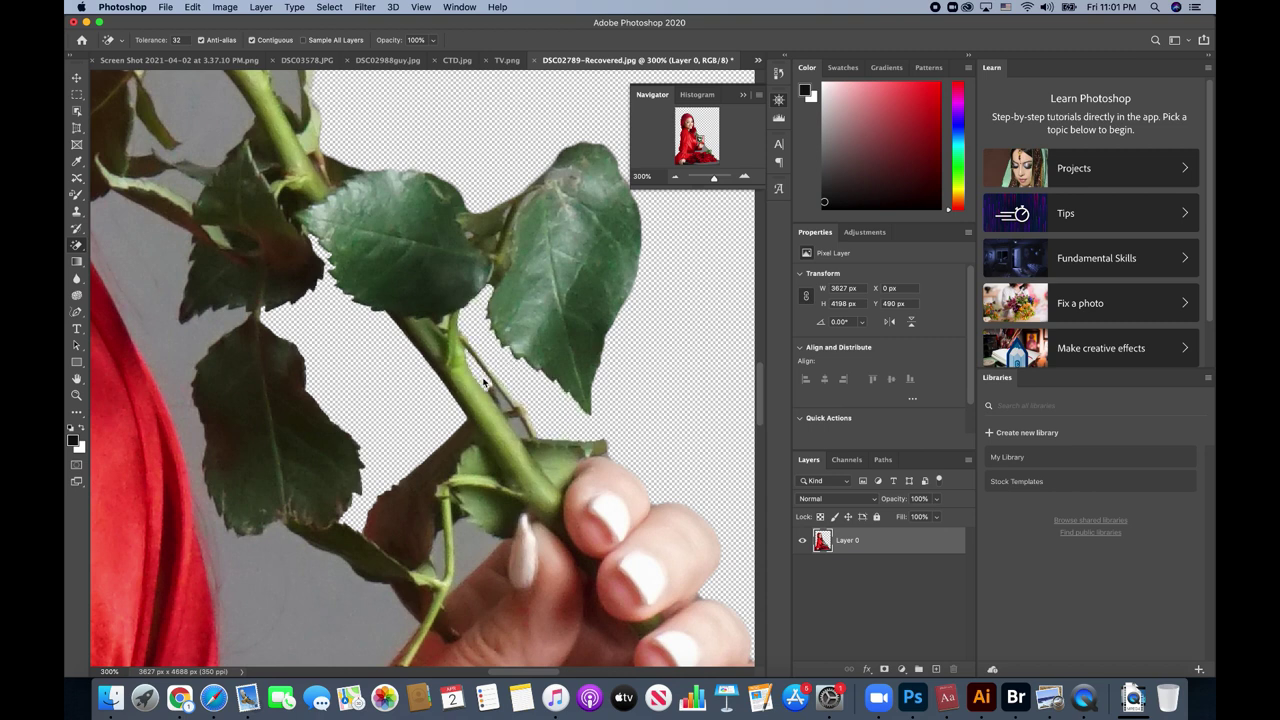
pyautogui.click(508, 402)
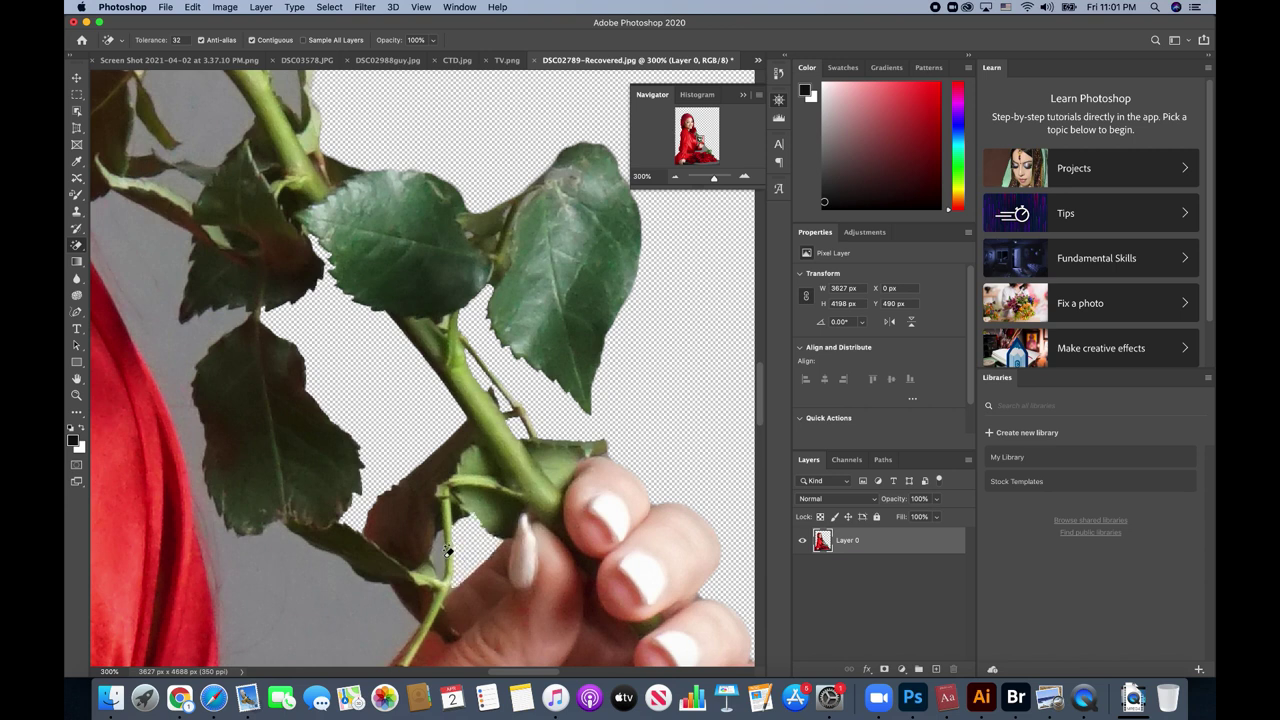
pyautogui.click(361, 625)
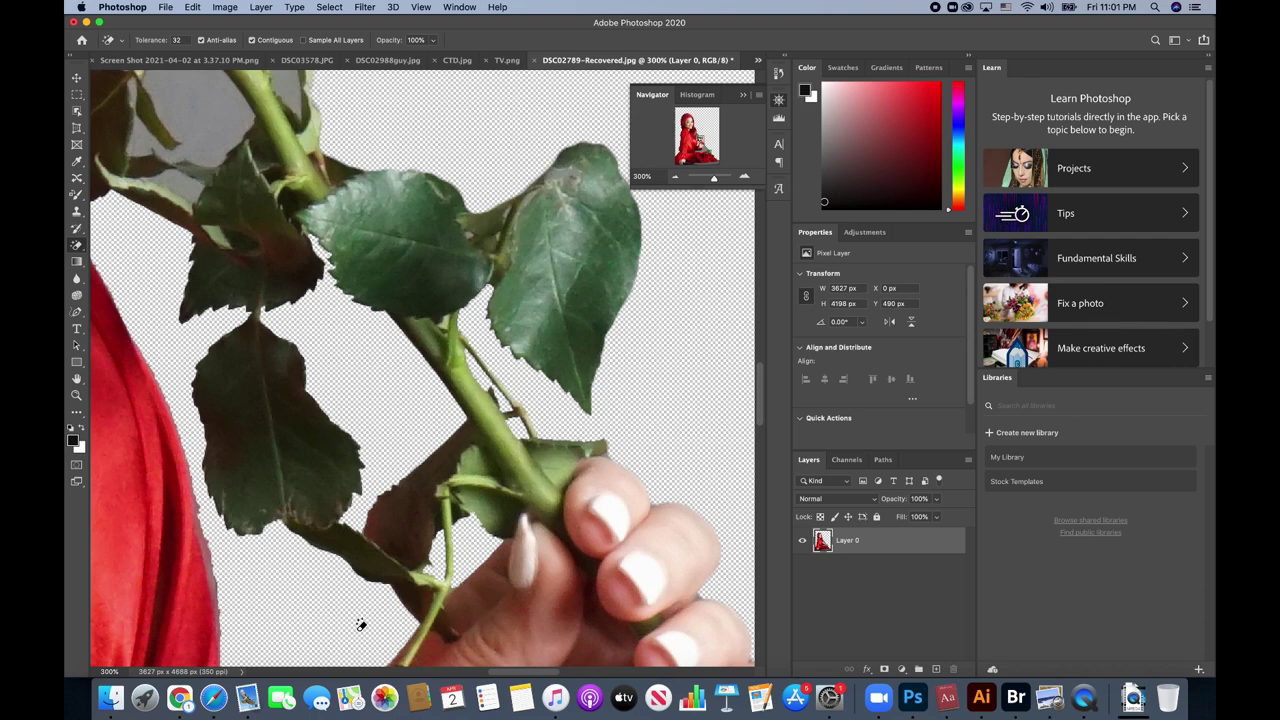
pyautogui.hscroll(-3, 361, 620)
pyautogui.scroll(5, 360, 540)
pyautogui.scroll(3, 358, 460)
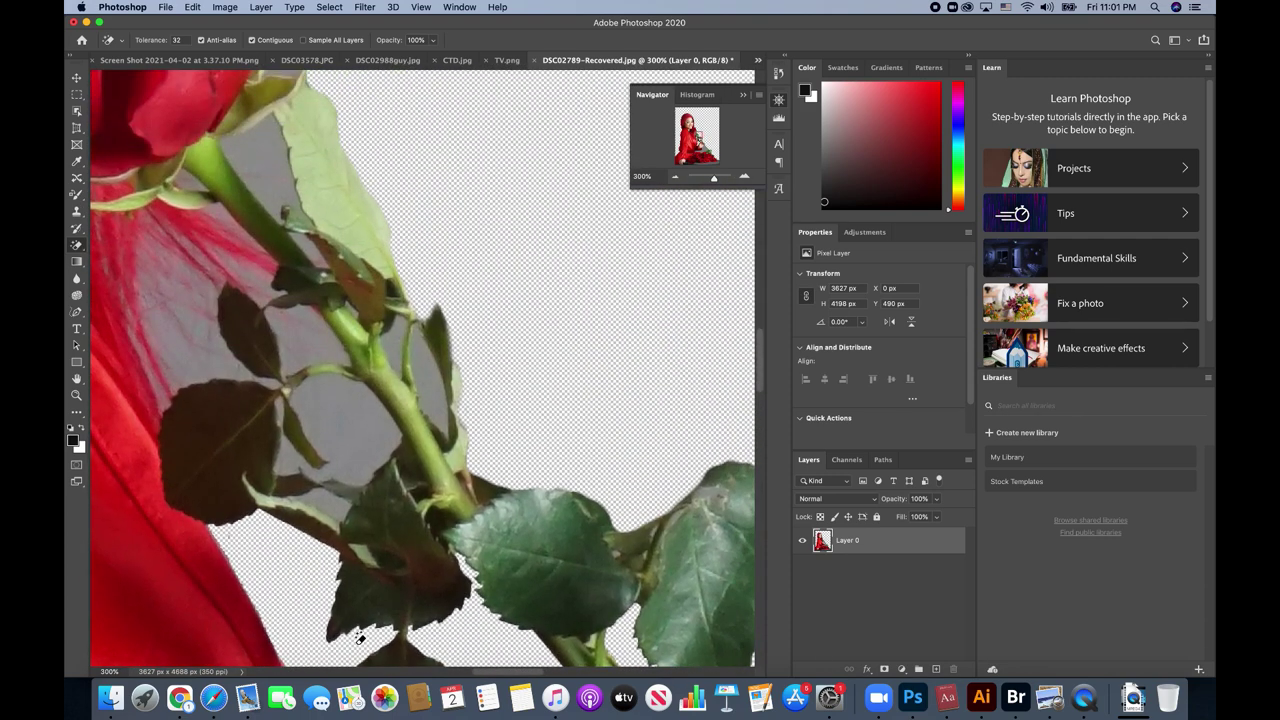
# - Clear the remaining grey patches around the lower leaves, the stem top and the rose bud
pyautogui.click(357, 438)
pyautogui.click(336, 502)
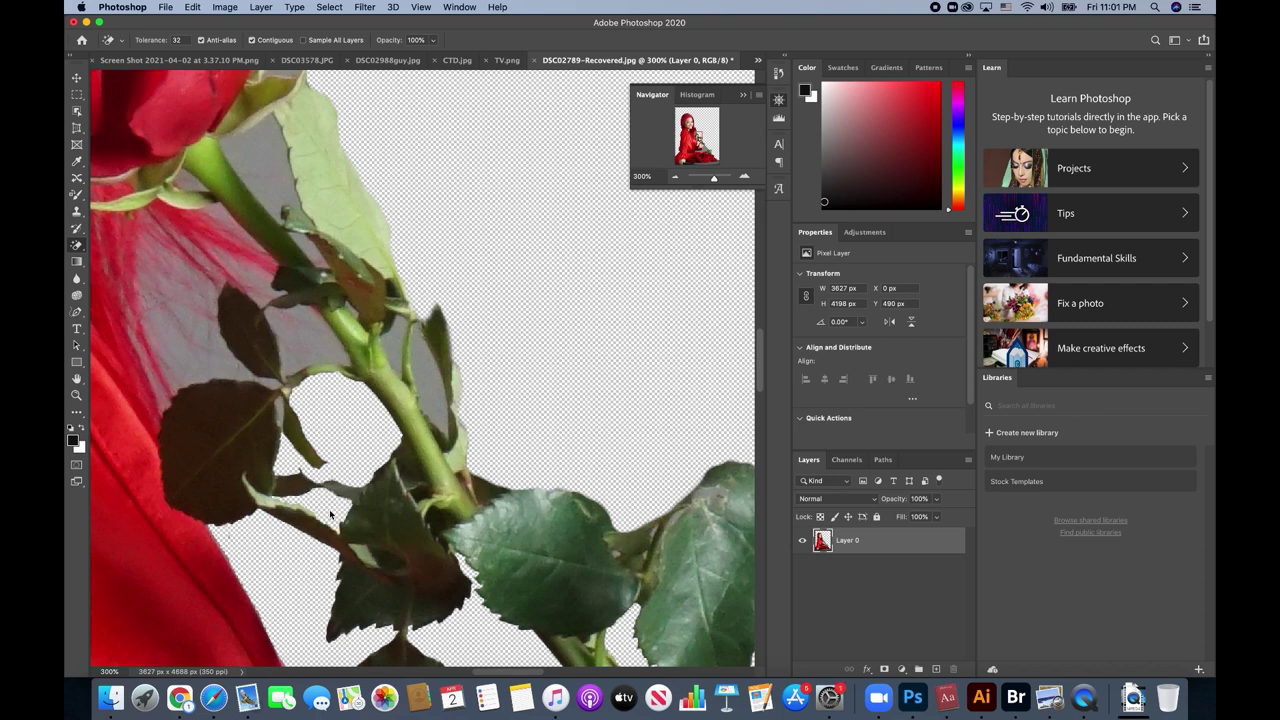
pyautogui.click(430, 368)
pyautogui.click(398, 346)
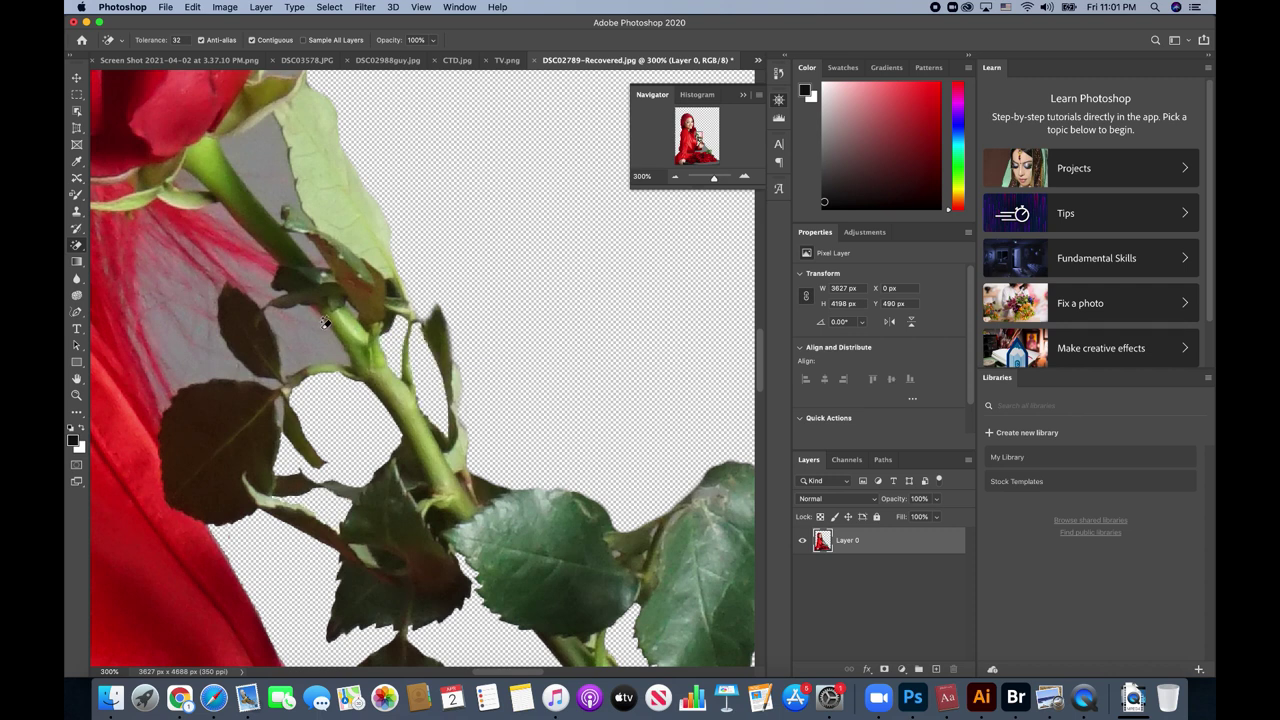
pyautogui.click(310, 336)
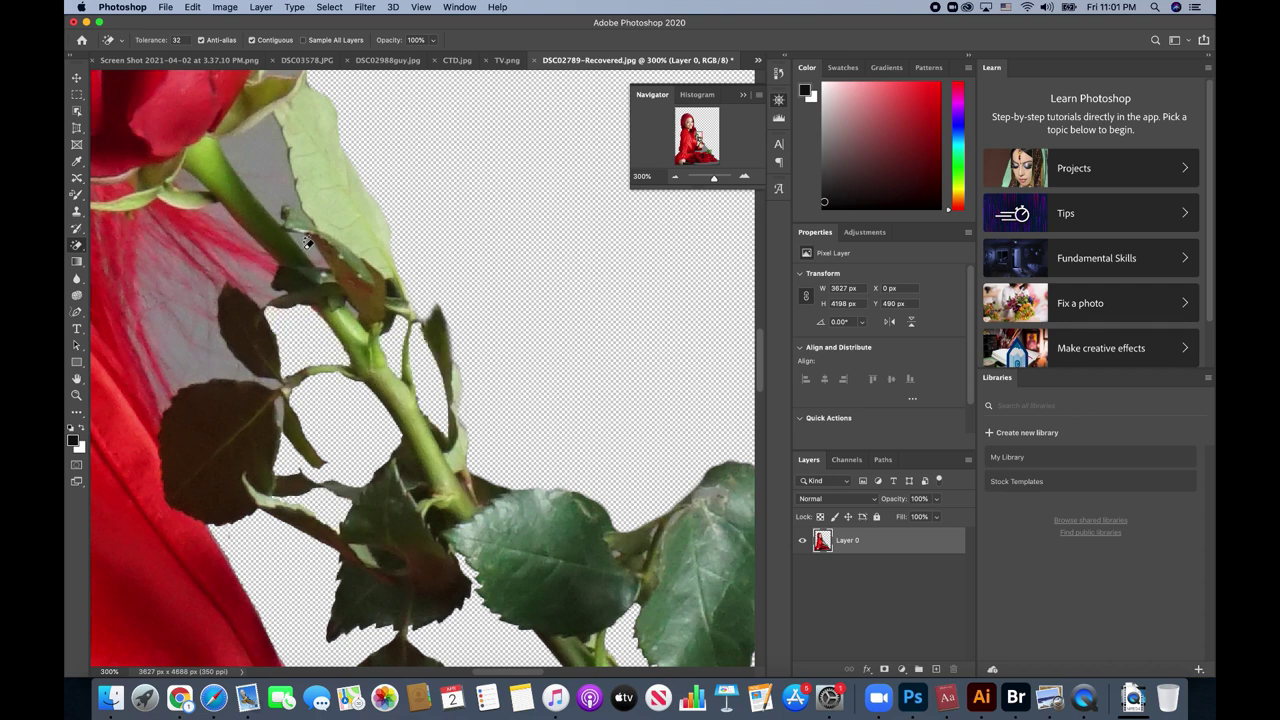
pyautogui.click(277, 177)
pyautogui.scroll(3, 277, 177)
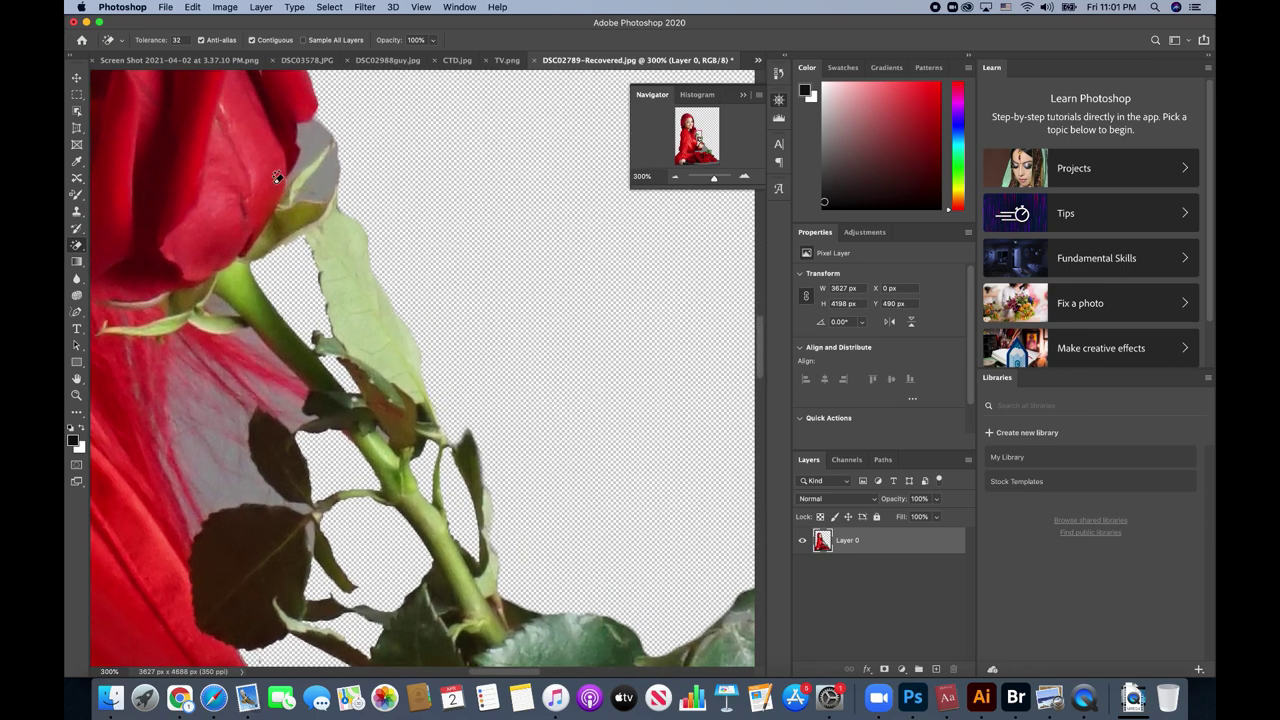
pyautogui.scroll(5, 277, 177)
pyautogui.click(309, 304)
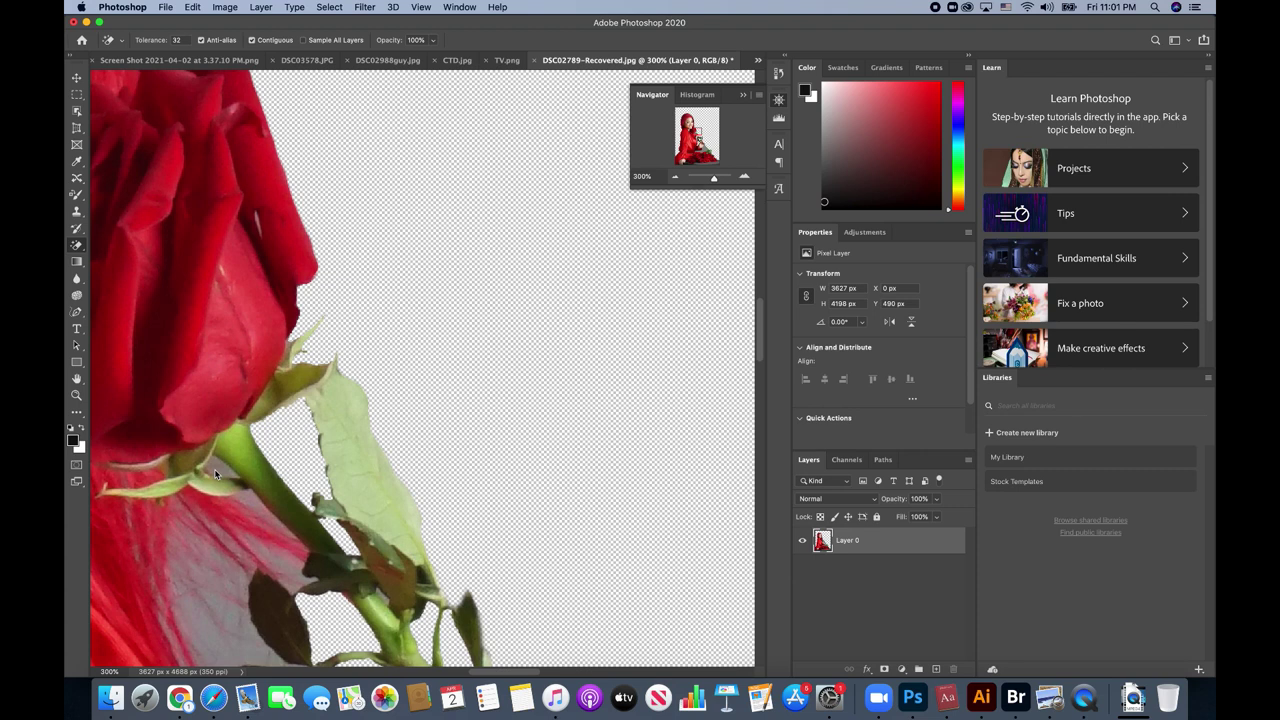
pyautogui.scroll(-5, 215, 473)
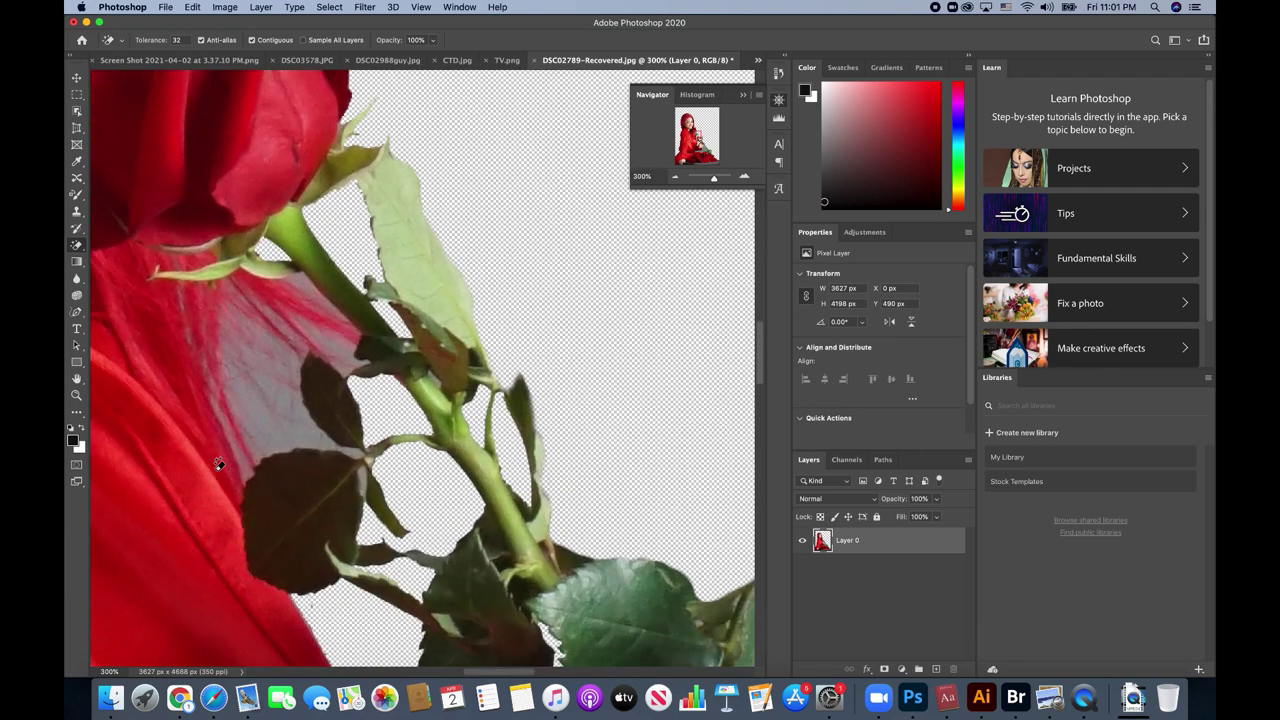
pyautogui.click(354, 447)
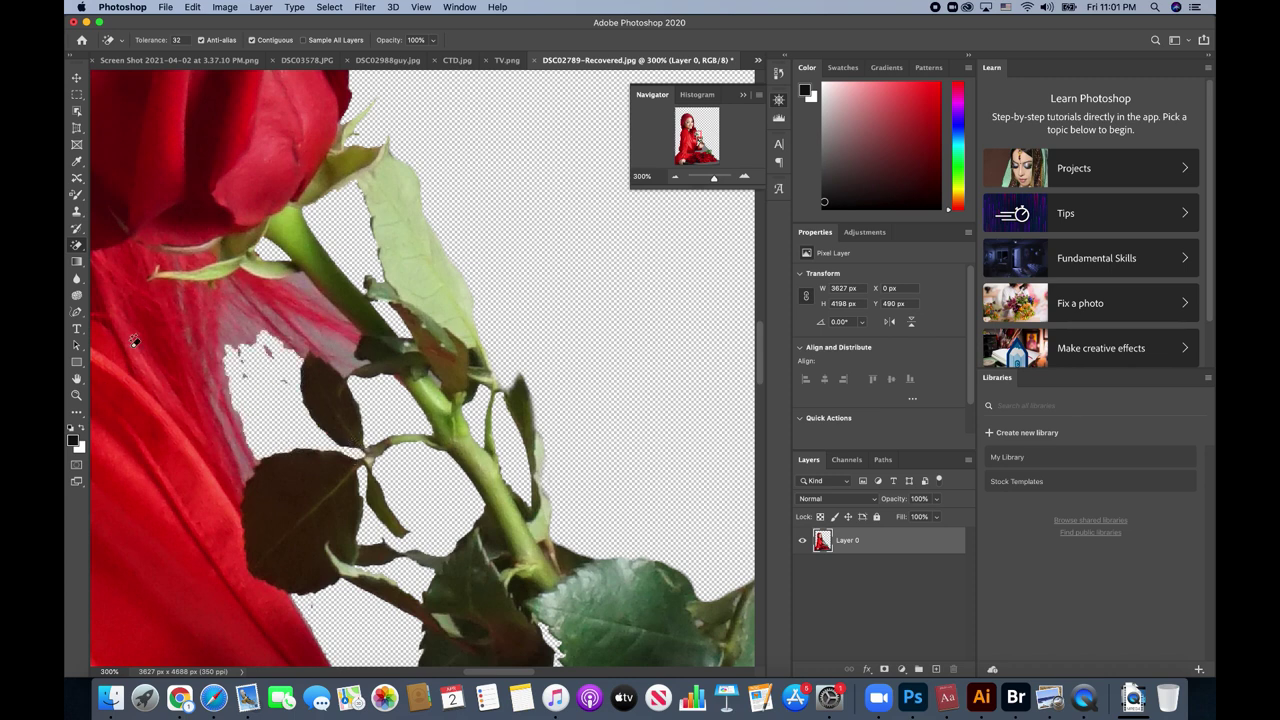
pyautogui.click(76, 245)
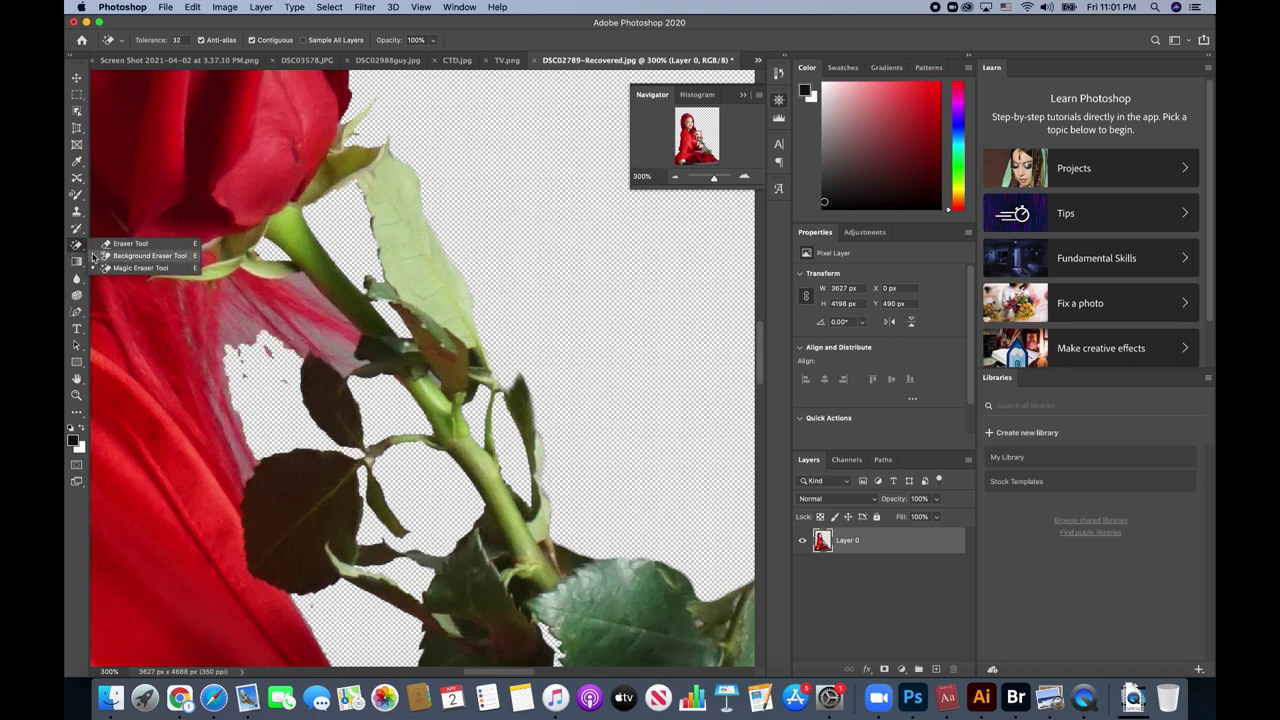
# - Brush-erase the leftover red and pink petal edges alongside the rose stem with the standard Eraser
pyautogui.click(107, 244)
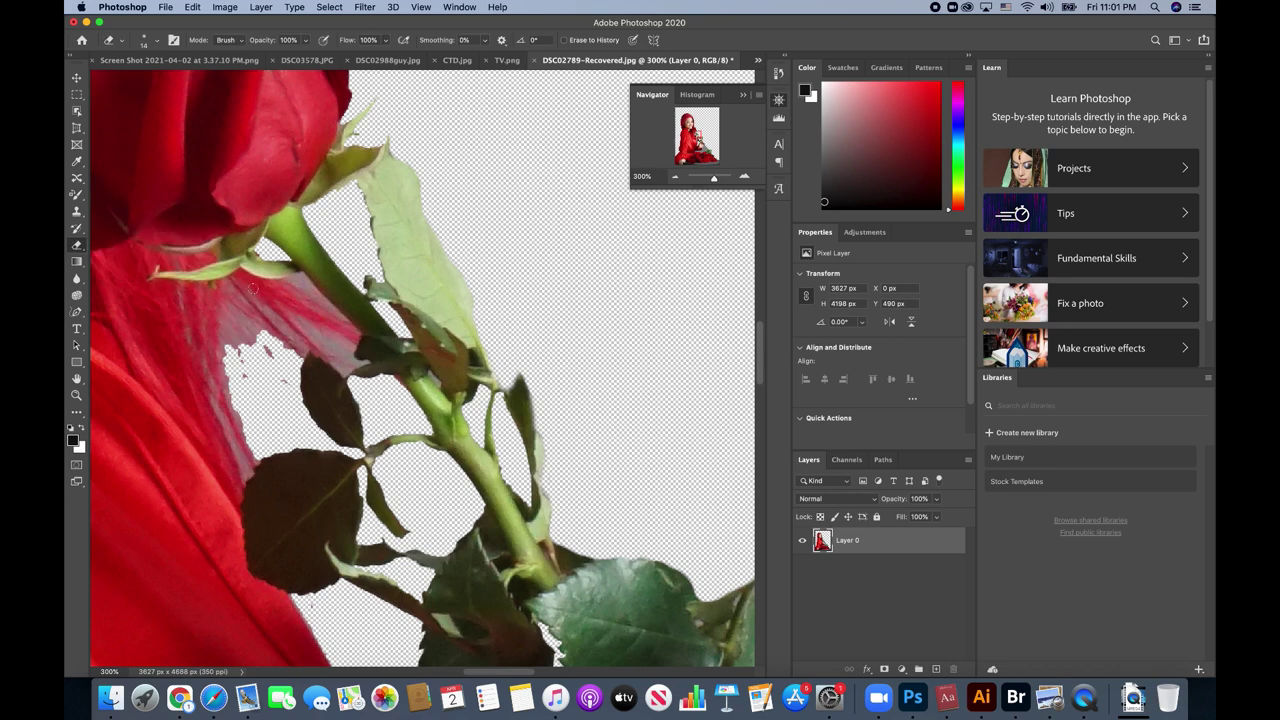
pyautogui.moveTo(224, 280)
pyautogui.mouseDown()
pyautogui.moveTo(222, 345)
pyautogui.moveTo(264, 456)
pyautogui.mouseUp()
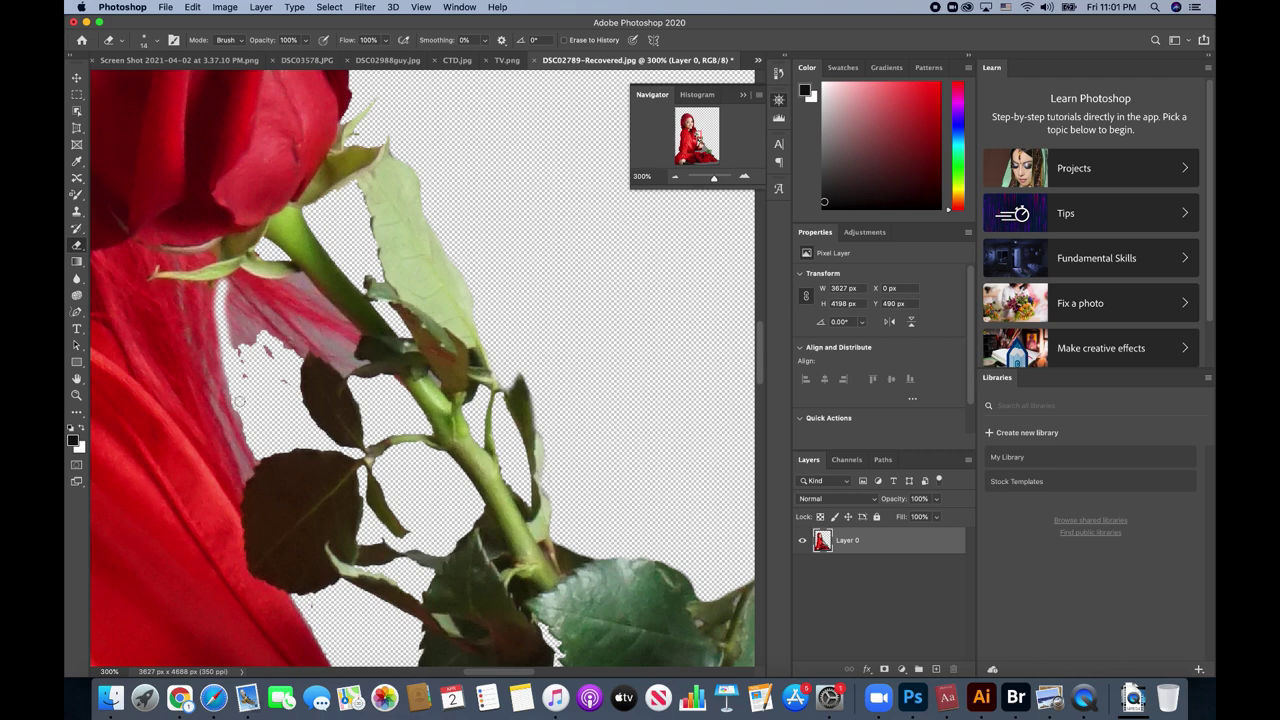
pyautogui.moveTo(260, 462)
pyautogui.mouseDown()
pyautogui.moveTo(238, 425)
pyautogui.moveTo(211, 293)
pyautogui.mouseUp()
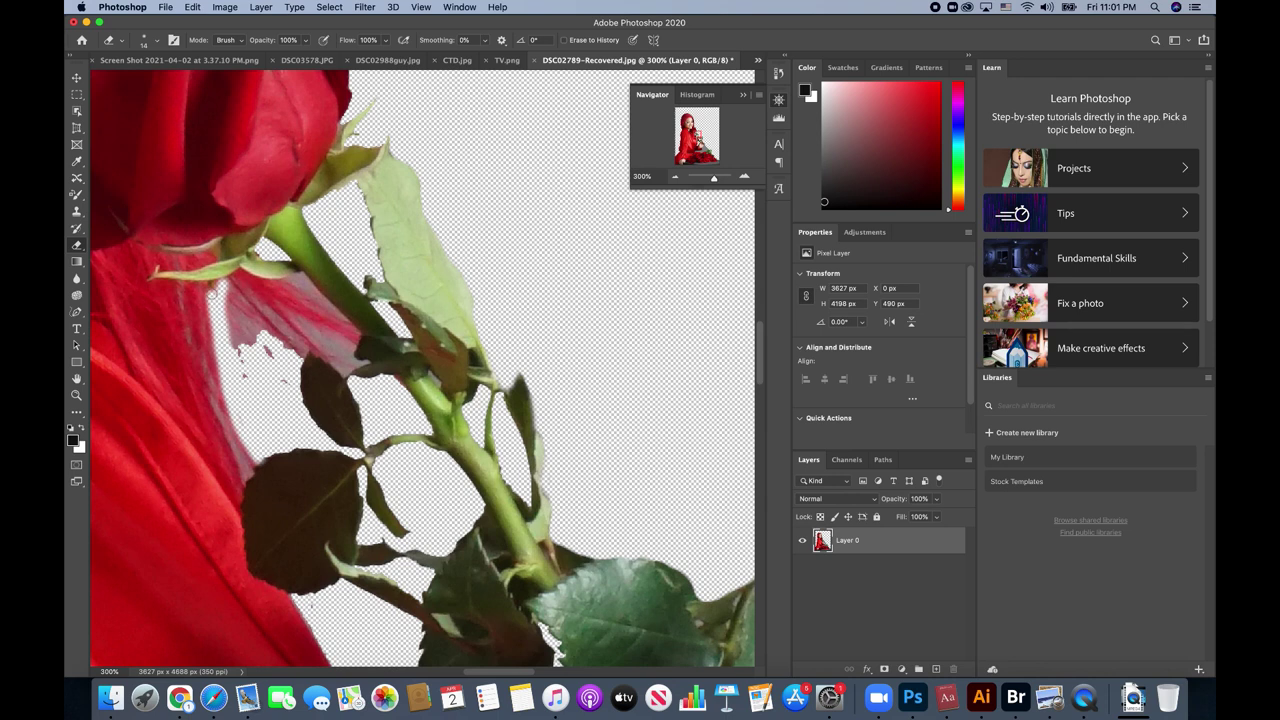
pyautogui.moveTo(210, 285); pyautogui.dragTo(230, 378)
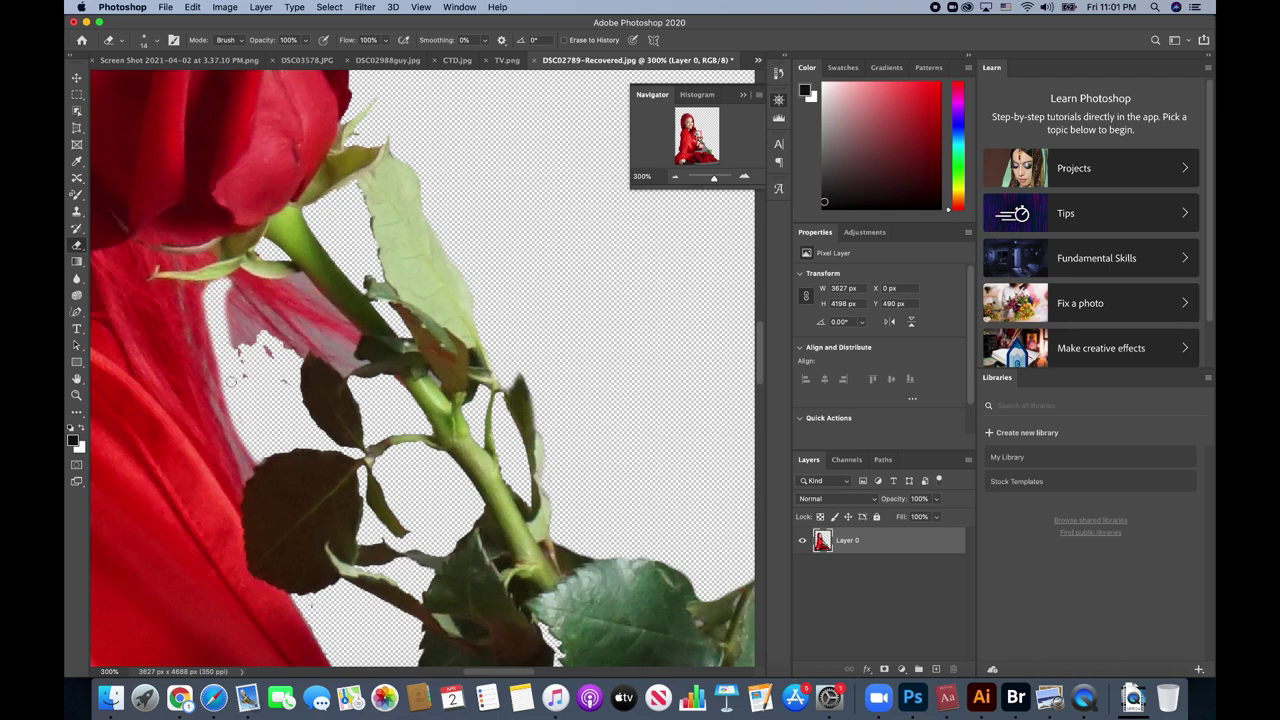
pyautogui.moveTo(245, 476); pyautogui.dragTo(200, 308)
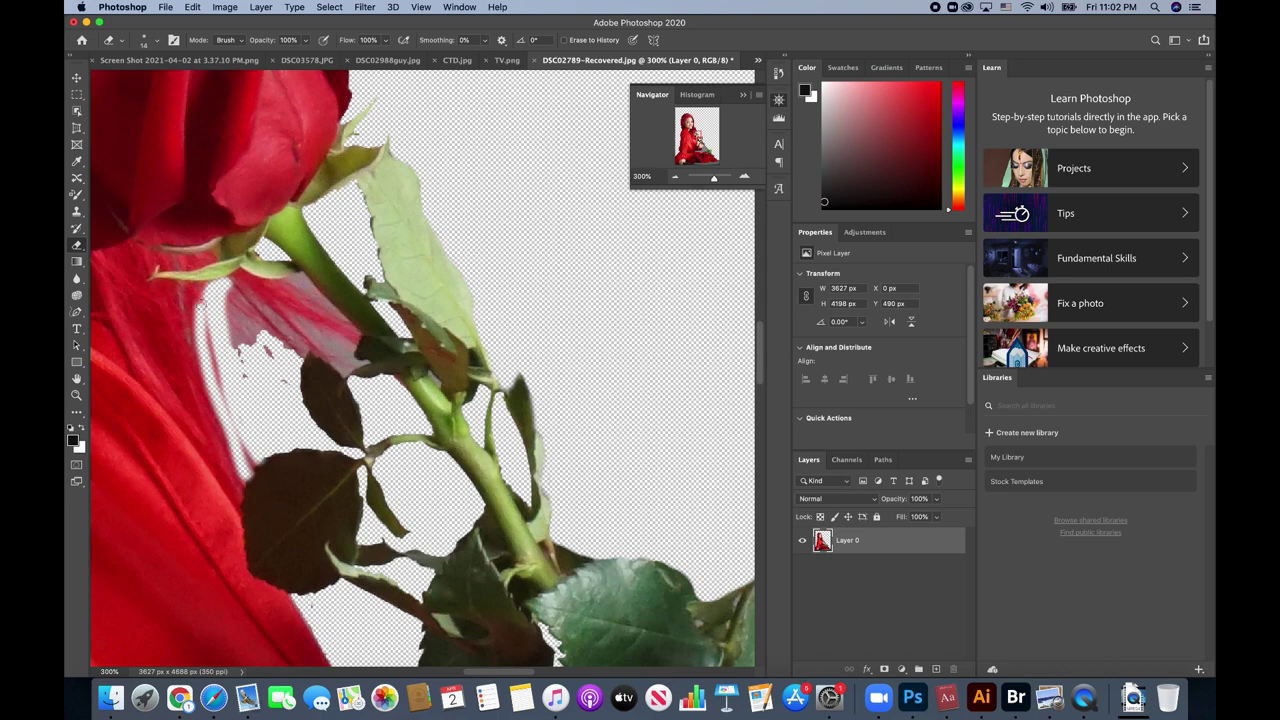
pyautogui.moveTo(218, 286)
pyautogui.mouseDown()
pyautogui.moveTo(190, 291)
pyautogui.moveTo(210, 338)
pyautogui.moveTo(188, 296)
pyautogui.moveTo(212, 288)
pyautogui.moveTo(214, 352)
pyautogui.moveTo(251, 461)
pyautogui.moveTo(212, 360)
pyautogui.moveTo(241, 378)
pyautogui.moveTo(234, 346)
pyautogui.moveTo(268, 362)
pyautogui.mouseUp()
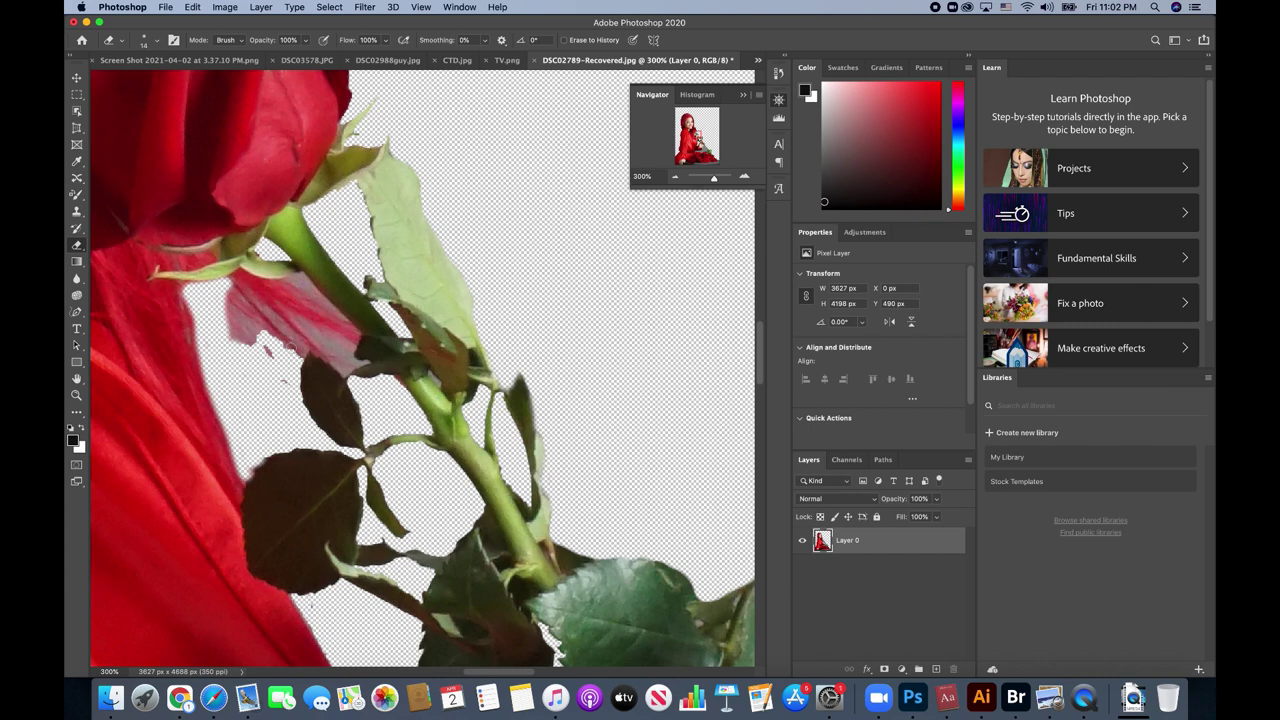
# - Set the eraser to 11 px and erase the small pink petal fragments
pyautogui.click(155, 40)
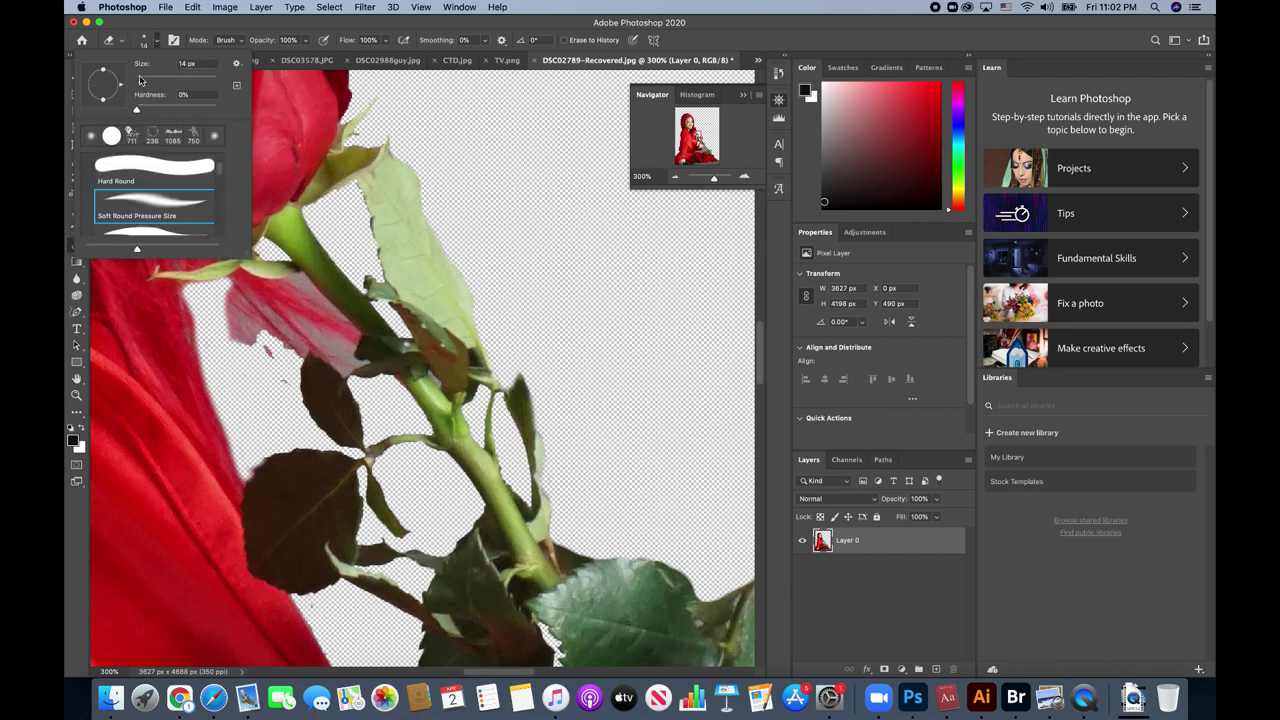
pyautogui.click(141, 83)
pyautogui.press('Return')
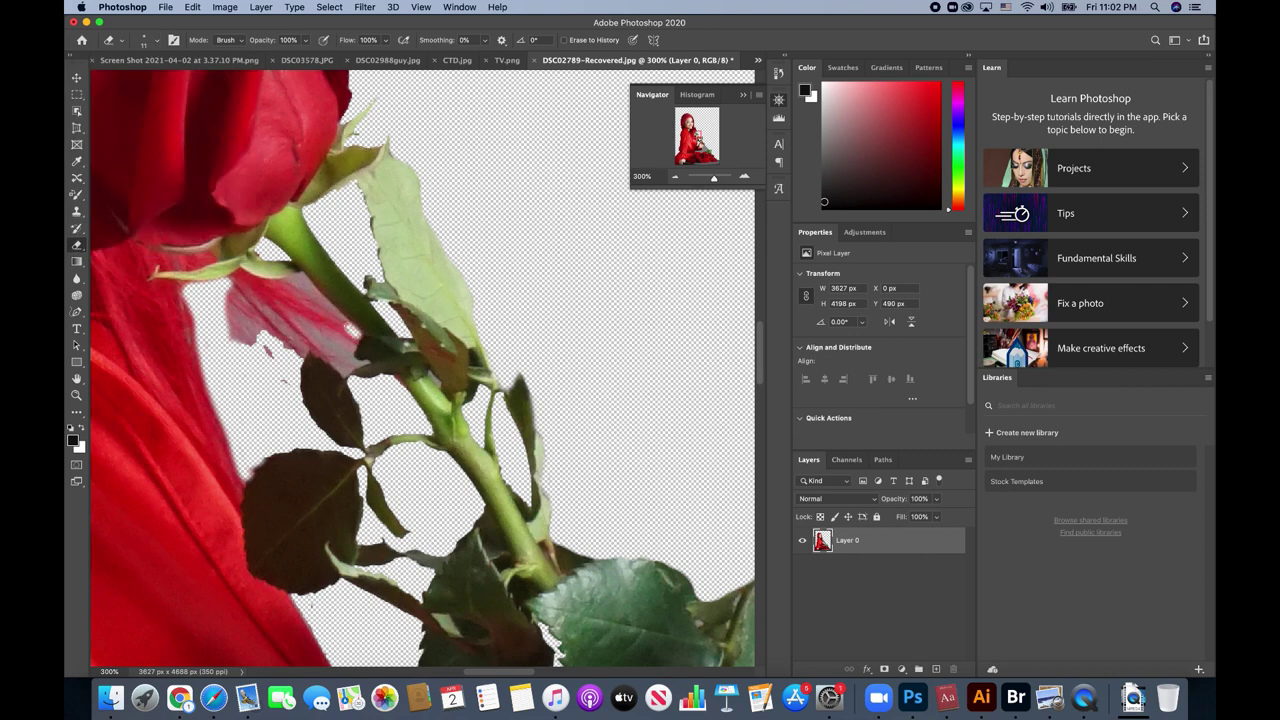
pyautogui.moveTo(318, 291)
pyautogui.mouseDown()
pyautogui.moveTo(298, 274)
pyautogui.moveTo(243, 275)
pyautogui.mouseUp()
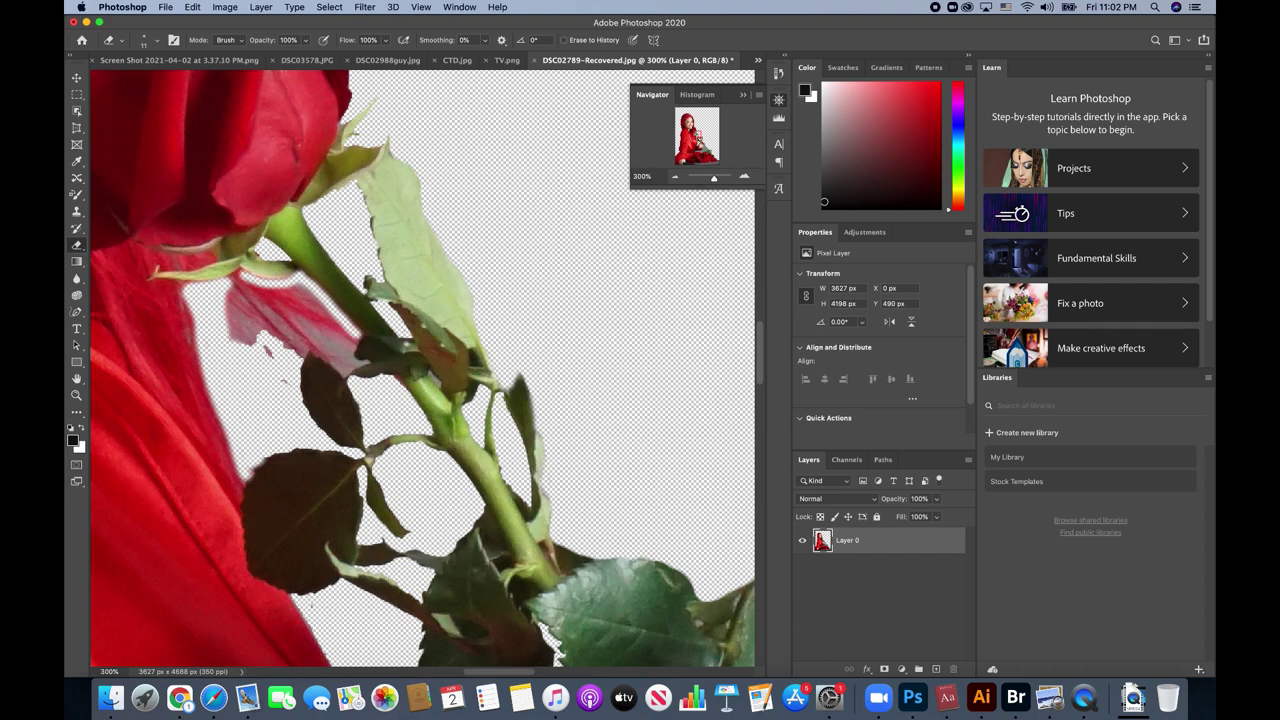
pyautogui.moveTo(243, 275); pyautogui.dragTo(230, 280)
# - Shrink the eraser to 7 px and erase the dark fringes along the leaf and stem edges
pyautogui.click(155, 41)
pyautogui.moveTo(142, 83); pyautogui.dragTo(140, 85)
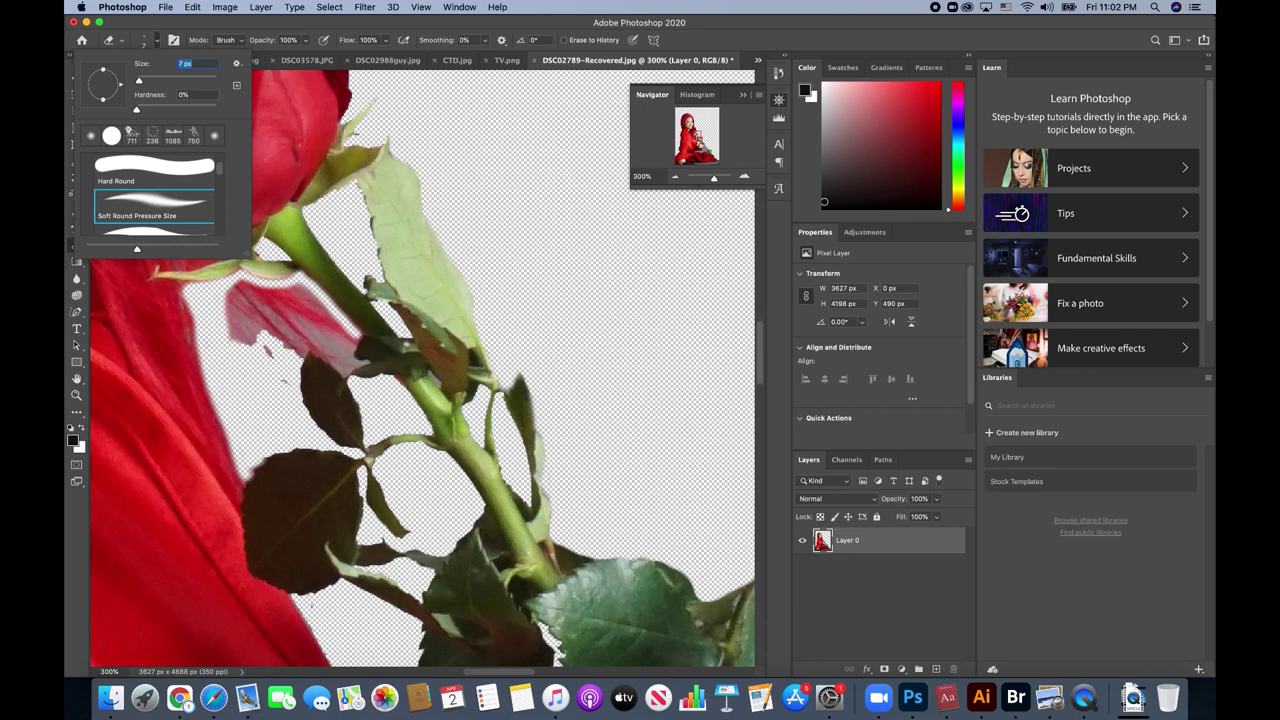
pyautogui.press('Return')
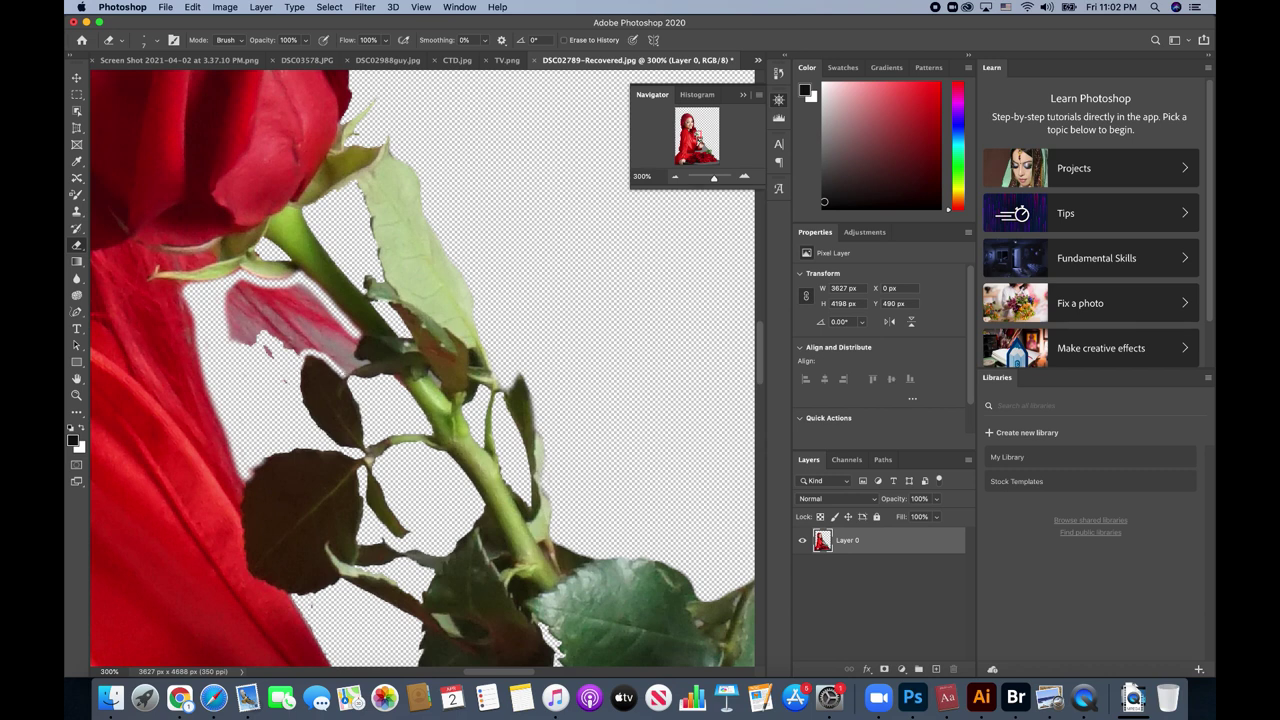
pyautogui.click(361, 365)
pyautogui.click(365, 361)
pyautogui.click(354, 354)
pyautogui.moveTo(355, 350); pyautogui.dragTo(318, 291)
pyautogui.click(77, 412)
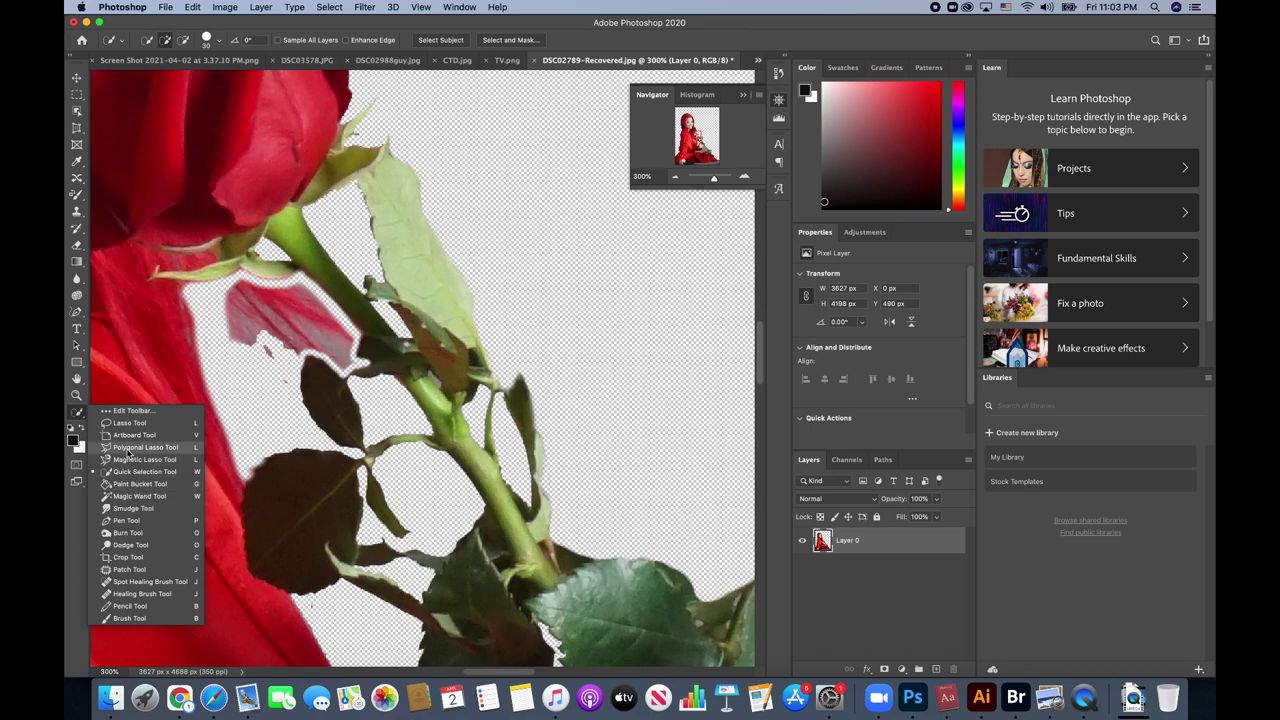
# - Outline the leftover petal piece with the Polygonal Lasso, delete it, and deselect
pyautogui.click(128, 448)
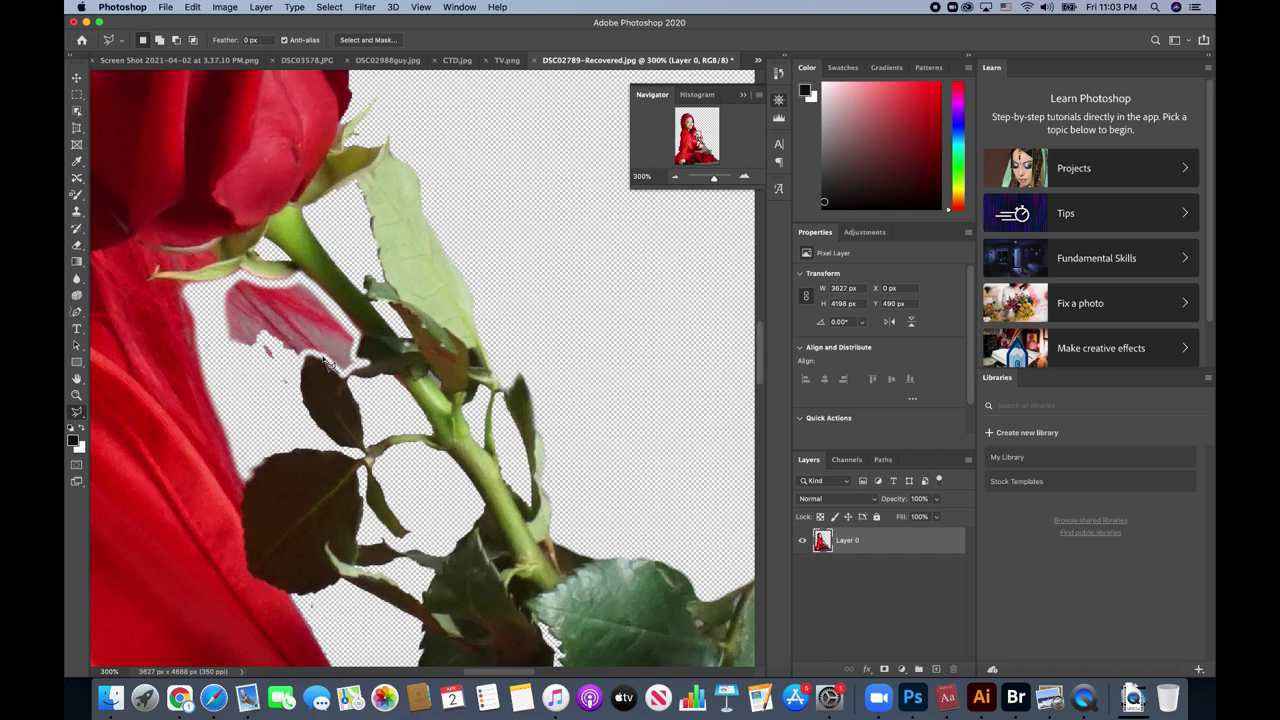
pyautogui.click(304, 355)
pyautogui.click(288, 392)
pyautogui.click(206, 336)
pyautogui.click(206, 296)
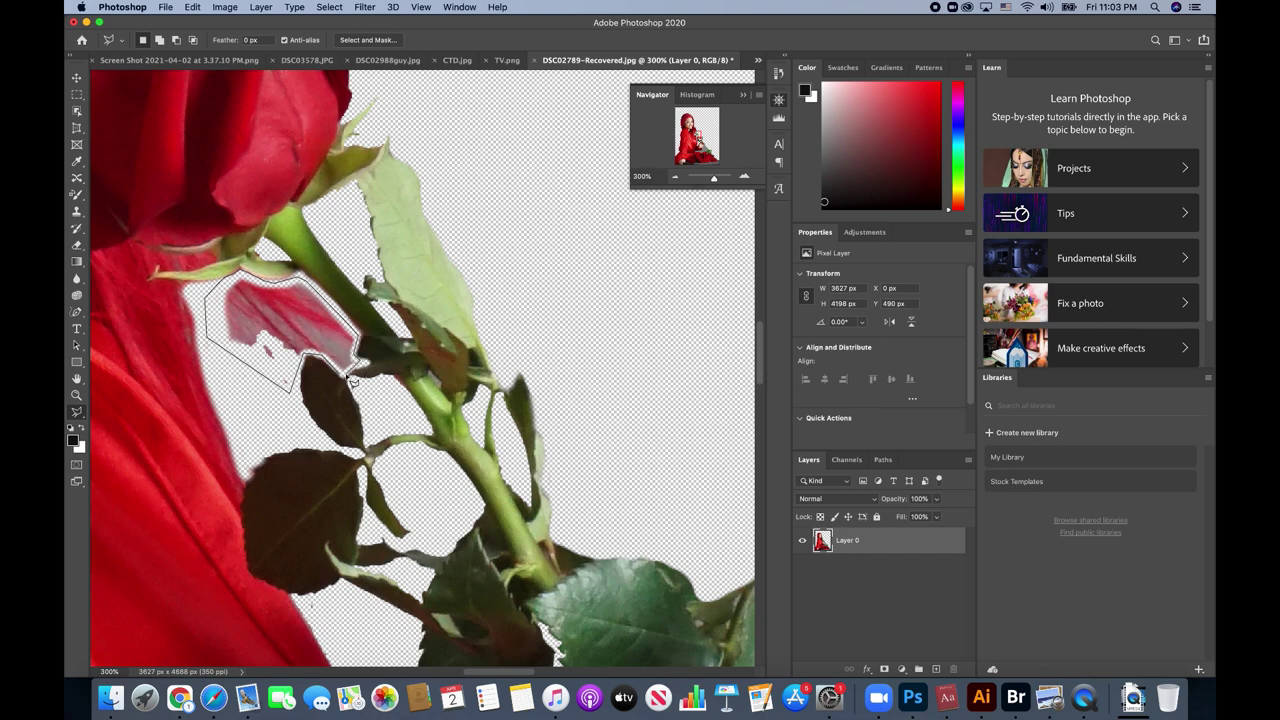
pyautogui.click(346, 378)
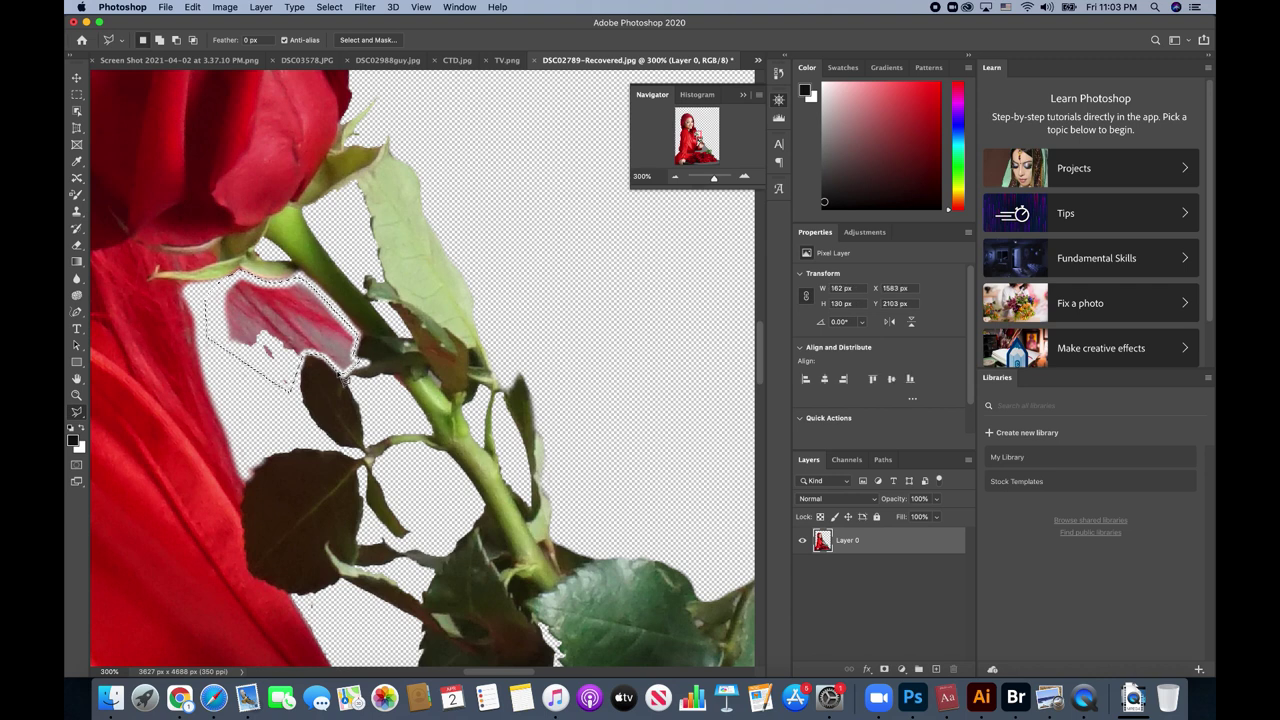
pyautogui.press('Delete')
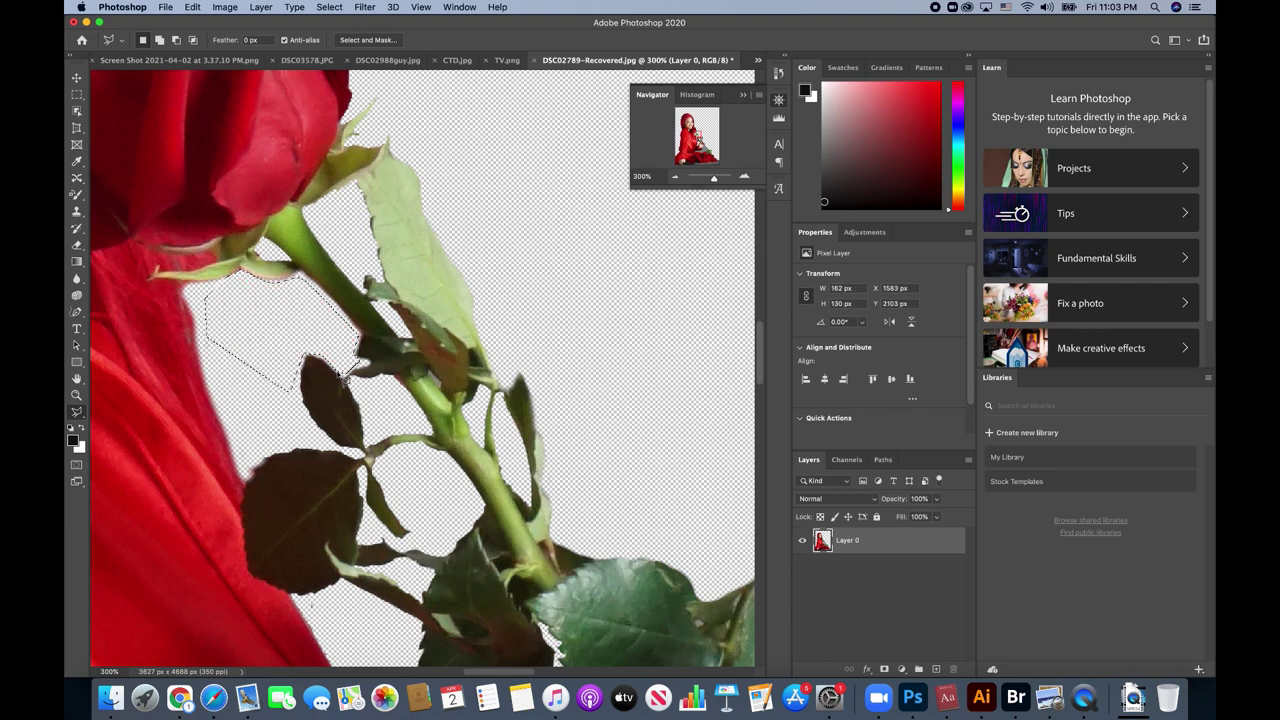
pyautogui.rightClick(198, 279)
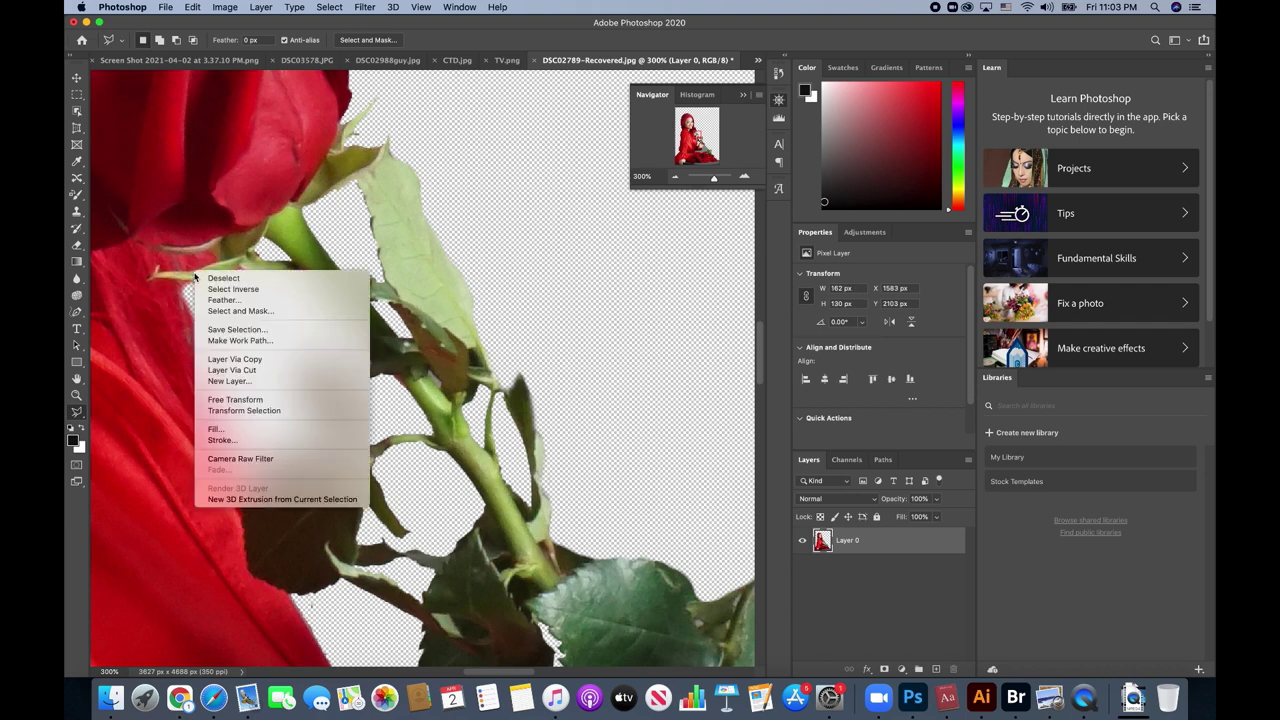
pyautogui.click(221, 281)
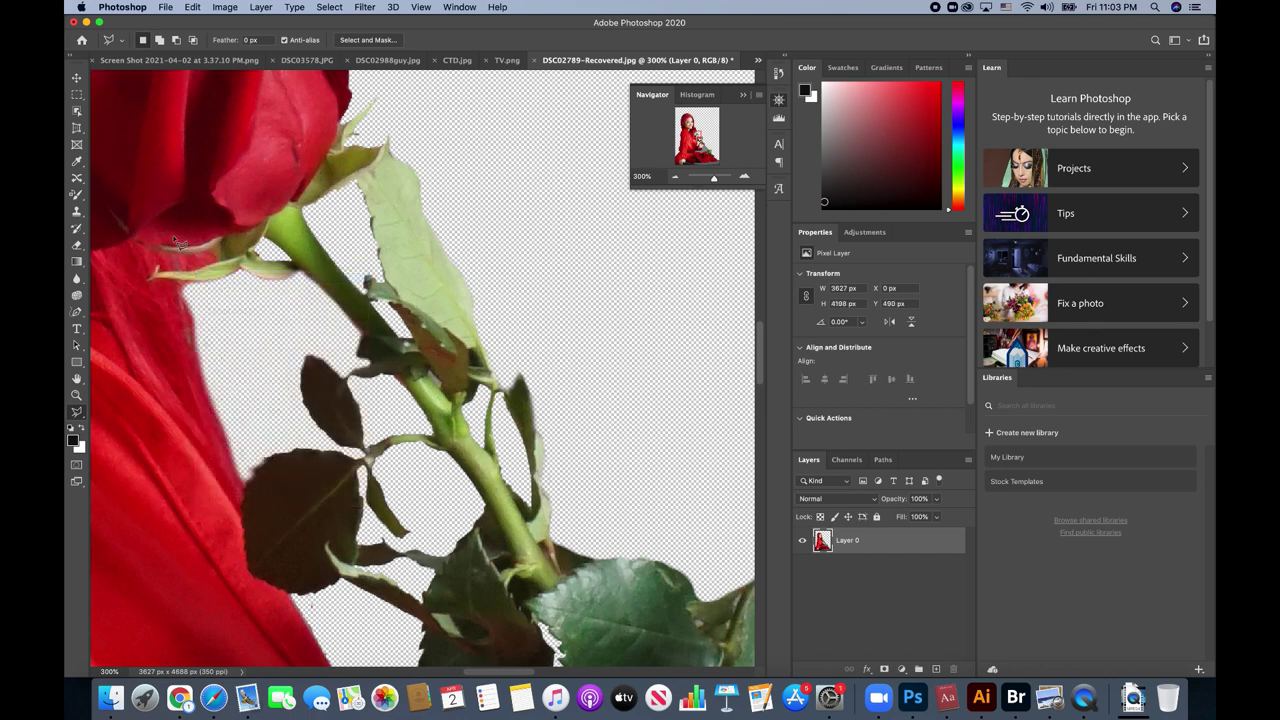
# - Erase the remaining background fringe along the red dress edge with the Eraser Tool
pyautogui.click(77, 246)
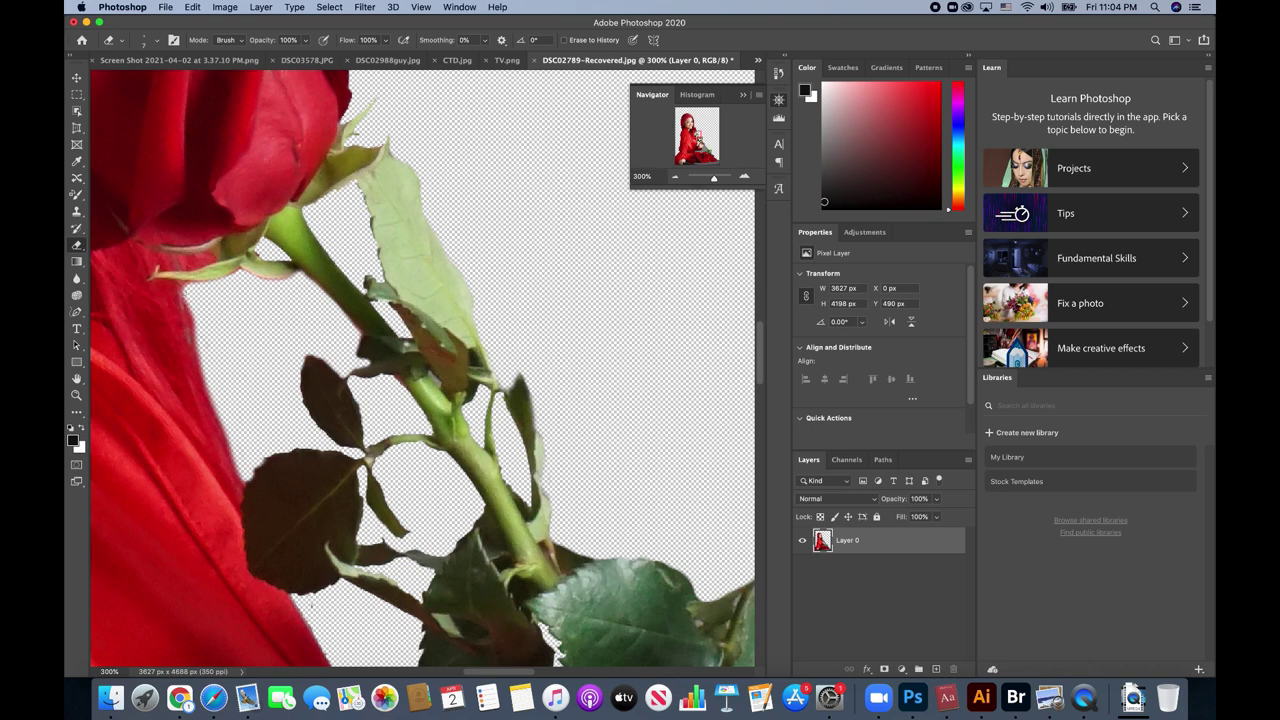
pyautogui.moveTo(182, 290)
pyautogui.mouseDown()
pyautogui.moveTo(198, 352)
pyautogui.moveTo(184, 298)
pyautogui.mouseUp()
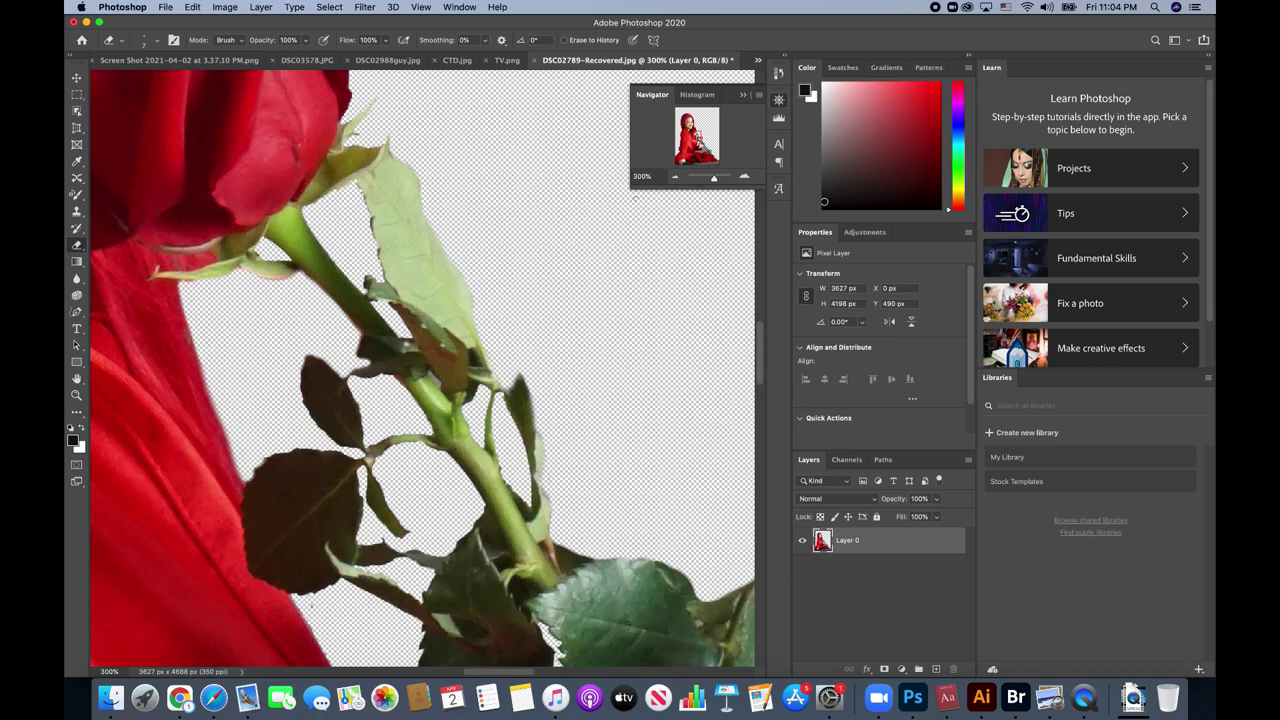
pyautogui.click(675, 177)
# - Zoom out to 33.33% to view the whole cutout, with the Magic Eraser selected
pyautogui.click(675, 177)
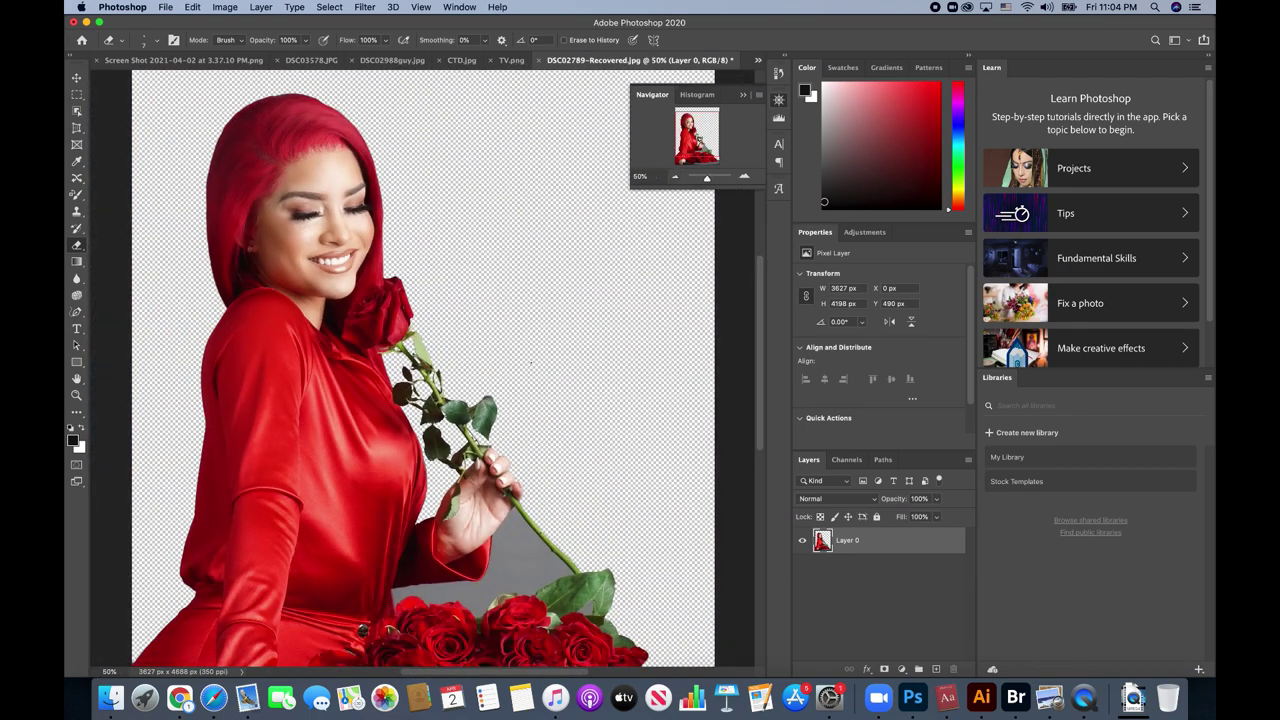
pyautogui.scroll(-3, 530, 362)
pyautogui.scroll(-3, 530, 362)
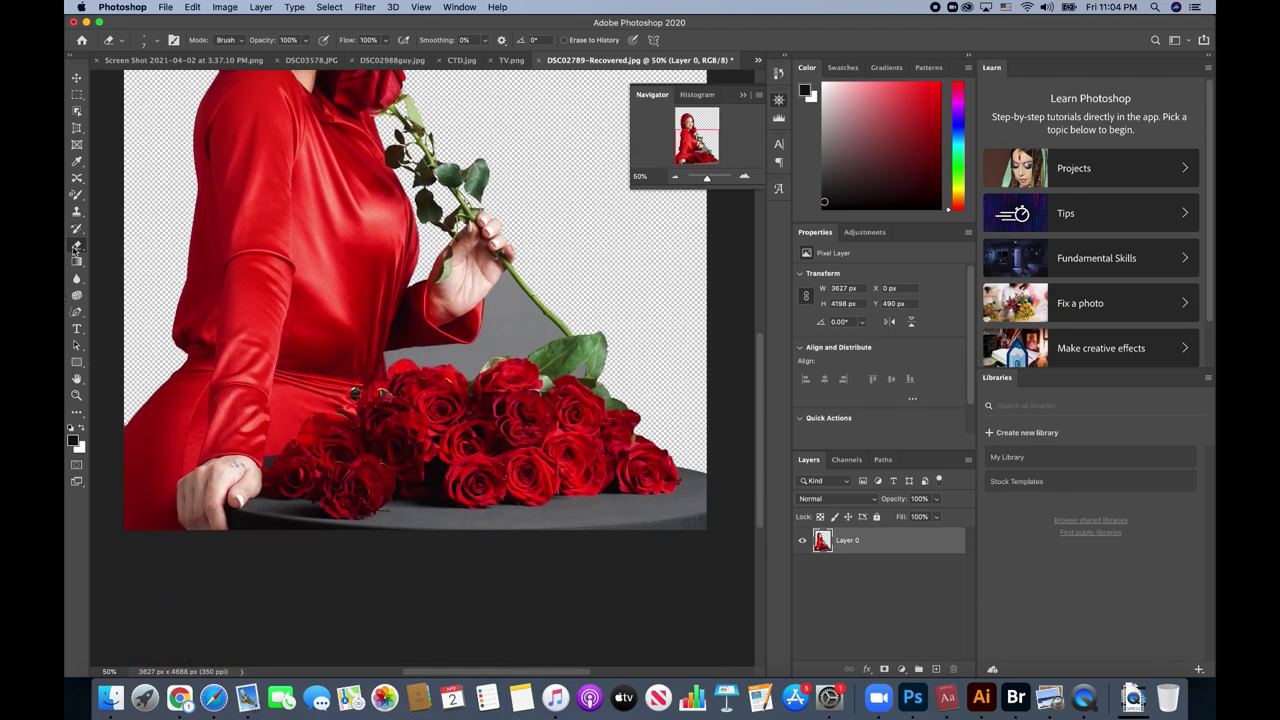
pyautogui.click(76, 249)
pyautogui.click(106, 278)
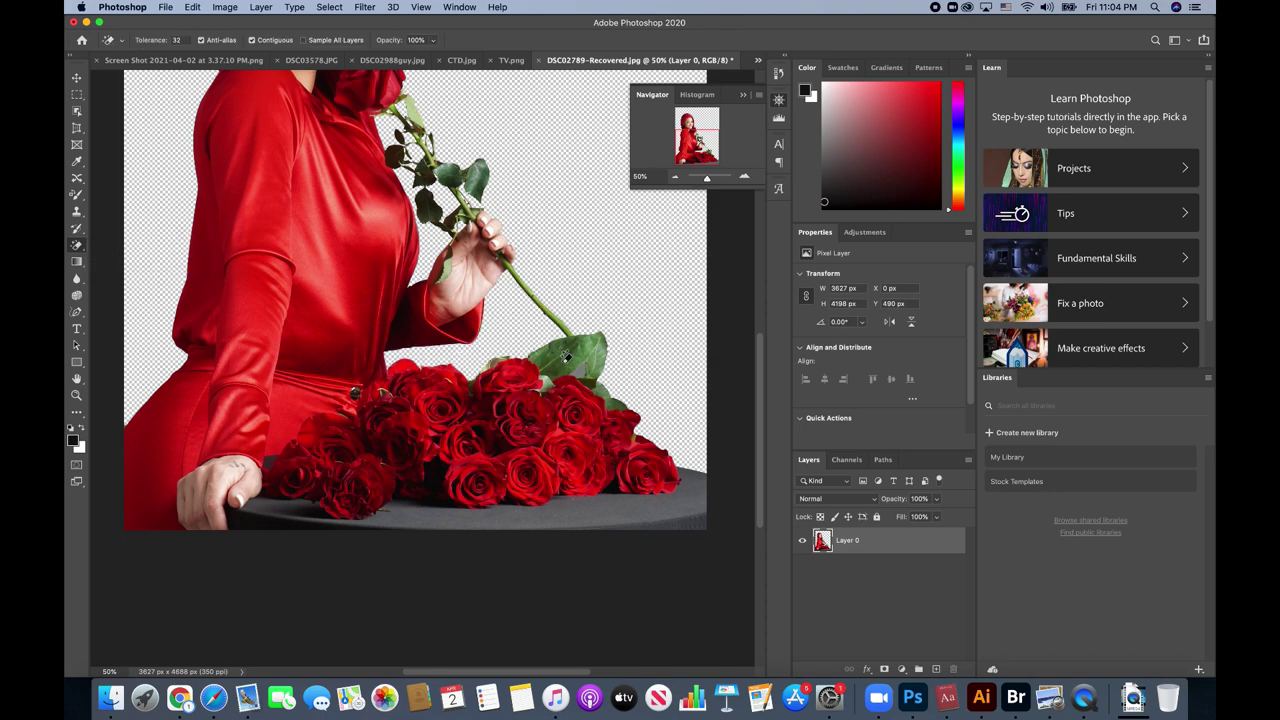
pyautogui.click(674, 176)
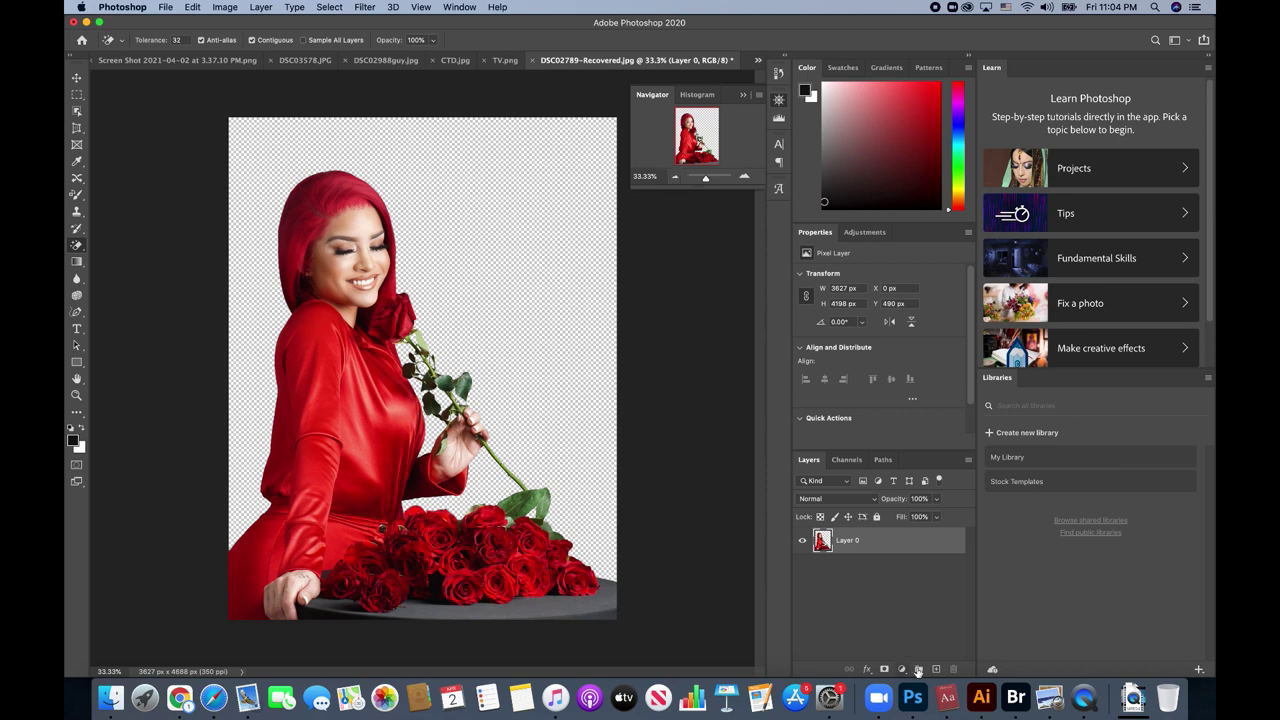
# - Add a new layer and set the foreground to a dark red sampled from the dress
pyautogui.click(937, 669)
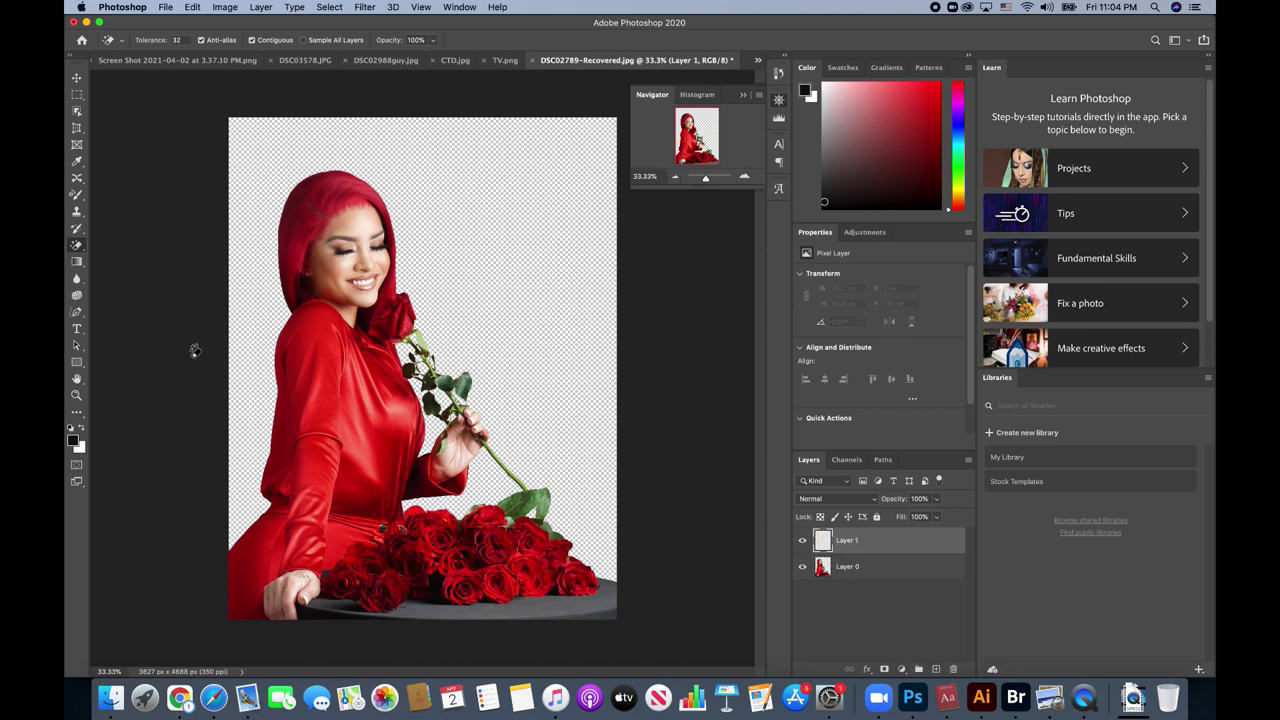
pyautogui.click(72, 441)
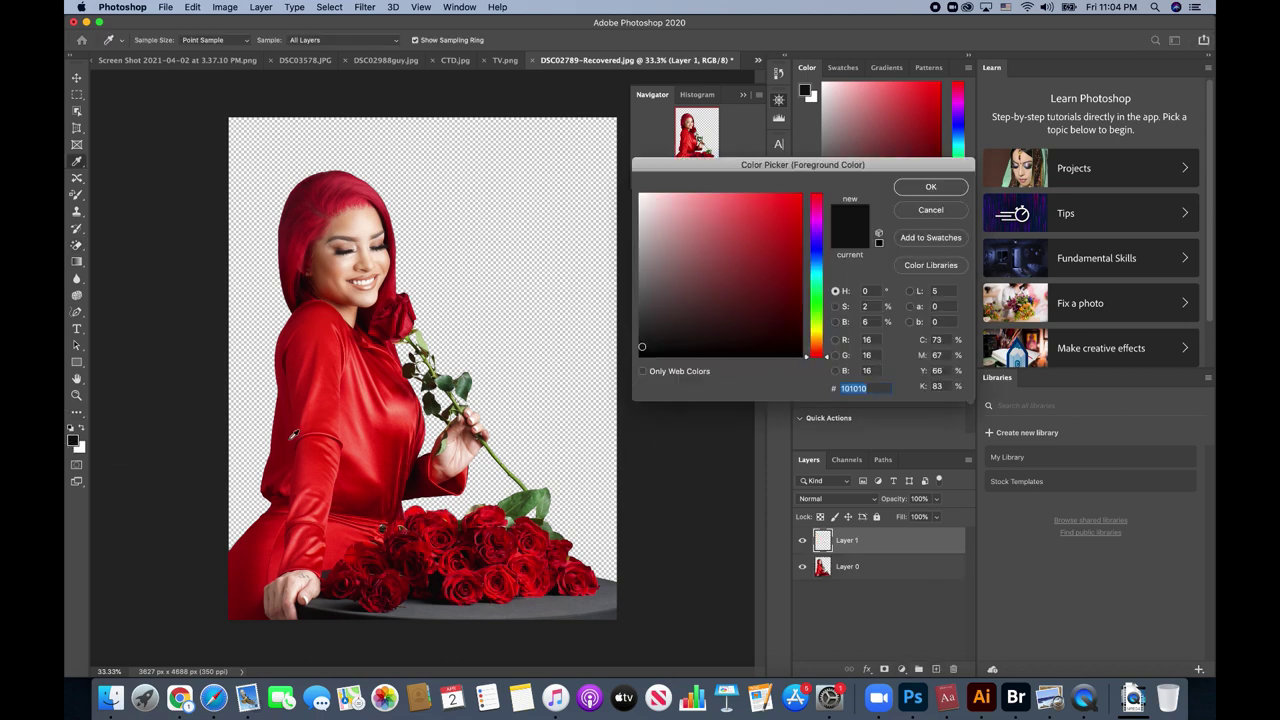
pyautogui.click(294, 436)
pyautogui.click(790, 257)
pyautogui.click(933, 184)
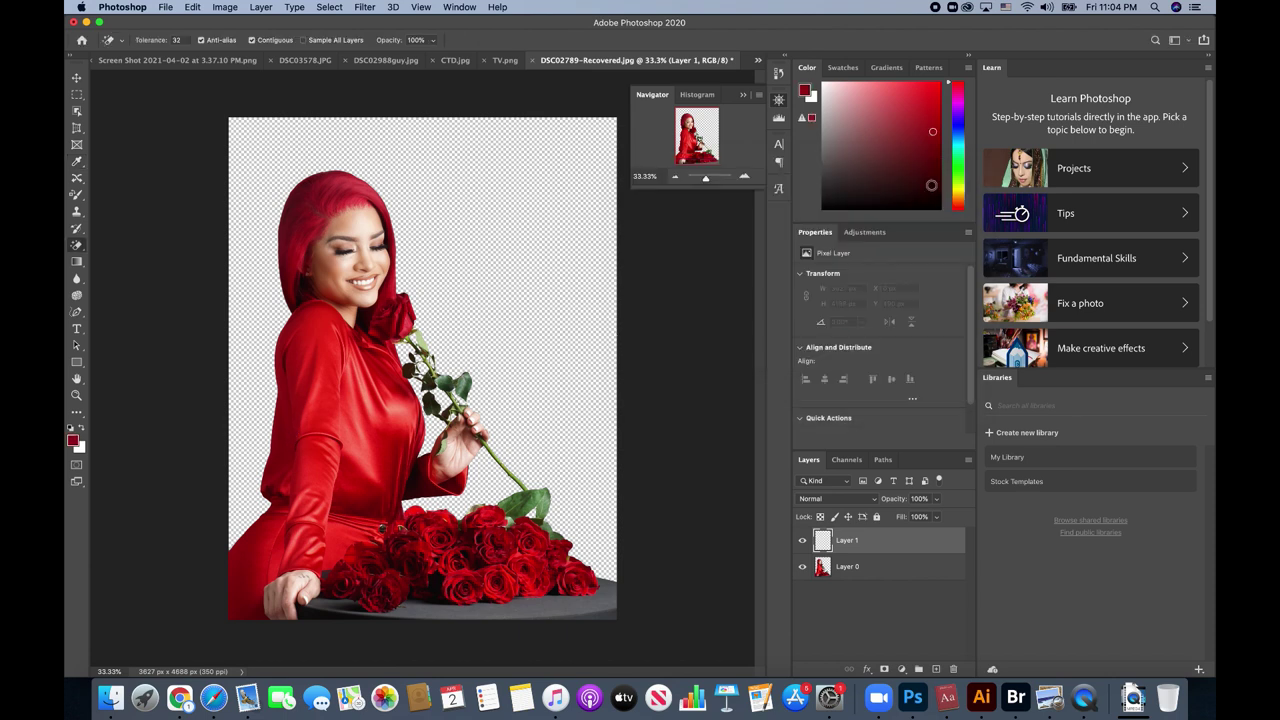
# - Fill the new layer with dark red using the Paint Bucket and move it below Layer 0
pyautogui.click(76, 410)
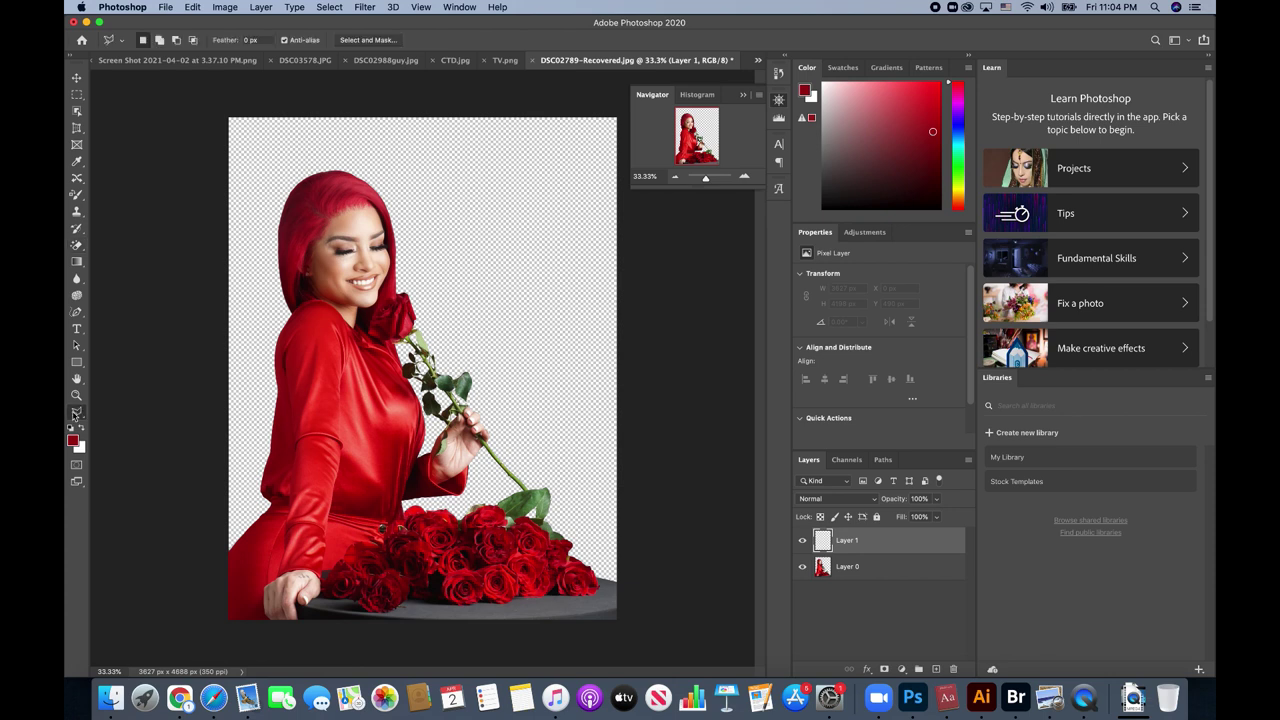
pyautogui.click(131, 485)
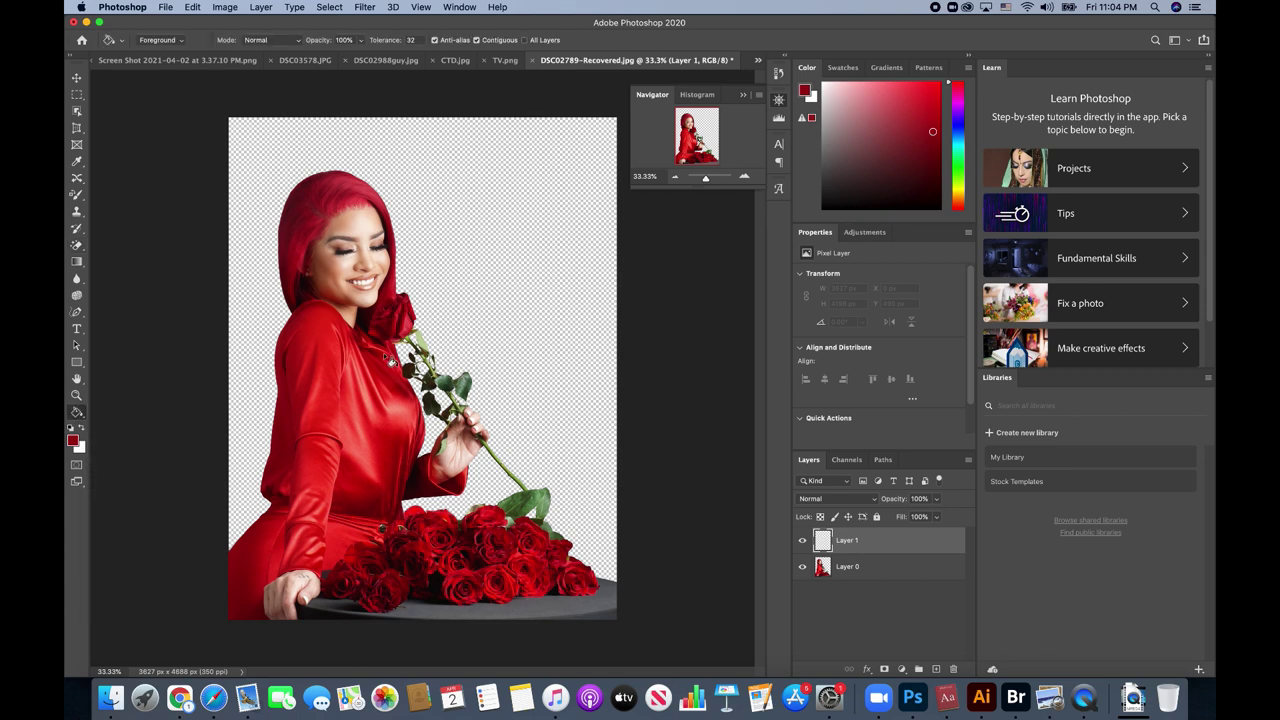
pyautogui.click(385, 357)
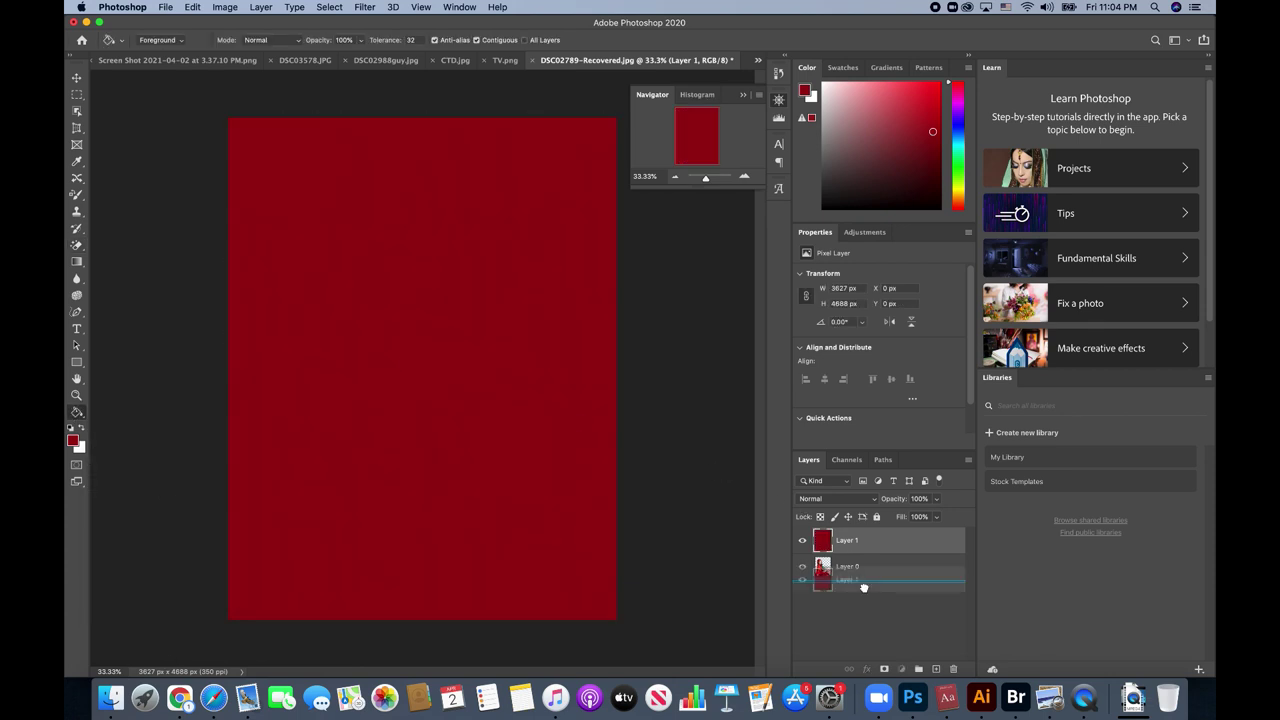
pyautogui.moveTo(866, 553); pyautogui.dragTo(866, 592)
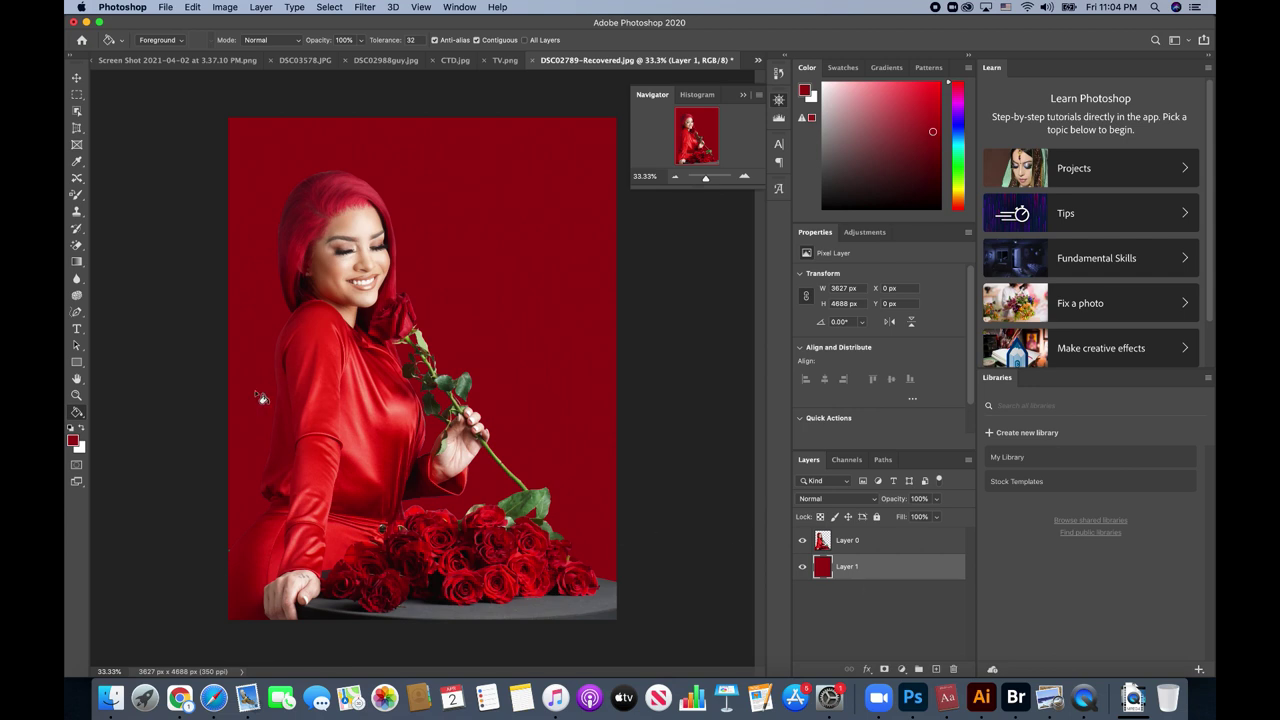
pyautogui.rightClick(78, 414)
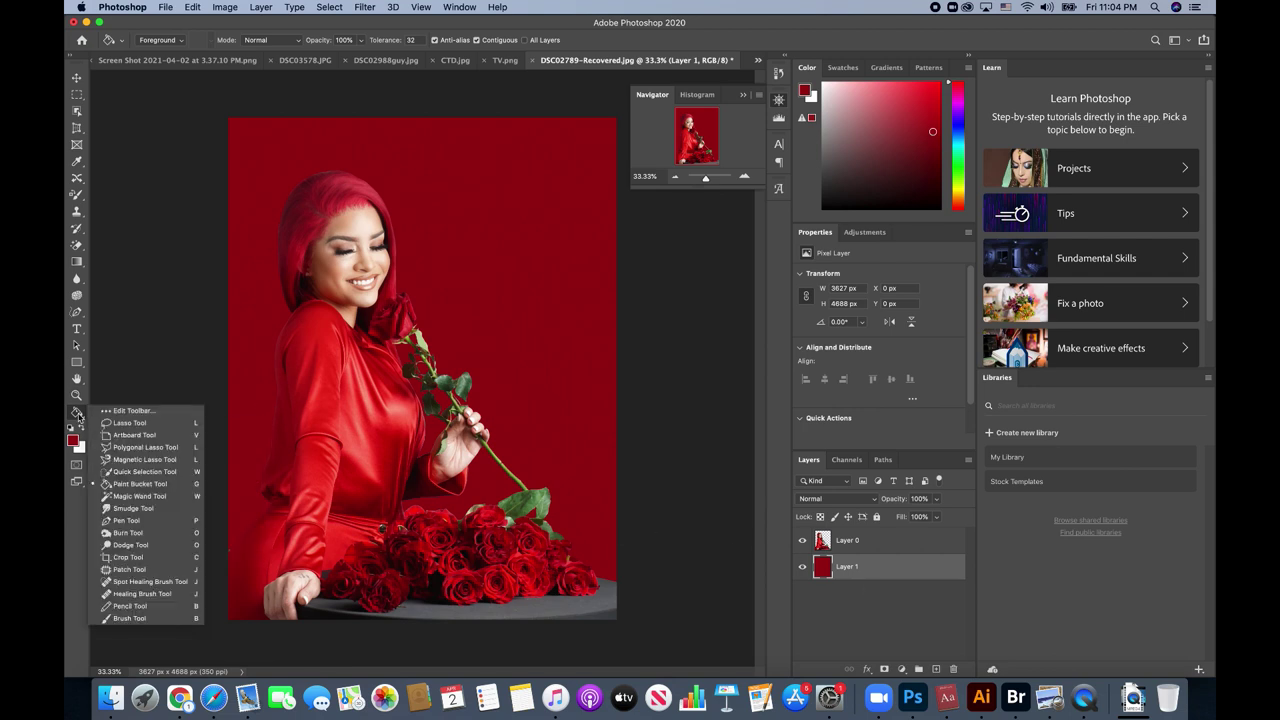
# - Set up a large Soft Round brush and a new layer with bright red #fa555b foreground
pyautogui.click(122, 619)
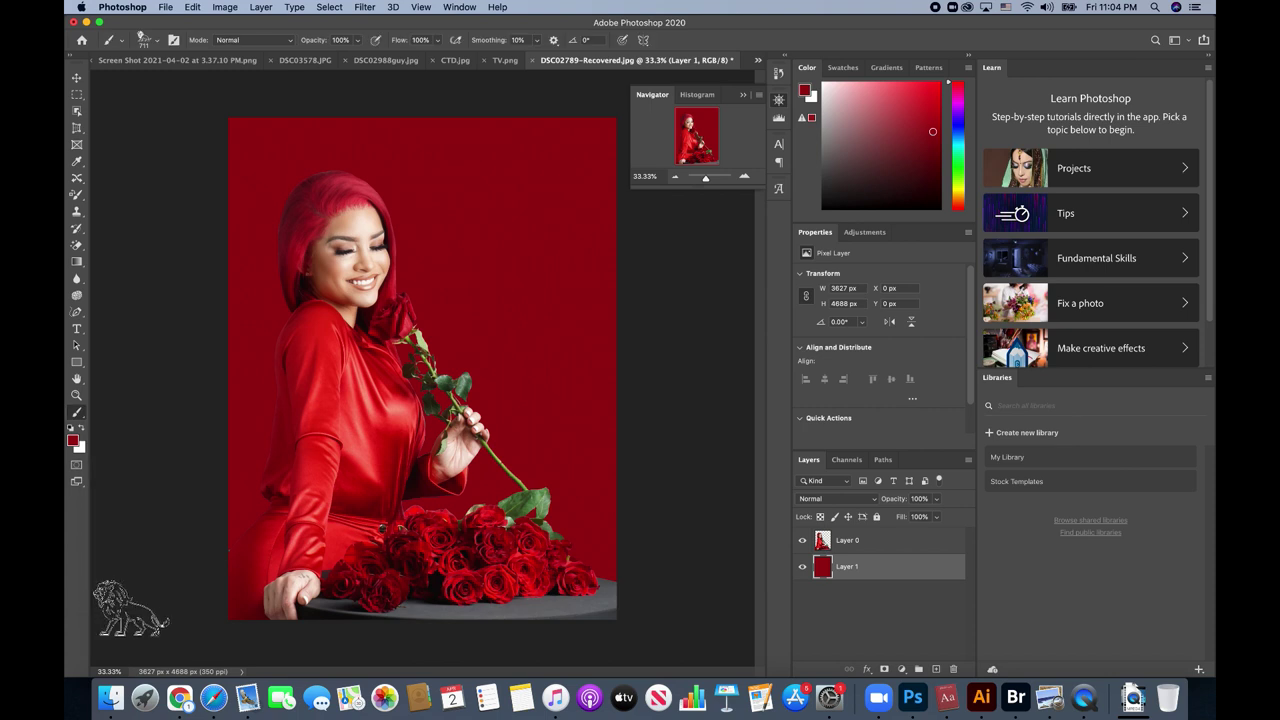
pyautogui.click(154, 40)
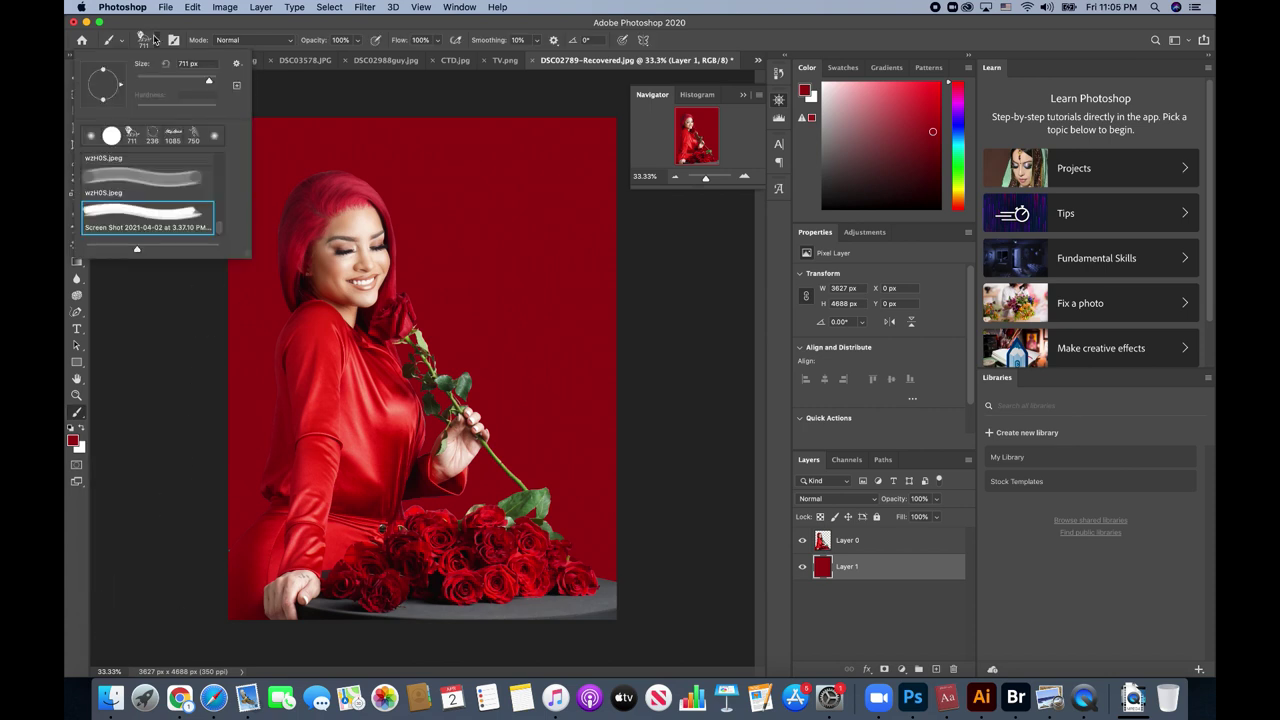
pyautogui.click(88, 137)
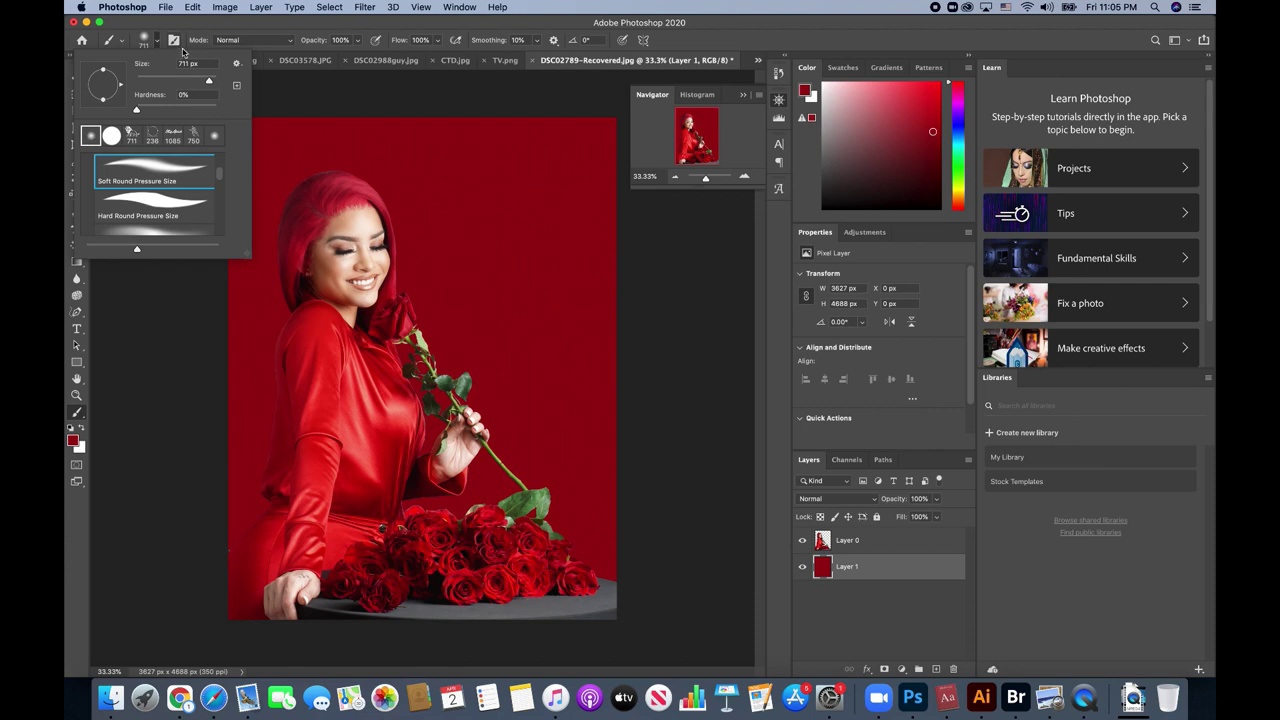
pyautogui.moveTo(209, 80); pyautogui.dragTo(212, 80)
pyautogui.click(937, 669)
pyautogui.click(73, 441)
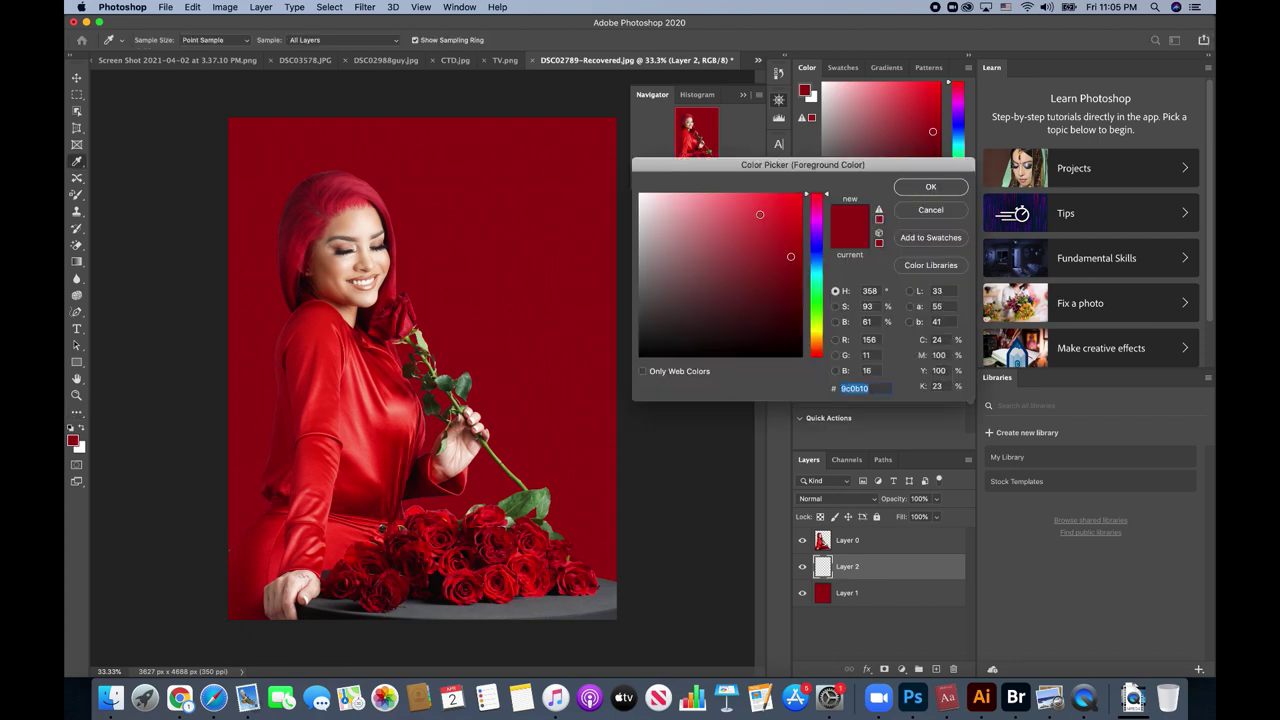
pyautogui.moveTo(759, 213); pyautogui.dragTo(746, 196)
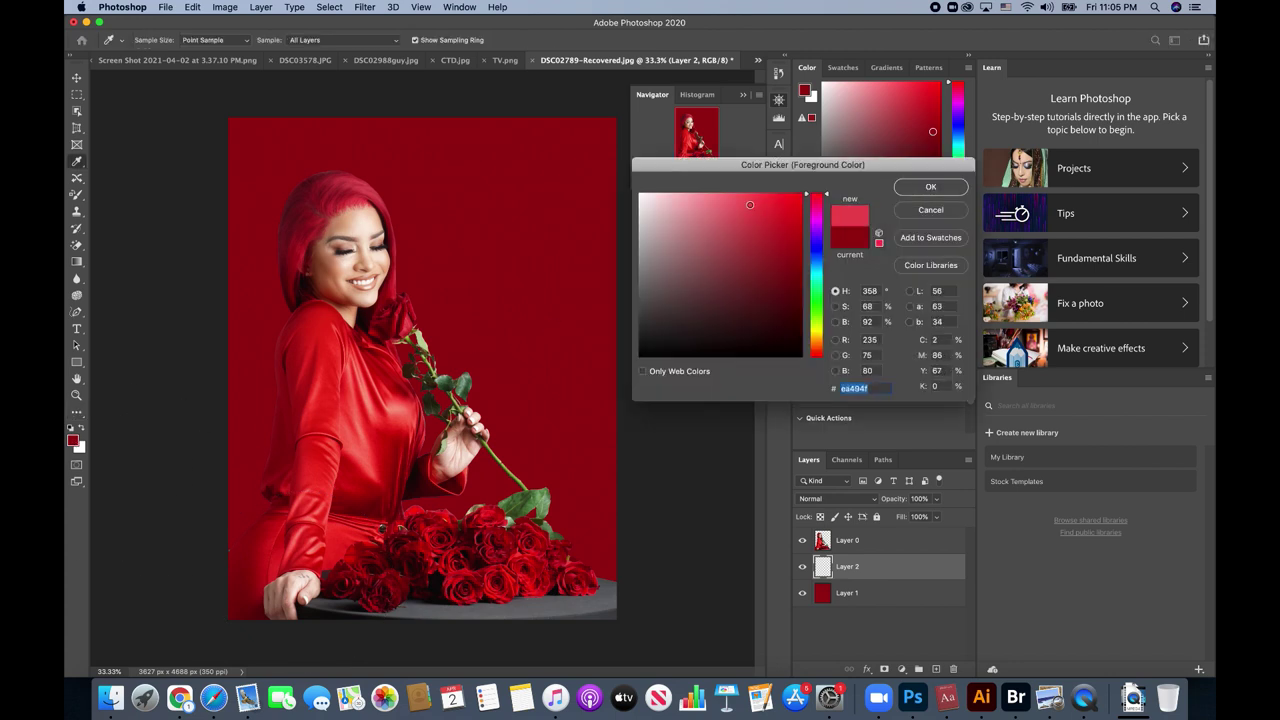
pyautogui.click(909, 189)
# - Resize the brush to 2480 px and paint a soft red glow behind the woman's head
pyautogui.click(160, 43)
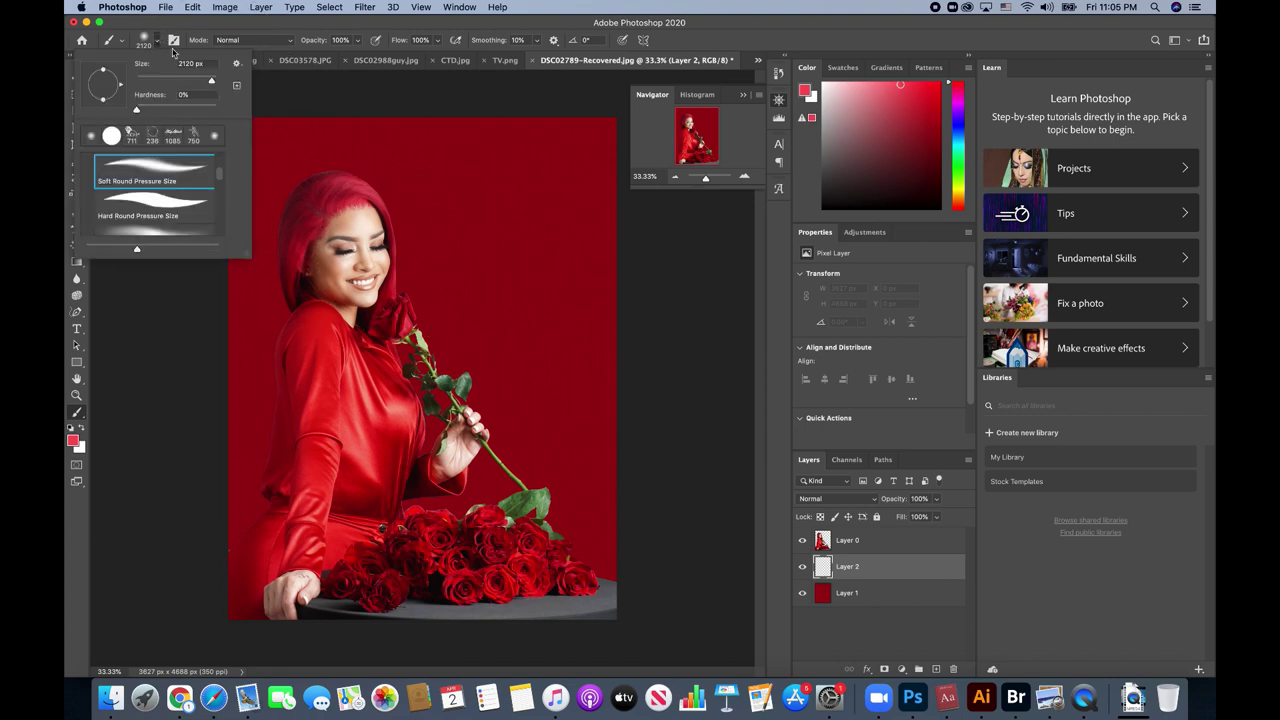
pyautogui.moveTo(211, 83); pyautogui.dragTo(207, 84)
pyautogui.moveTo(207, 83); pyautogui.dragTo(213, 82)
pyautogui.moveTo(468, 244); pyautogui.dragTo(425, 255)
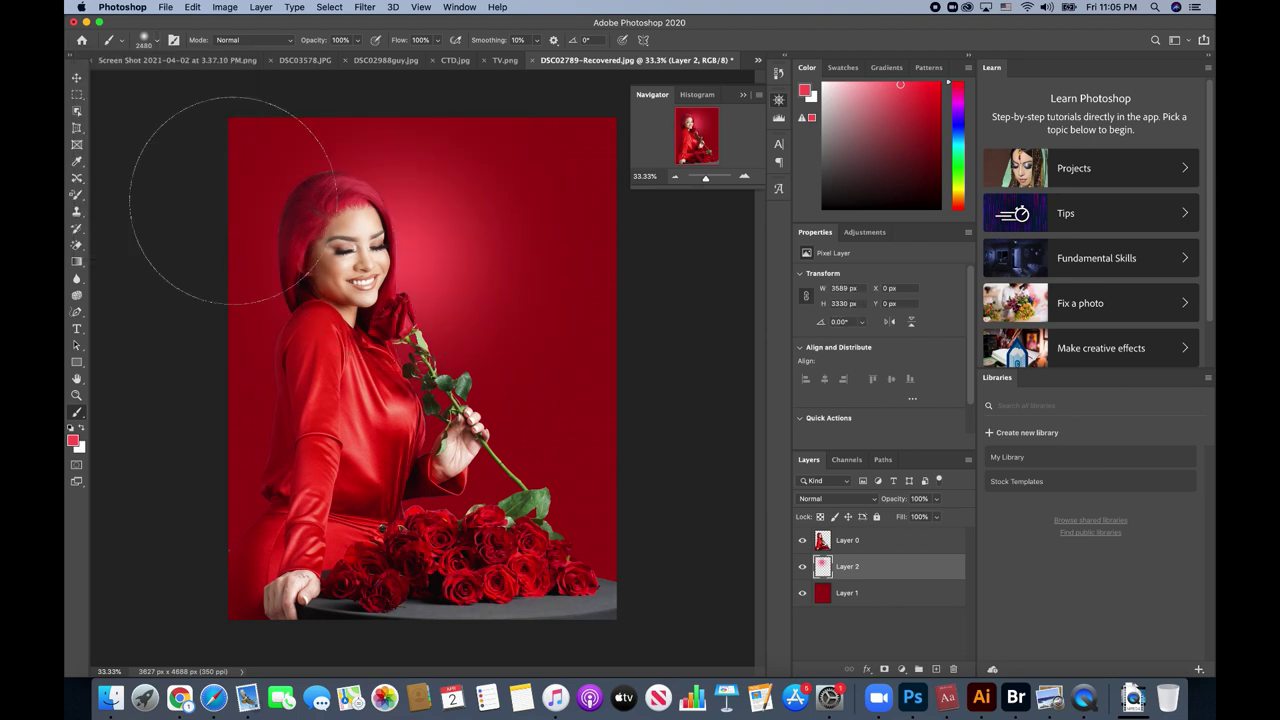
pyautogui.click(76, 77)
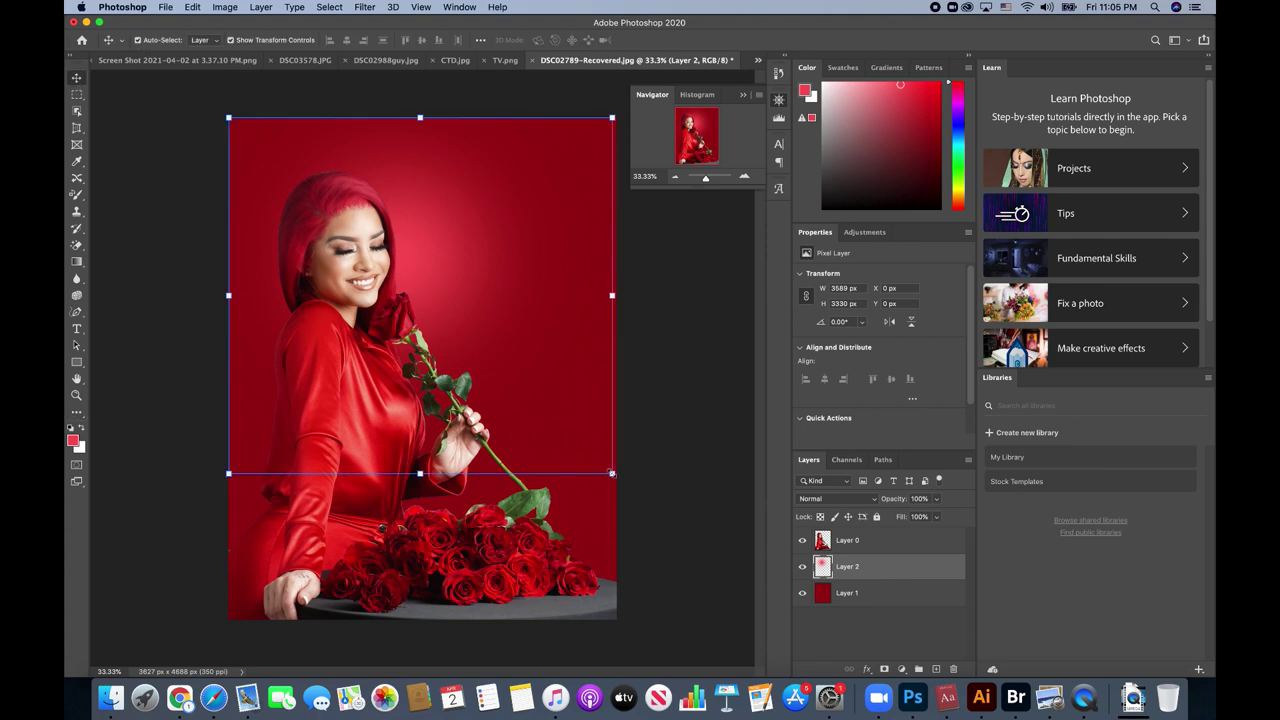
# - Free Transform the glow on Layer 2 up to about 134%
pyautogui.moveTo(612, 473); pyautogui.dragTo(738, 581)
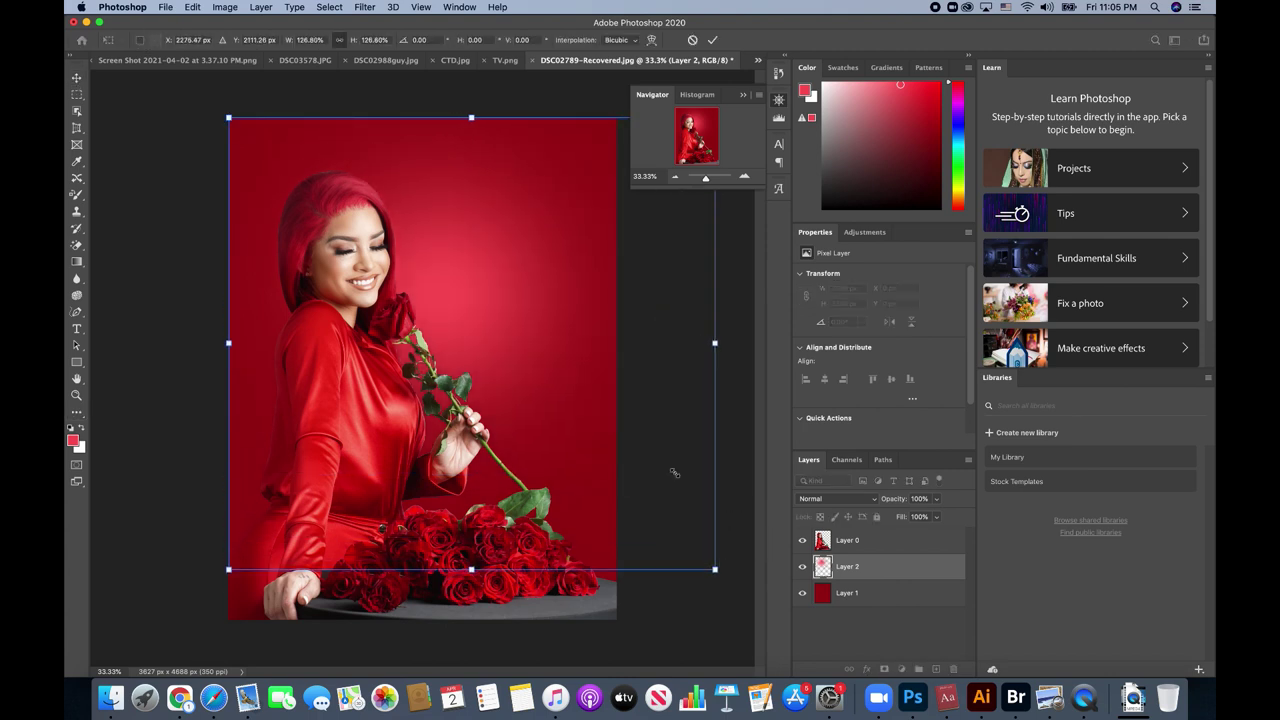
pyautogui.moveTo(227, 117); pyautogui.dragTo(200, 90)
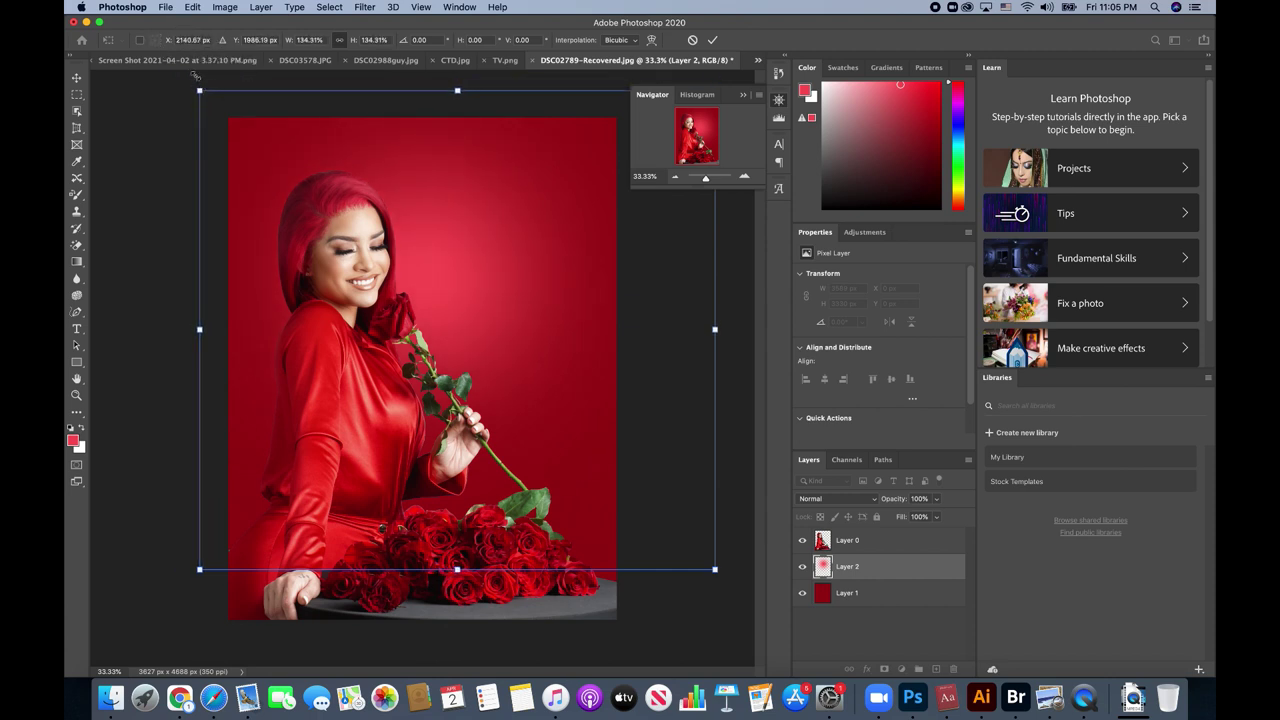
pyautogui.press('Return')
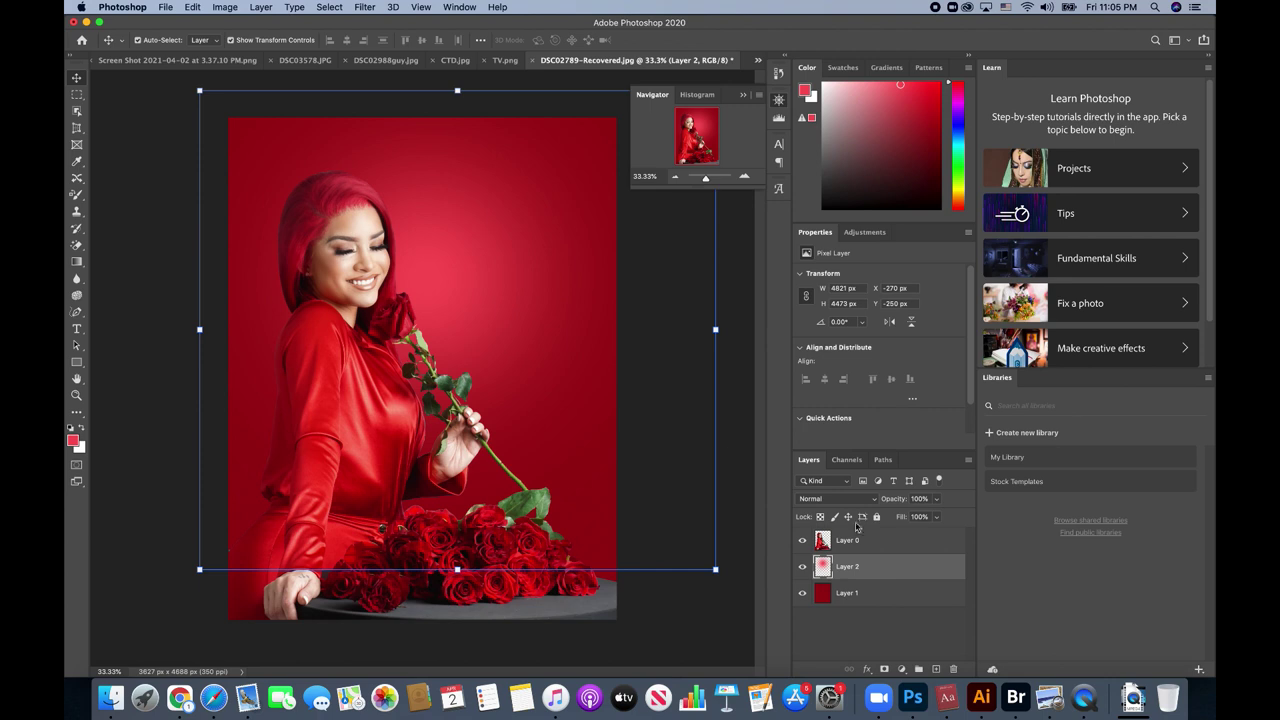
# - Duplicate the glow layer and move the copy down and to the left
pyautogui.rightClick(868, 575)
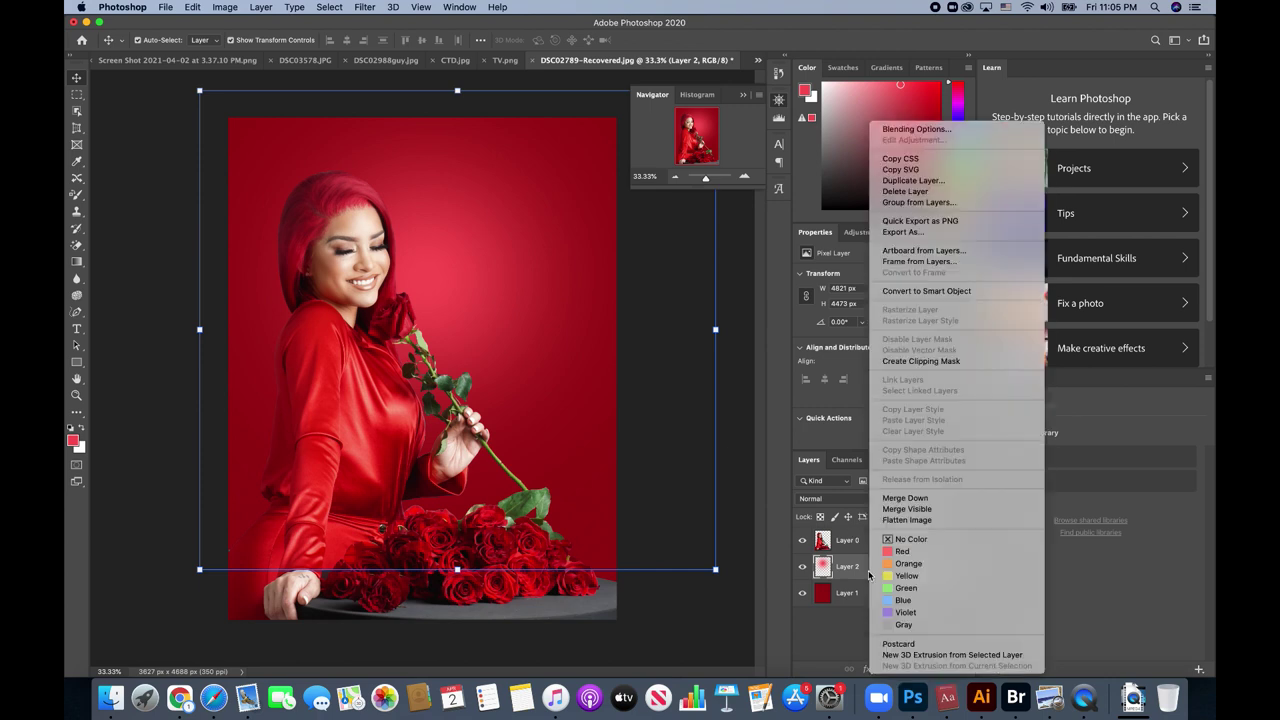
pyautogui.click(893, 180)
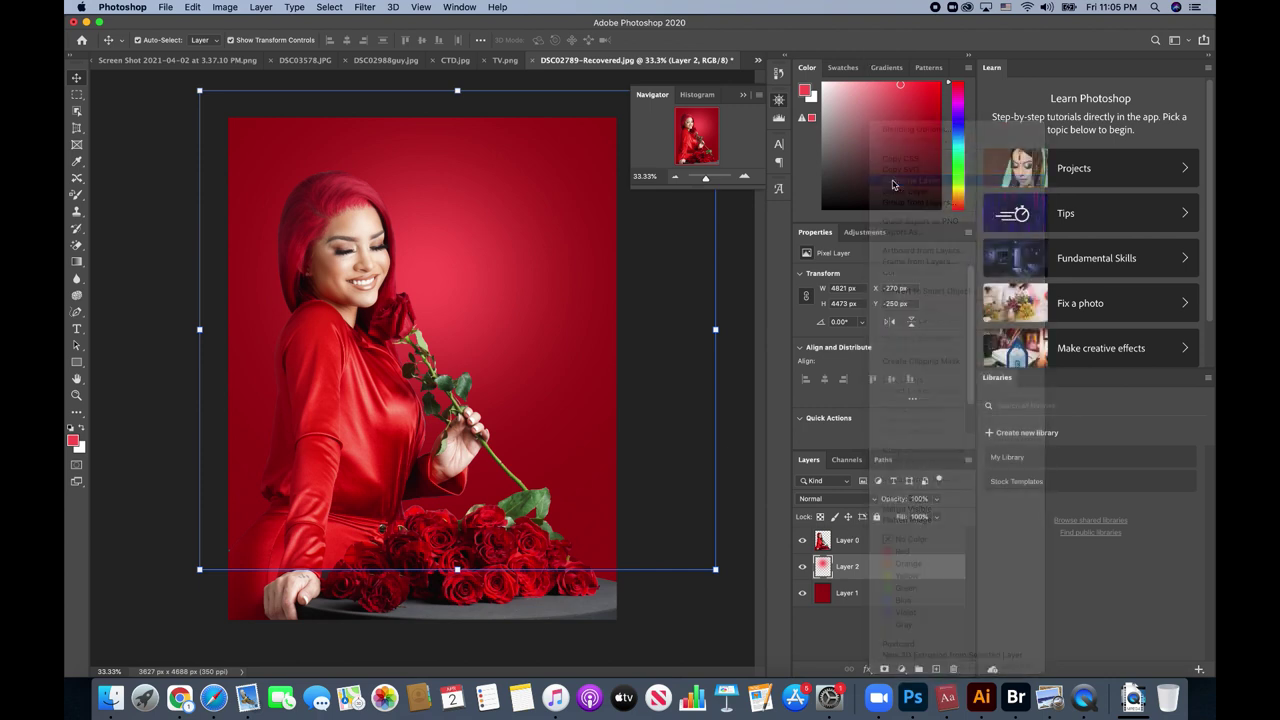
pyautogui.click(758, 301)
pyautogui.moveTo(494, 268); pyautogui.dragTo(412, 392)
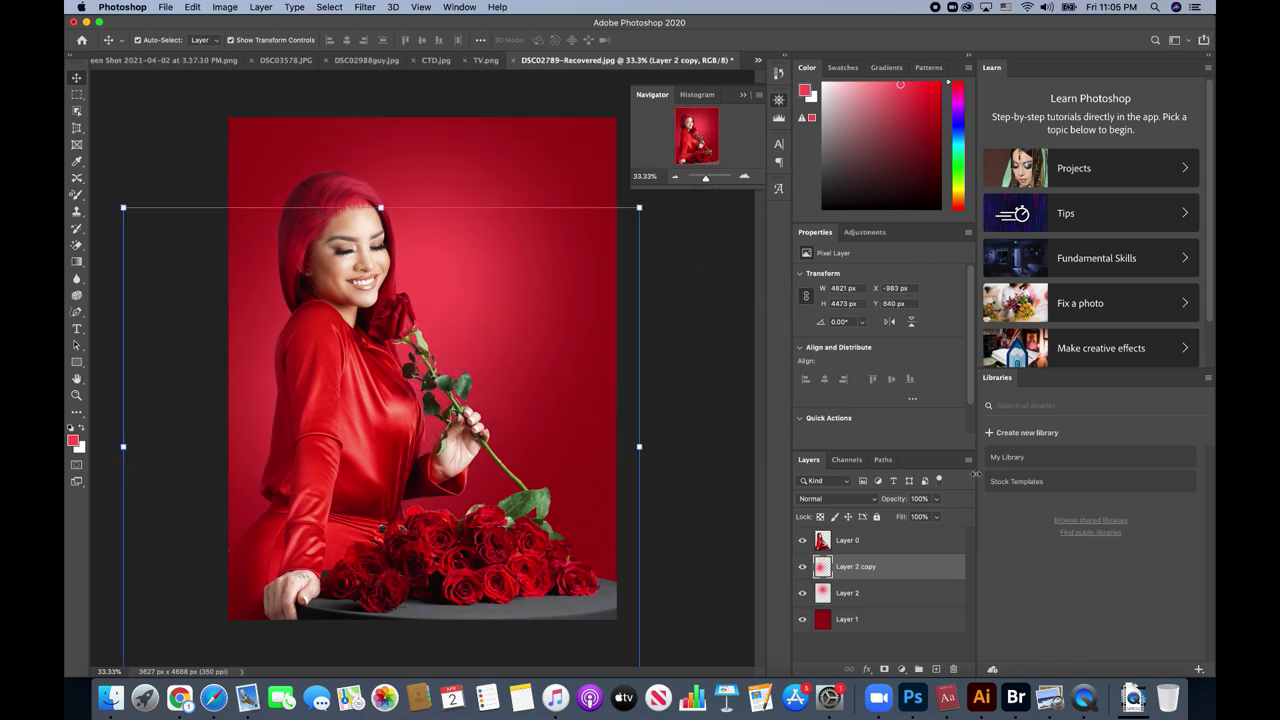
# - Duplicate Layer 2 copy into Layer 2 copy 2 and move it toward the lower right
pyautogui.rightClick(943, 575)
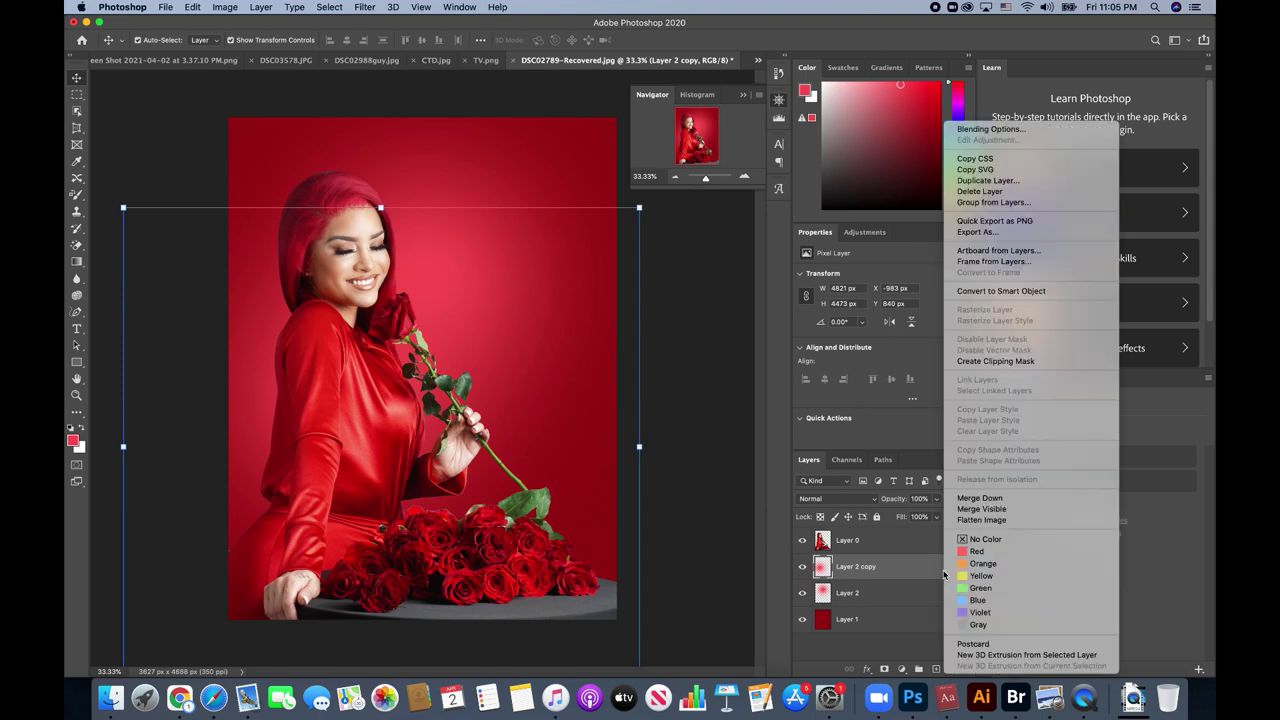
pyautogui.click(980, 180)
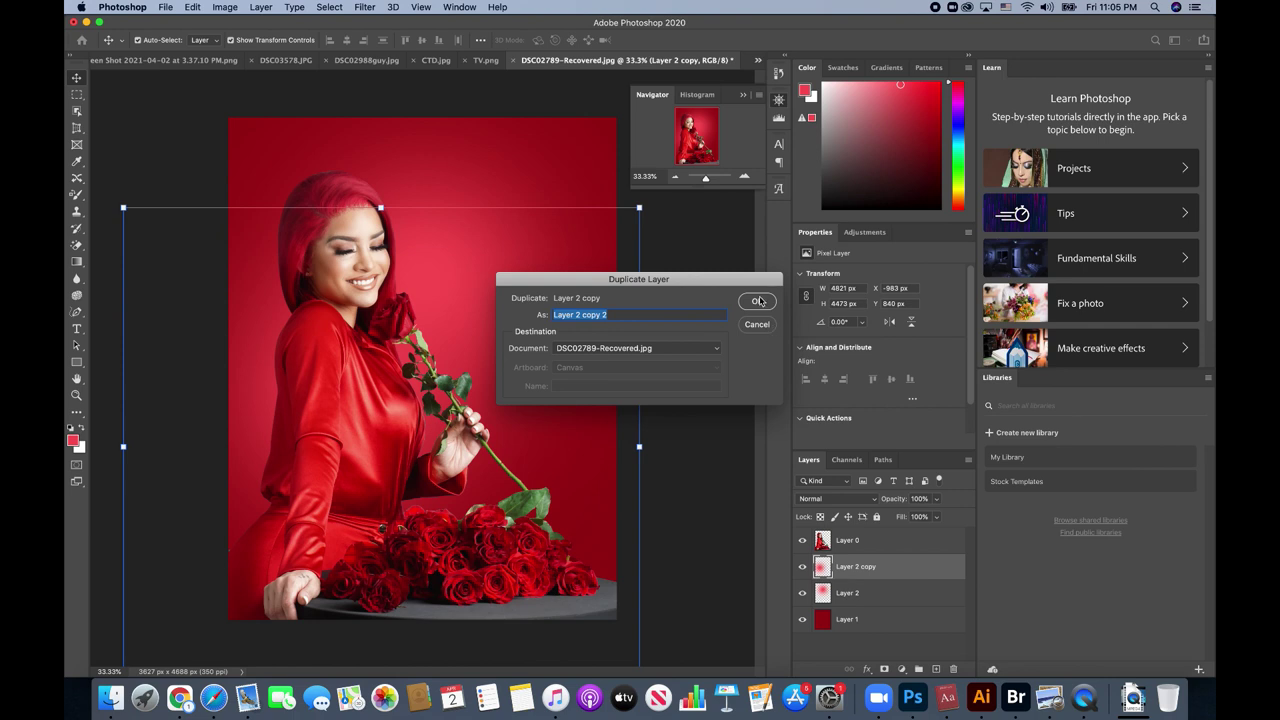
pyautogui.click(757, 301)
pyautogui.moveTo(259, 408)
pyautogui.mouseDown()
pyautogui.moveTo(452, 398)
pyautogui.moveTo(489, 546)
pyautogui.mouseUp()
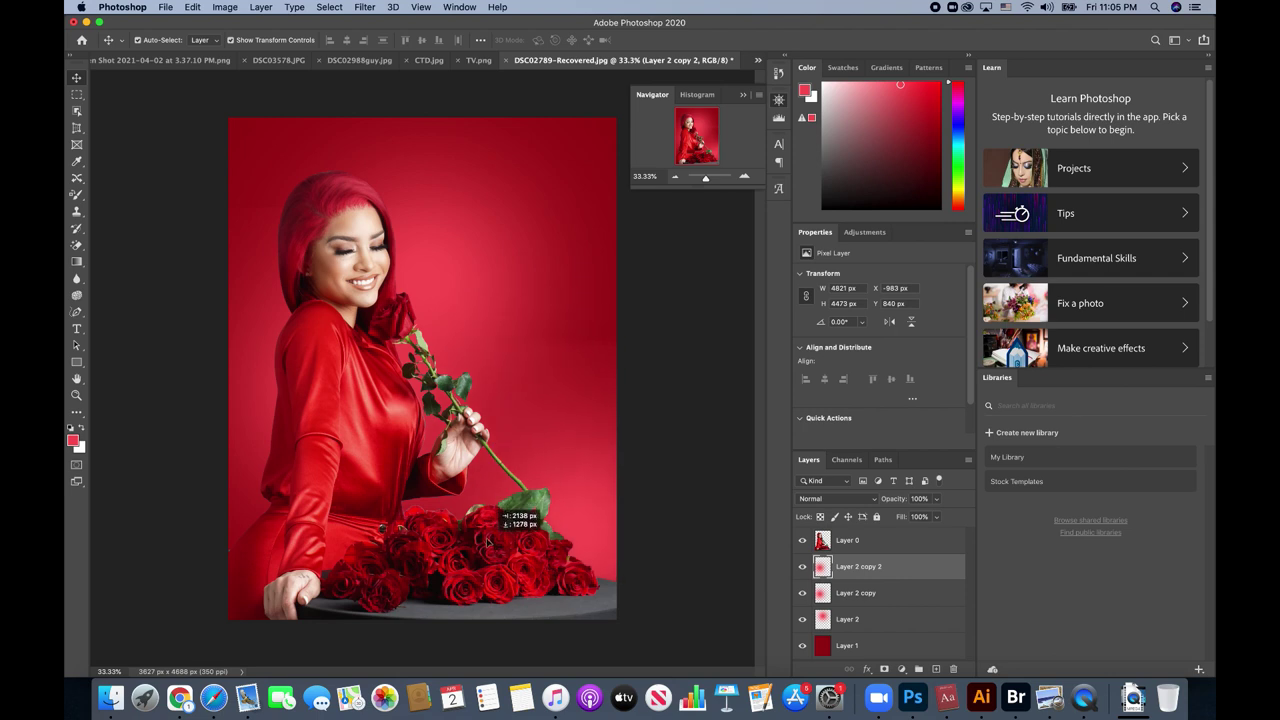
pyautogui.moveTo(489, 546); pyautogui.dragTo(490, 546)
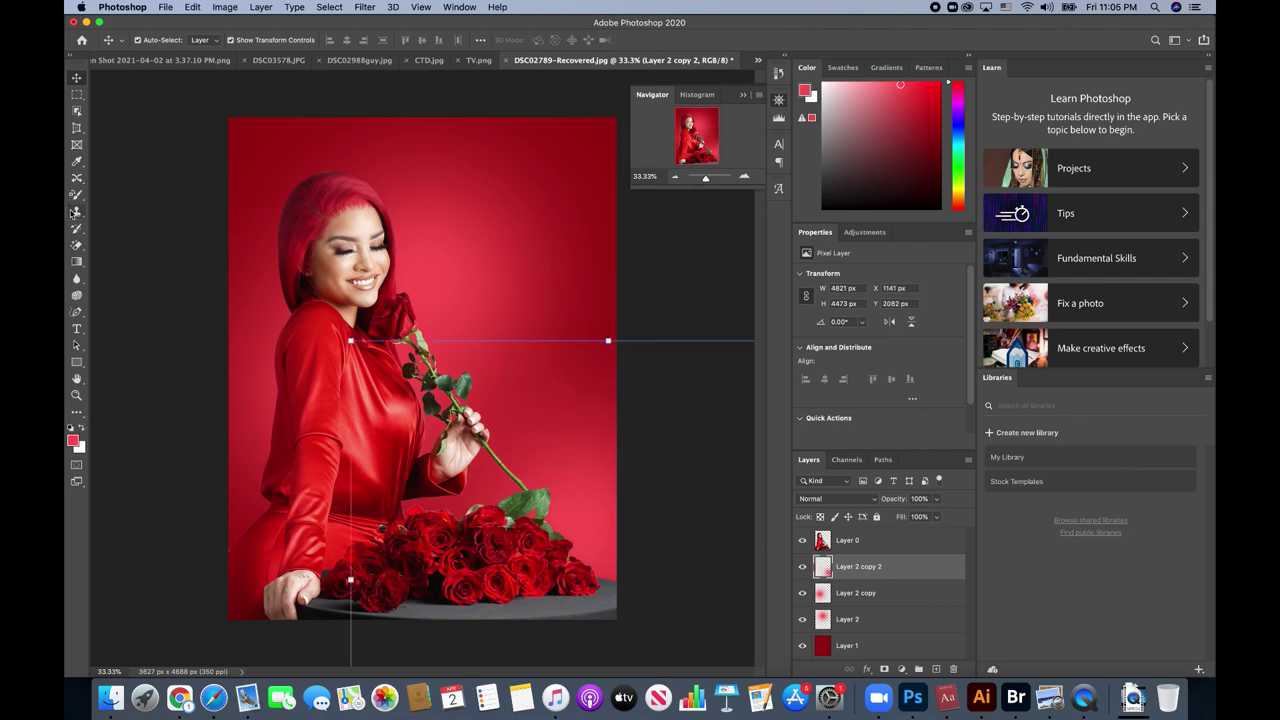
# - Prepare the standard Eraser with a soft 1040 px brush
pyautogui.click(76, 244)
pyautogui.click(120, 243)
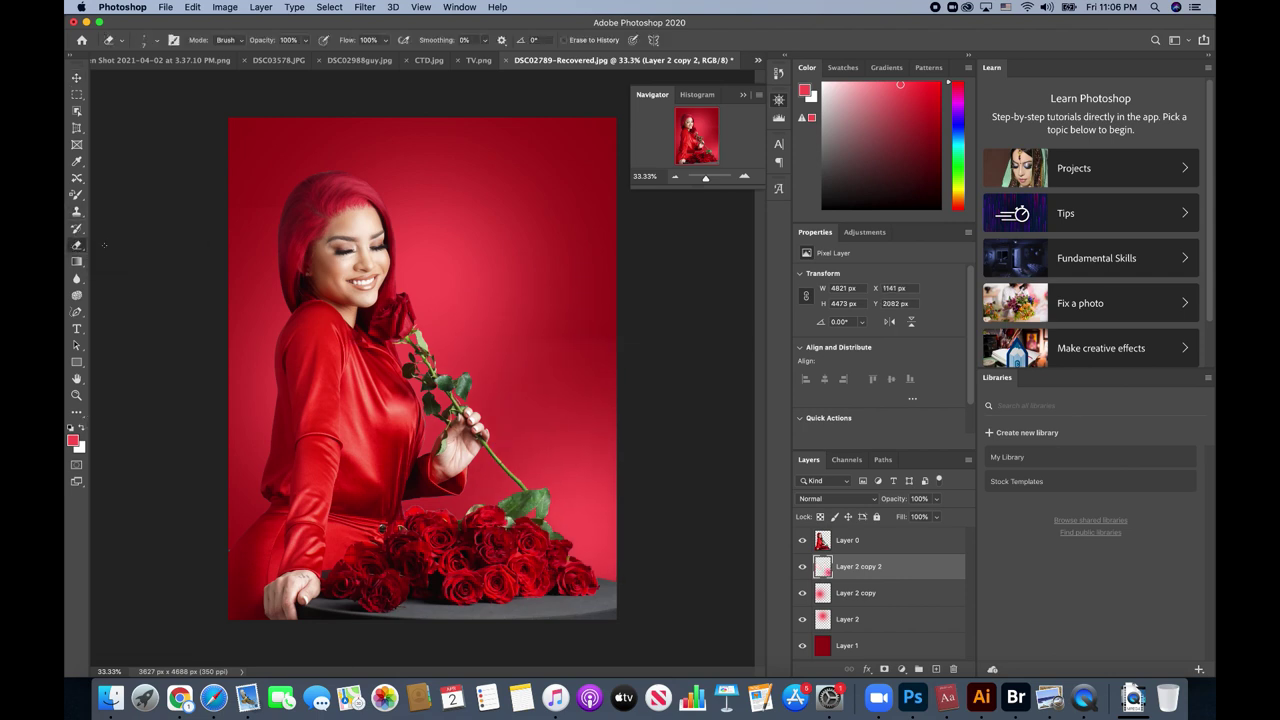
pyautogui.click(156, 41)
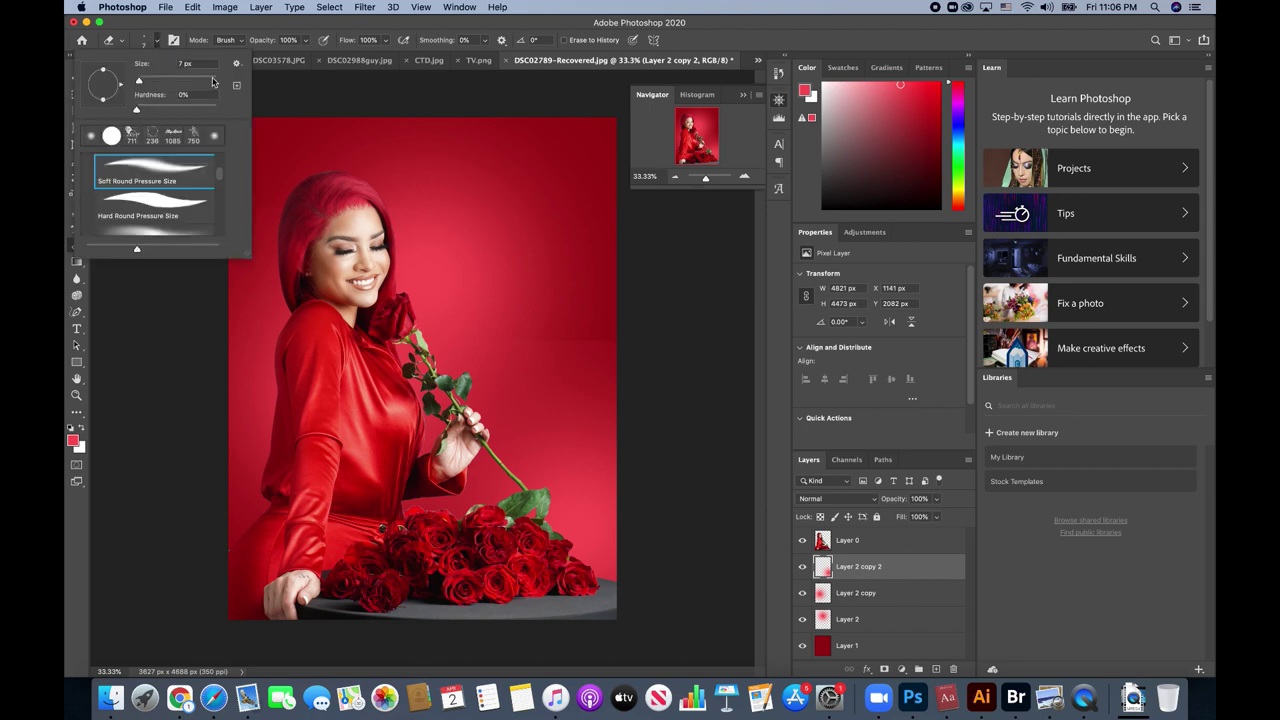
pyautogui.click(209, 80)
pyautogui.press('Return')
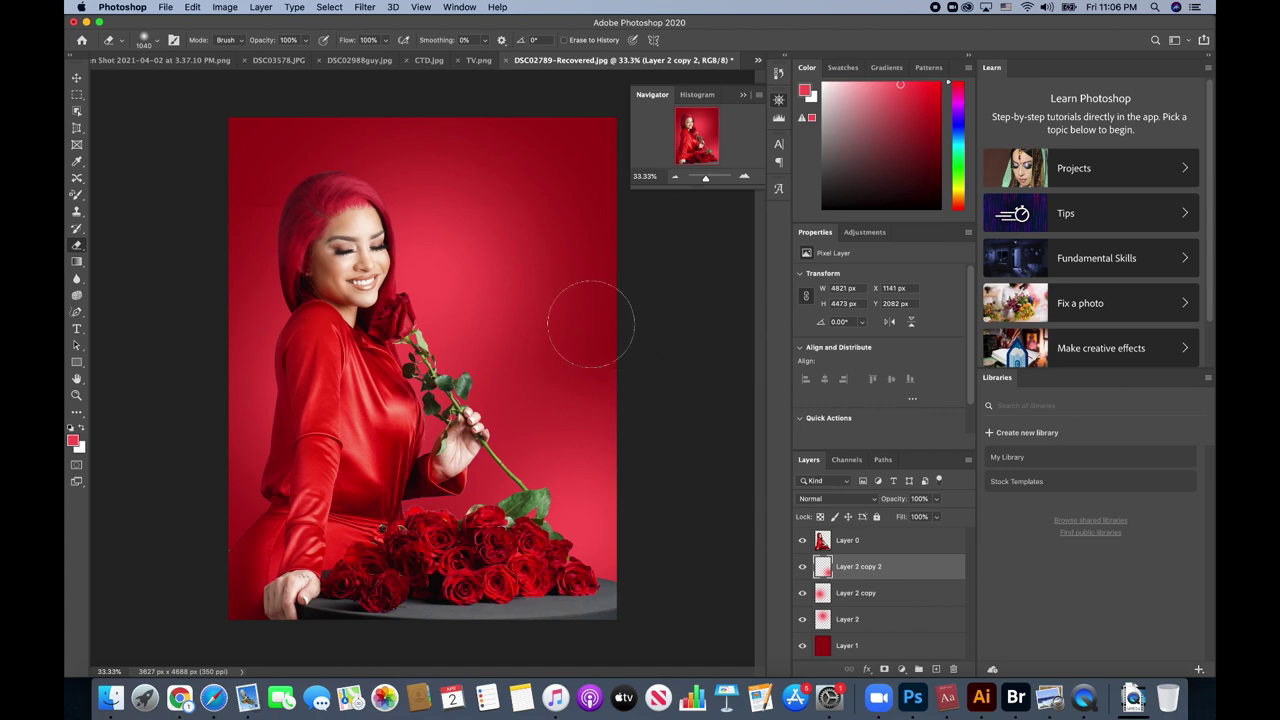
pyautogui.click(73, 83)
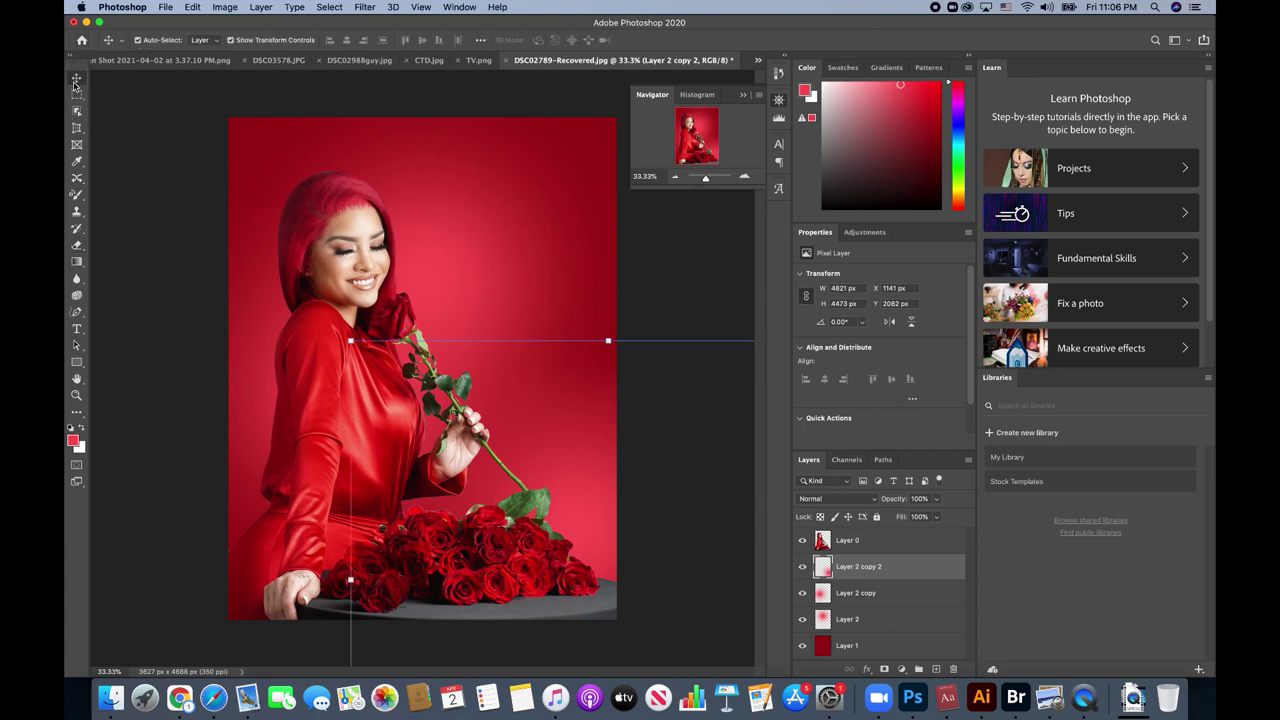
# - Zoom to 200% on the rose stem and shrink the Eraser to 12 px
pyautogui.click(746, 177)
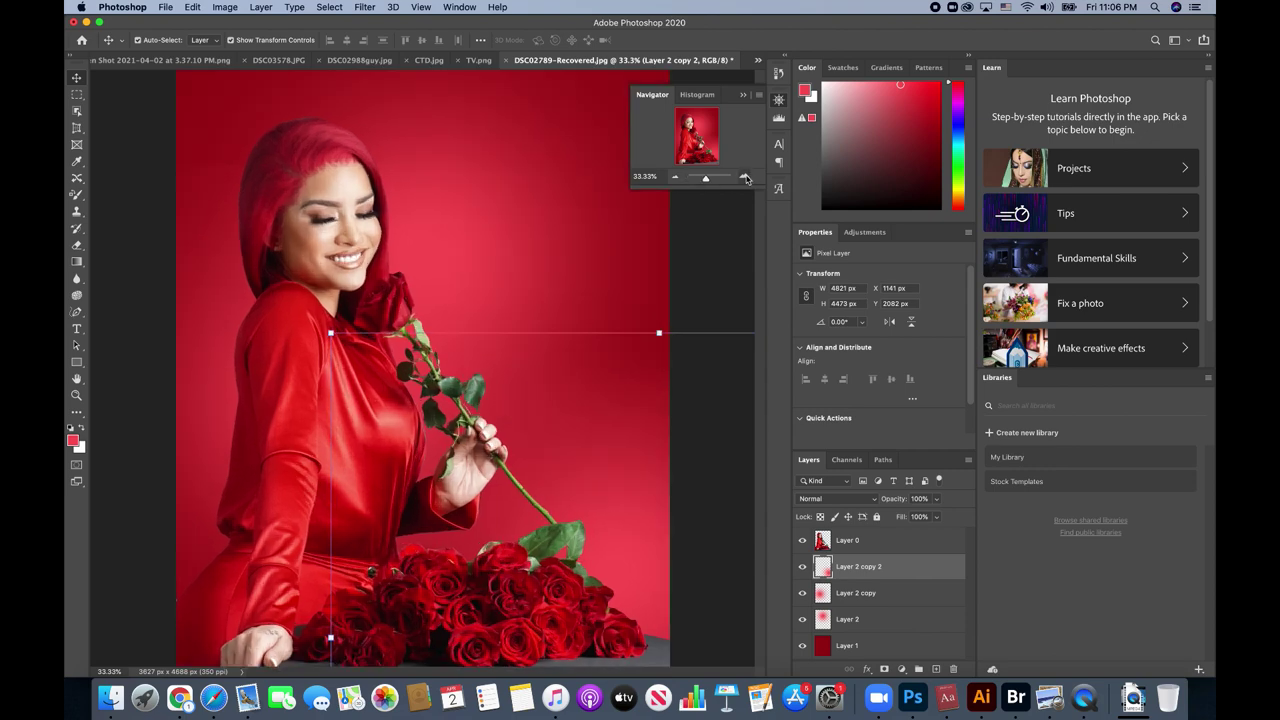
pyautogui.click(746, 177)
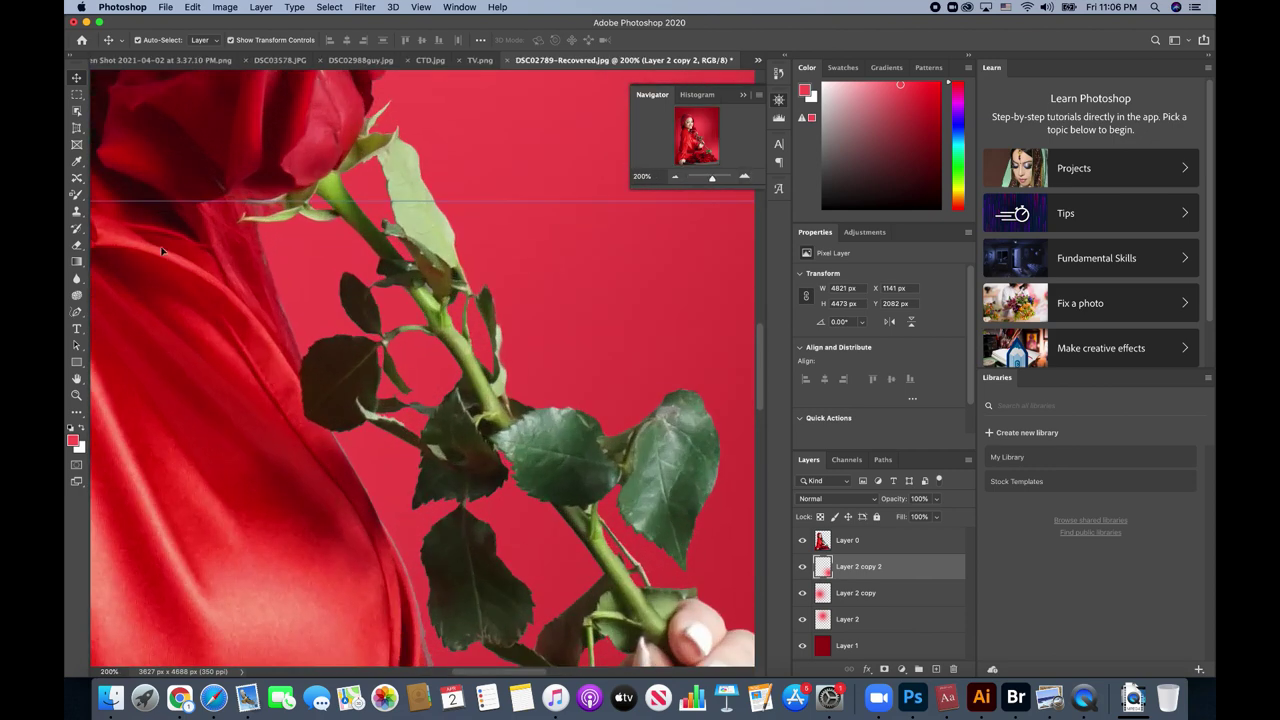
pyautogui.click(77, 245)
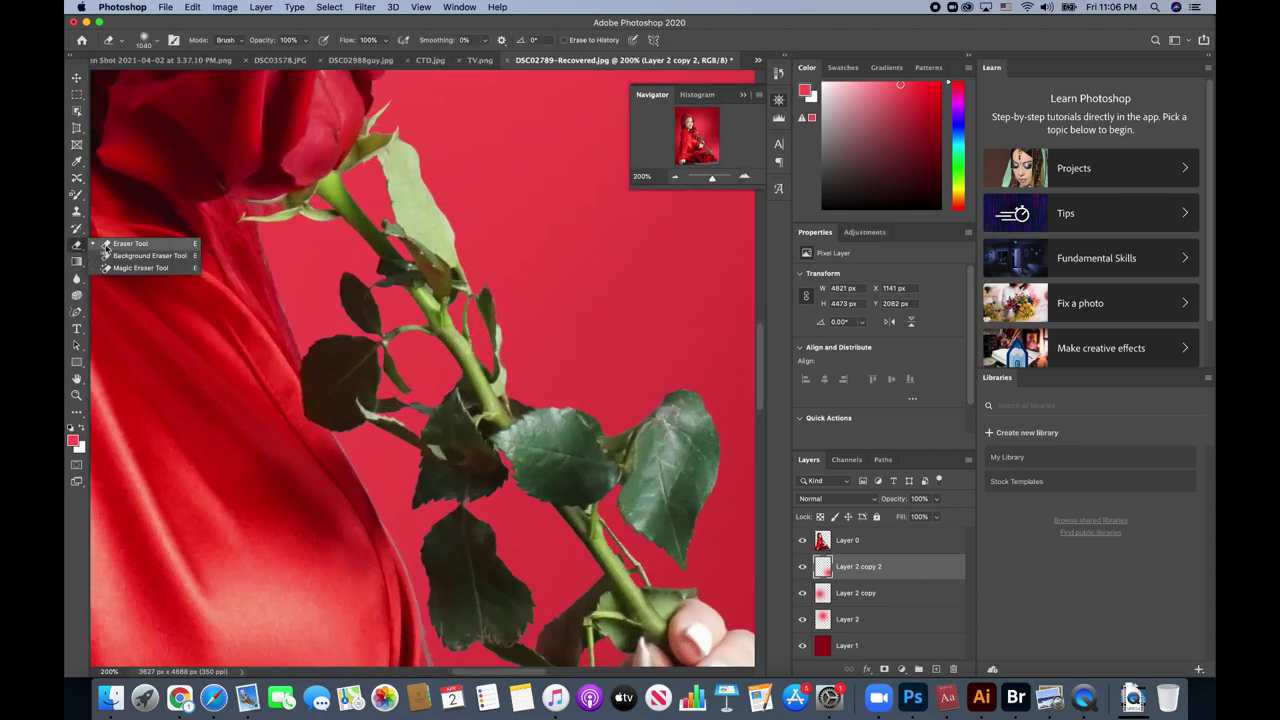
pyautogui.click(156, 42)
pyautogui.click(147, 80)
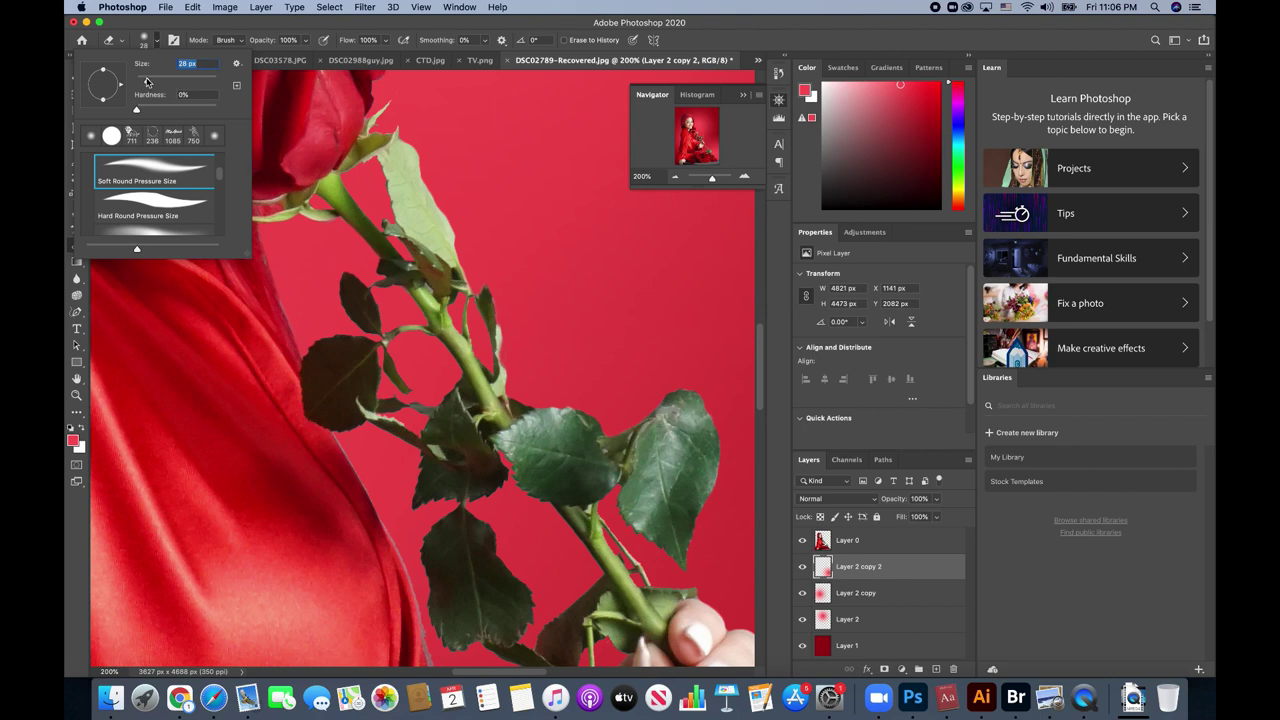
pyautogui.moveTo(147, 80); pyautogui.dragTo(144, 82)
pyautogui.moveTo(147, 82); pyautogui.dragTo(143, 85)
pyautogui.click(302, 355)
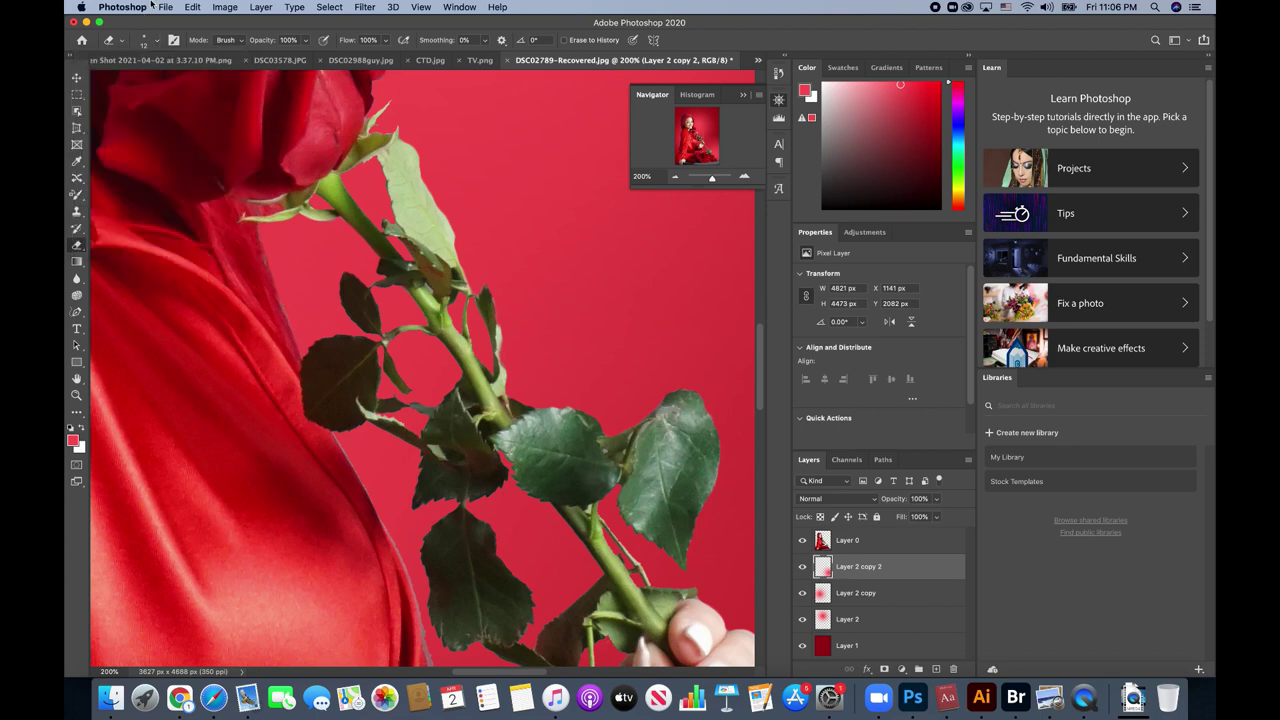
# - Undo the last eraser stroke, select Layer 0, and erase the dark fringe along the dress edge
pyautogui.click(192, 7)
pyautogui.click(217, 22)
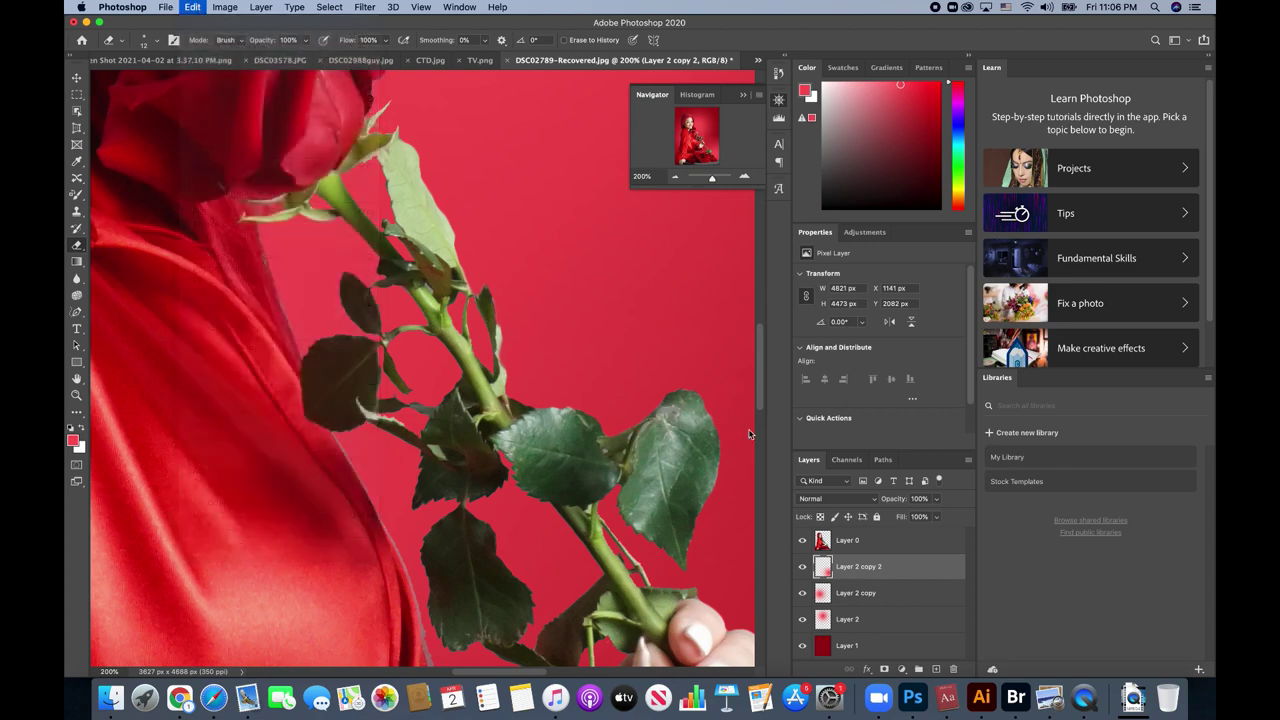
pyautogui.click(843, 541)
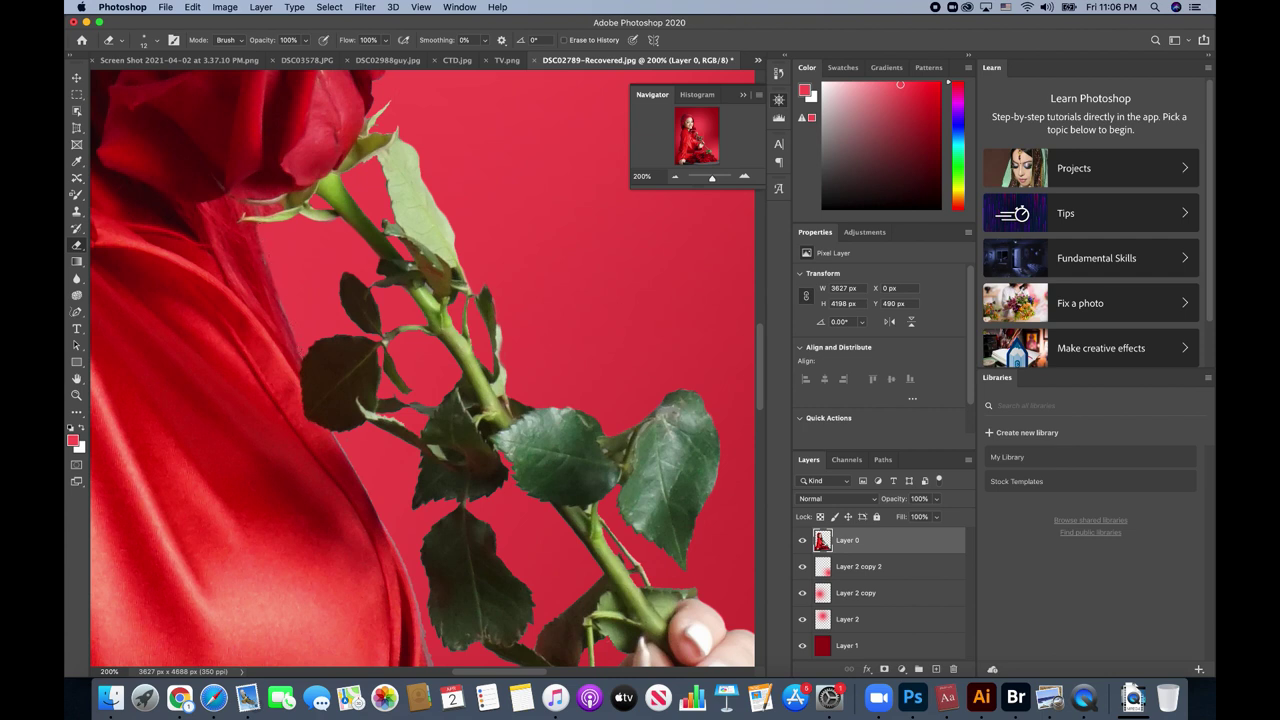
pyautogui.moveTo(289, 334); pyautogui.dragTo(259, 244)
# - Erase the grey fringe along the red sleeve edge beside the hand on Layer 0
pyautogui.scroll(-5, 422, 368)
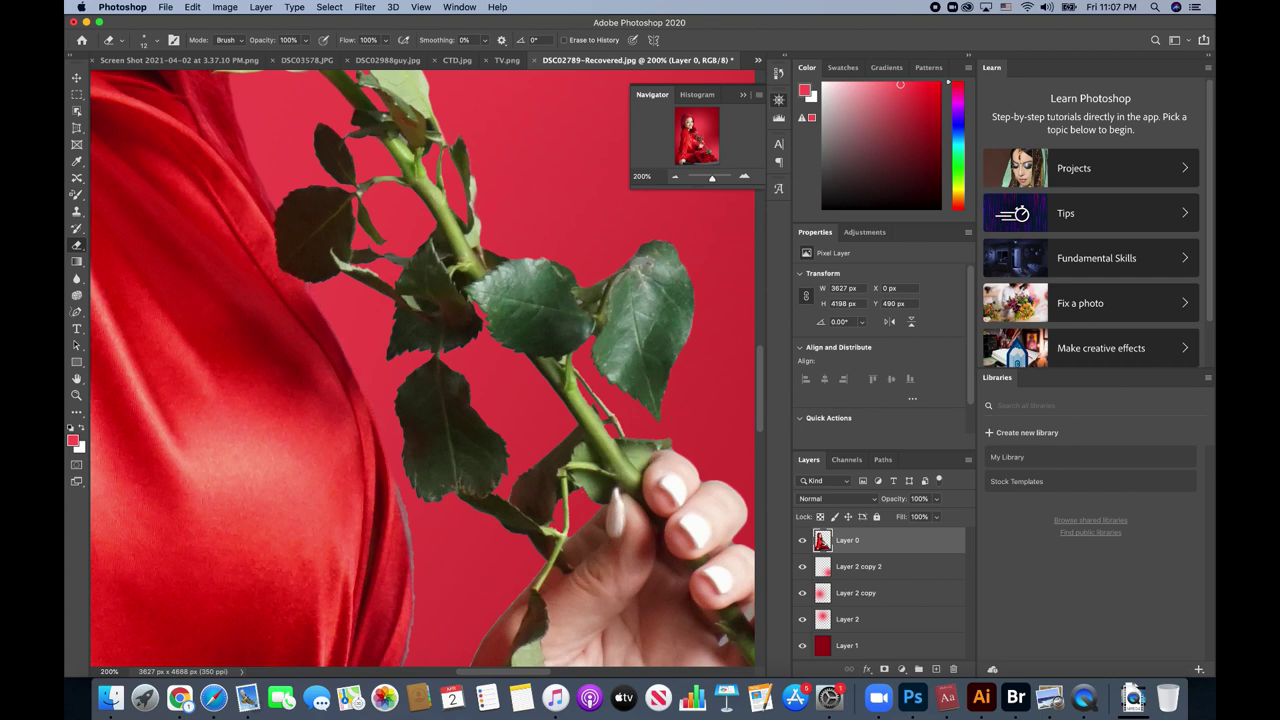
pyautogui.scroll(-3, 462, 614)
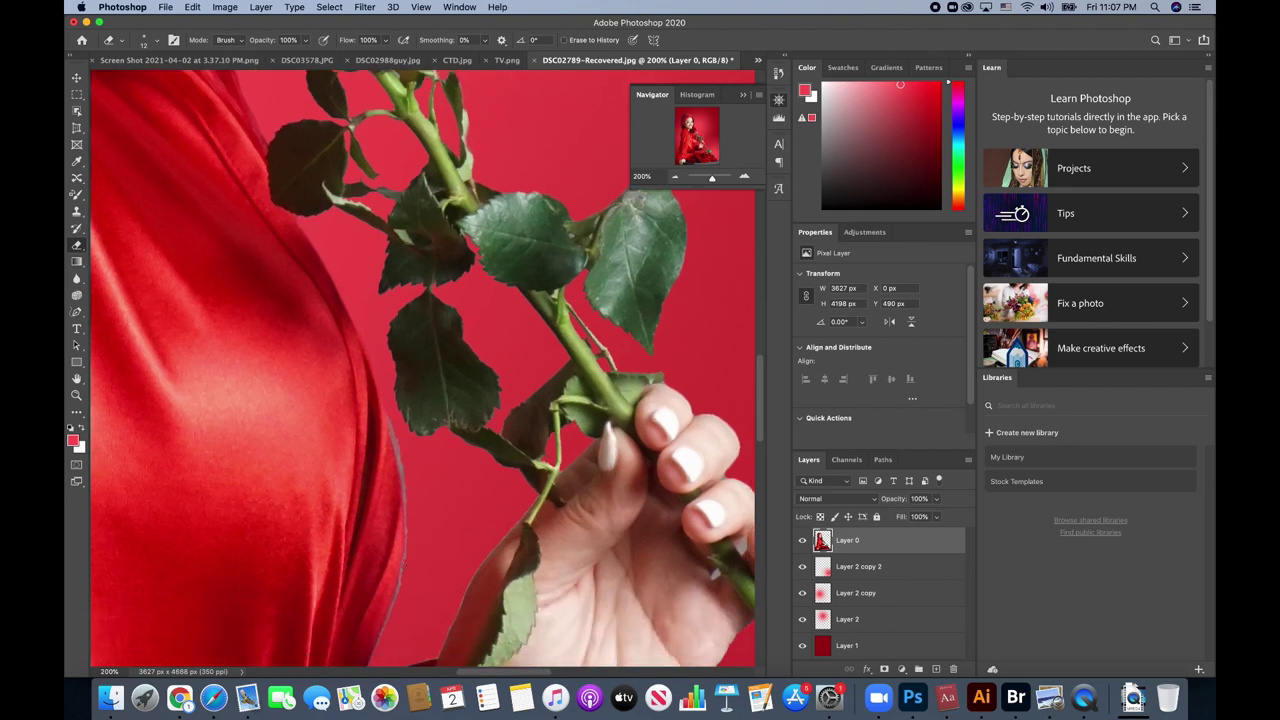
pyautogui.moveTo(402, 496); pyautogui.dragTo(387, 414)
pyautogui.scroll(-3, 386, 409)
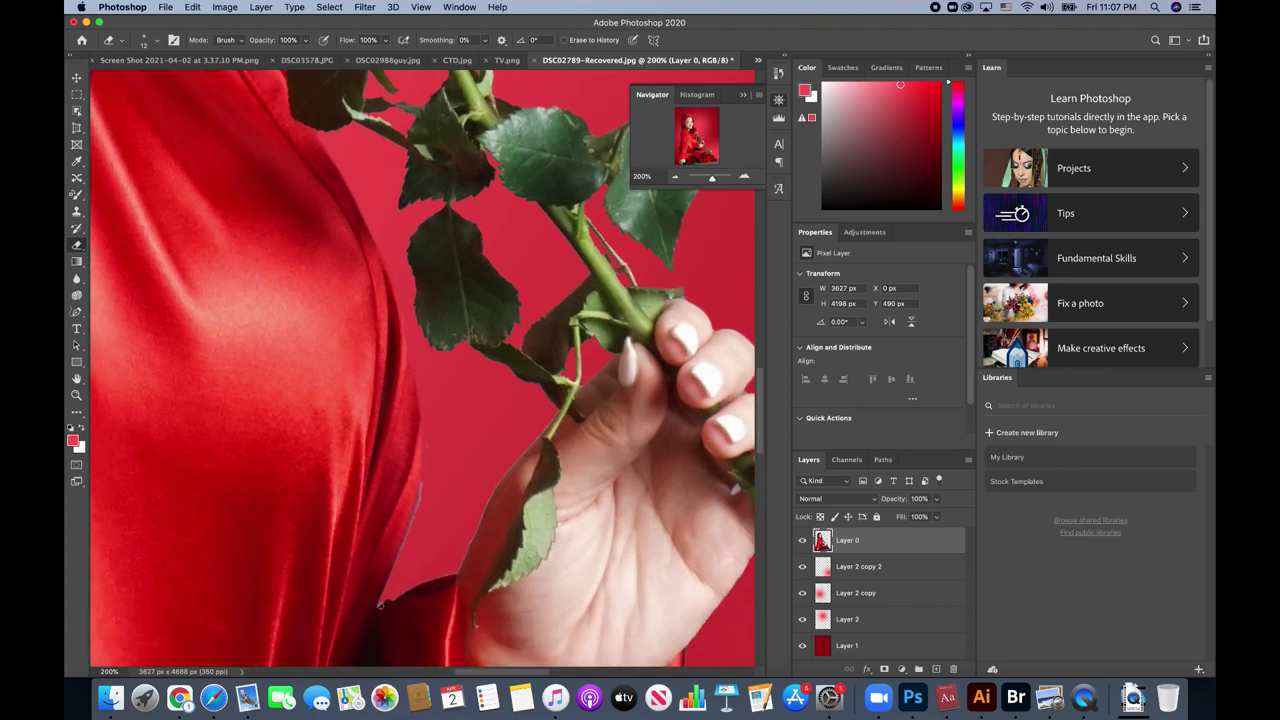
pyautogui.moveTo(379, 604); pyautogui.dragTo(411, 509)
pyautogui.scroll(-5, 536, 428)
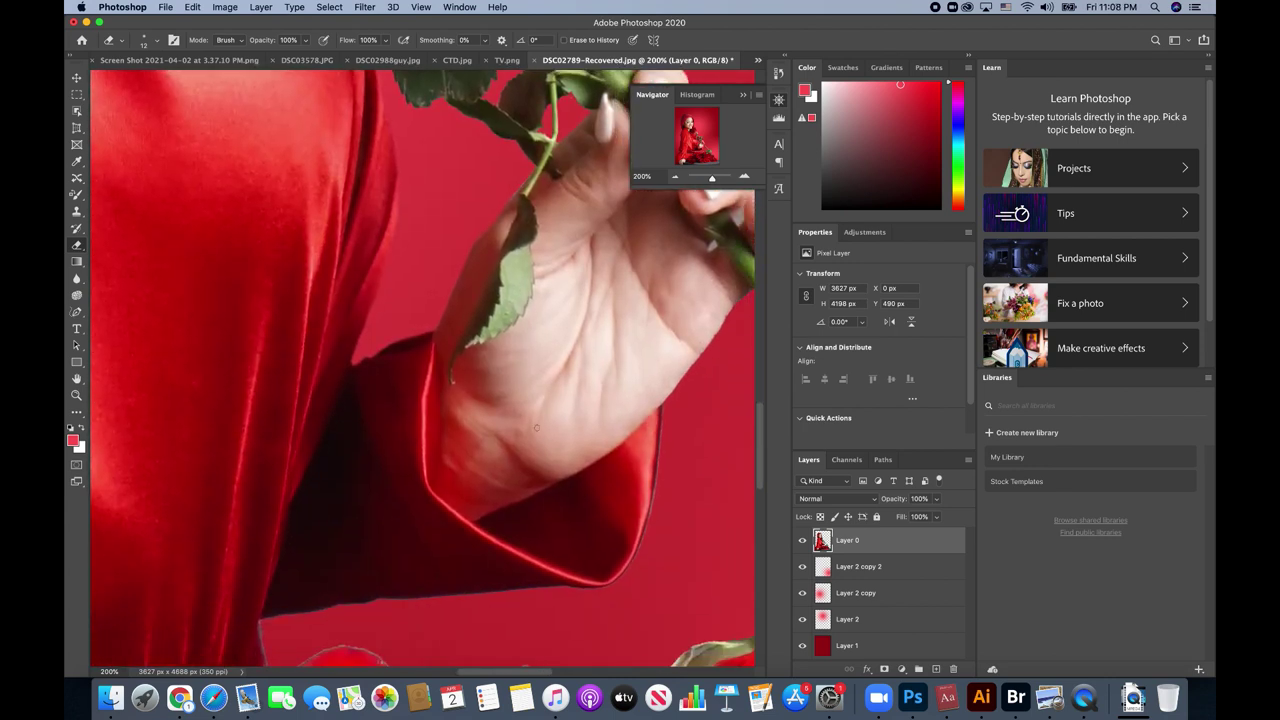
# - Erase the leftover fringe down the sleeve and along its lower edge
pyautogui.scroll(-3, 617, 499)
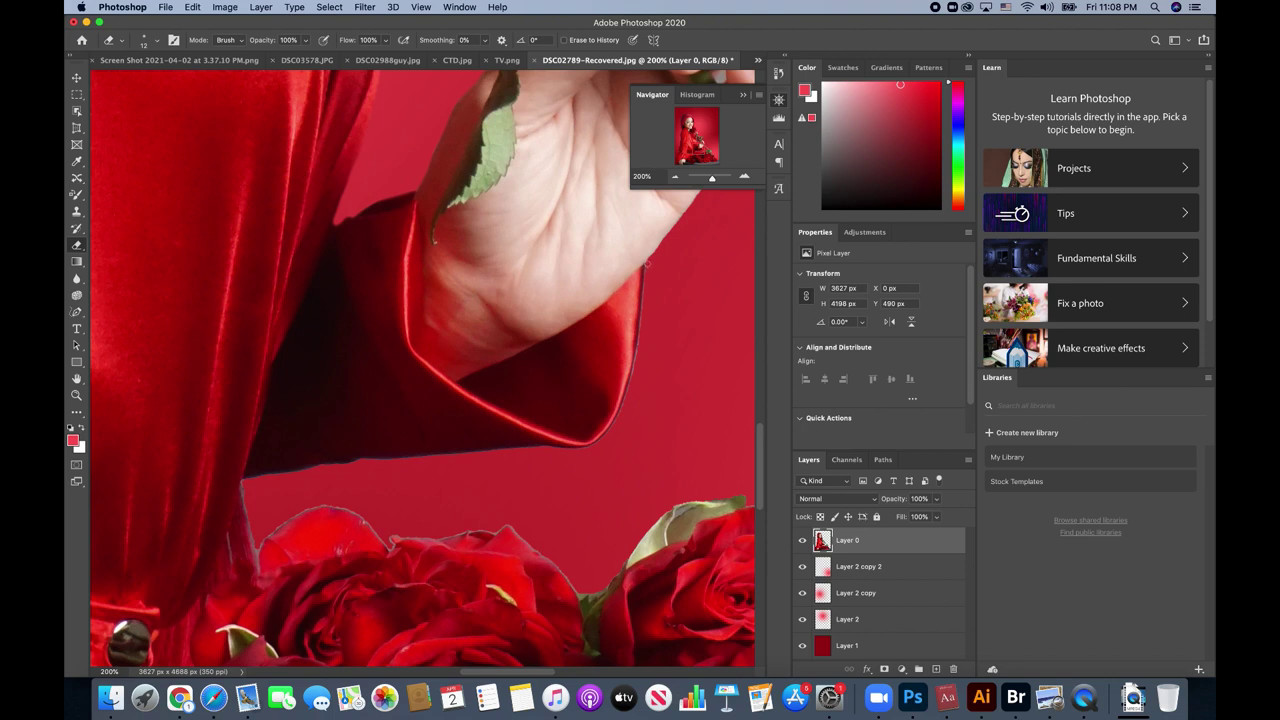
pyautogui.moveTo(646, 265); pyautogui.dragTo(623, 404)
pyautogui.moveTo(622, 412)
pyautogui.mouseDown()
pyautogui.moveTo(585, 447)
pyautogui.moveTo(491, 455)
pyautogui.mouseUp()
pyautogui.moveTo(405, 457)
pyautogui.mouseDown()
pyautogui.moveTo(367, 459)
pyautogui.moveTo(553, 451)
pyautogui.mouseUp()
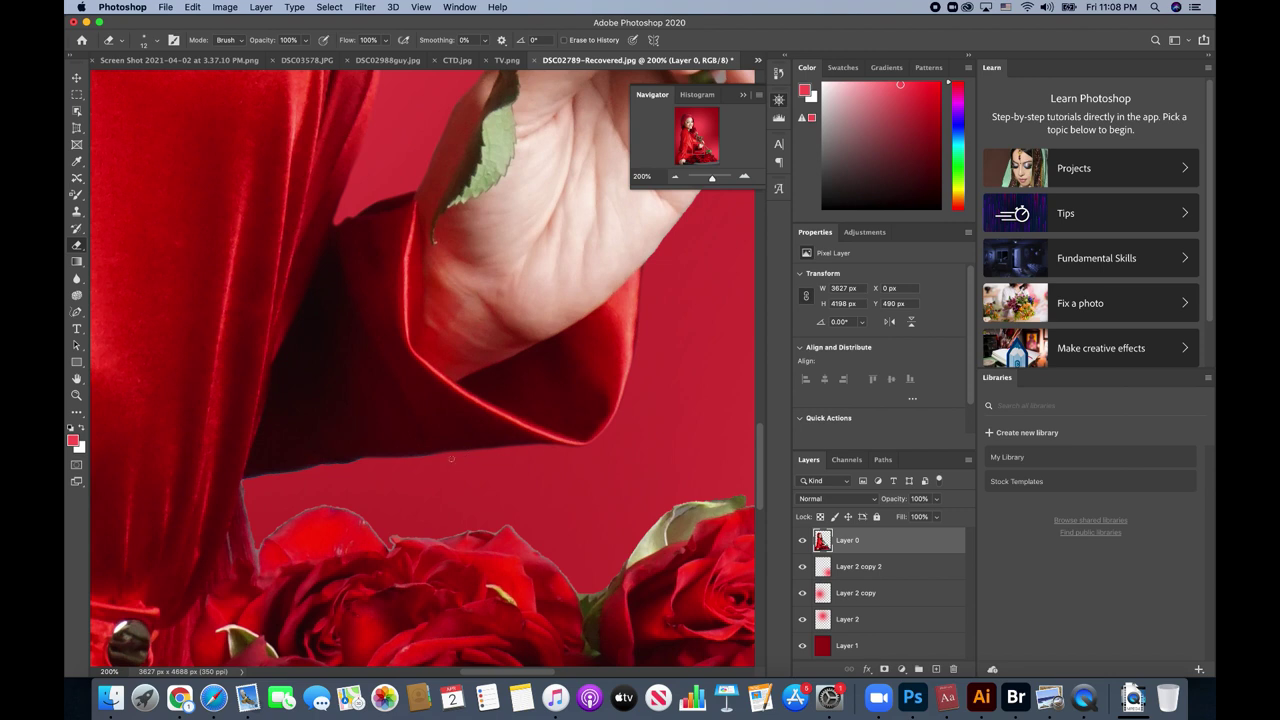
pyautogui.moveTo(439, 456); pyautogui.dragTo(316, 469)
# - Clean the fringe where the sleeve meets the roses and along the rose tops
pyautogui.moveTo(258, 570)
pyautogui.mouseDown()
pyautogui.moveTo(242, 489)
pyautogui.moveTo(256, 554)
pyautogui.mouseUp()
pyautogui.moveTo(321, 467); pyautogui.dragTo(247, 482)
pyautogui.moveTo(381, 536)
pyautogui.mouseDown()
pyautogui.moveTo(351, 512)
pyautogui.moveTo(313, 509)
pyautogui.moveTo(257, 561)
pyautogui.mouseUp()
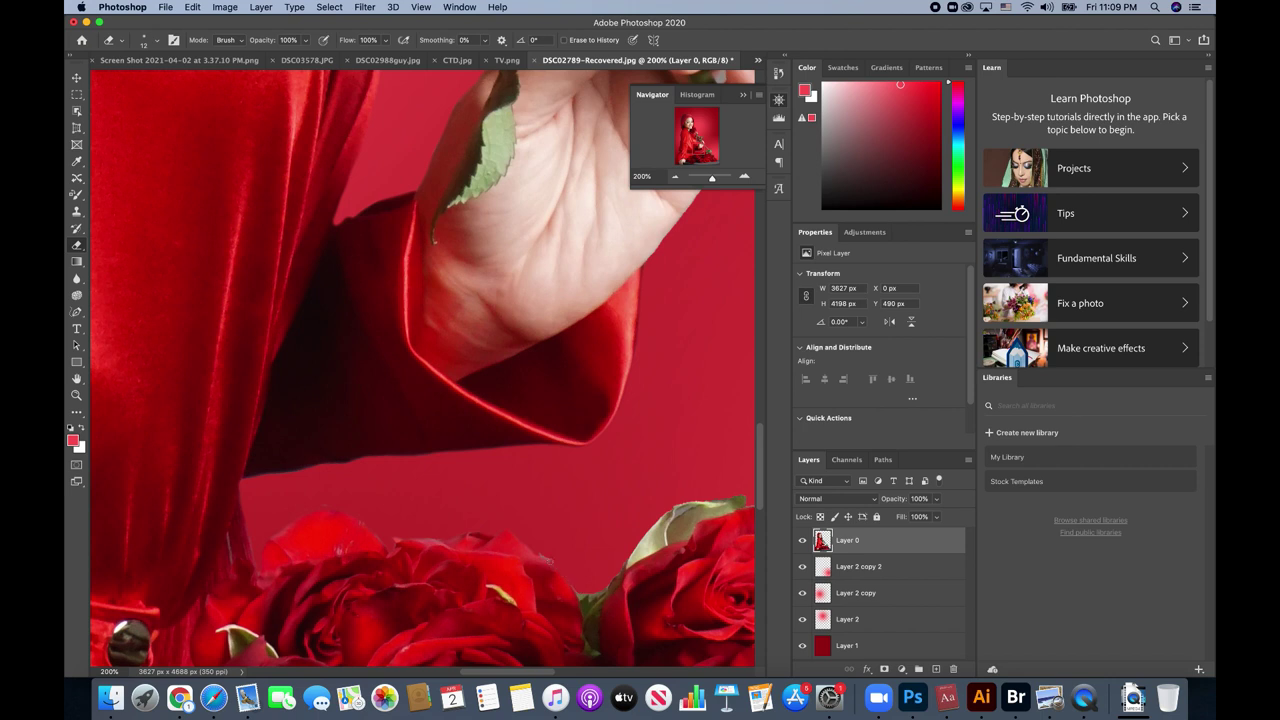
# - Pan across the image, then zoom out in the Navigator to see the whole picture
pyautogui.hscroll(5, 540, 545)
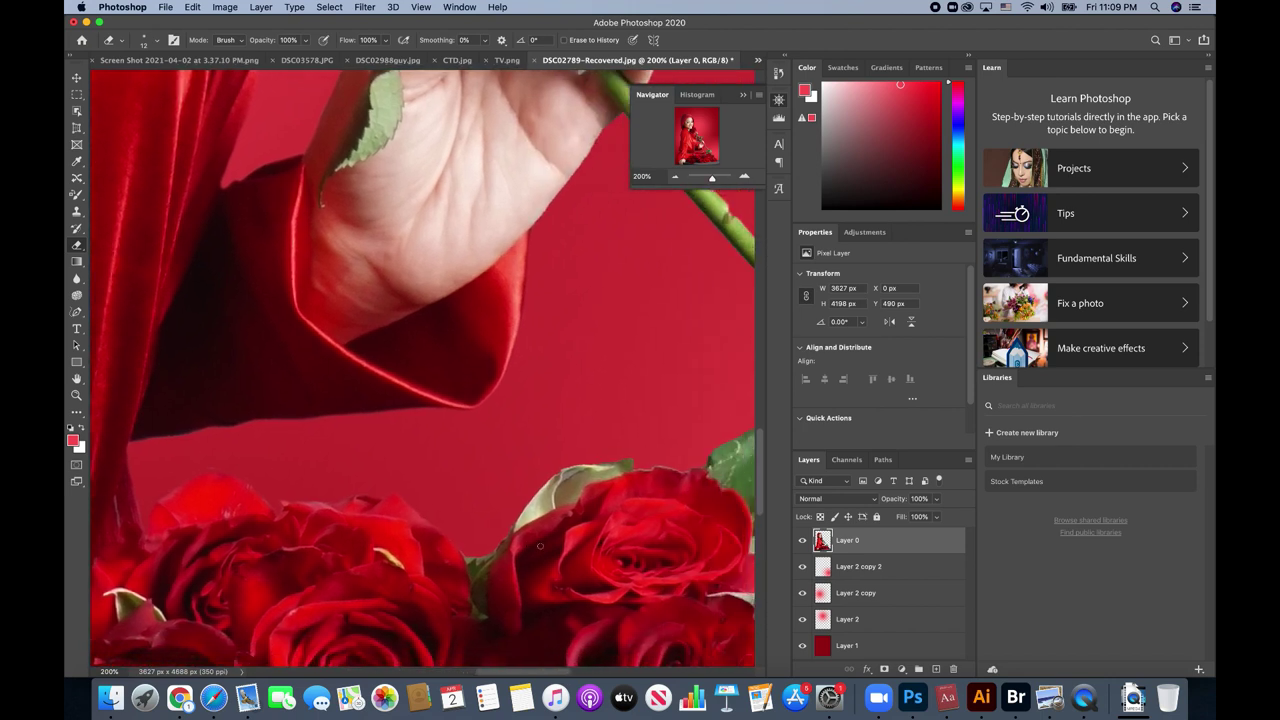
pyautogui.hscroll(5, 540, 545)
pyautogui.hscroll(5, 540, 545)
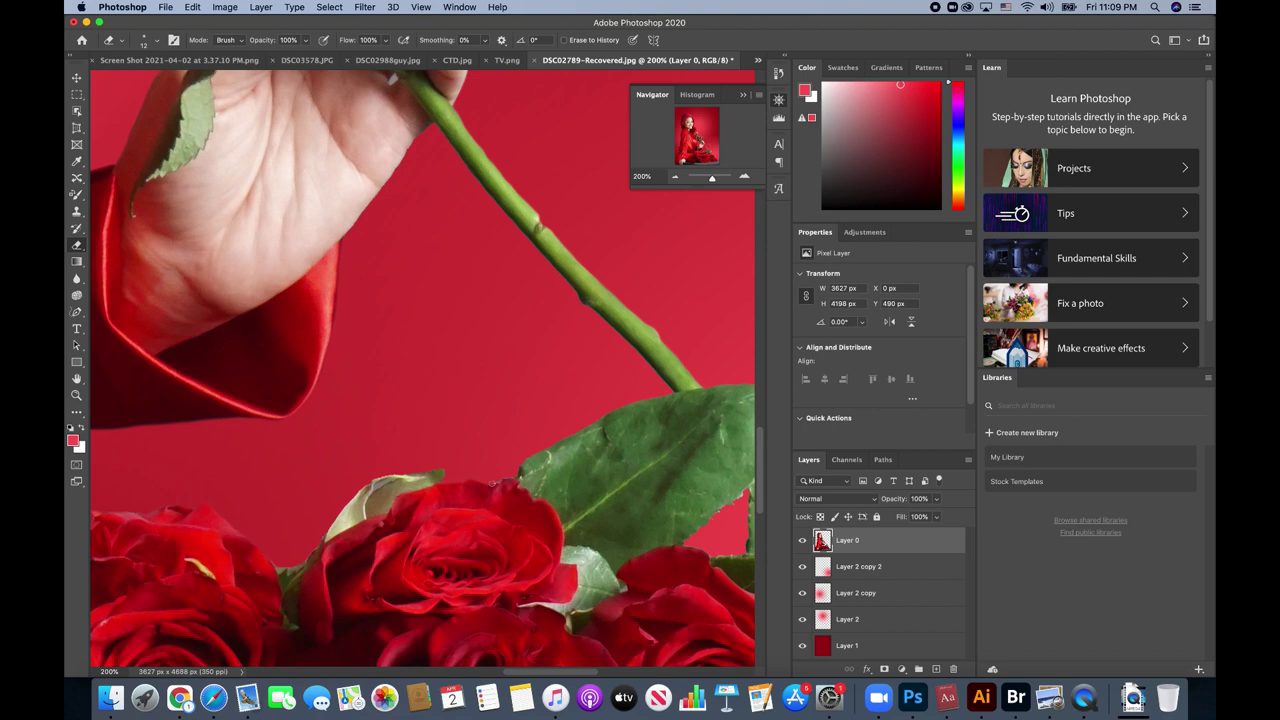
pyautogui.hscroll(1, 494, 483)
pyautogui.hscroll(5, 494, 483)
pyautogui.hscroll(4, 494, 483)
pyautogui.scroll(-5, 494, 483)
pyautogui.hscroll(3, 494, 483)
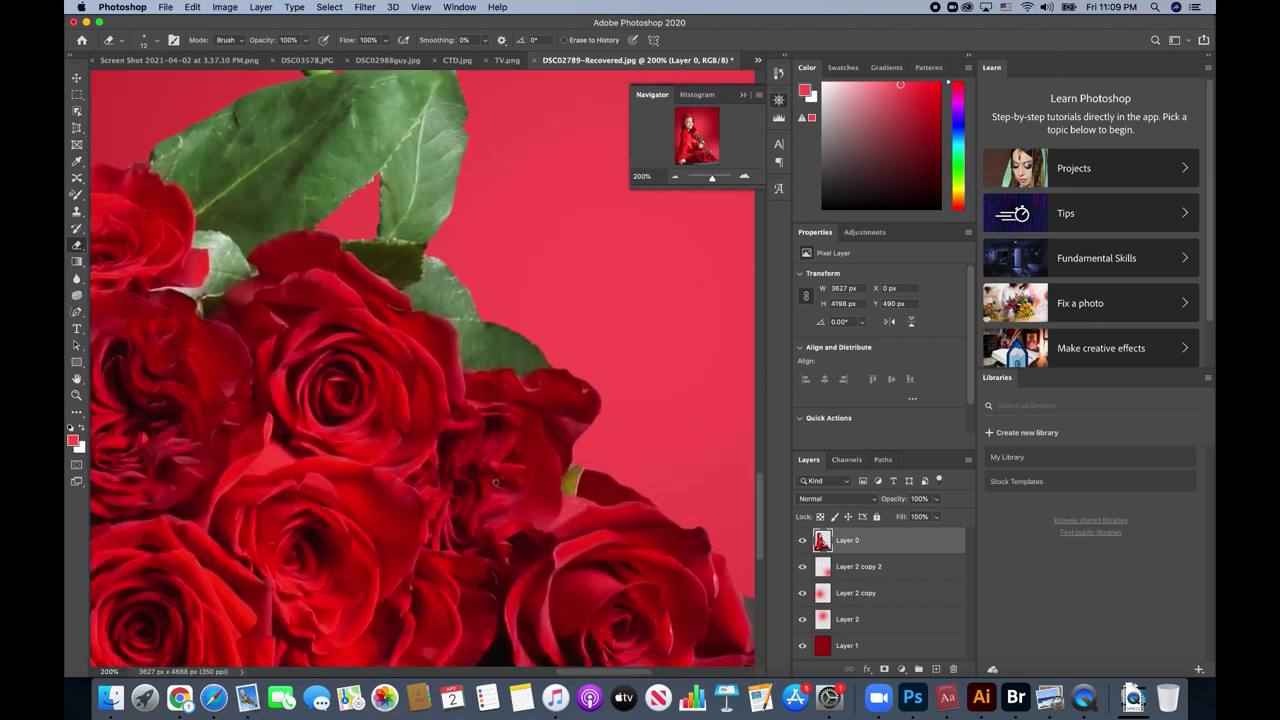
pyautogui.scroll(-5, 494, 483)
pyautogui.hscroll(4, 494, 483)
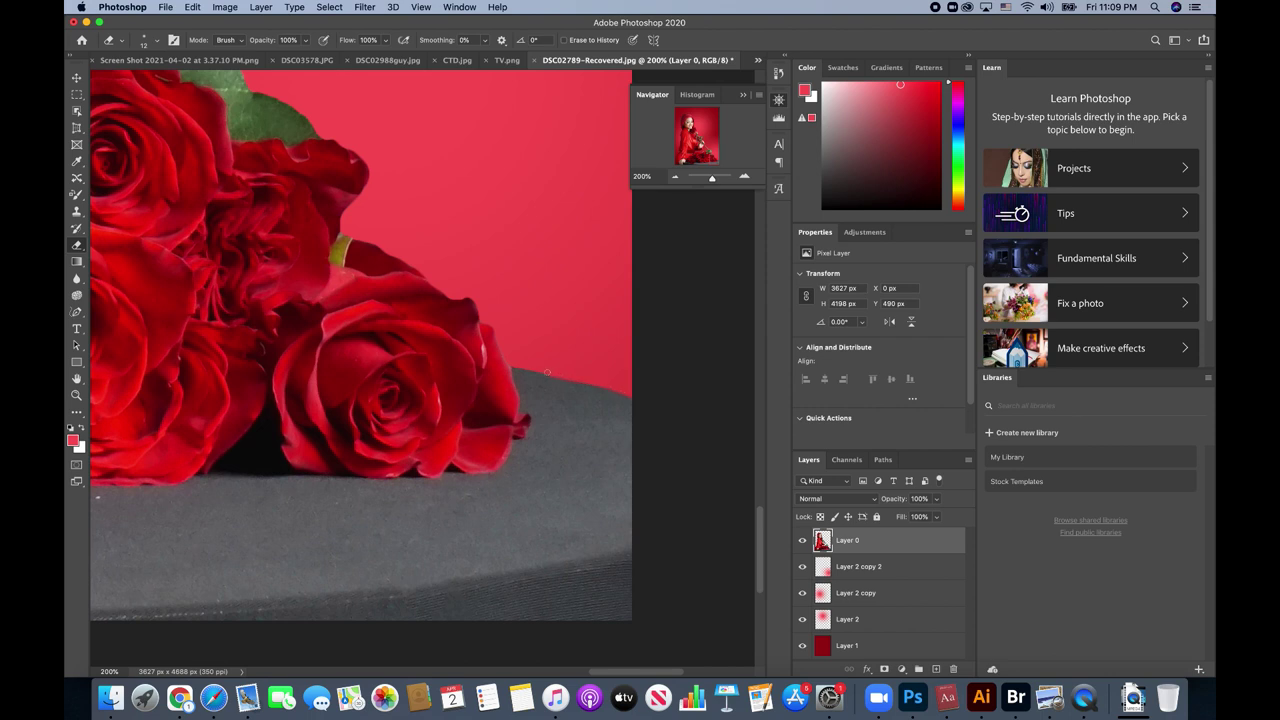
pyautogui.click(675, 177)
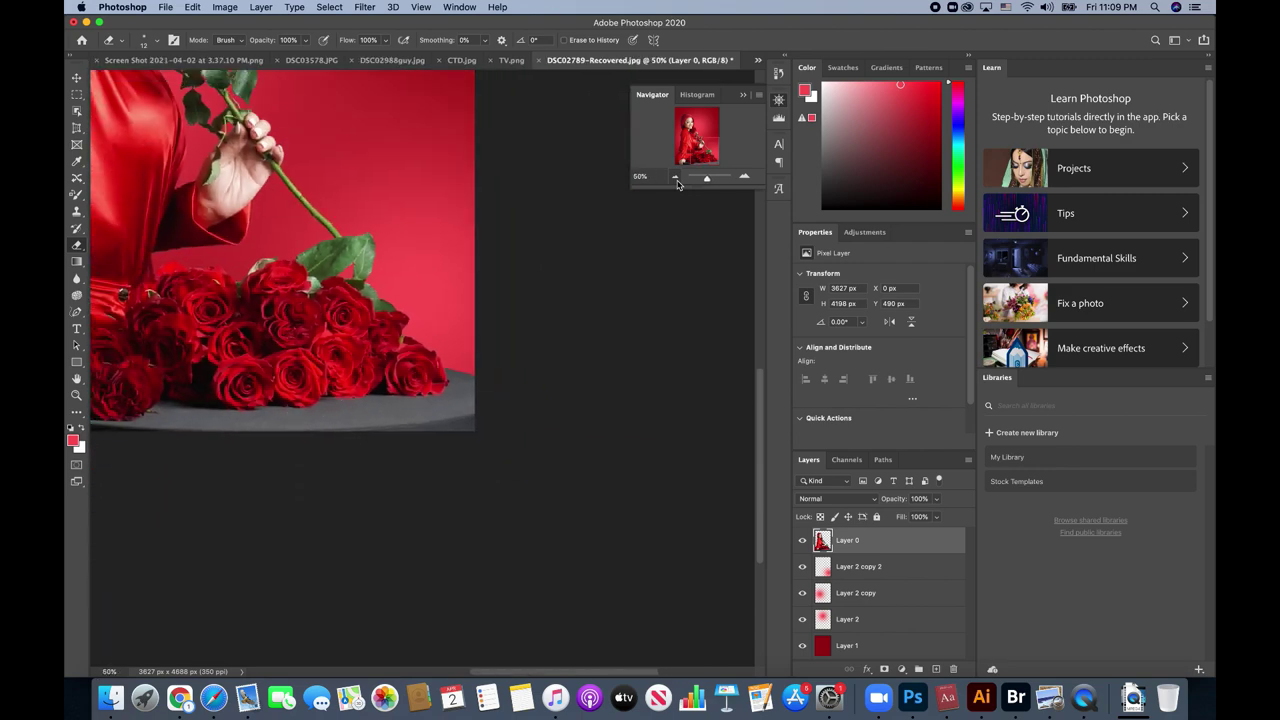
pyautogui.click(675, 177)
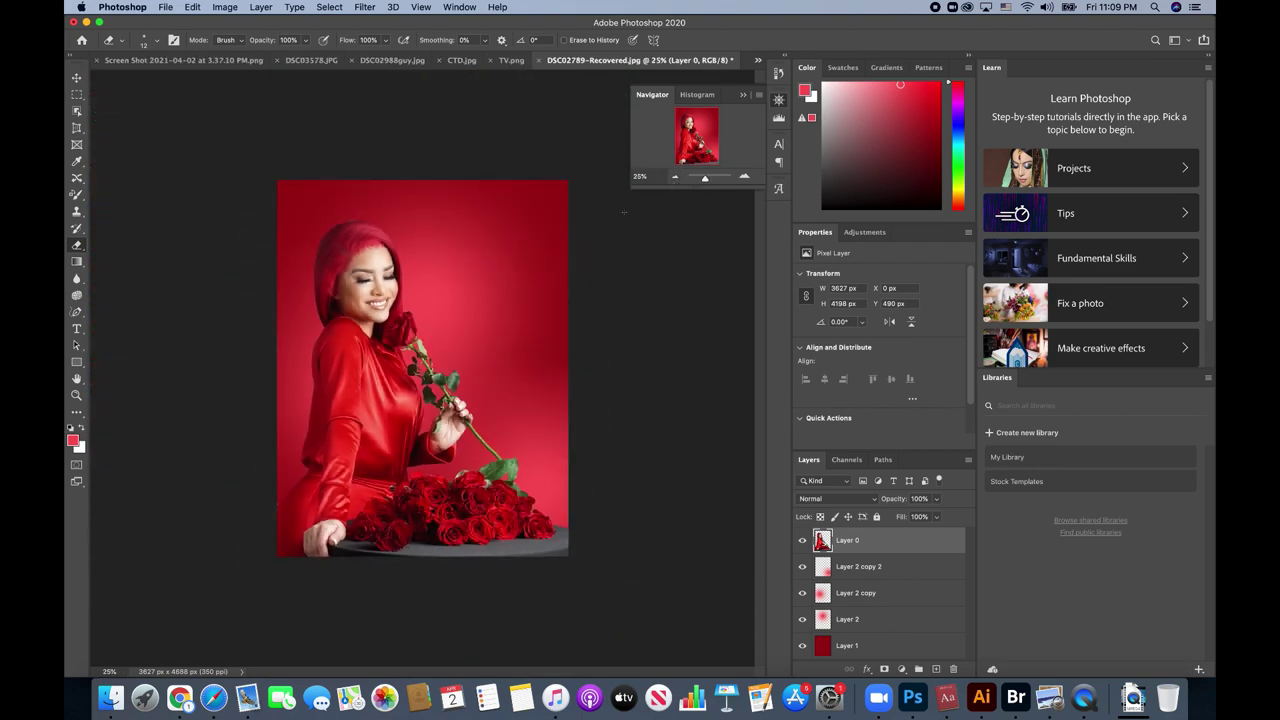
pyautogui.click(744, 179)
pyautogui.click(744, 179)
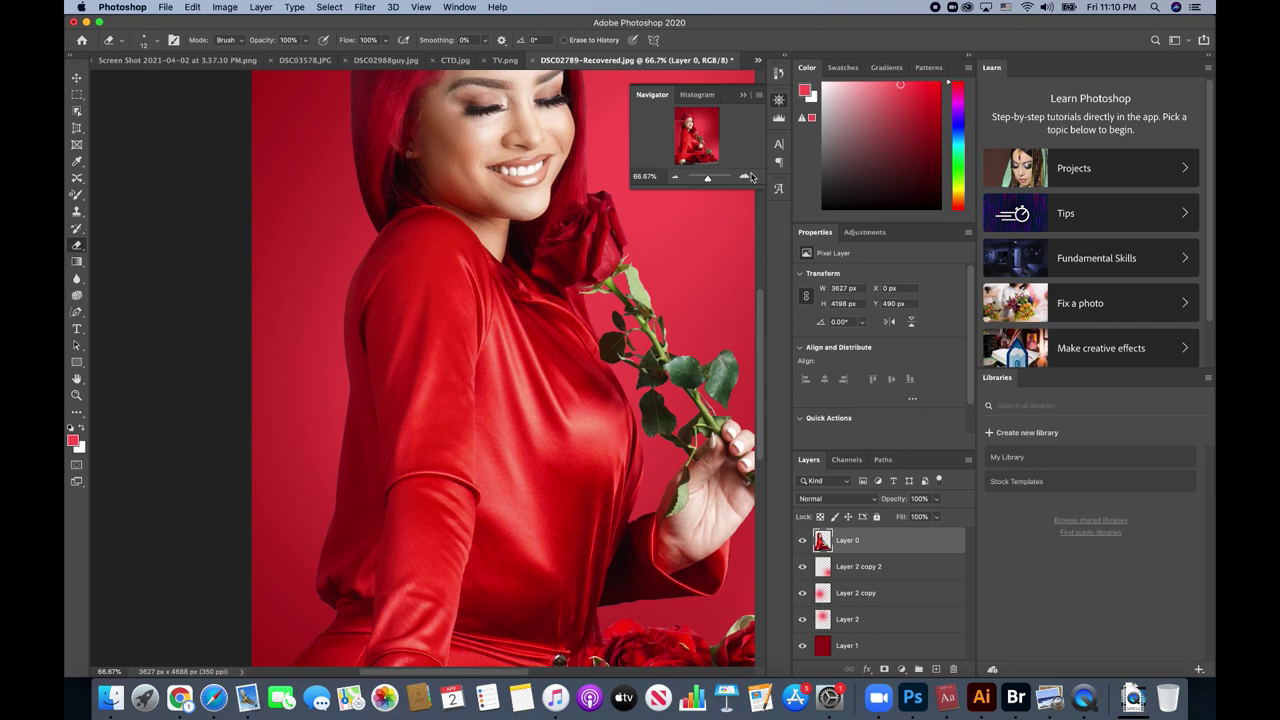
pyautogui.click(746, 177)
pyautogui.click(746, 177)
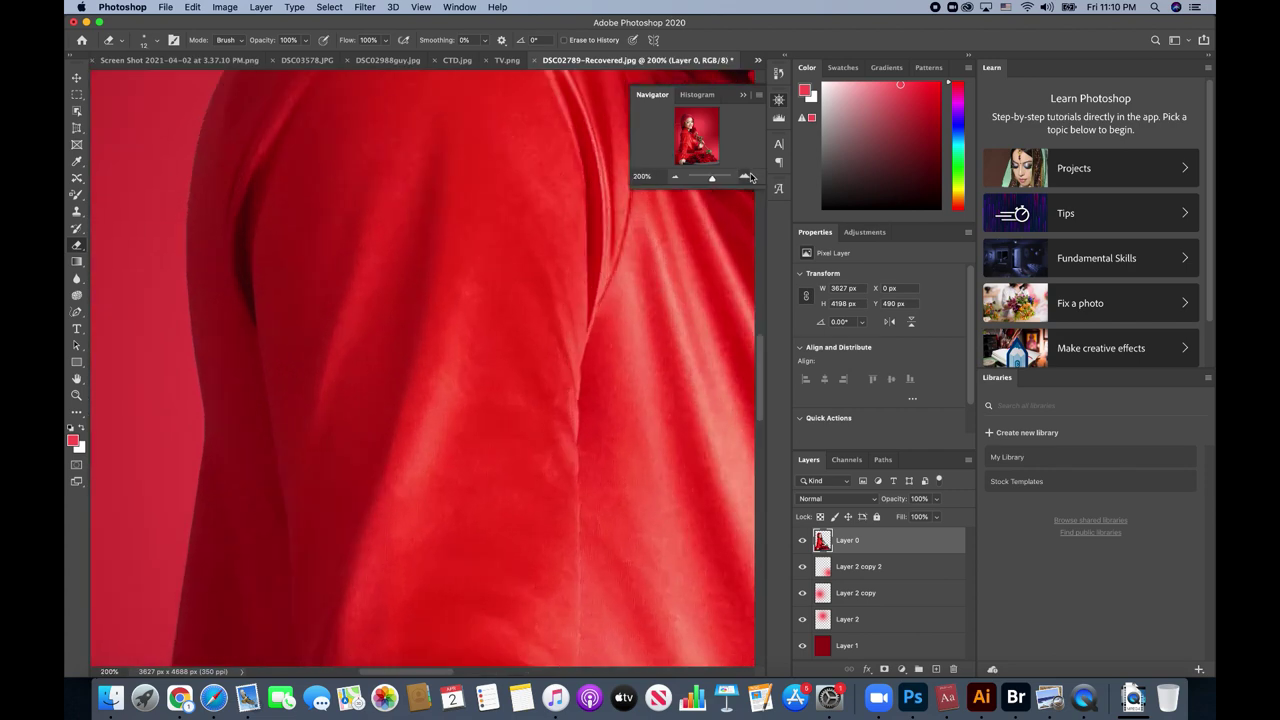
pyautogui.hscroll(-5, 200, 340)
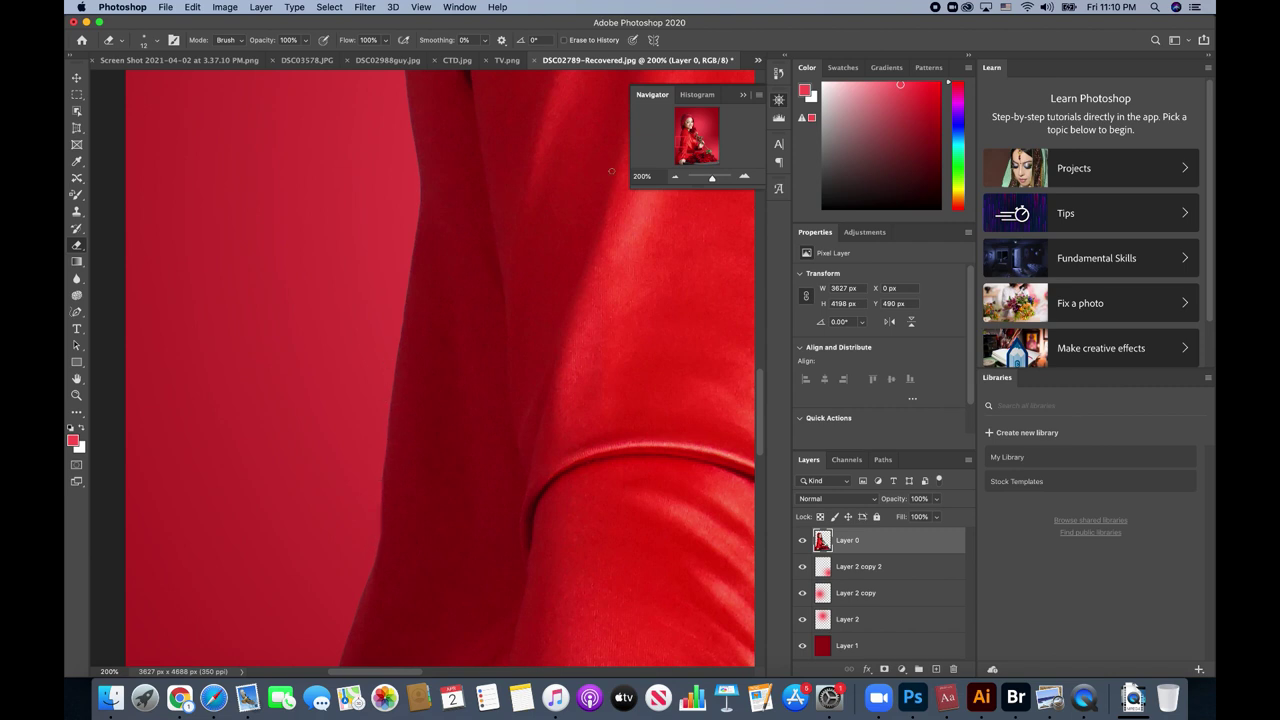
pyautogui.click(676, 177)
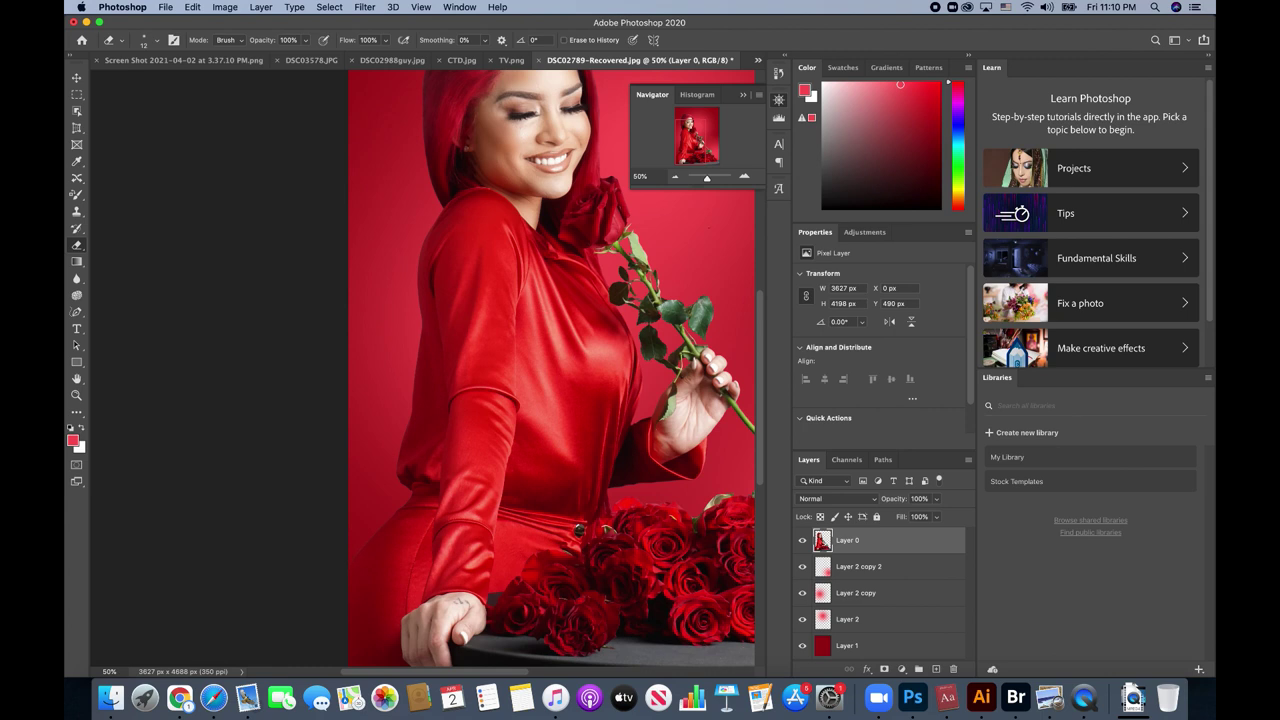
pyautogui.click(676, 177)
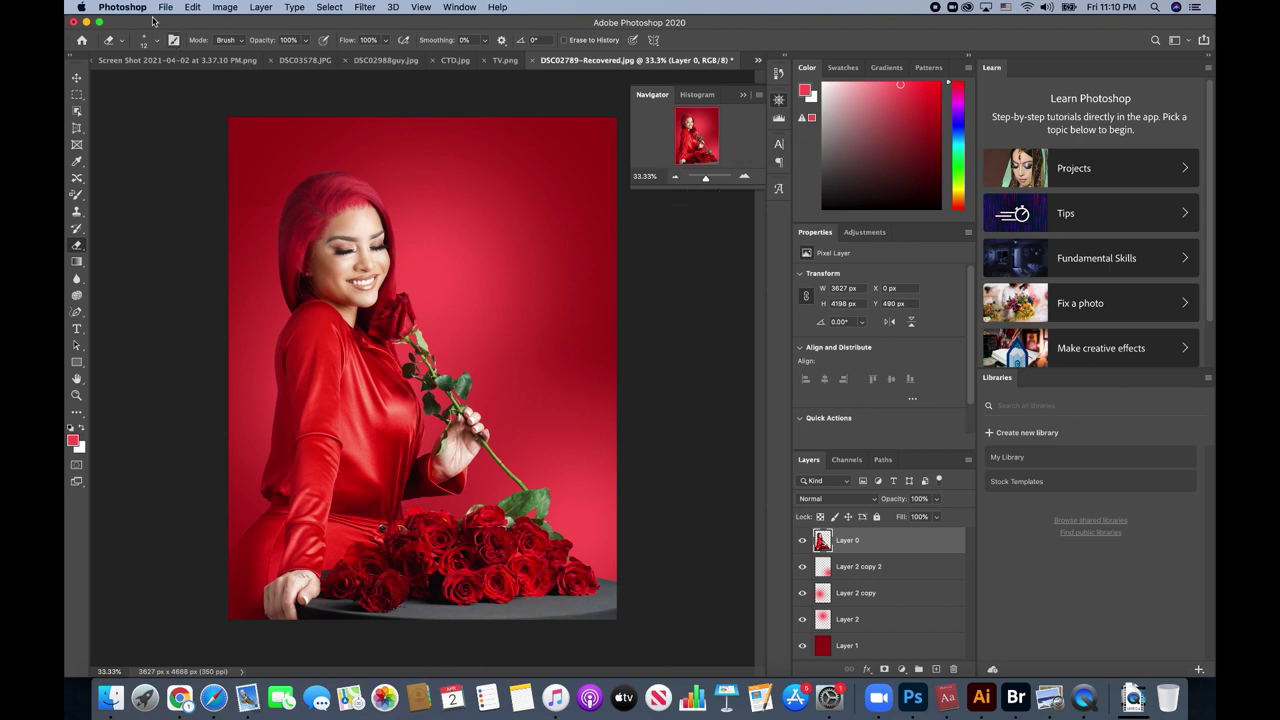
# - Move the Layer 2 copy 2 glow up and to the right behind the woman
pyautogui.click(77, 78)
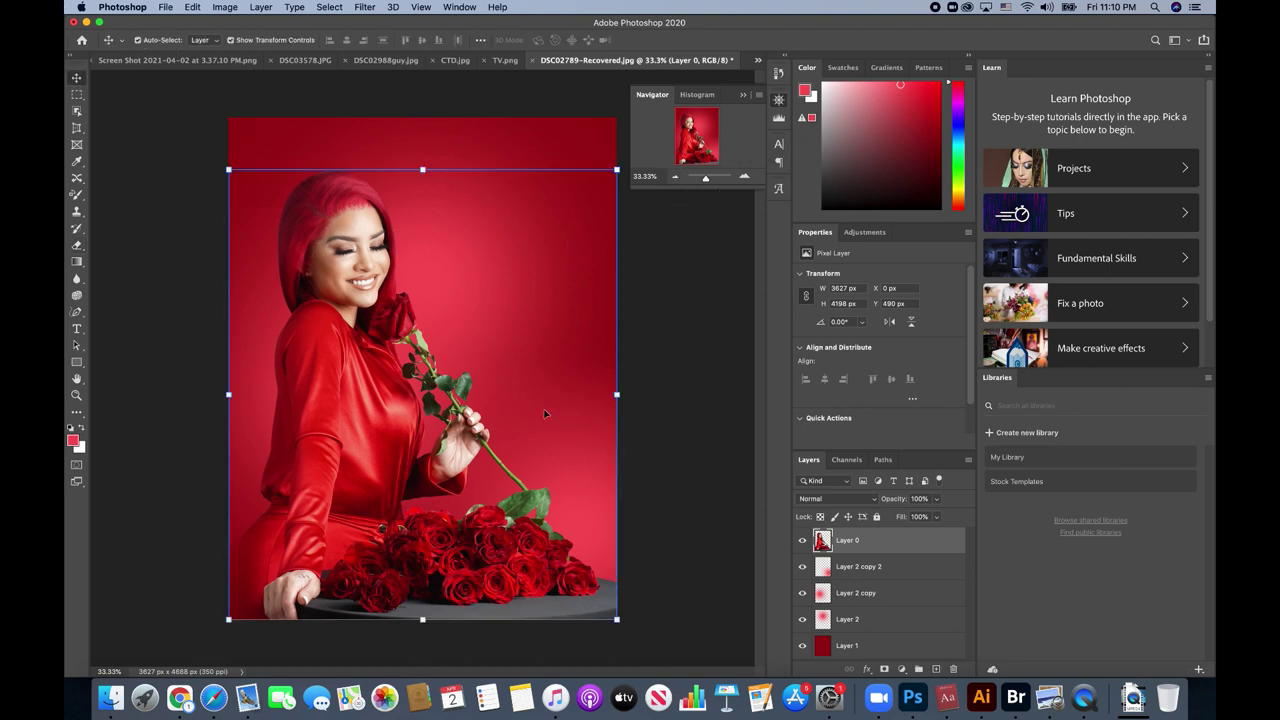
pyautogui.moveTo(575, 441)
pyautogui.mouseDown()
pyautogui.moveTo(562, 383)
pyautogui.moveTo(625, 428)
pyautogui.mouseUp()
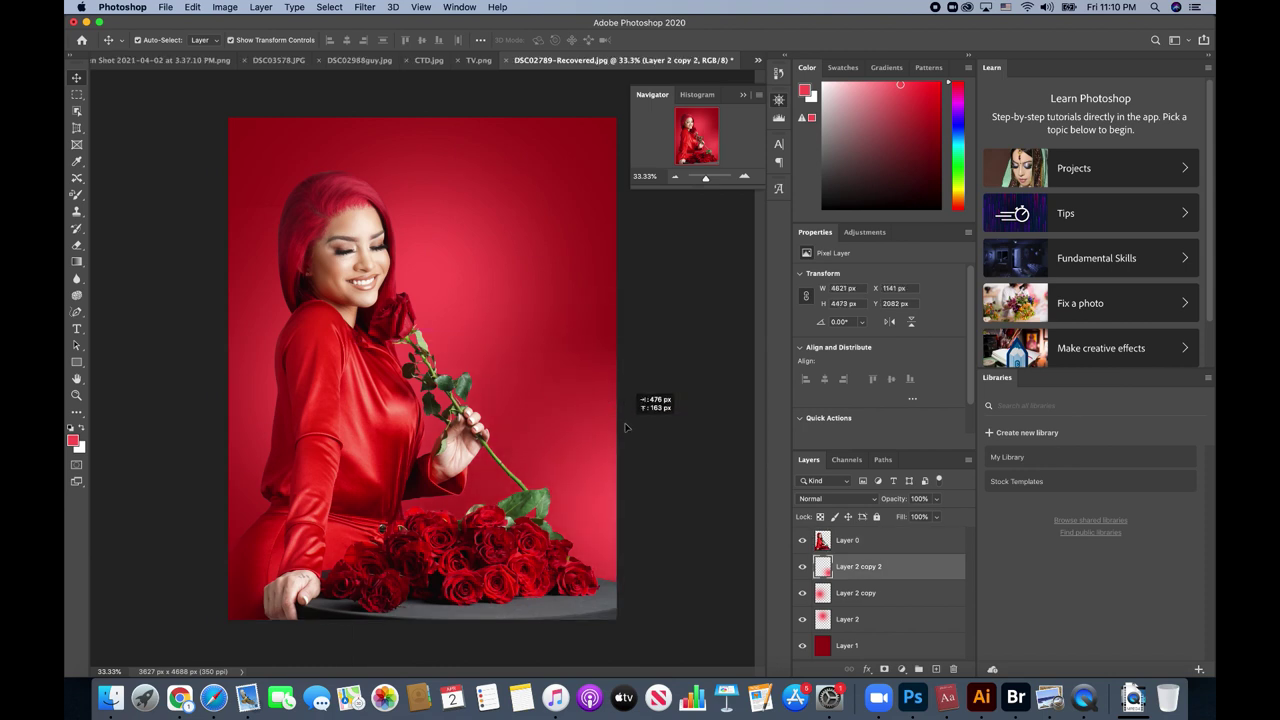
pyautogui.moveTo(625, 428); pyautogui.dragTo(612, 402)
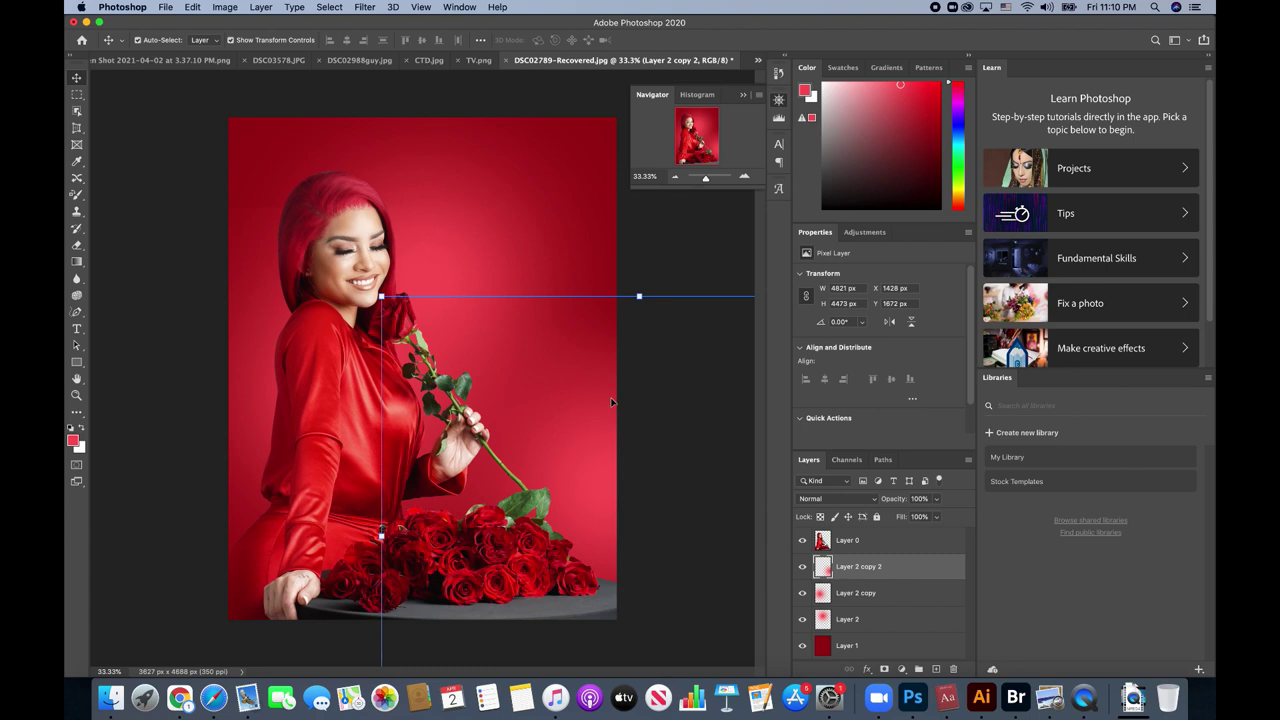
pyautogui.click(166, 7)
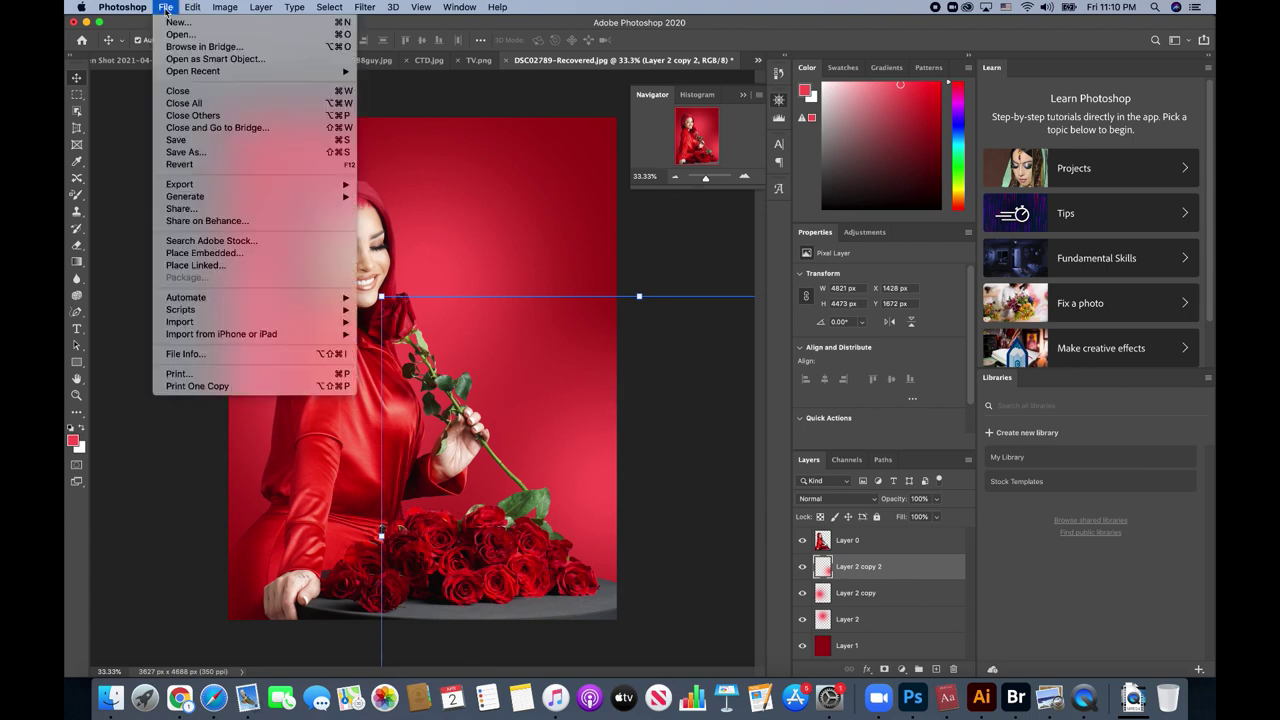
# - Open Rose-Petals-PNG-officialpsds-com.png from Downloads by searching 'rose', and float its window
pyautogui.click(170, 38)
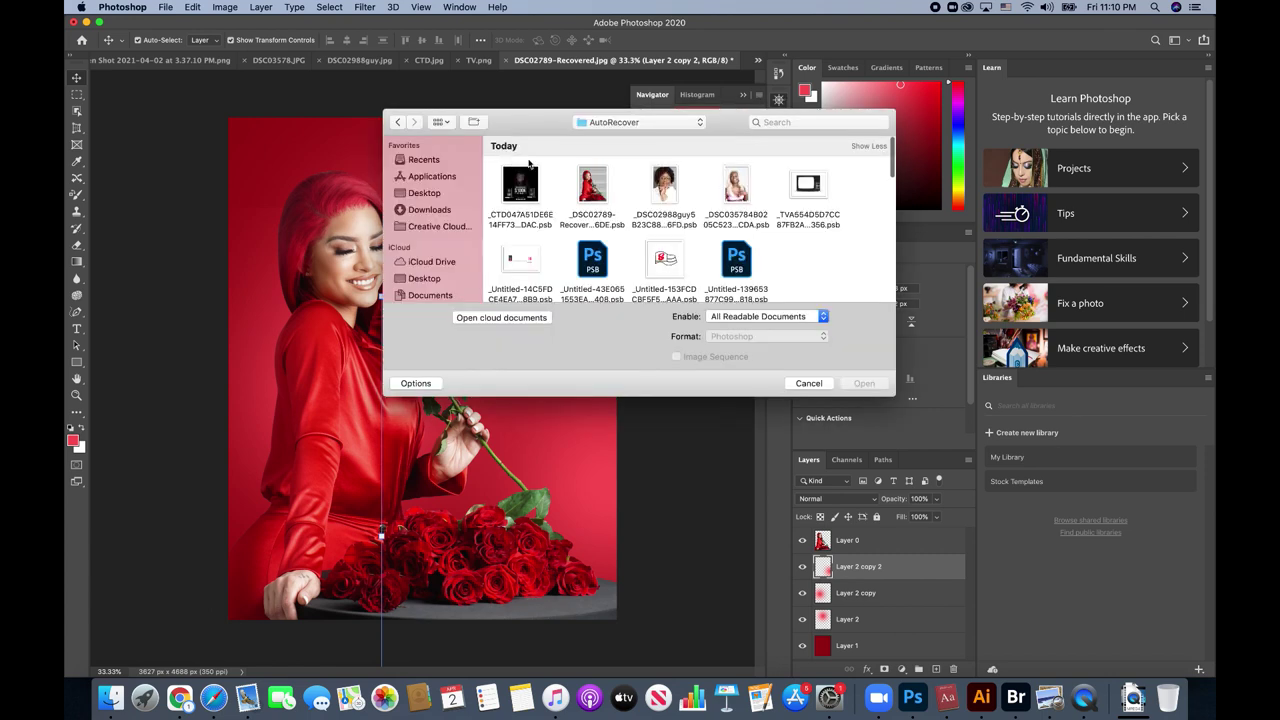
pyautogui.click(429, 209)
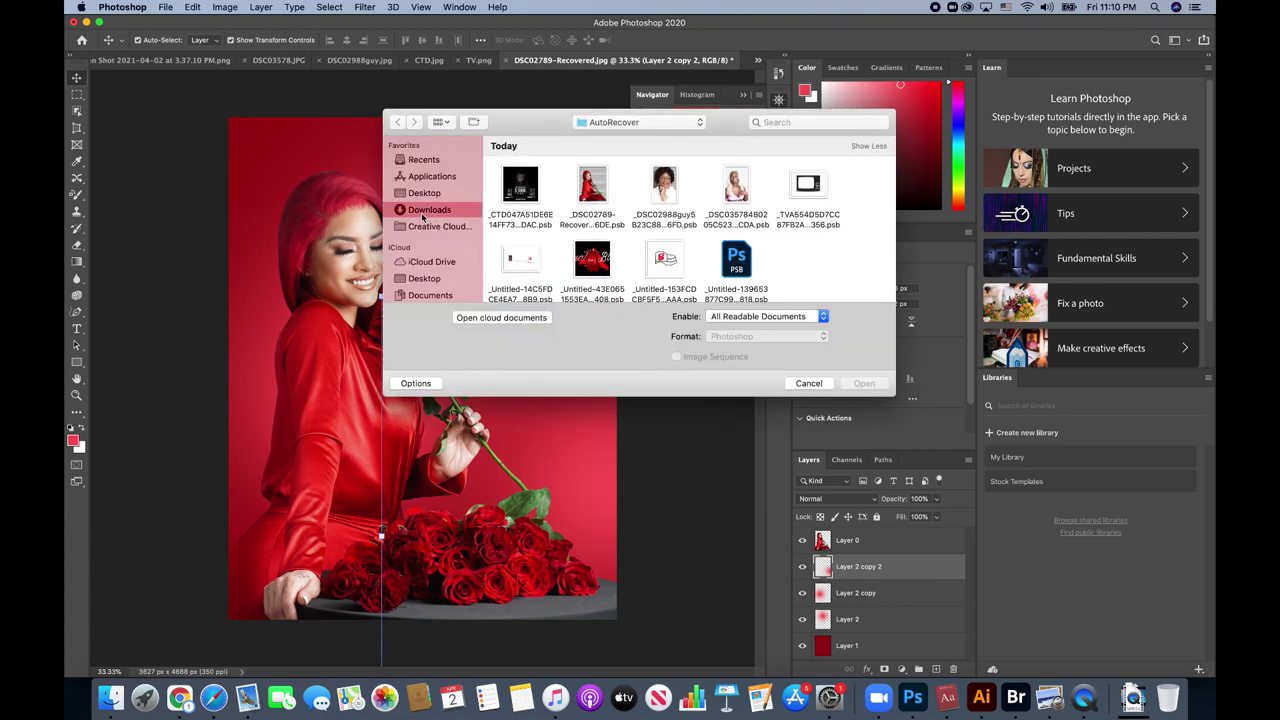
pyautogui.click(778, 122)
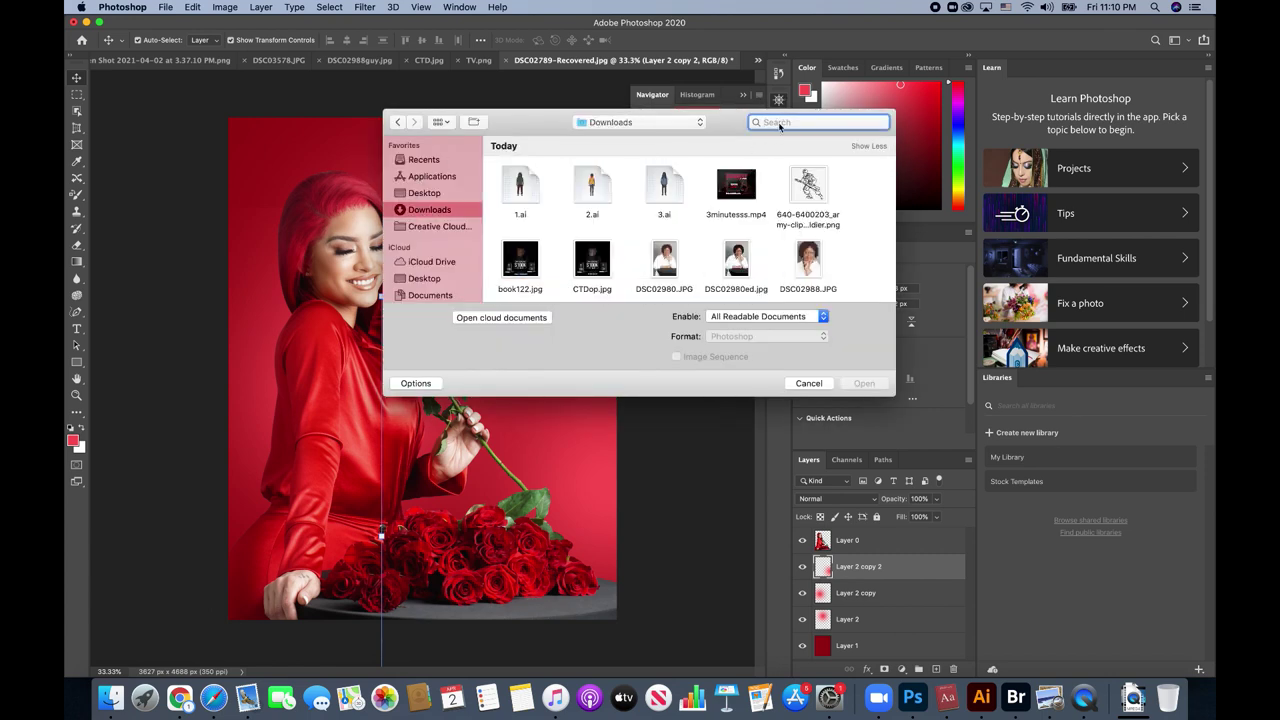
pyautogui.write('rose')
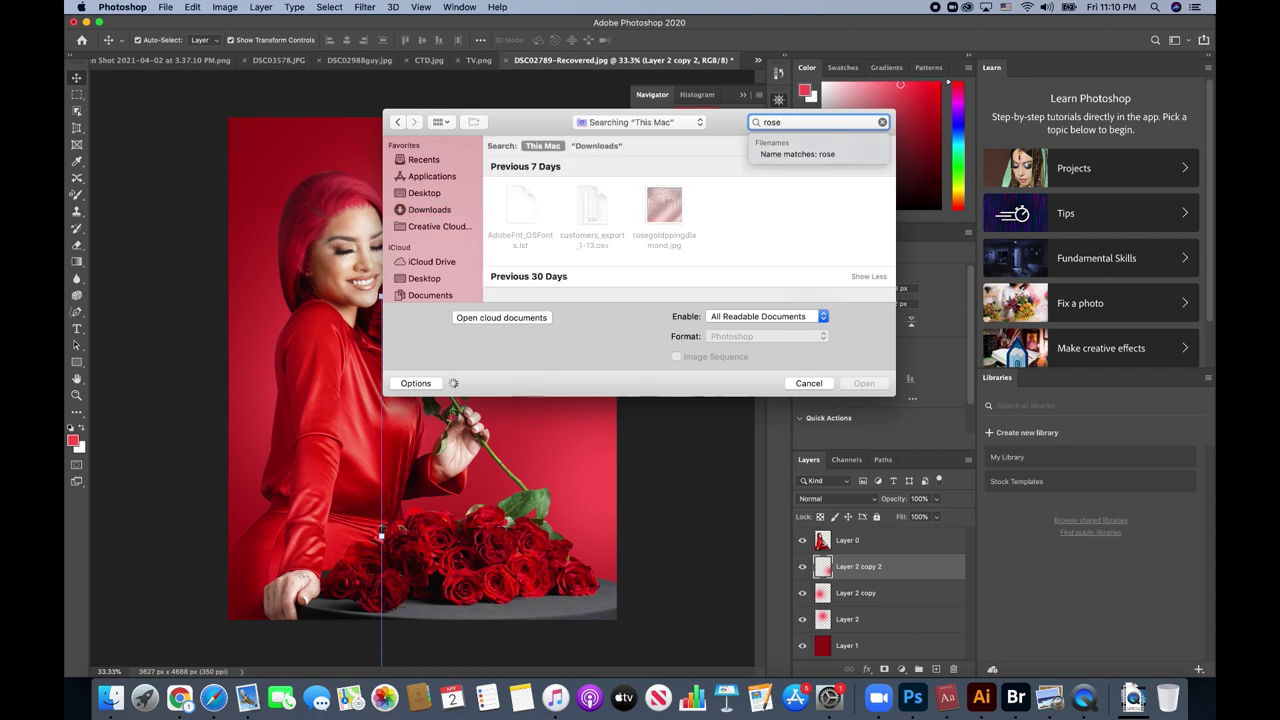
pyautogui.scroll(-3, 788, 235)
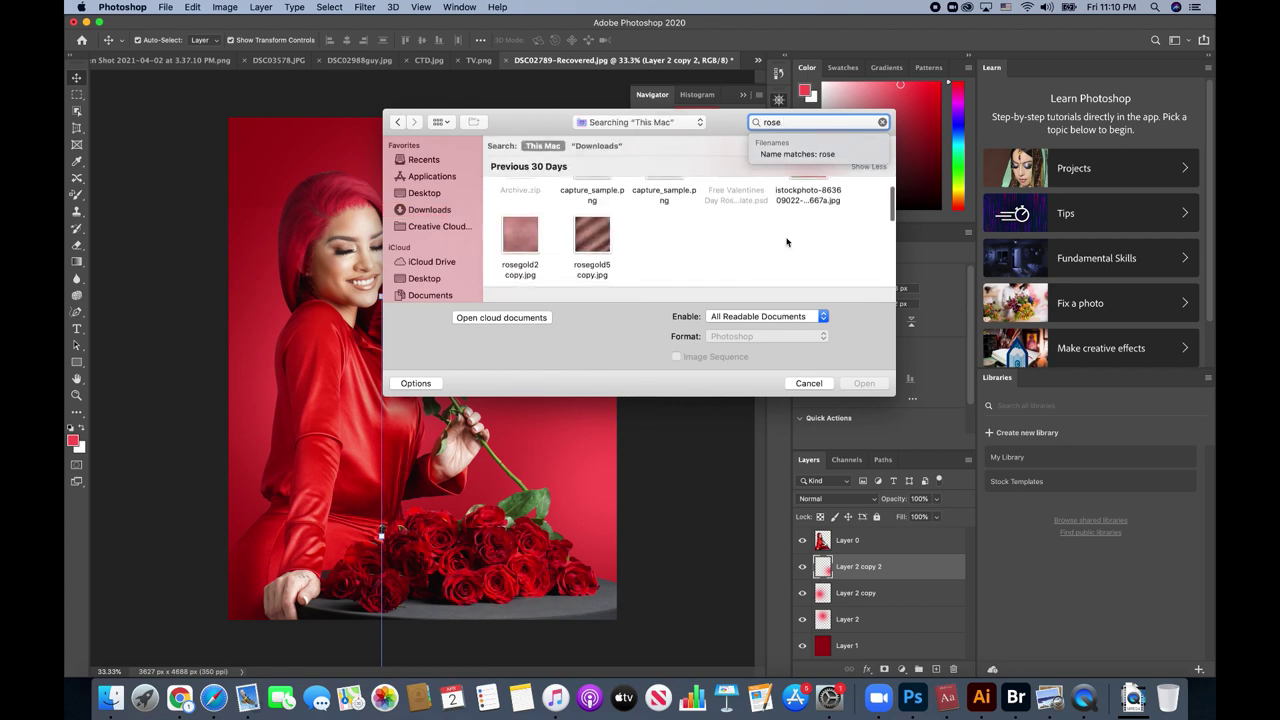
pyautogui.scroll(-2, 788, 240)
pyautogui.scroll(-2, 788, 240)
pyautogui.scroll(-2, 788, 240)
pyautogui.doubleClick(736, 210)
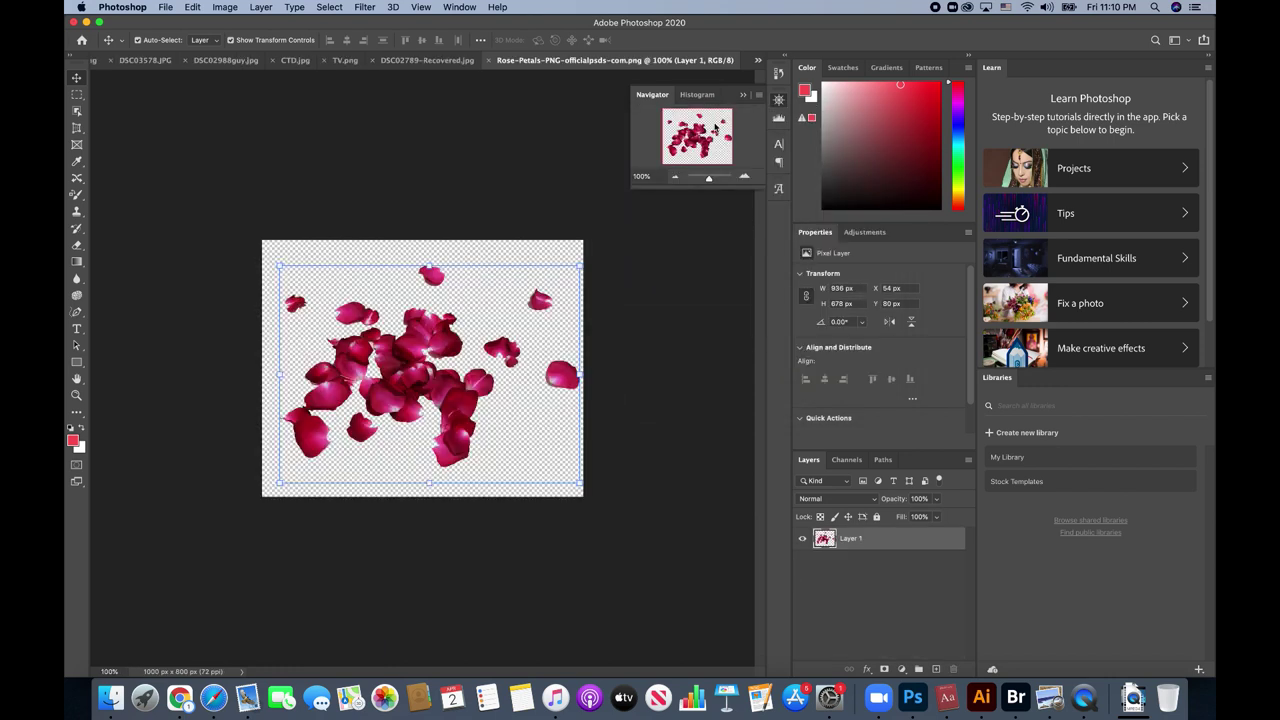
pyautogui.moveTo(662, 60); pyautogui.dragTo(675, 241)
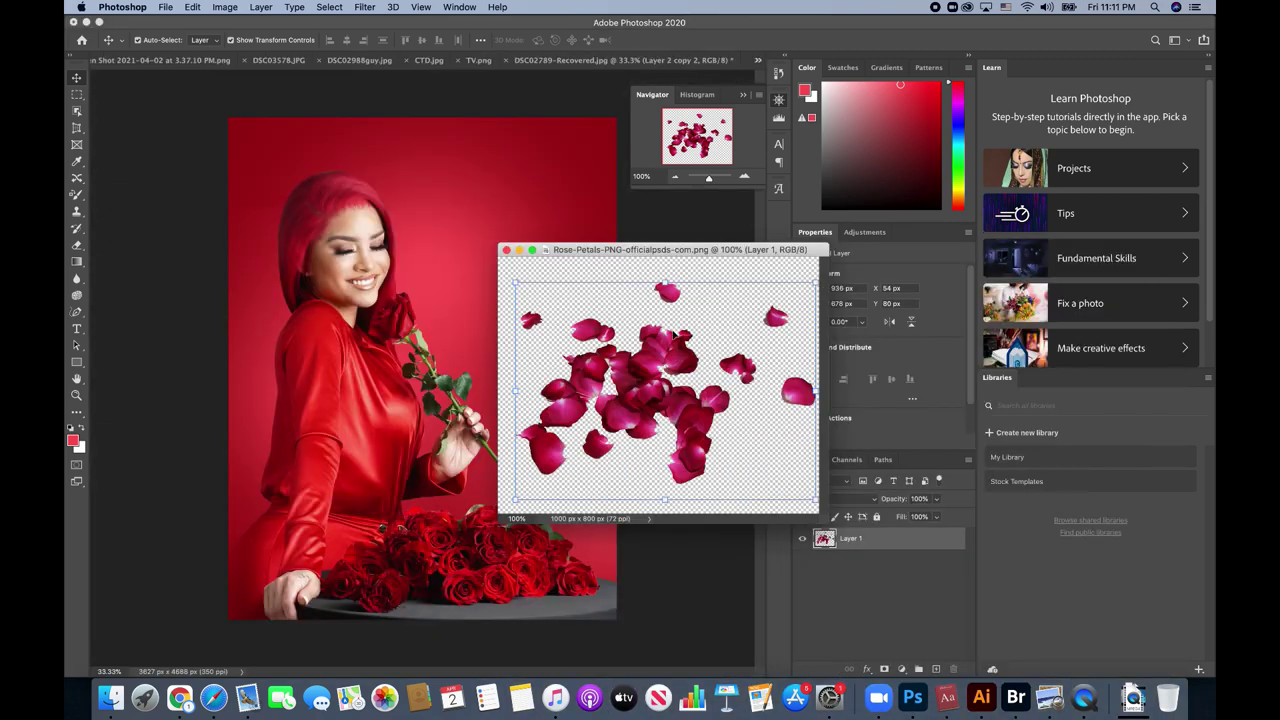
# - Bring the petals into the composite as Layer 3, enlarged to about 3064 × 2221 px and slightly tilted
pyautogui.moveTo(590, 378); pyautogui.dragTo(472, 333)
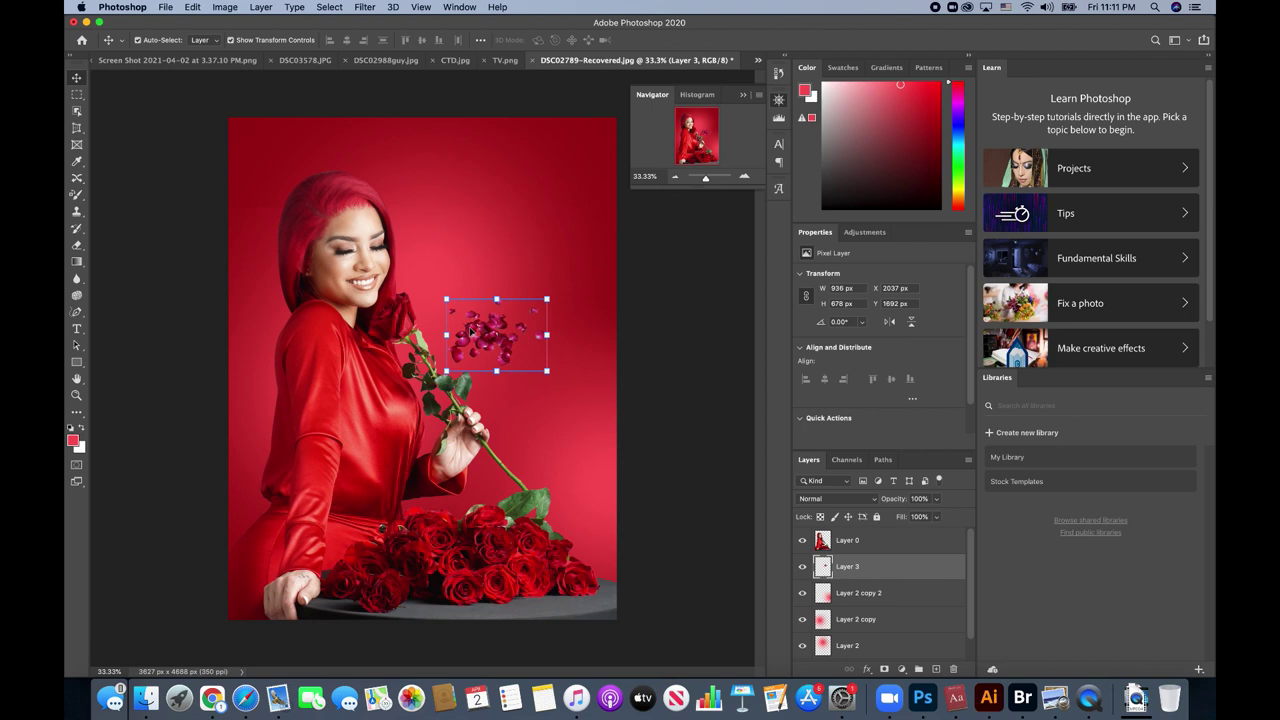
pyautogui.moveTo(439, 294); pyautogui.dragTo(277, 175)
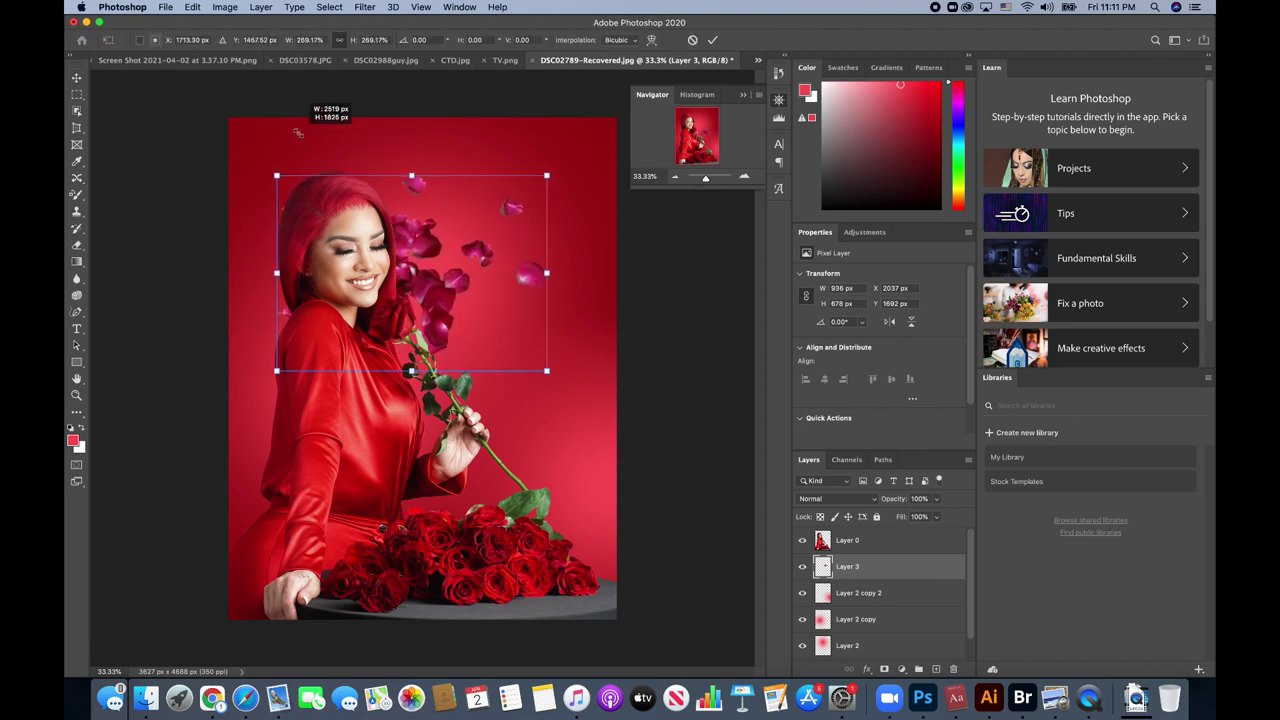
pyautogui.moveTo(550, 380)
pyautogui.mouseDown()
pyautogui.moveTo(578, 368)
pyautogui.moveTo(598, 414)
pyautogui.mouseUp()
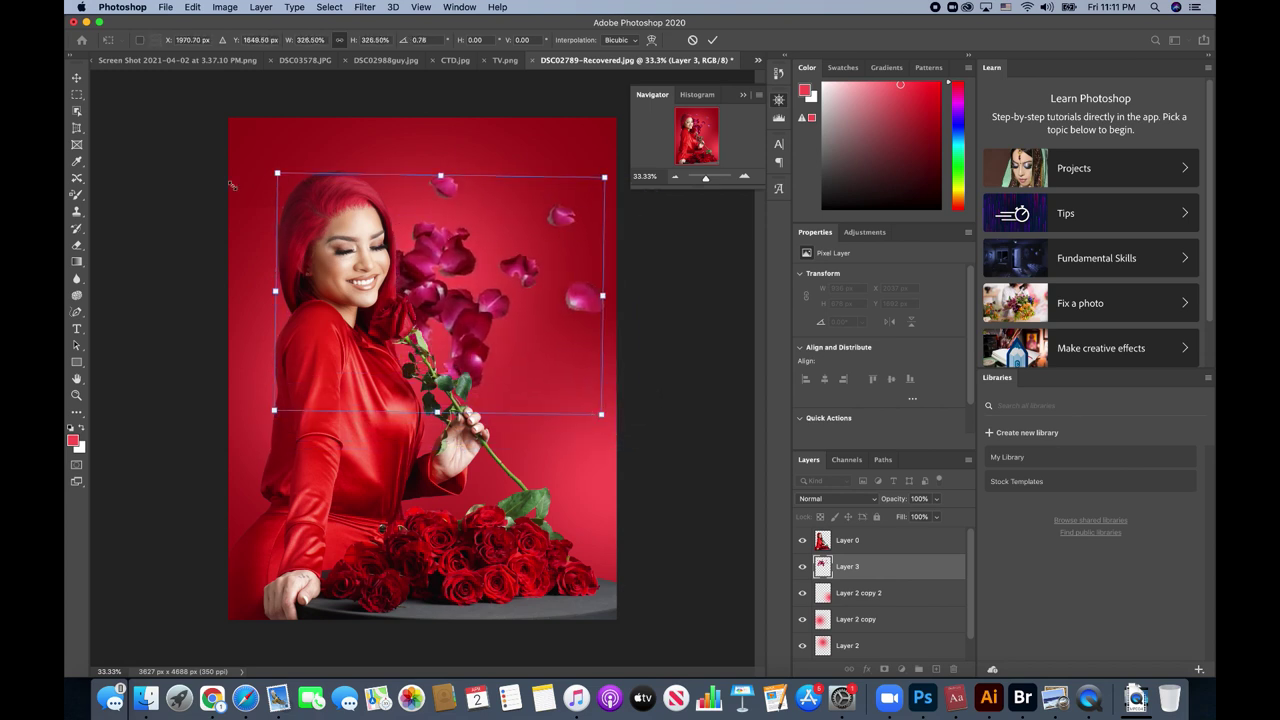
pyautogui.press('Return')
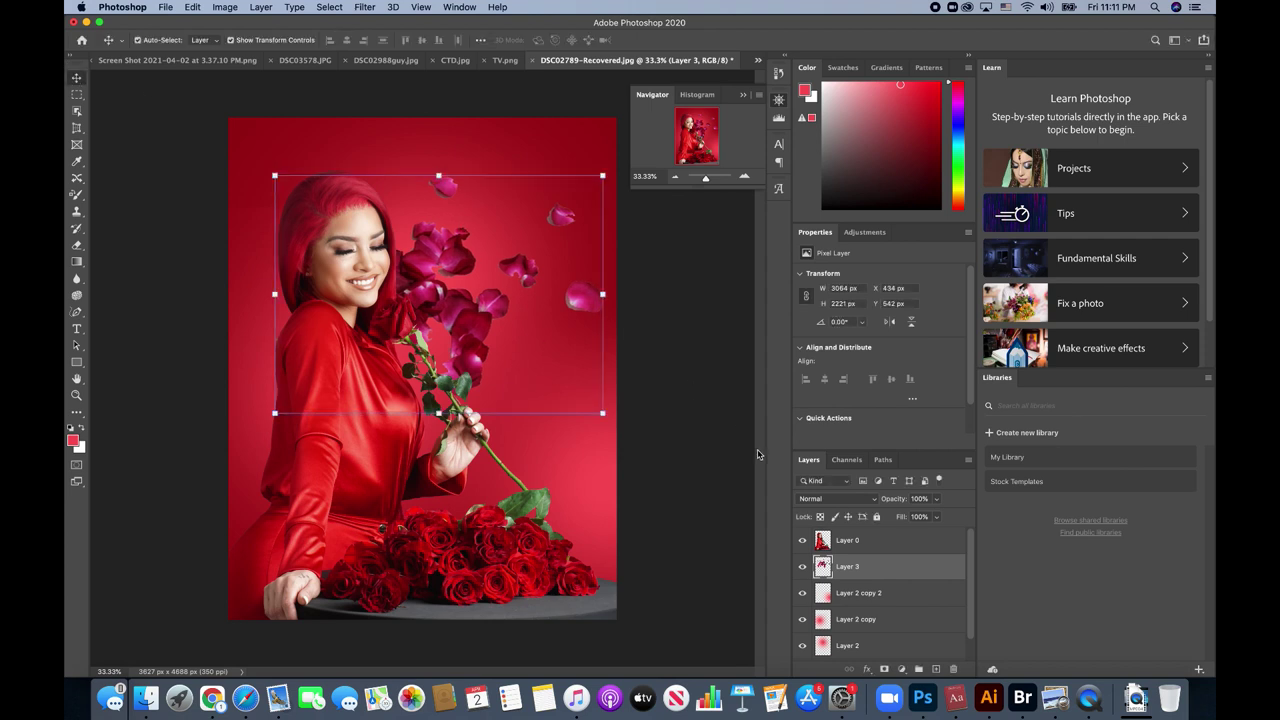
pyautogui.click(818, 497)
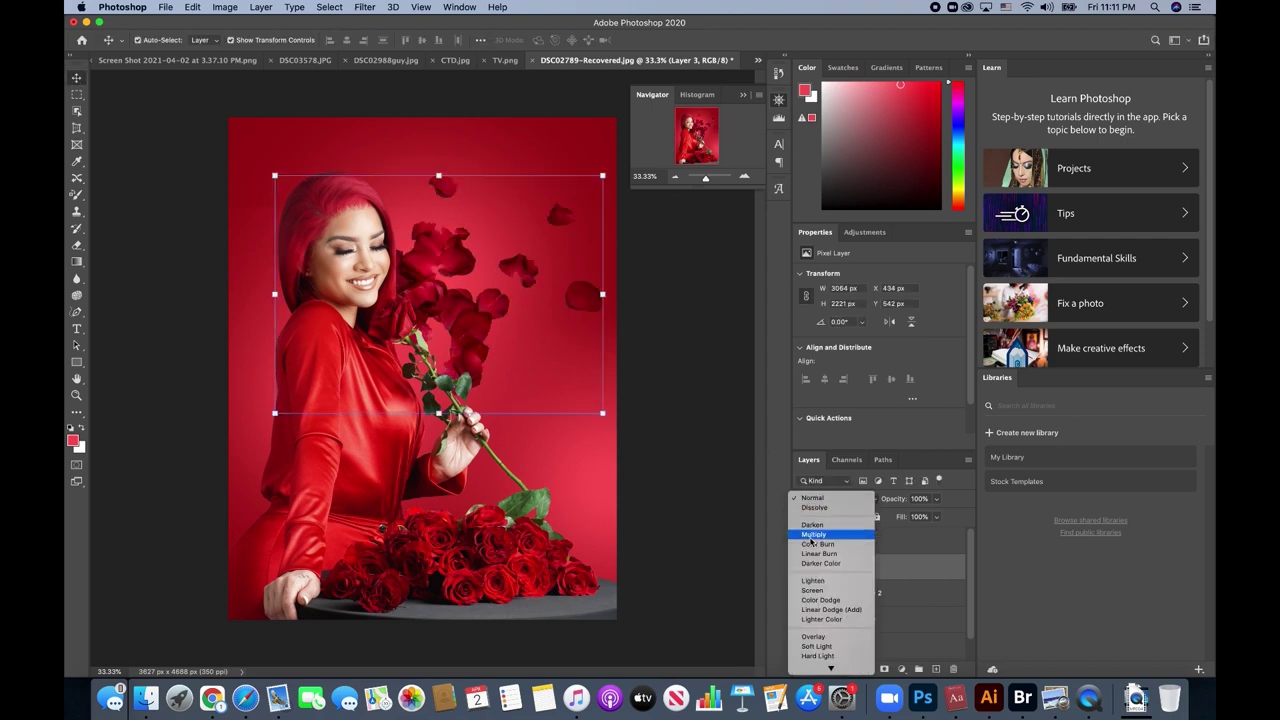
# - Set the petals layer to Multiply and move it down over the woman's chest and rose
pyautogui.click(811, 540)
pyautogui.moveTo(545, 250)
pyautogui.mouseDown()
pyautogui.moveTo(598, 210)
pyautogui.moveTo(634, 564)
pyautogui.moveTo(478, 503)
pyautogui.moveTo(390, 530)
pyautogui.moveTo(495, 465)
pyautogui.moveTo(556, 451)
pyautogui.moveTo(480, 395)
pyautogui.moveTo(472, 422)
pyautogui.mouseUp()
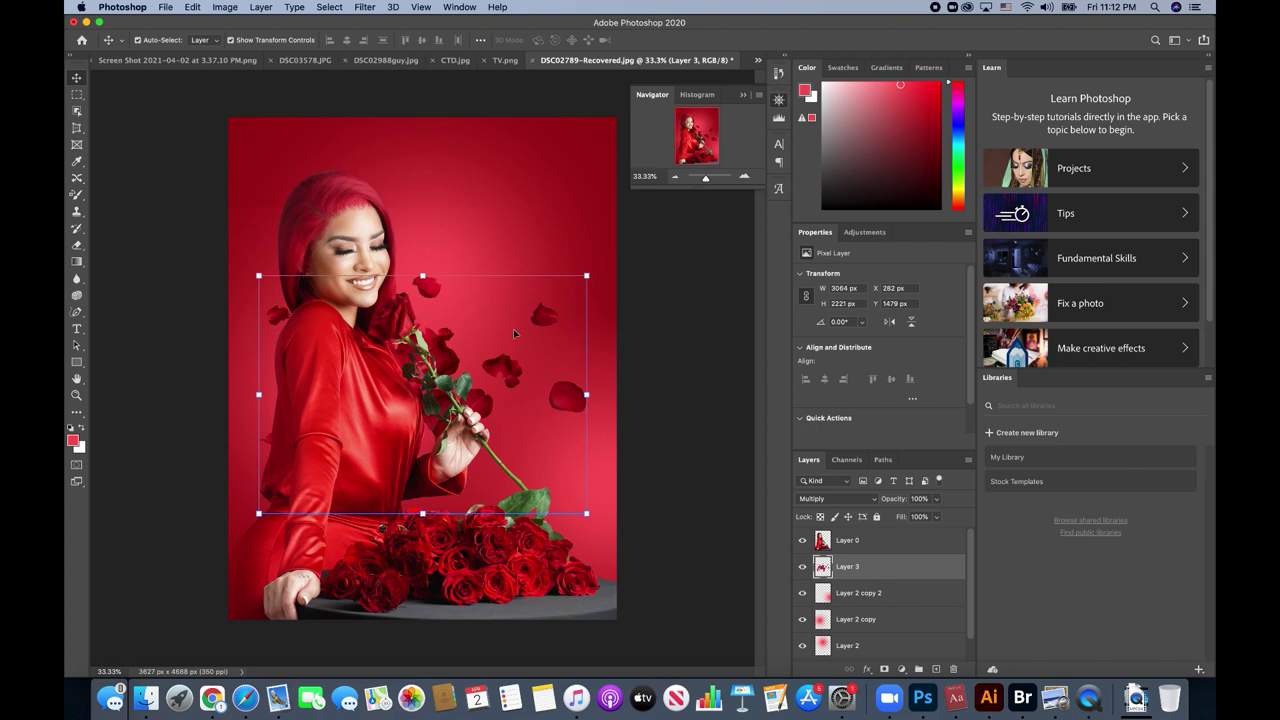
pyautogui.click(166, 7)
pyautogui.click(186, 41)
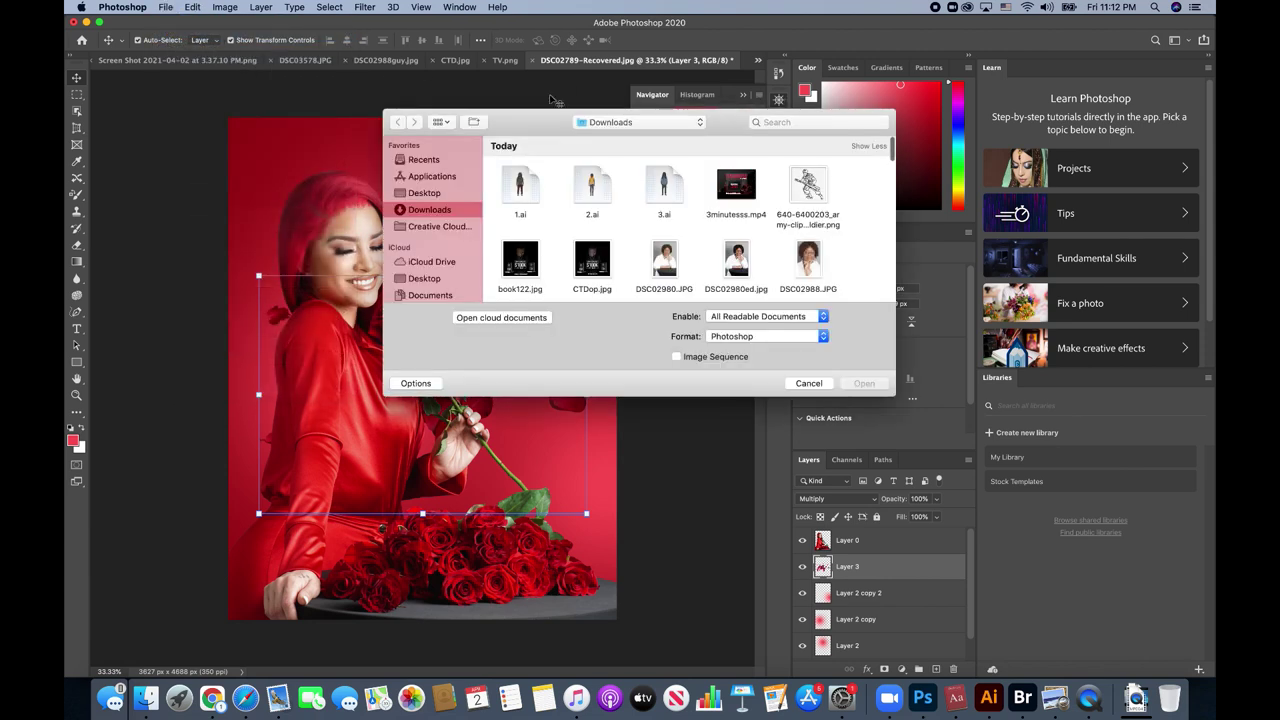
pyautogui.click(810, 122)
pyautogui.write('r')
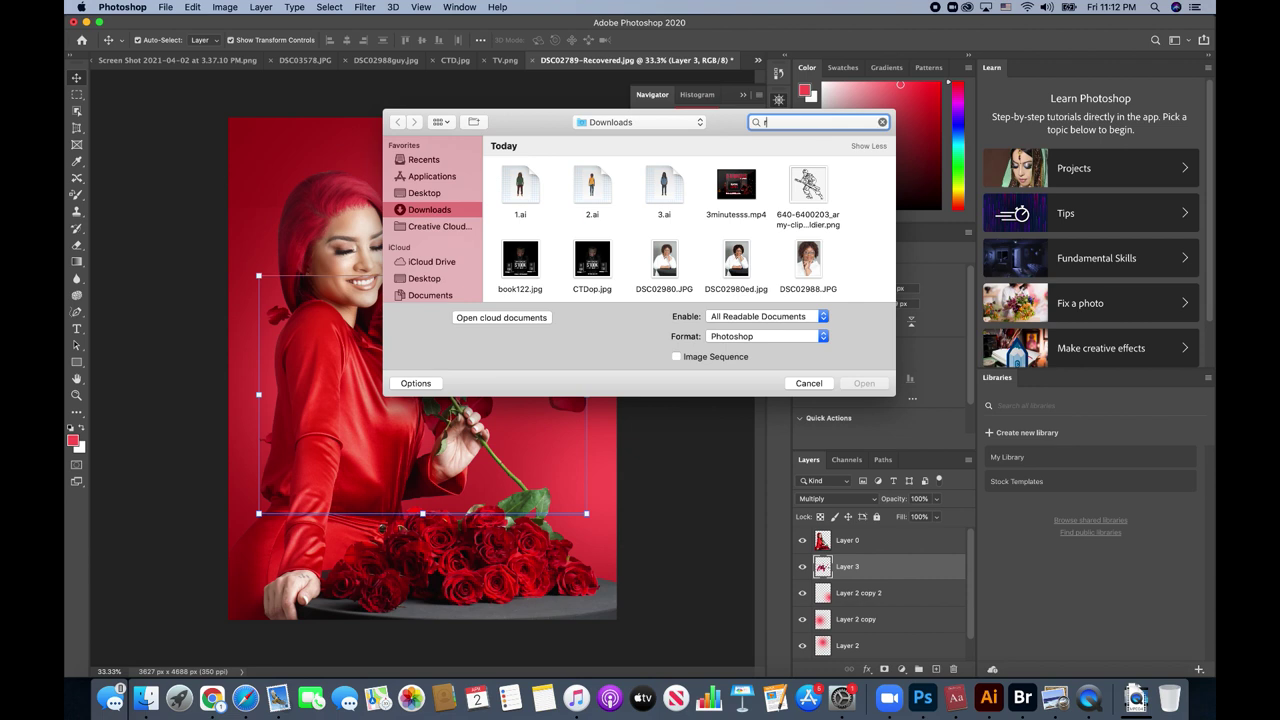
pyautogui.write('ose pedd')
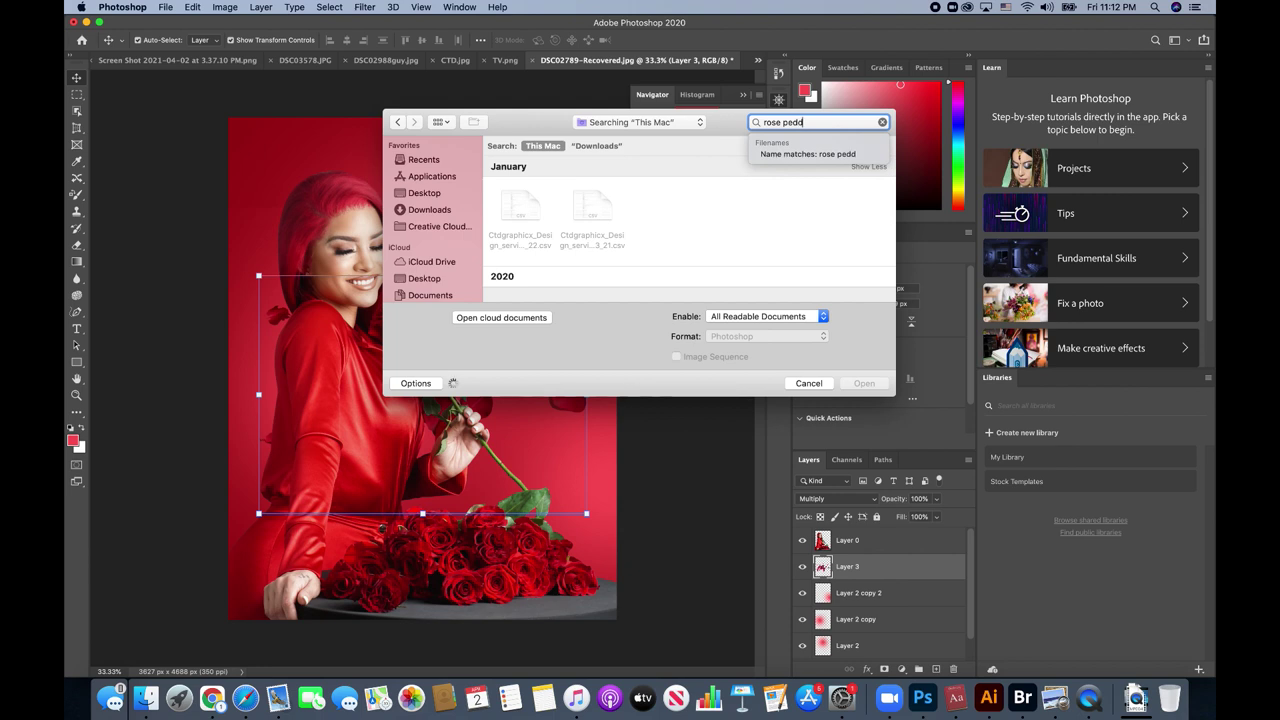
pyautogui.press('BackSpace')
pyautogui.press('BackSpace')
pyautogui.press('BackSpace')
pyautogui.press('BackSpace')
pyautogui.press('BackSpace')
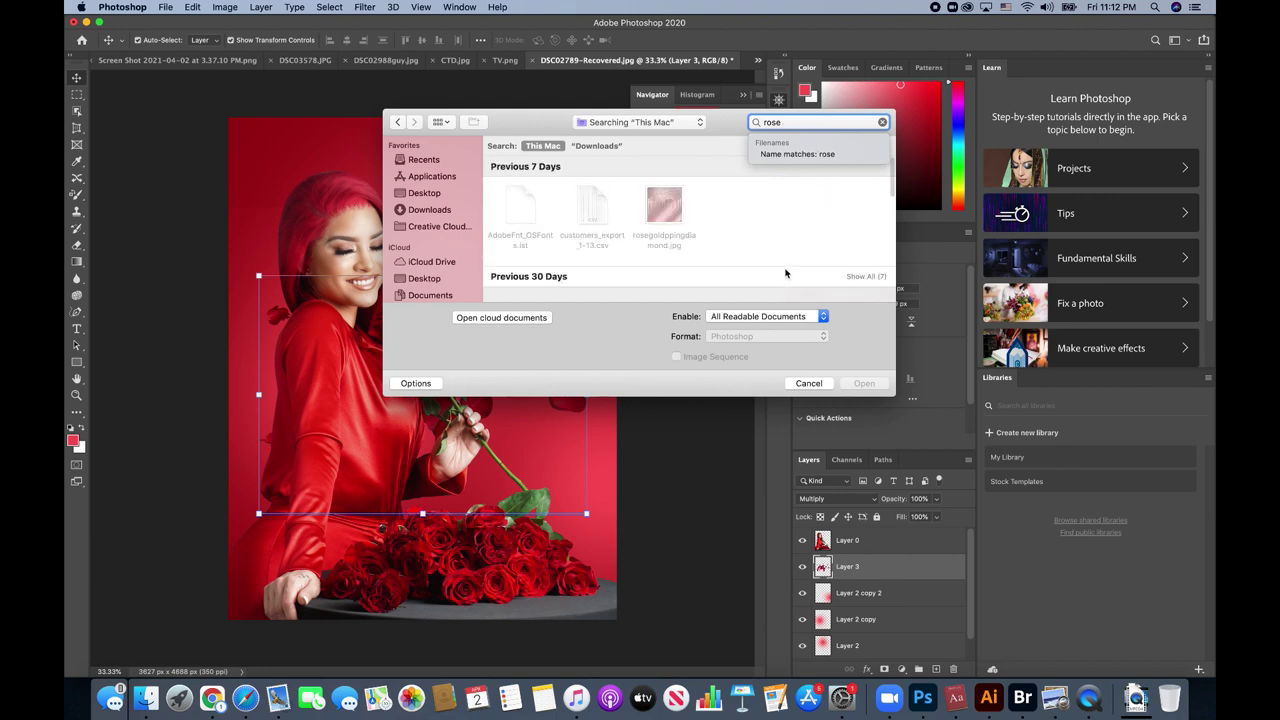
pyautogui.scroll(-5, 785, 273)
pyautogui.scroll(-2, 787, 250)
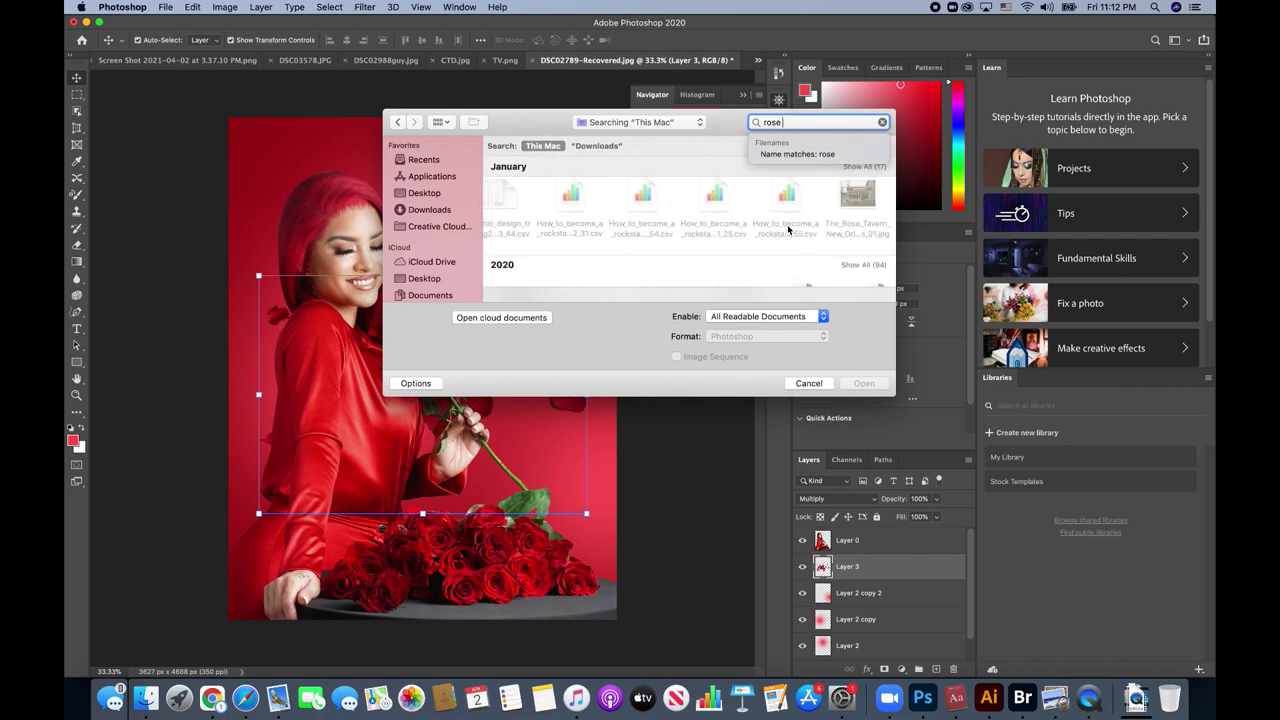
pyautogui.scroll(-3, 787, 230)
pyautogui.scroll(2, 787, 230)
pyautogui.scroll(-2, 787, 230)
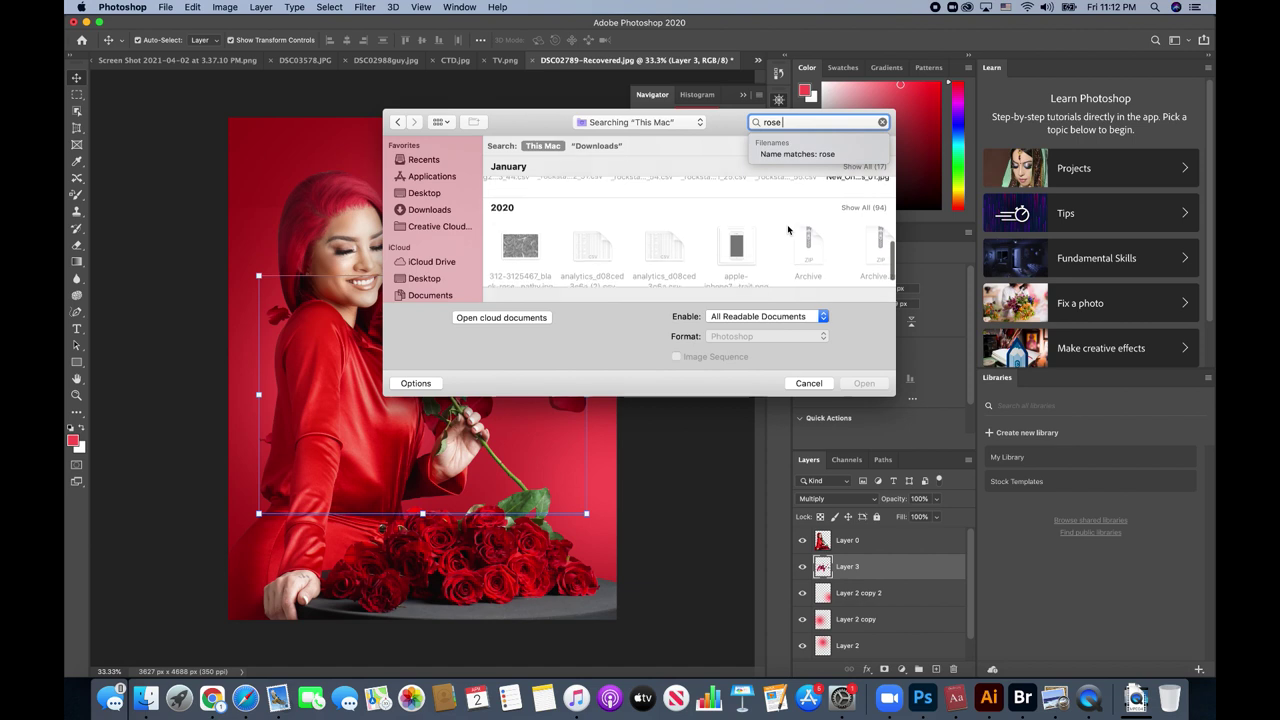
pyautogui.hscroll(5, 787, 230)
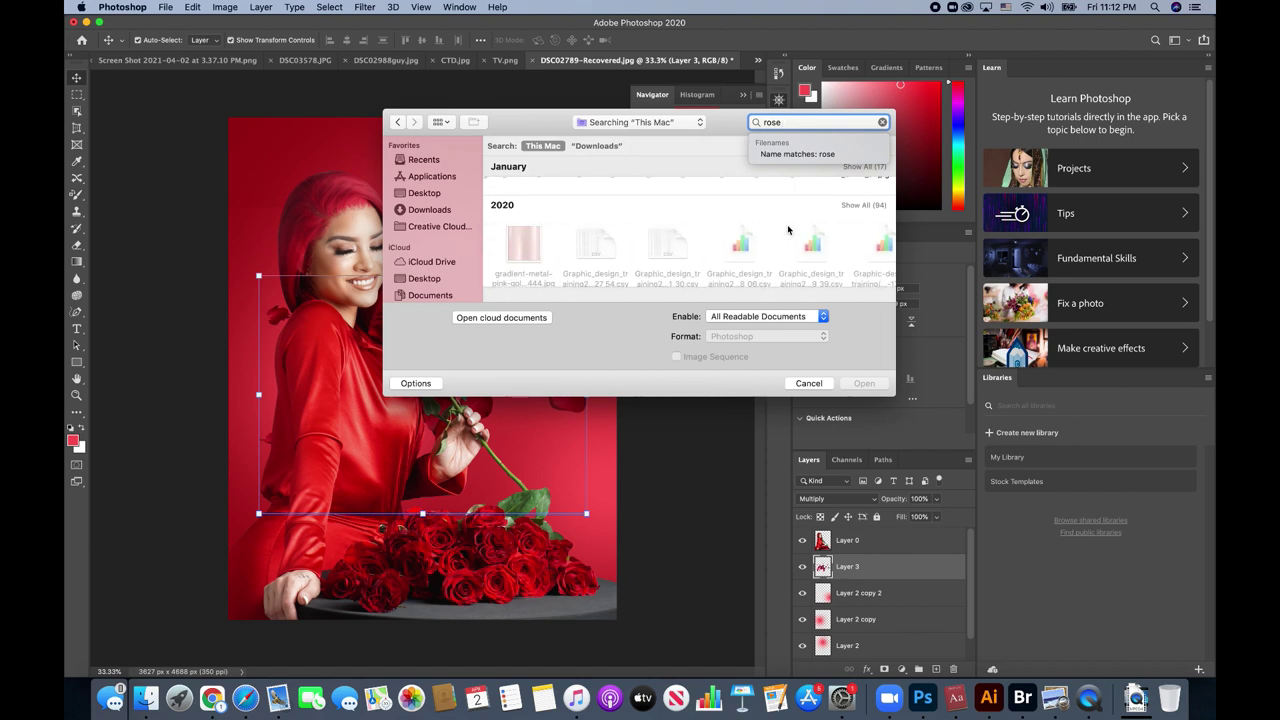
pyautogui.hscroll(-2, 787, 230)
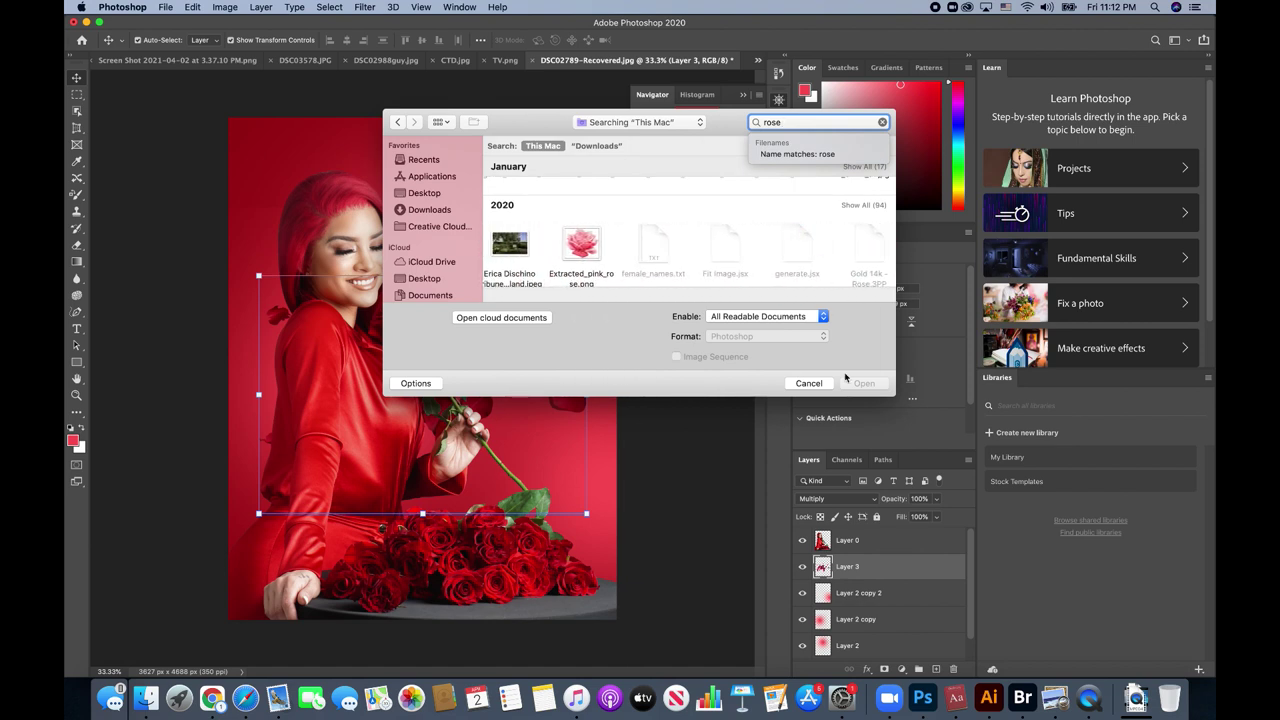
pyautogui.click(809, 384)
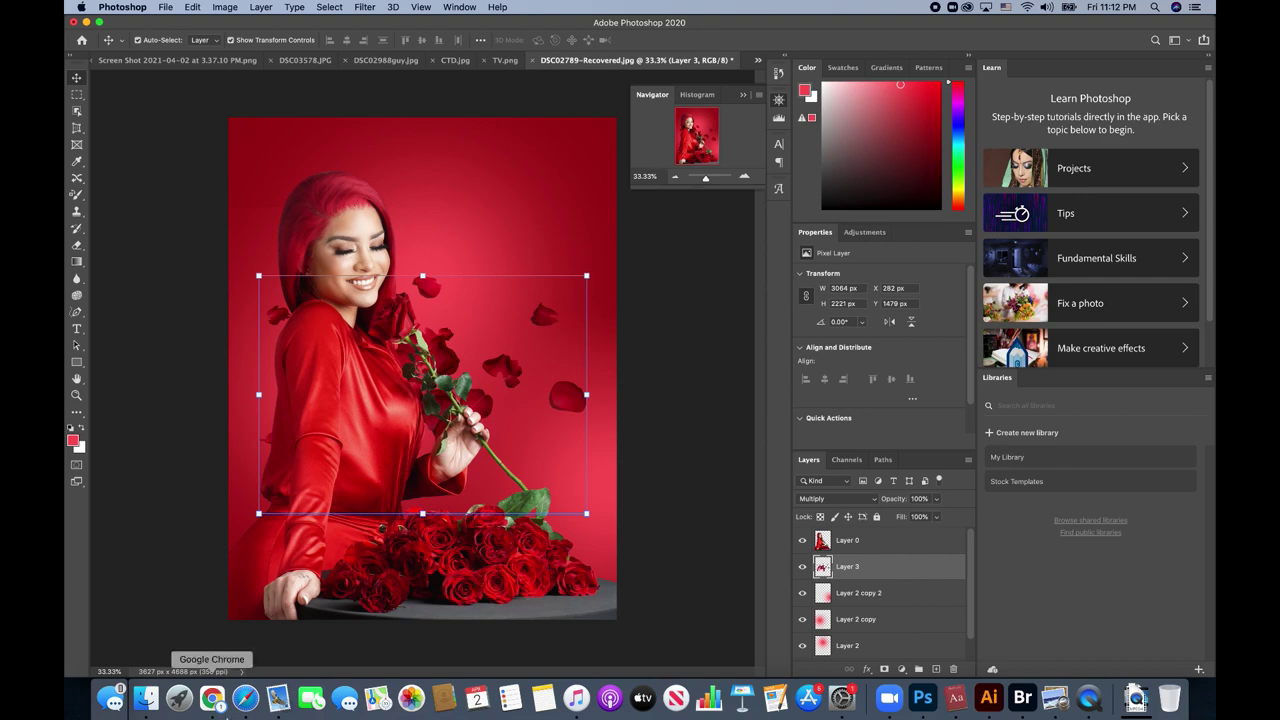
pyautogui.click(212, 697)
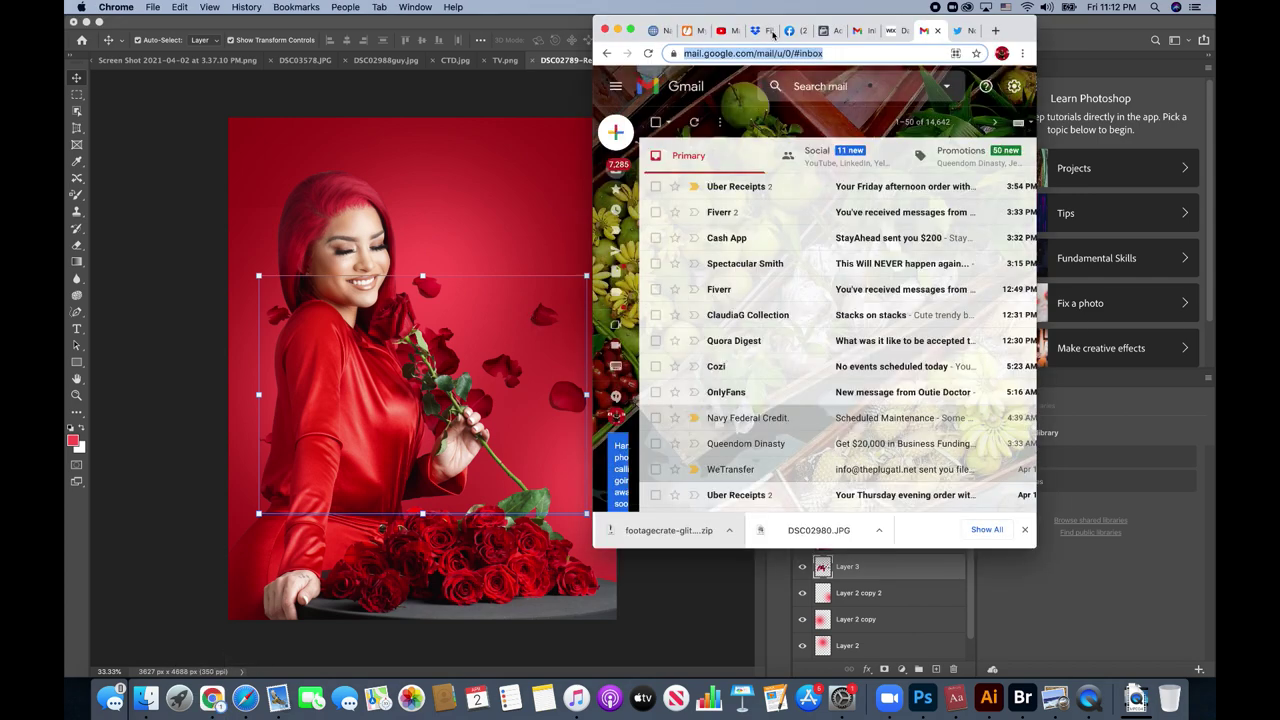
# - Search Google Images for 'rose petals png'
pyautogui.write('g')
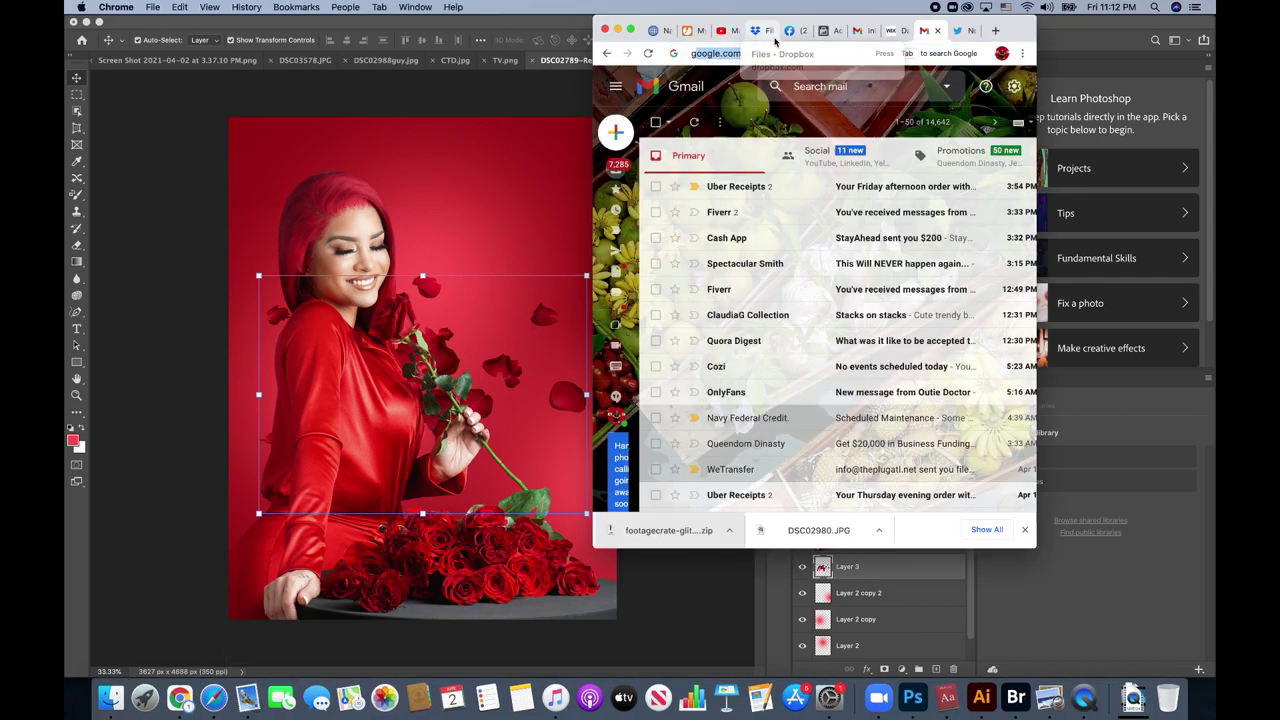
pyautogui.write('m')
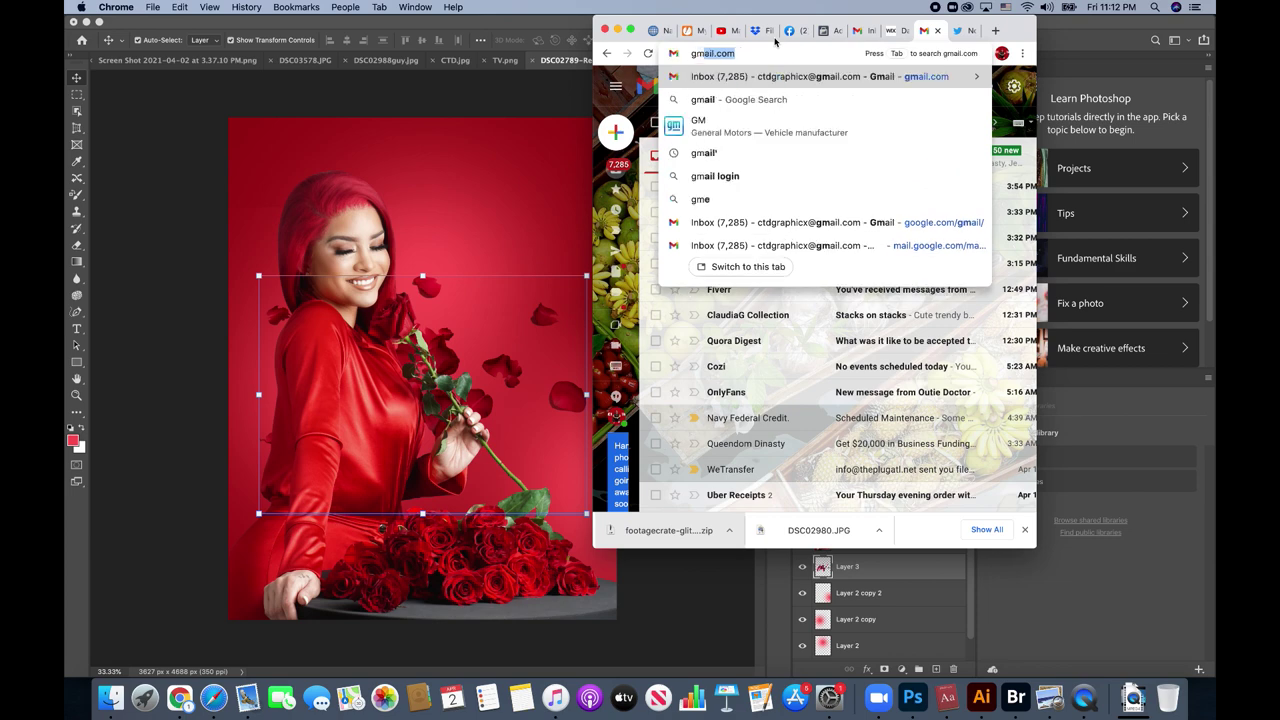
pyautogui.press('BackSpace')
pyautogui.press('BackSpace')
pyautogui.press('BackSpace')
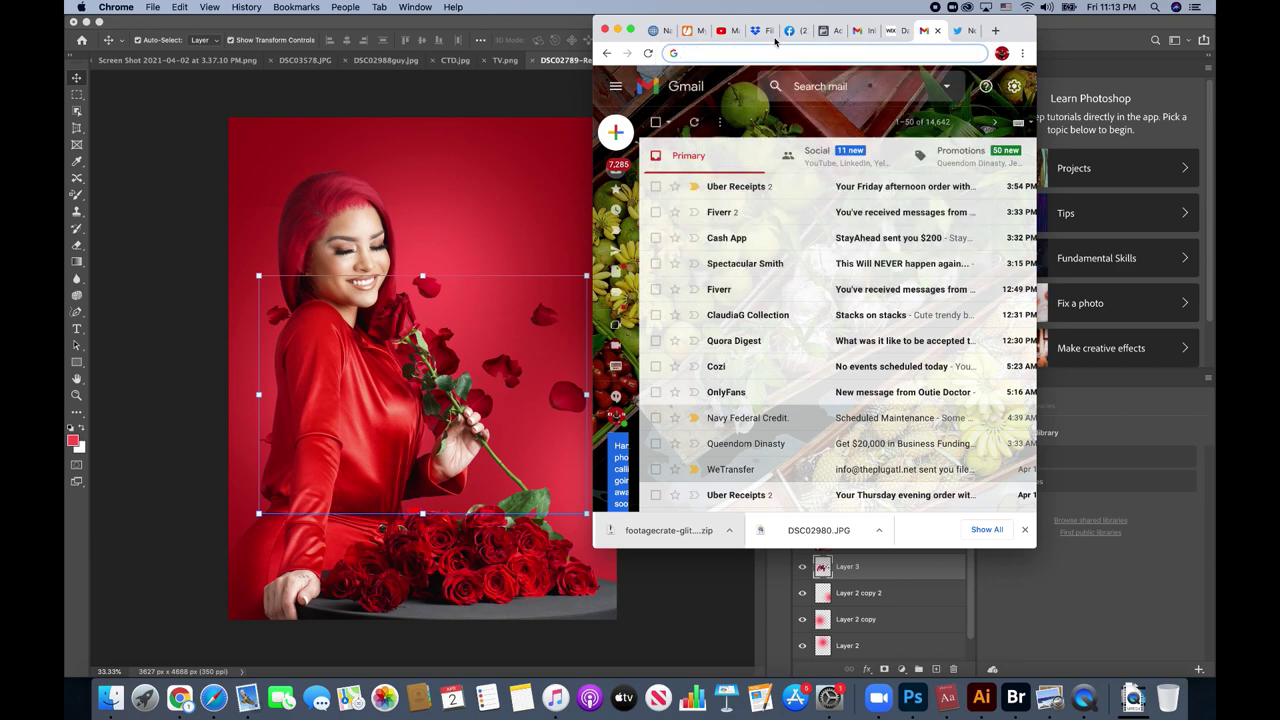
pyautogui.write('google.com')
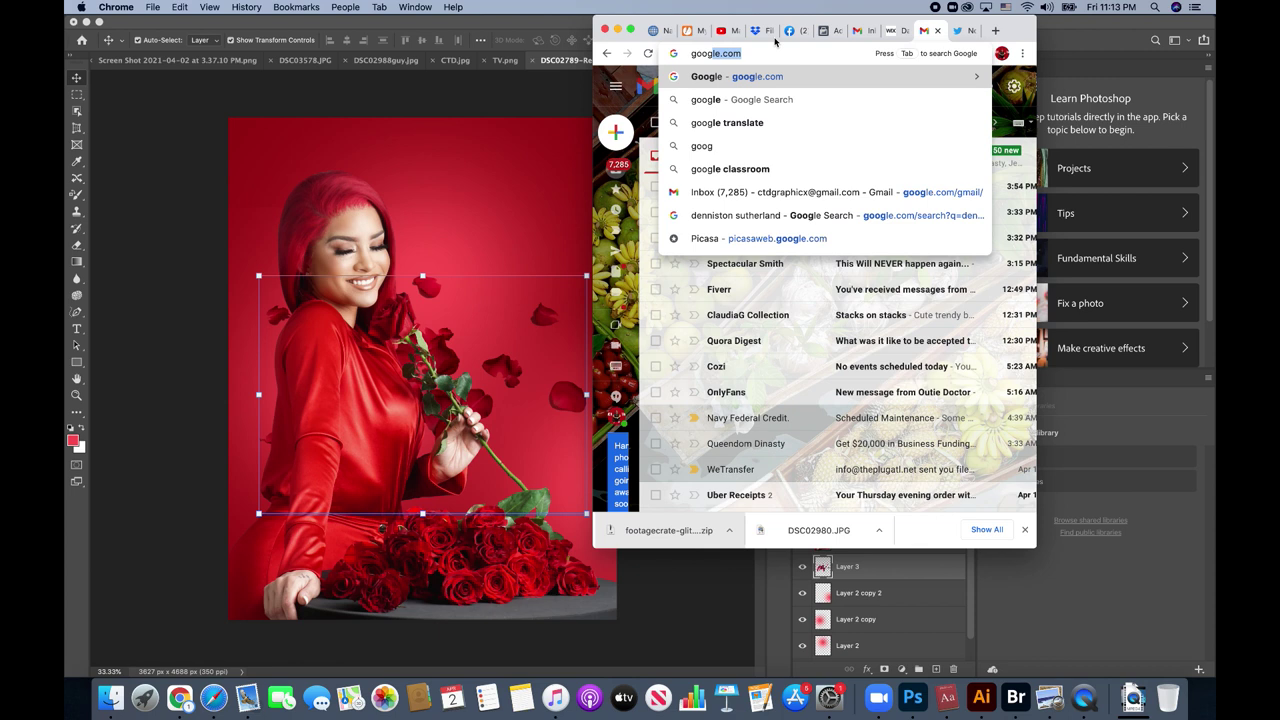
pyautogui.press('Return')
pyautogui.write('r')
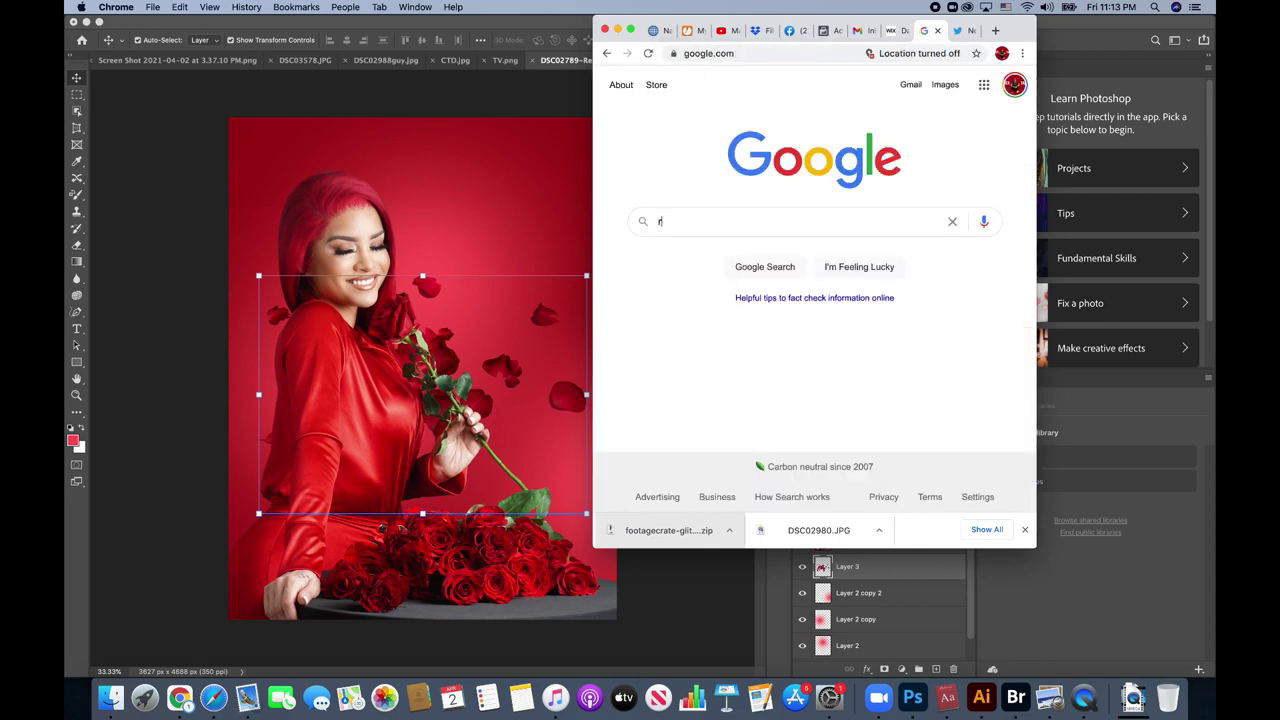
pyautogui.write('ose')
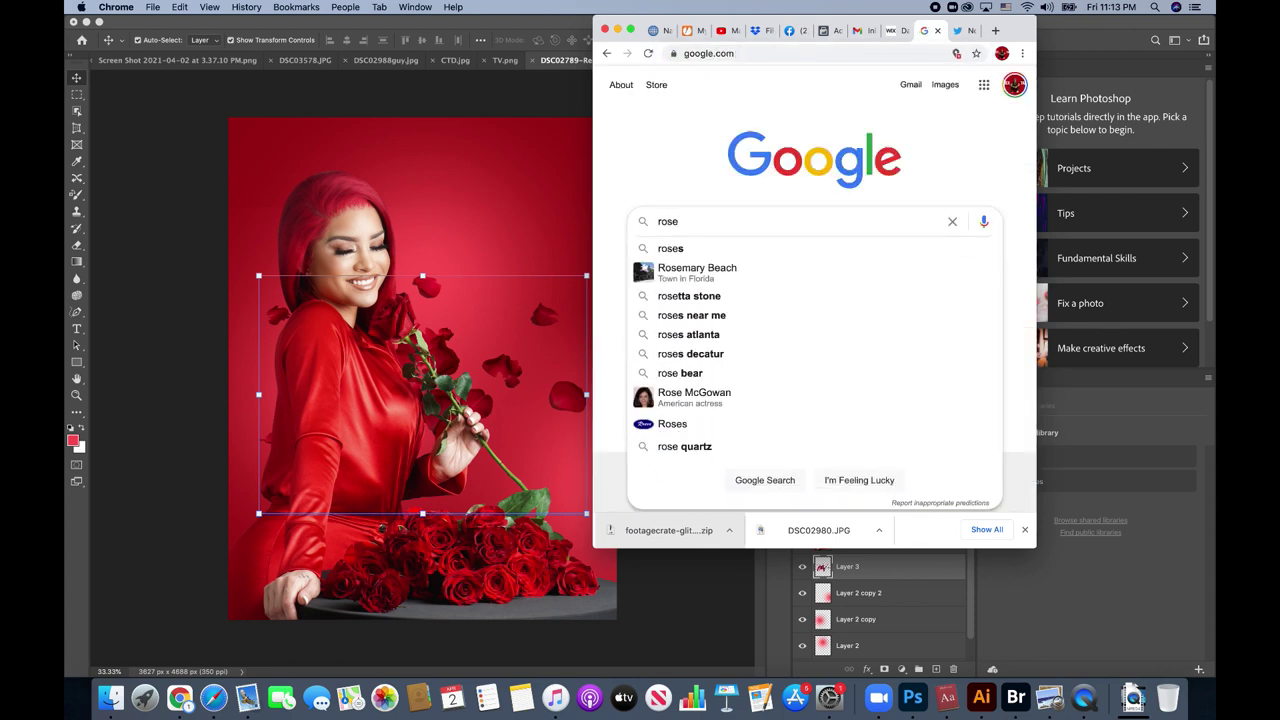
pyautogui.write(' p')
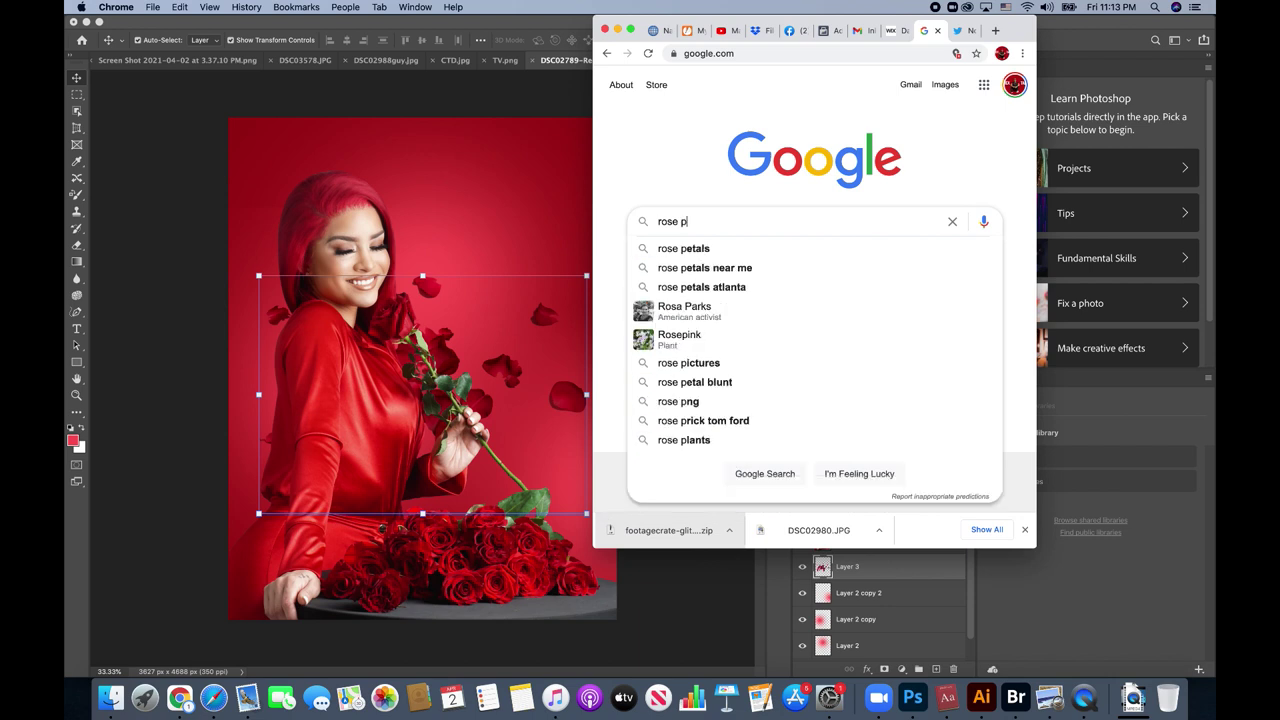
pyautogui.write('etals')
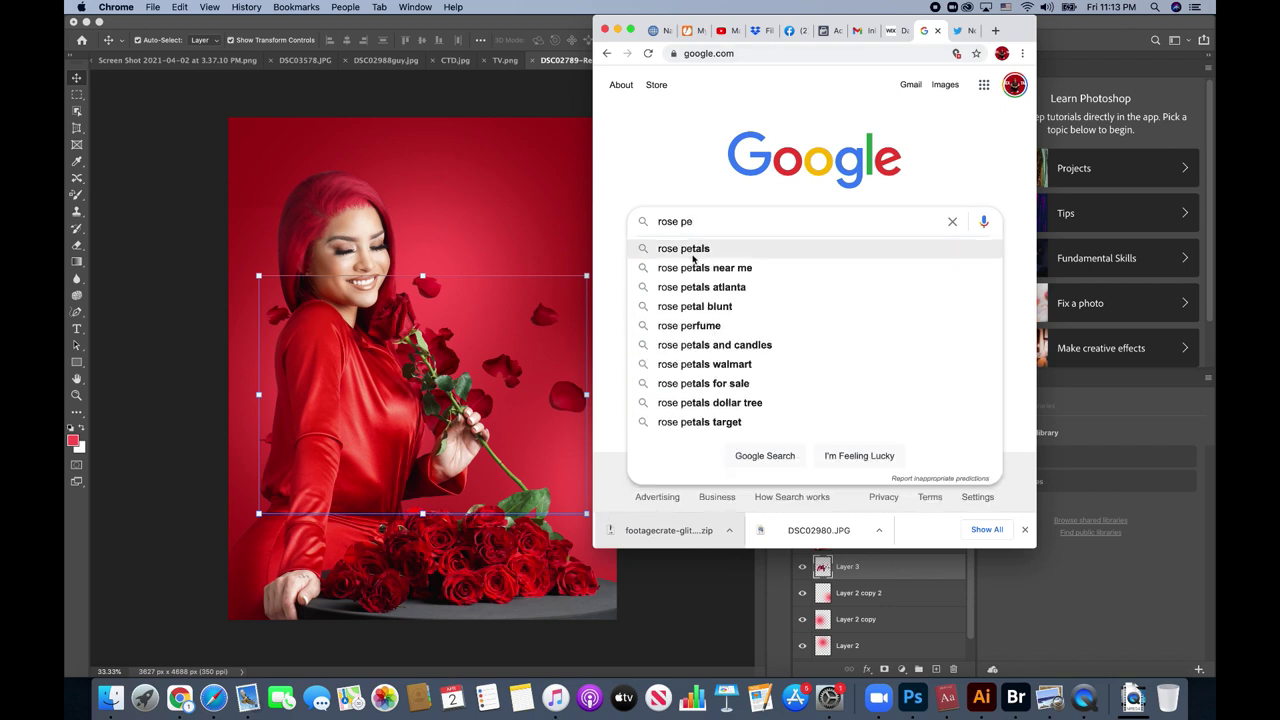
pyautogui.click(694, 250)
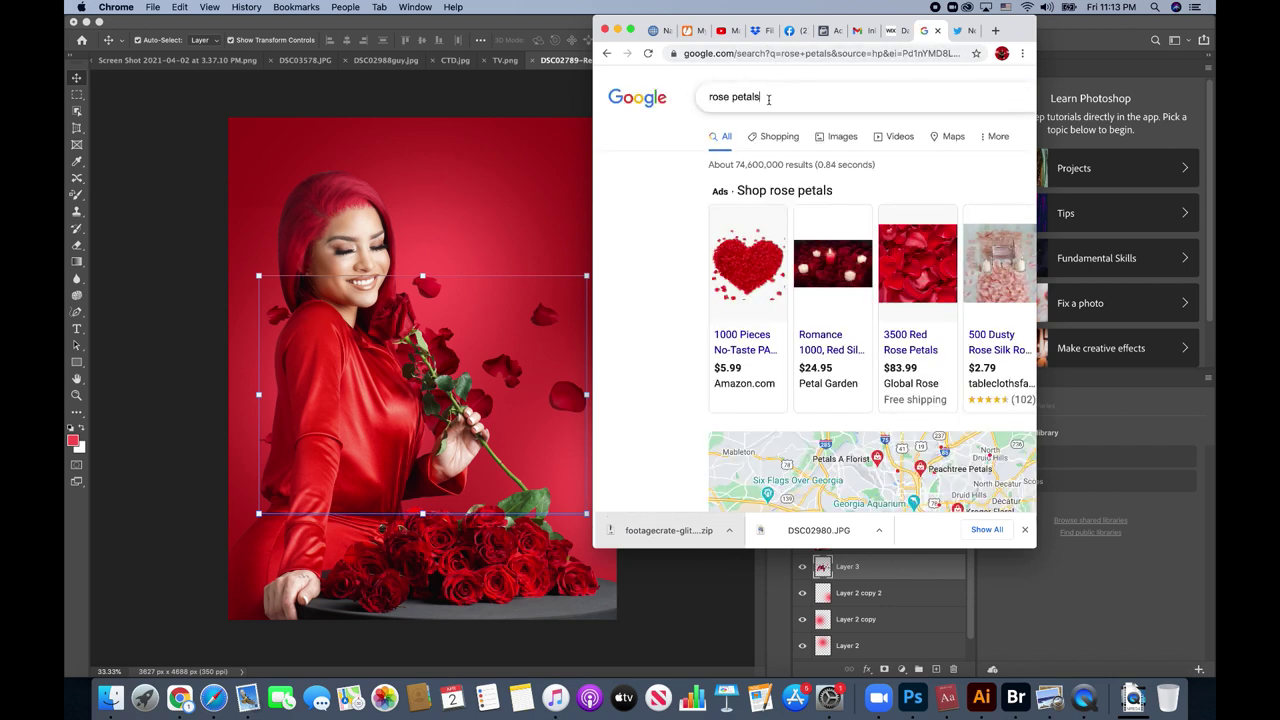
pyautogui.click(771, 95)
pyautogui.write('png')
pyautogui.press('Return')
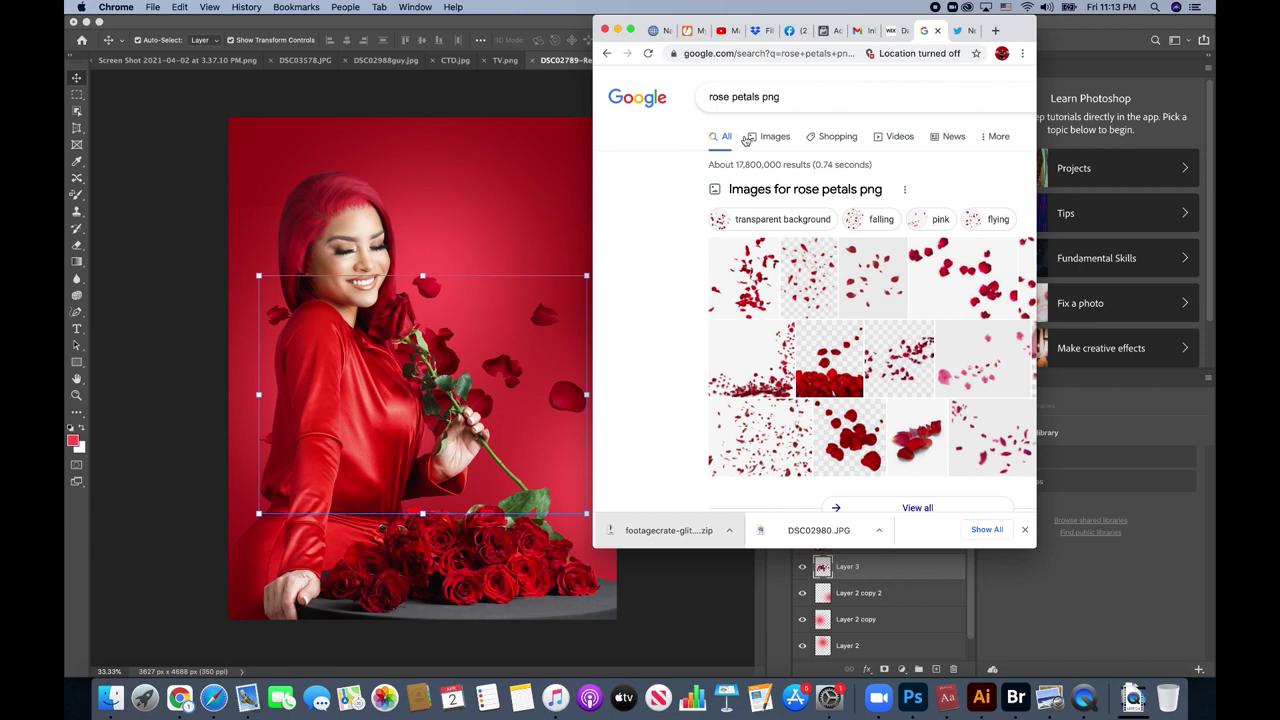
pyautogui.click(768, 138)
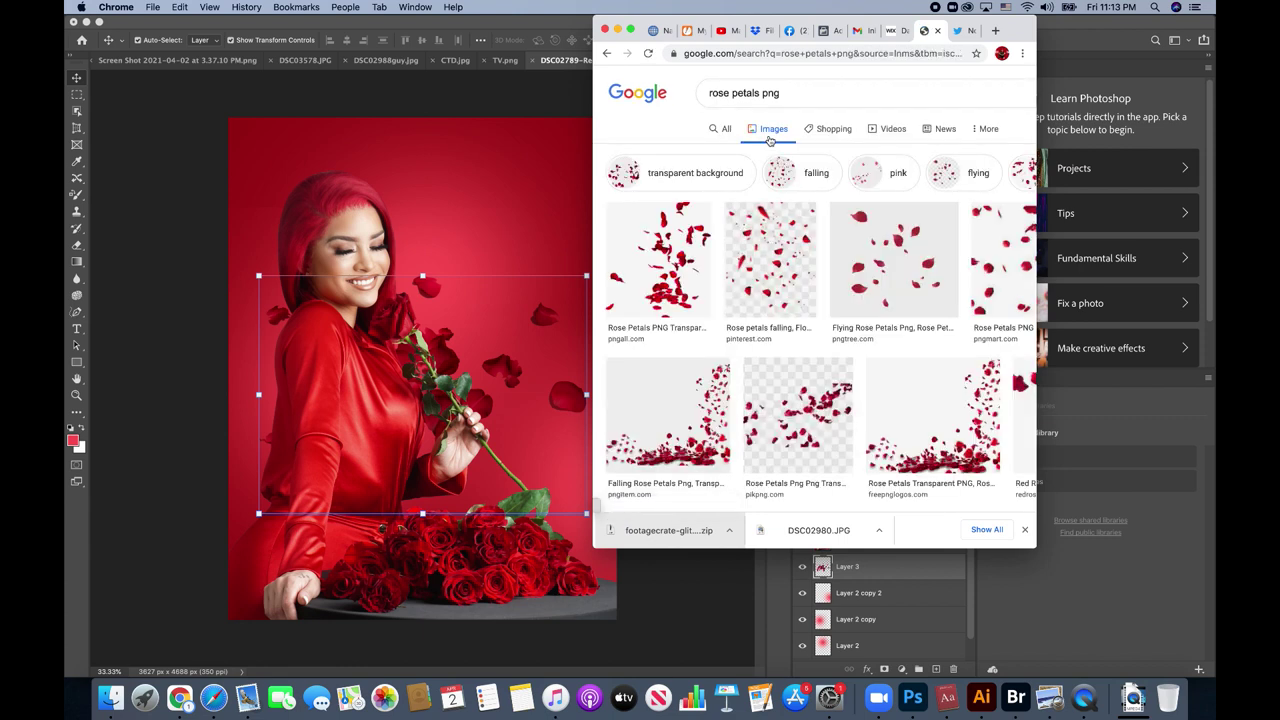
# - Save the first petals image result to Downloads as unnamed (34).png
pyautogui.click(683, 229)
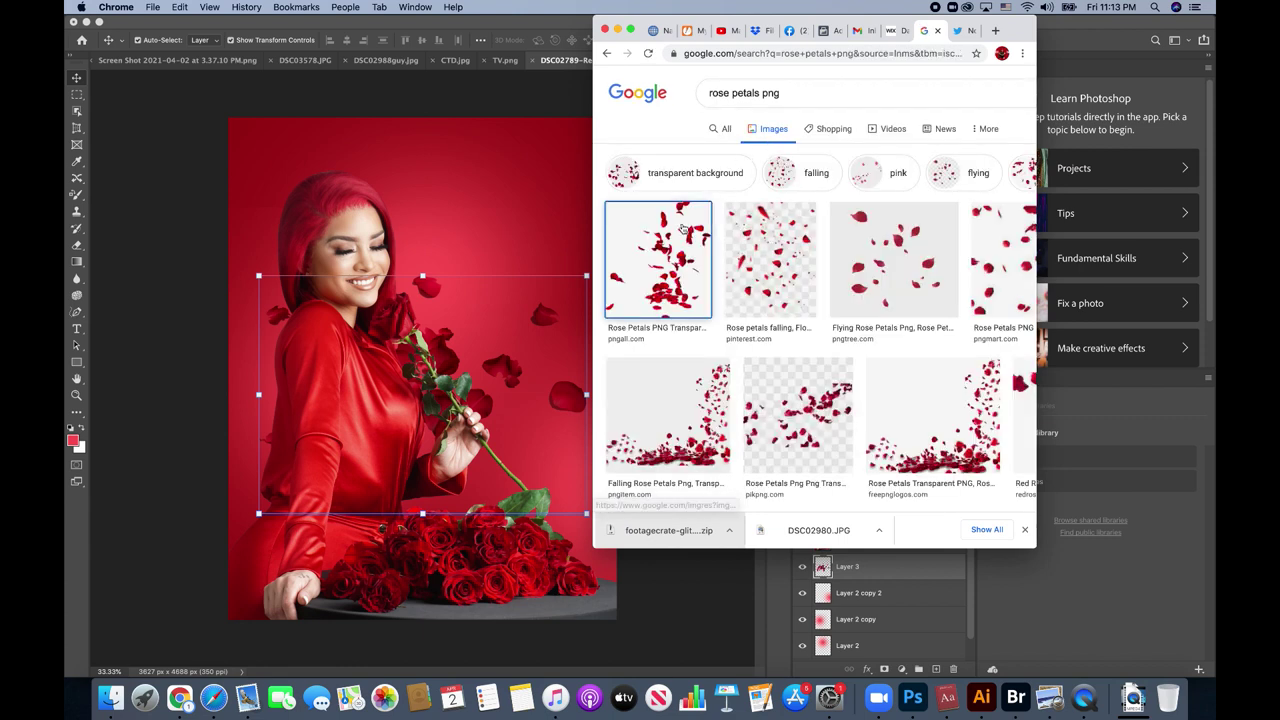
pyautogui.moveTo(969, 273)
pyautogui.rightClick(928, 316)
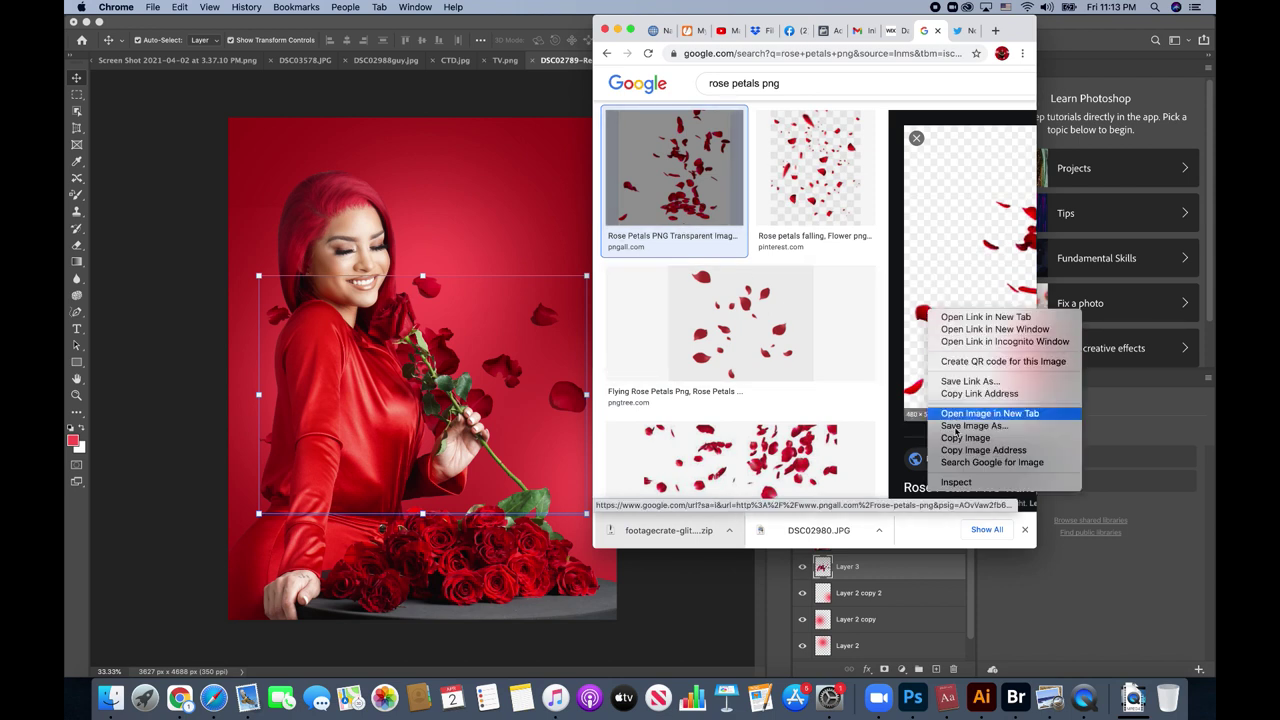
pyautogui.click(951, 426)
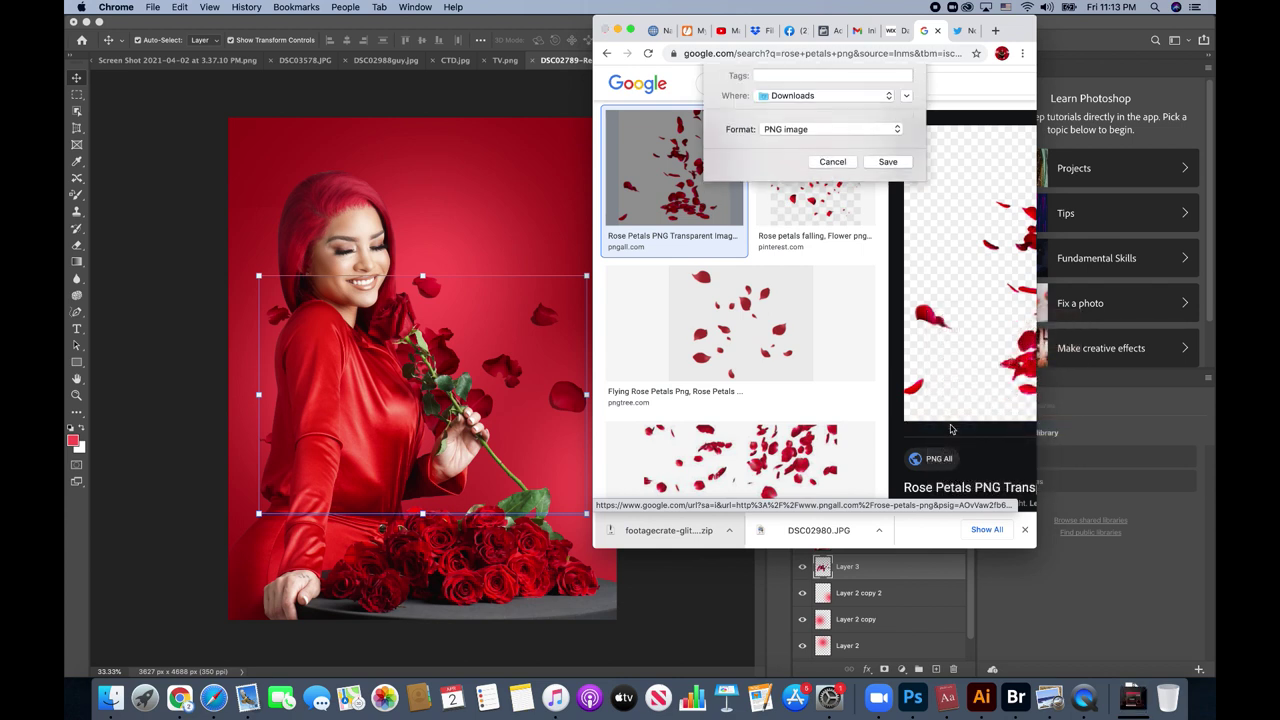
pyautogui.click(895, 186)
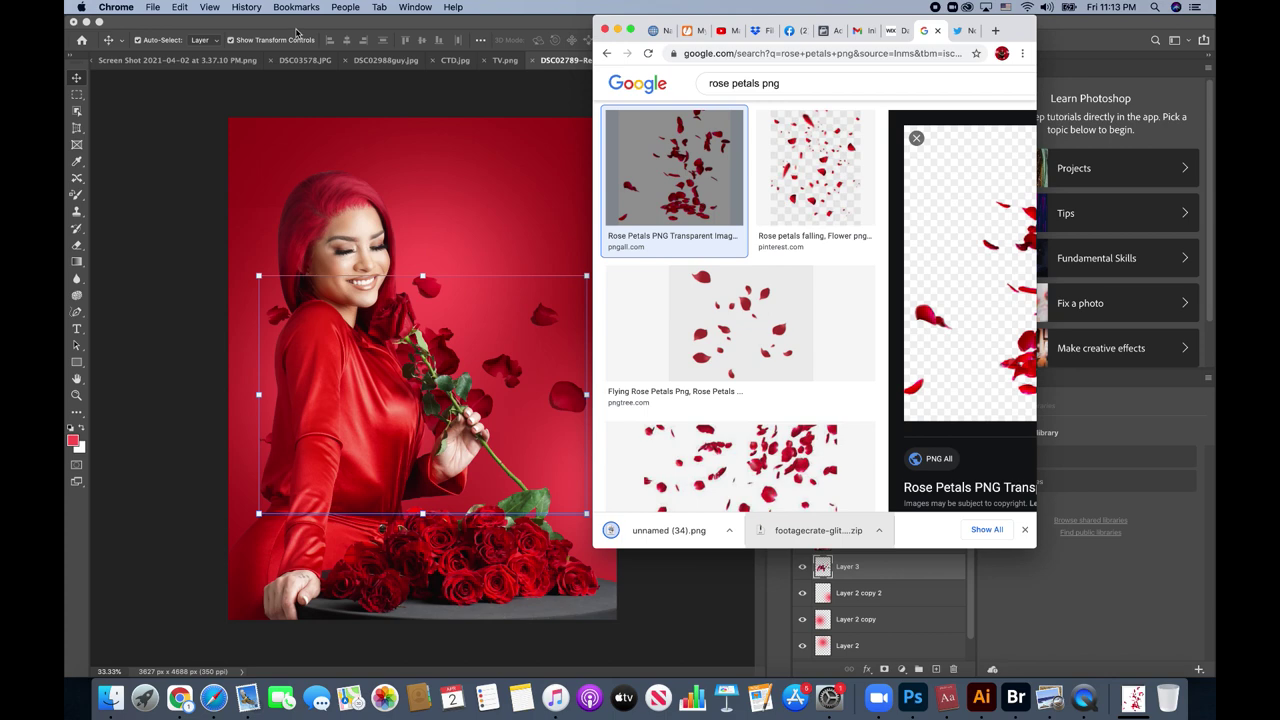
pyautogui.click(153, 9)
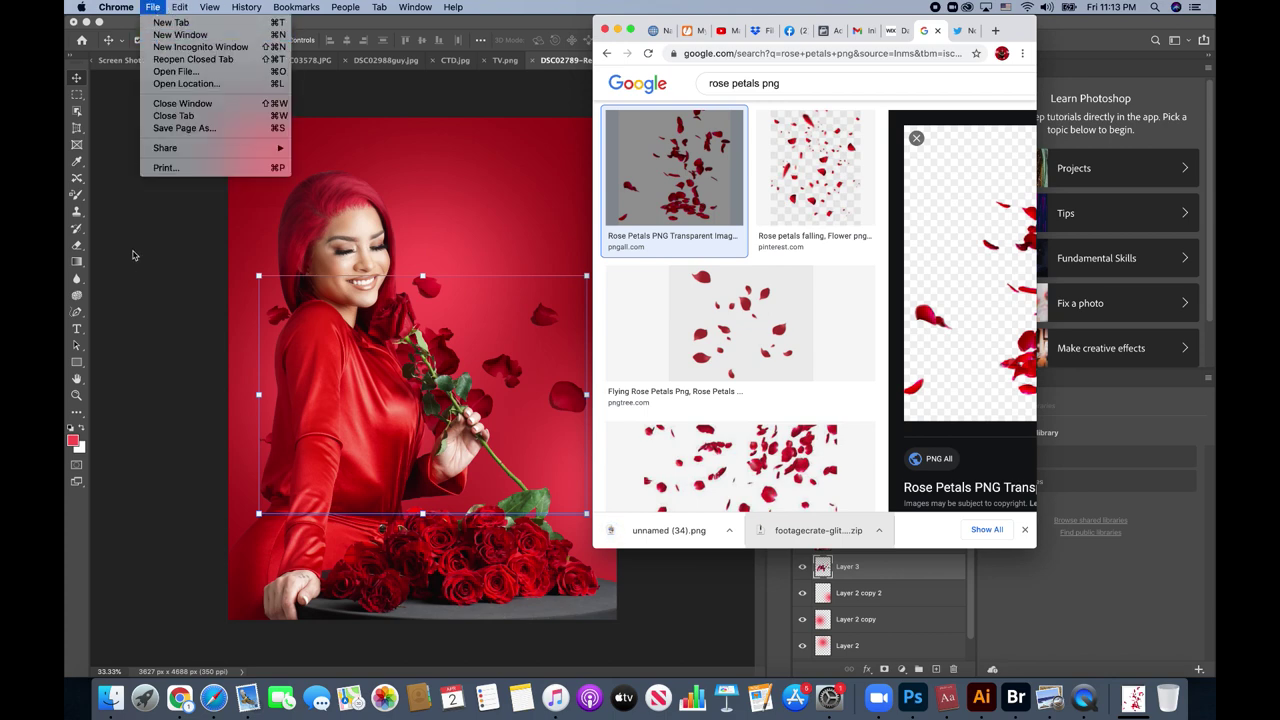
# - Open the downloaded rose petals PNG in Photoshop in its own floating window
pyautogui.click(136, 263)
pyautogui.click(166, 8)
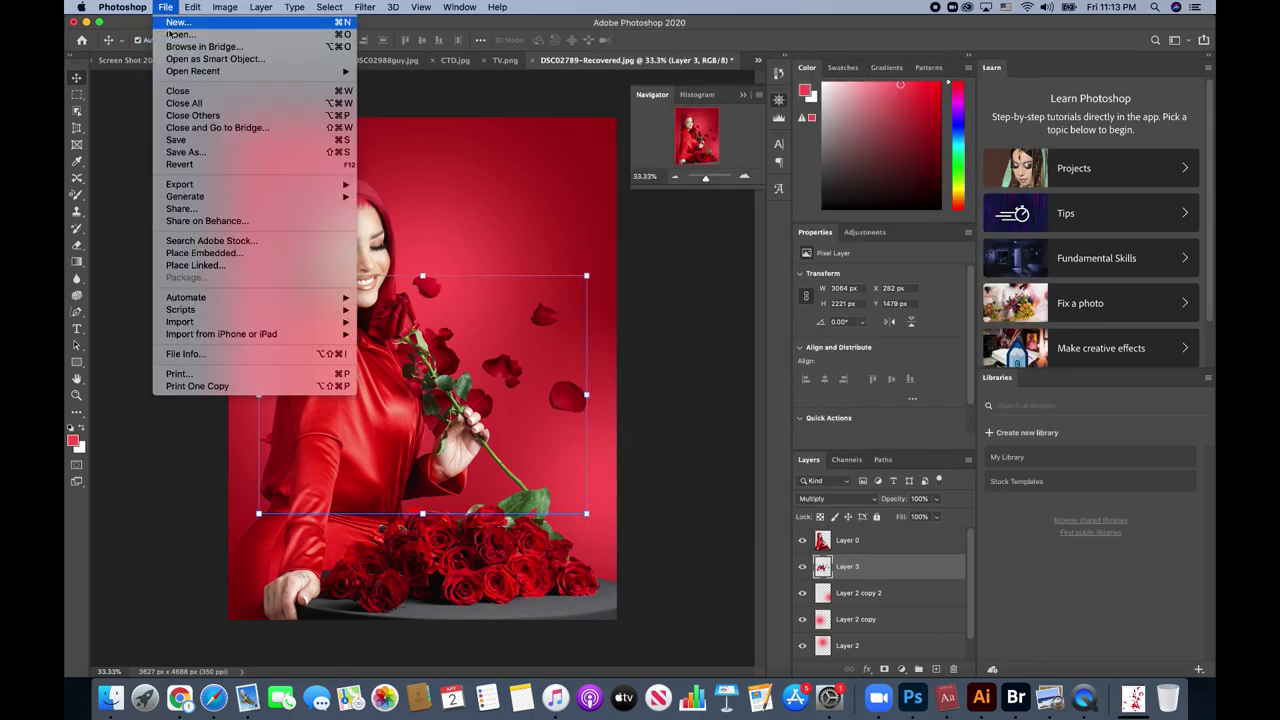
pyautogui.click(172, 39)
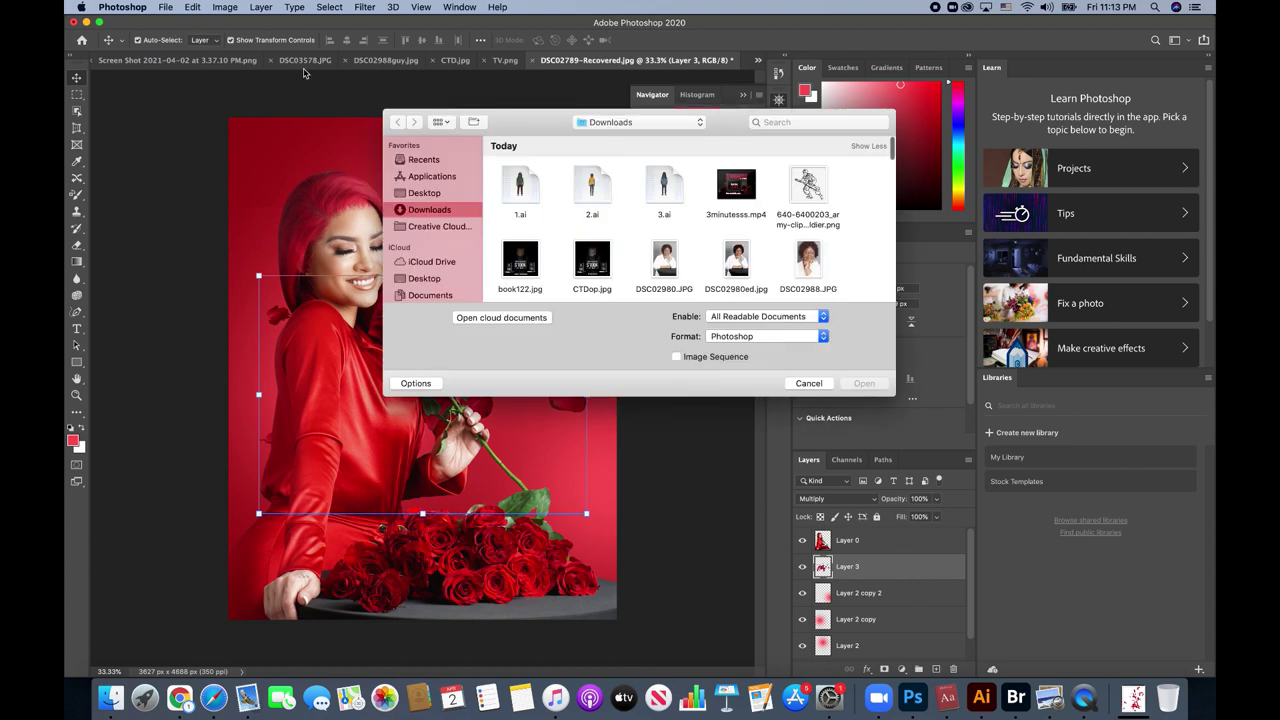
pyautogui.scroll(-3, 712, 259)
pyautogui.scroll(-2, 712, 259)
pyautogui.scroll(-2, 712, 259)
pyautogui.scroll(-2, 712, 259)
pyautogui.scroll(-2, 712, 259)
pyautogui.doubleClick(743, 243)
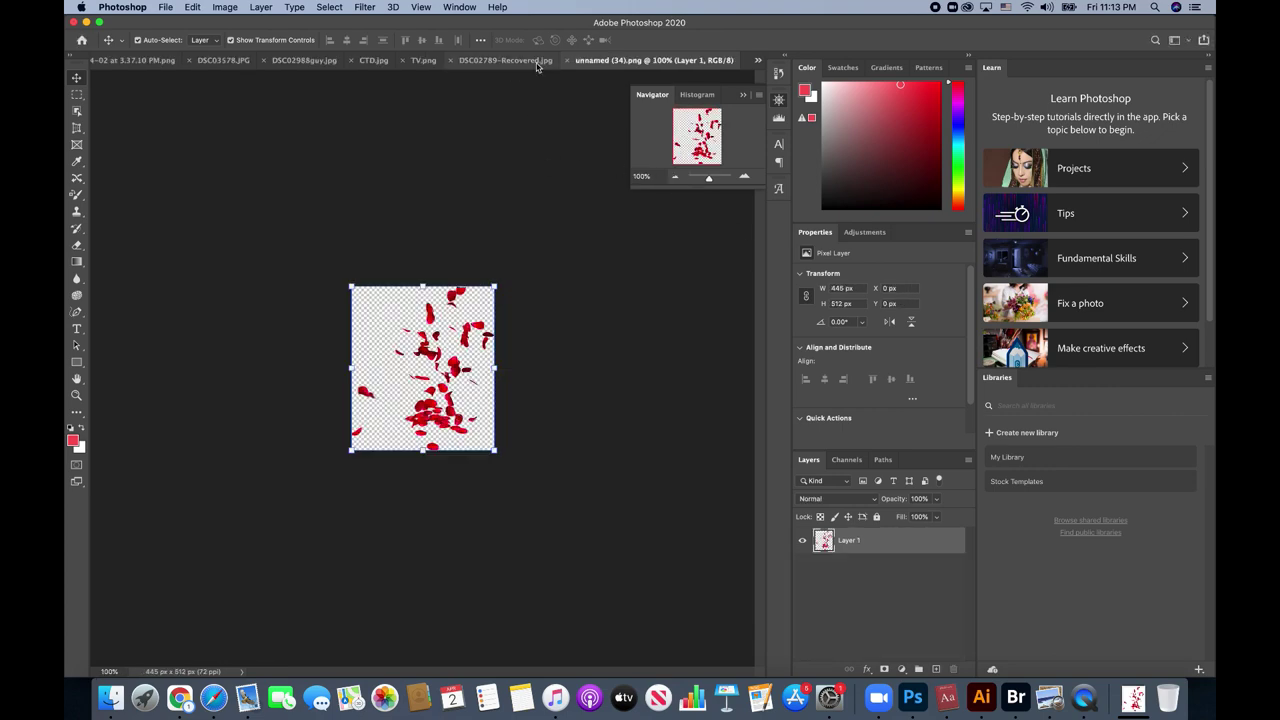
pyautogui.moveTo(598, 62); pyautogui.dragTo(580, 170)
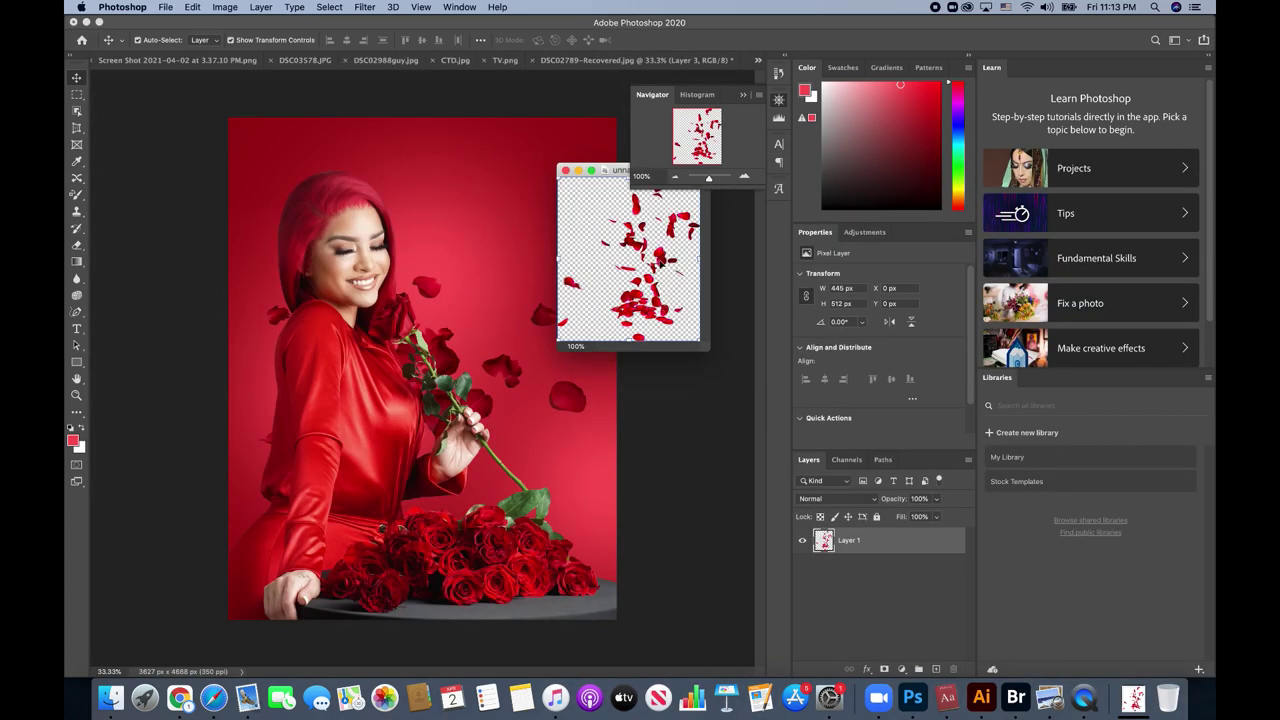
# - Drag the petals into the portrait as Layer 4, enlarged to 3369 × 5876 px across the upper right
pyautogui.moveTo(630, 260); pyautogui.dragTo(486, 238)
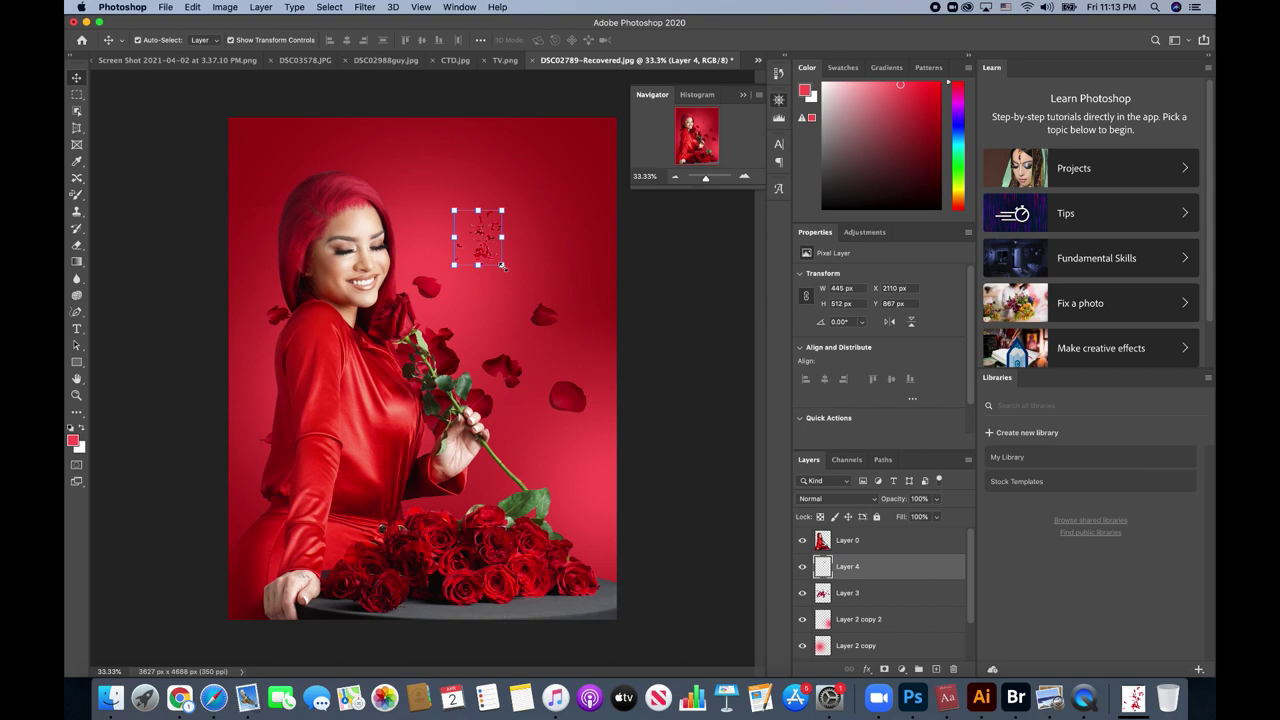
pyautogui.moveTo(502, 266); pyautogui.dragTo(735, 533)
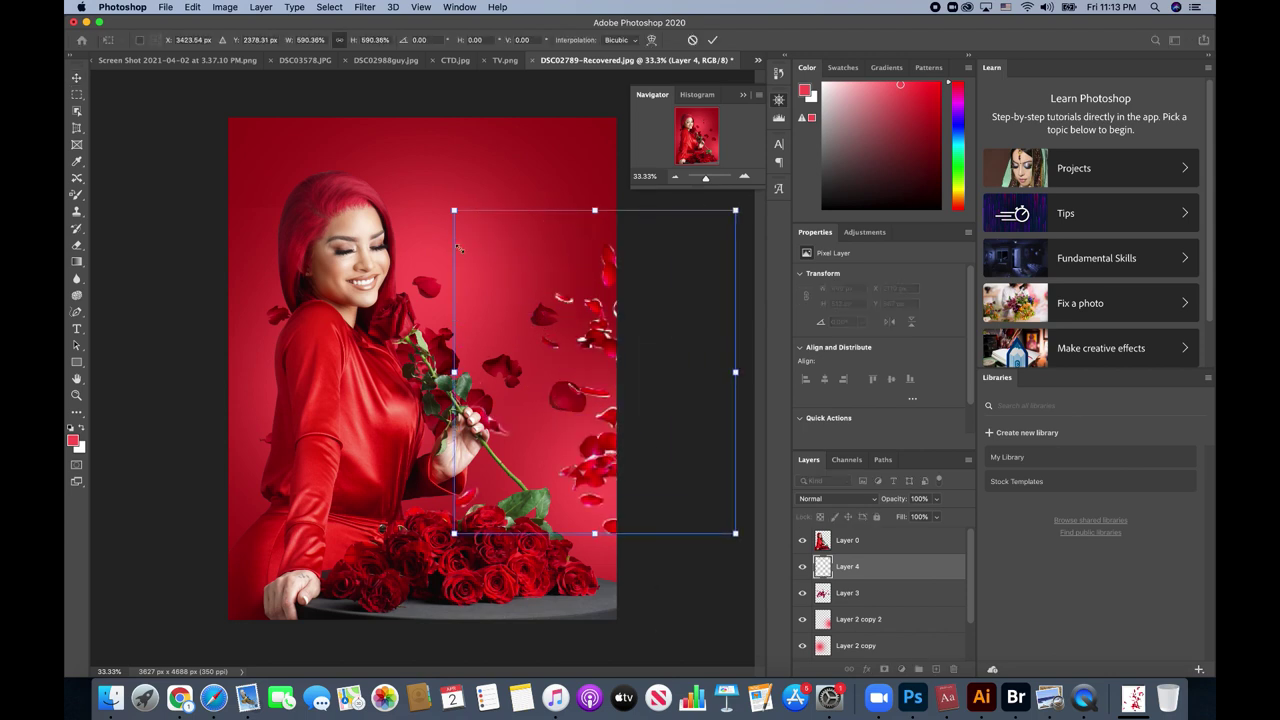
pyautogui.moveTo(454, 211); pyautogui.dragTo(374, 117)
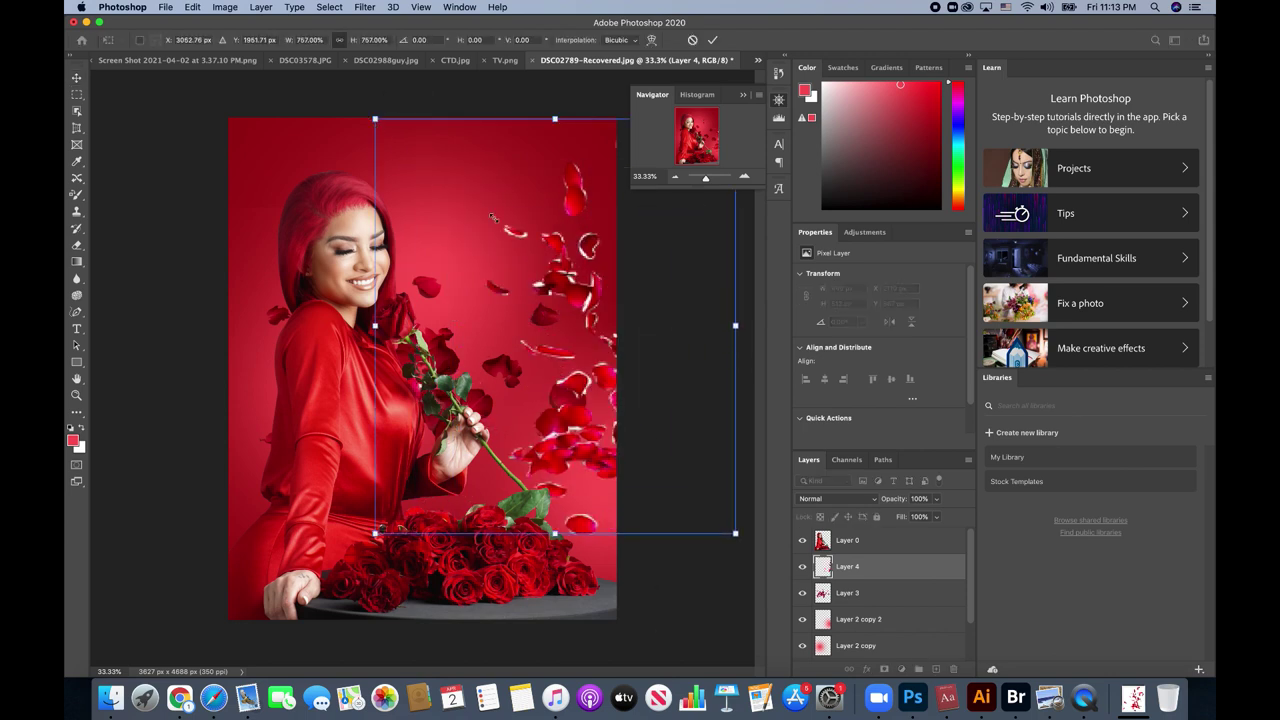
pyautogui.moveTo(577, 219); pyautogui.dragTo(507, 192)
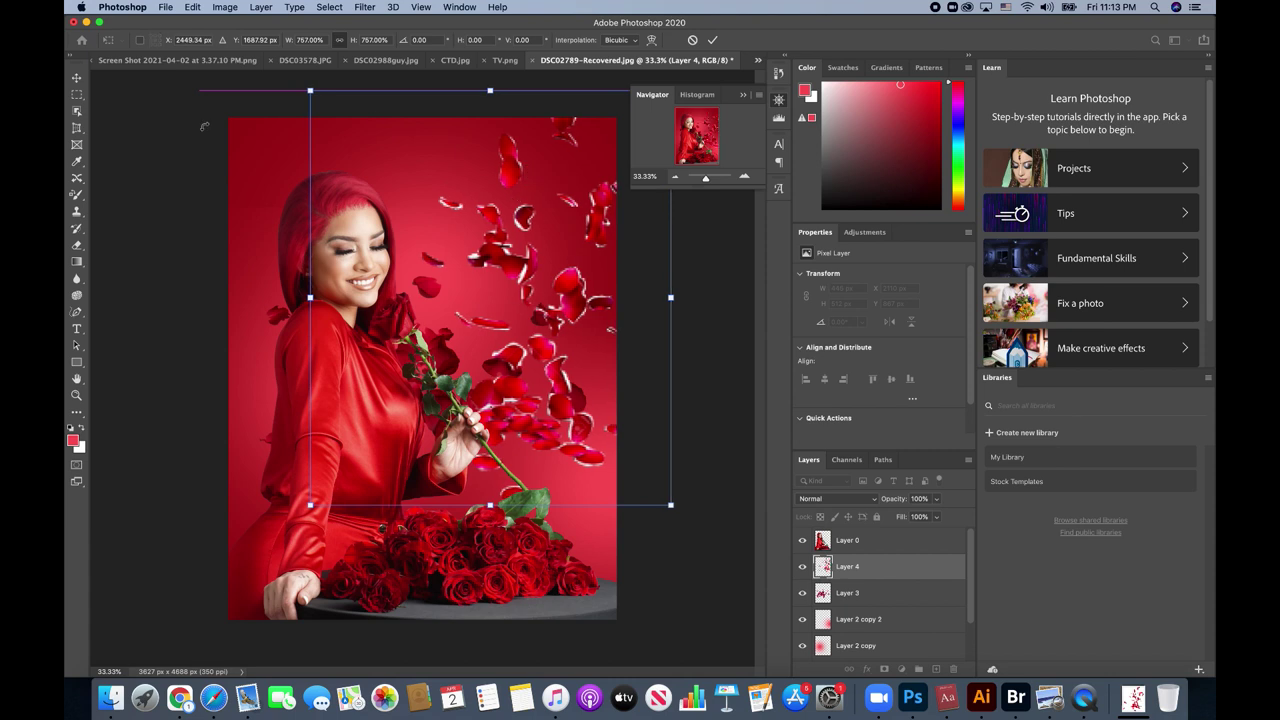
pyautogui.click(77, 80)
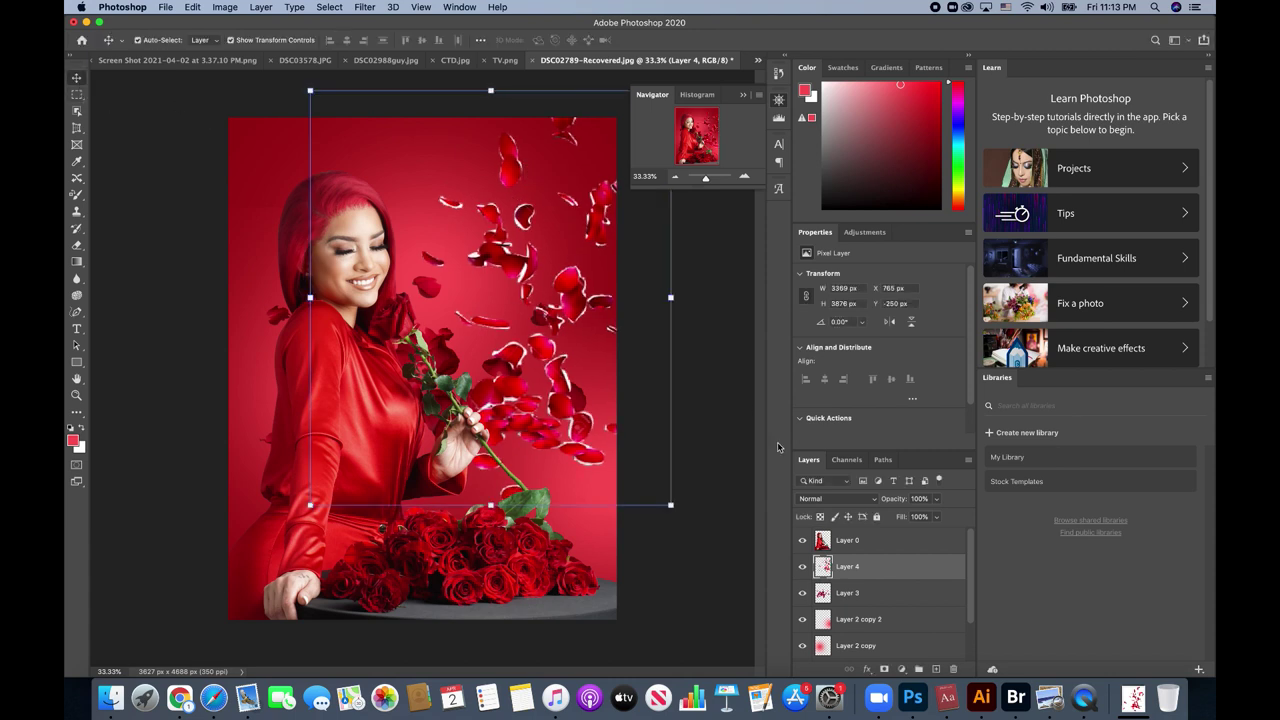
pyautogui.click(815, 498)
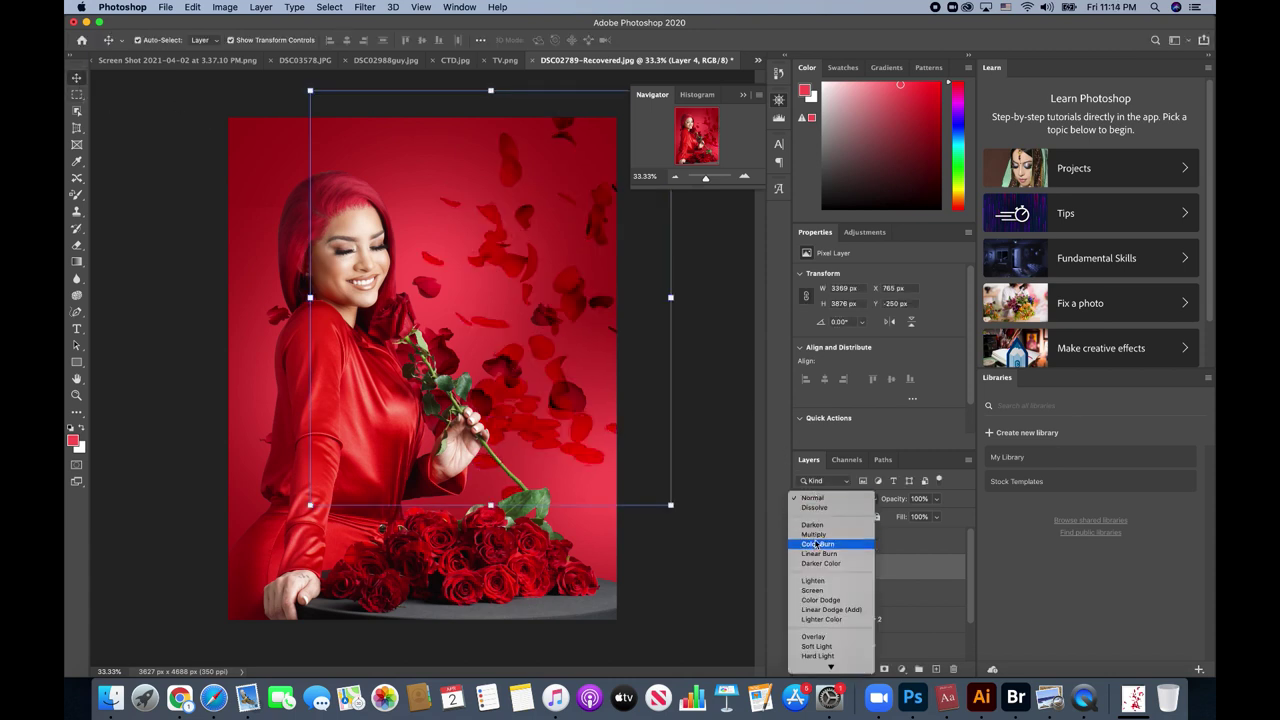
# - Apply Color Burn to Layer 4 and resize it to 3322 × 3822 px
pyautogui.click(817, 544)
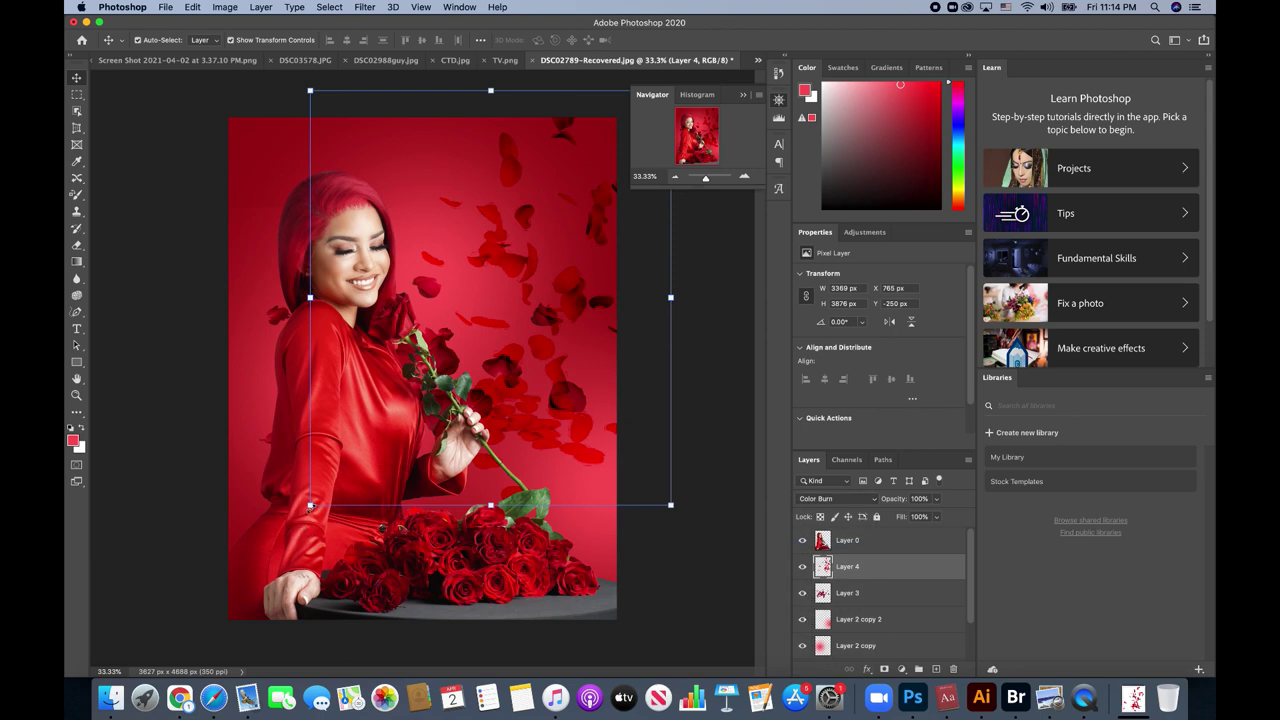
pyautogui.moveTo(310, 505); pyautogui.dragTo(215, 602)
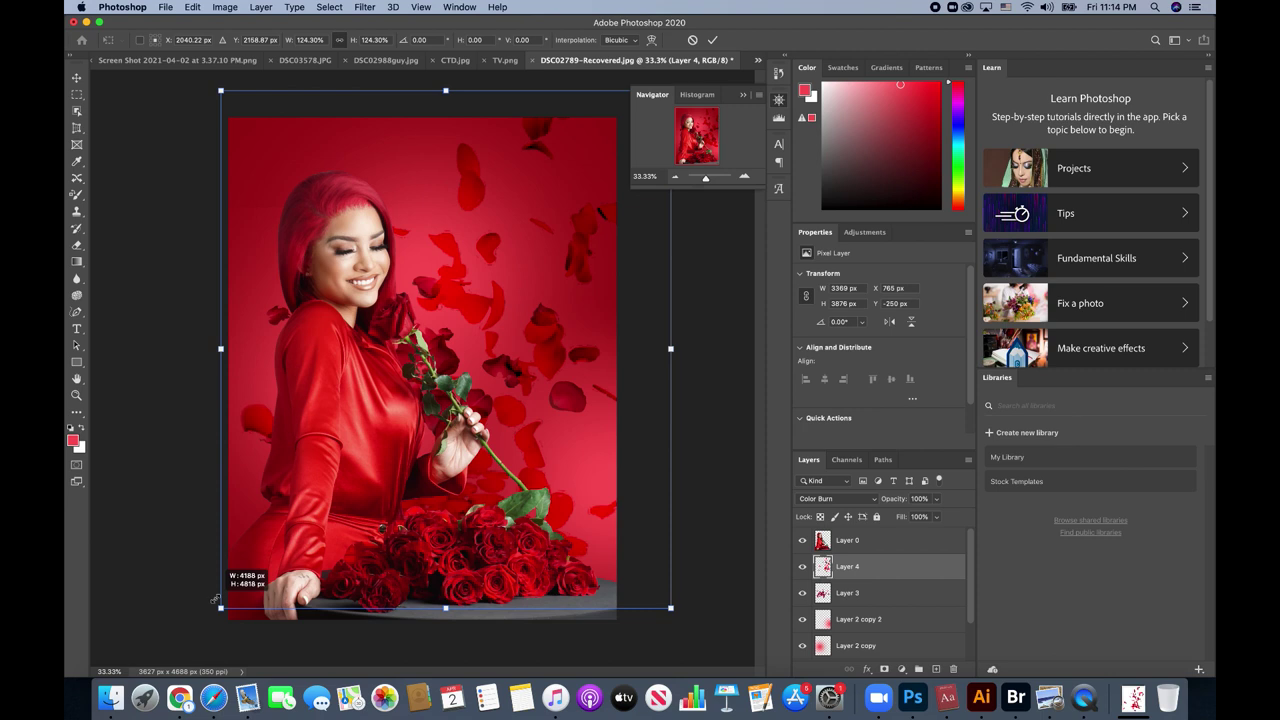
pyautogui.moveTo(215, 602); pyautogui.dragTo(315, 498)
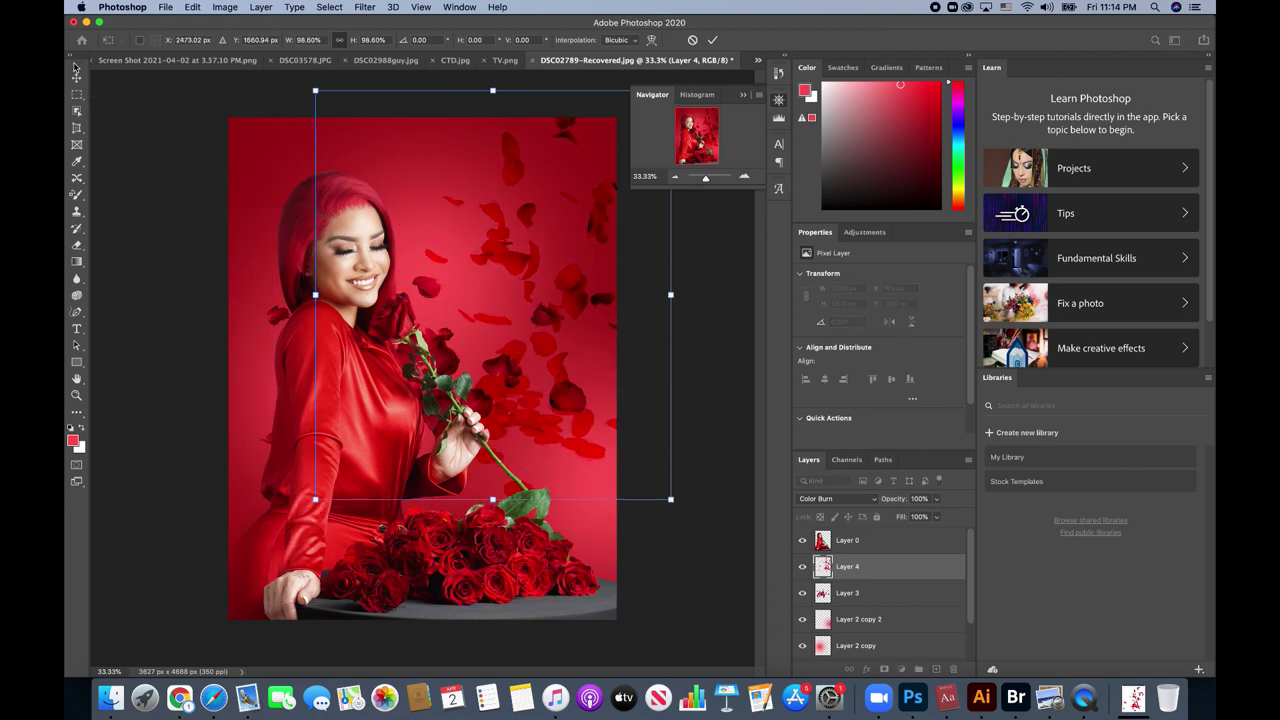
pyautogui.press('Return')
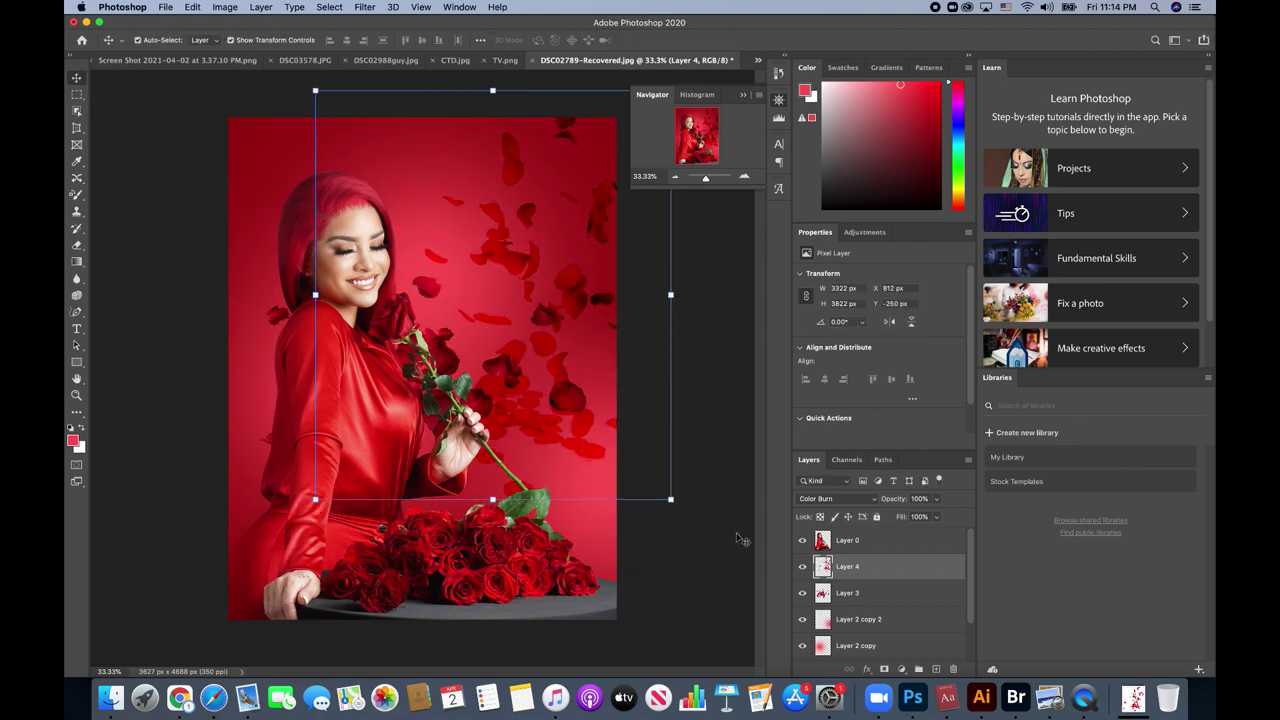
# - Toggle Layer 3 to compare, nudge it, then switch Layer 4 to Multiply
pyautogui.click(801, 593)
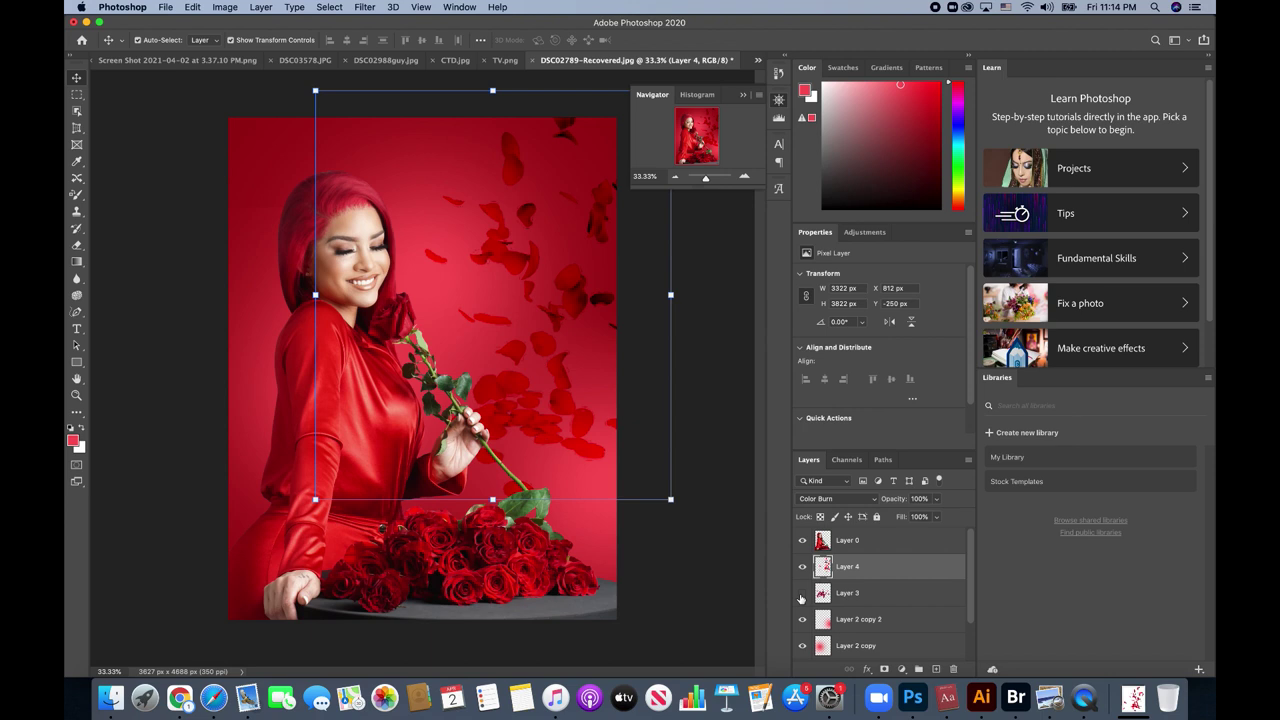
pyautogui.click(801, 593)
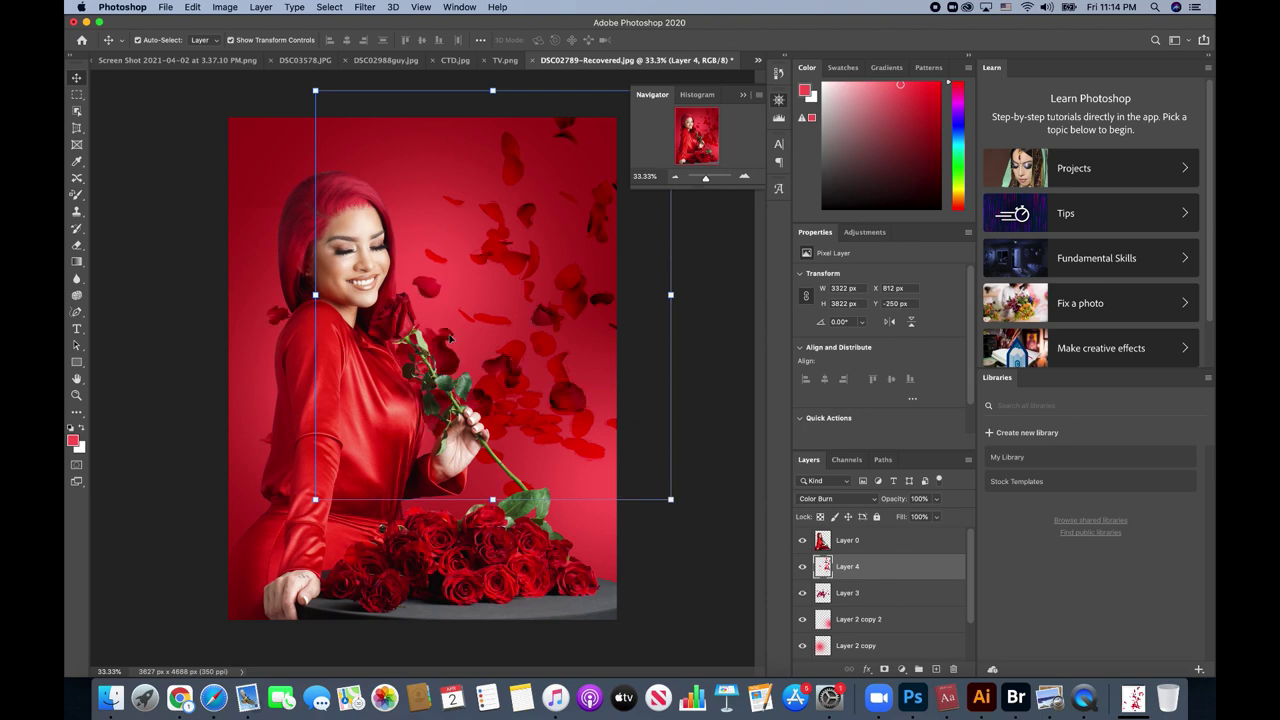
pyautogui.moveTo(450, 336)
pyautogui.mouseDown()
pyautogui.moveTo(368, 283)
pyautogui.moveTo(431, 389)
pyautogui.mouseUp()
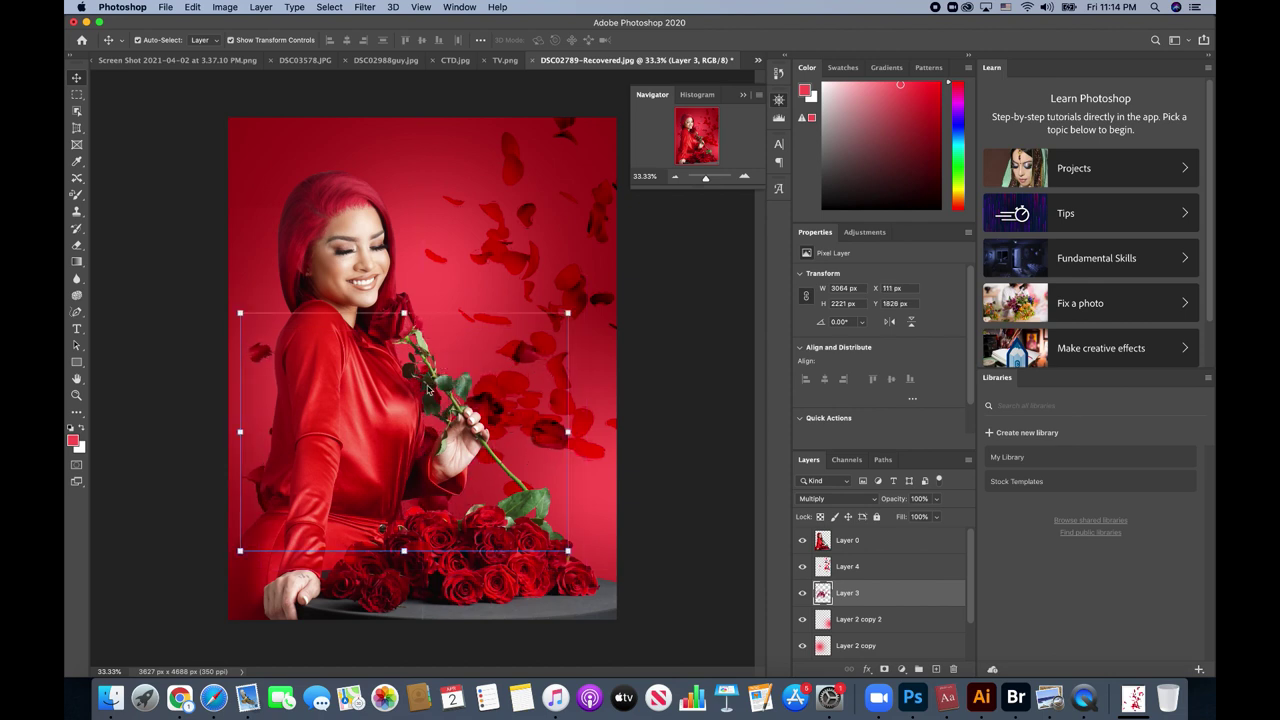
pyautogui.click(507, 258)
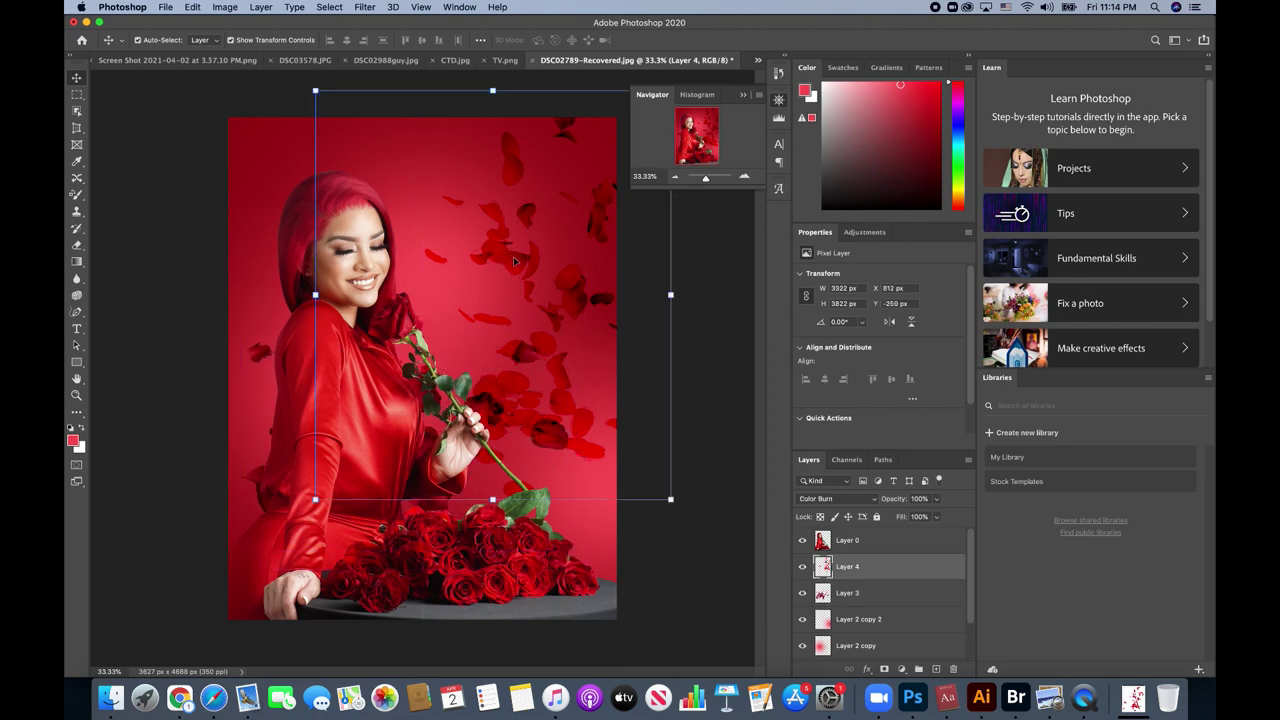
pyautogui.click(810, 500)
pyautogui.click(810, 489)
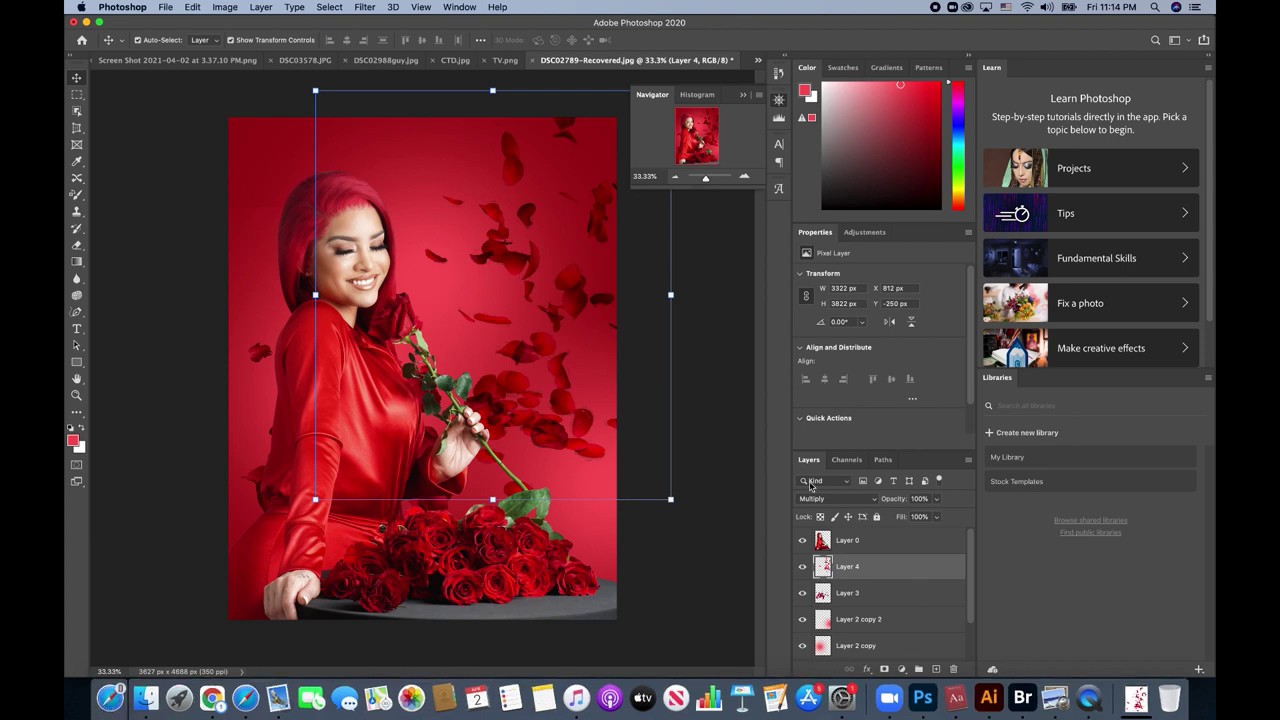
pyautogui.click(176, 12)
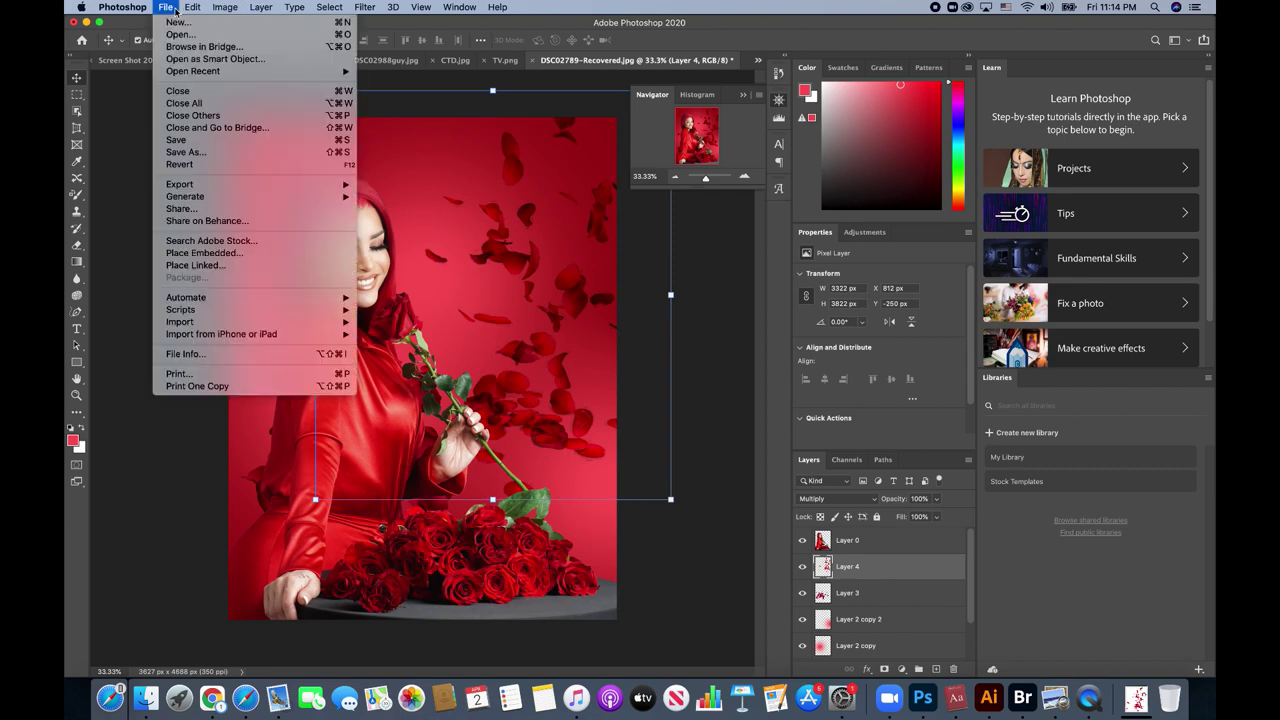
# - Save the composite to Downloads as the JPEG 'shyaaaa' at quality 12 (Maximum)
pyautogui.click(190, 152)
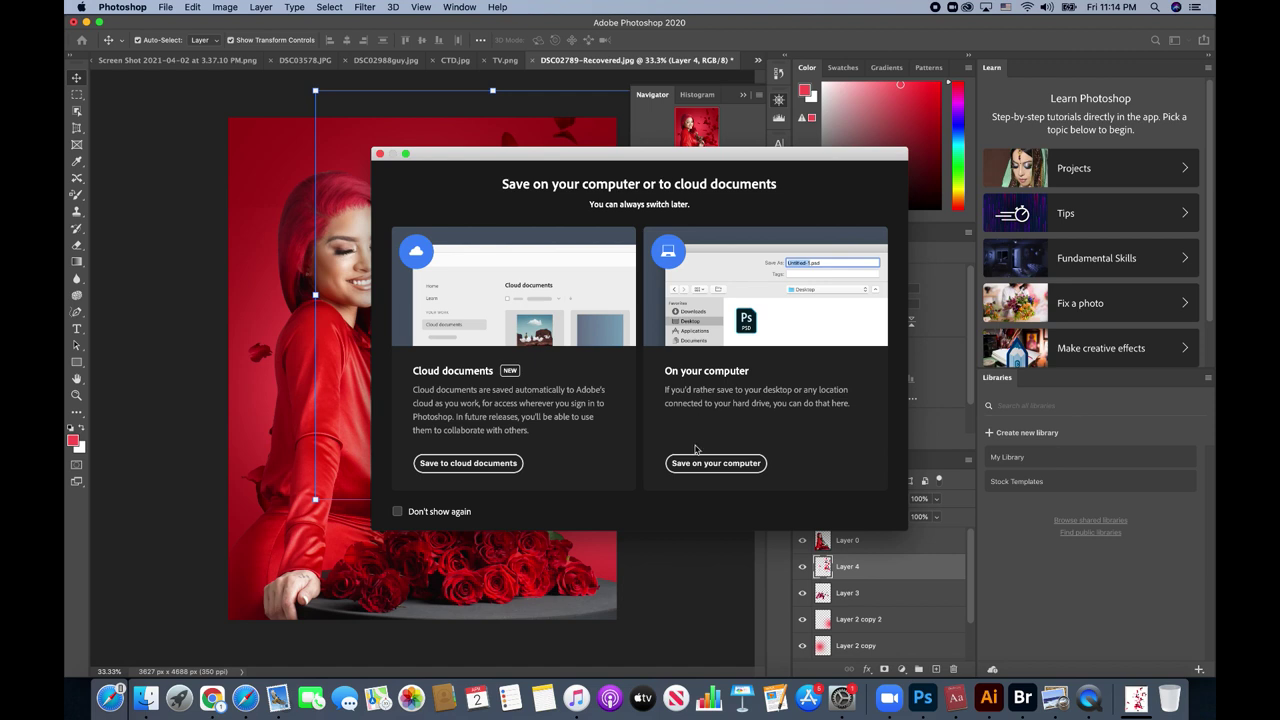
pyautogui.click(697, 466)
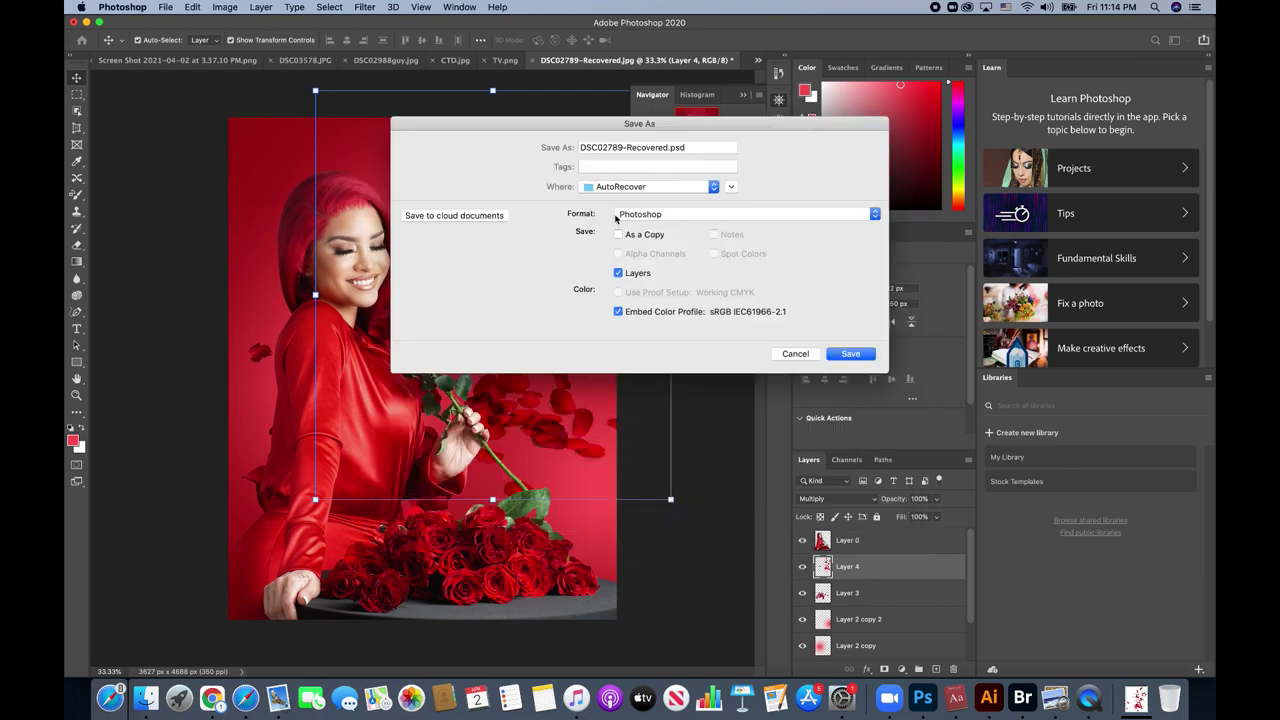
pyautogui.moveTo(683, 147); pyautogui.dragTo(545, 110)
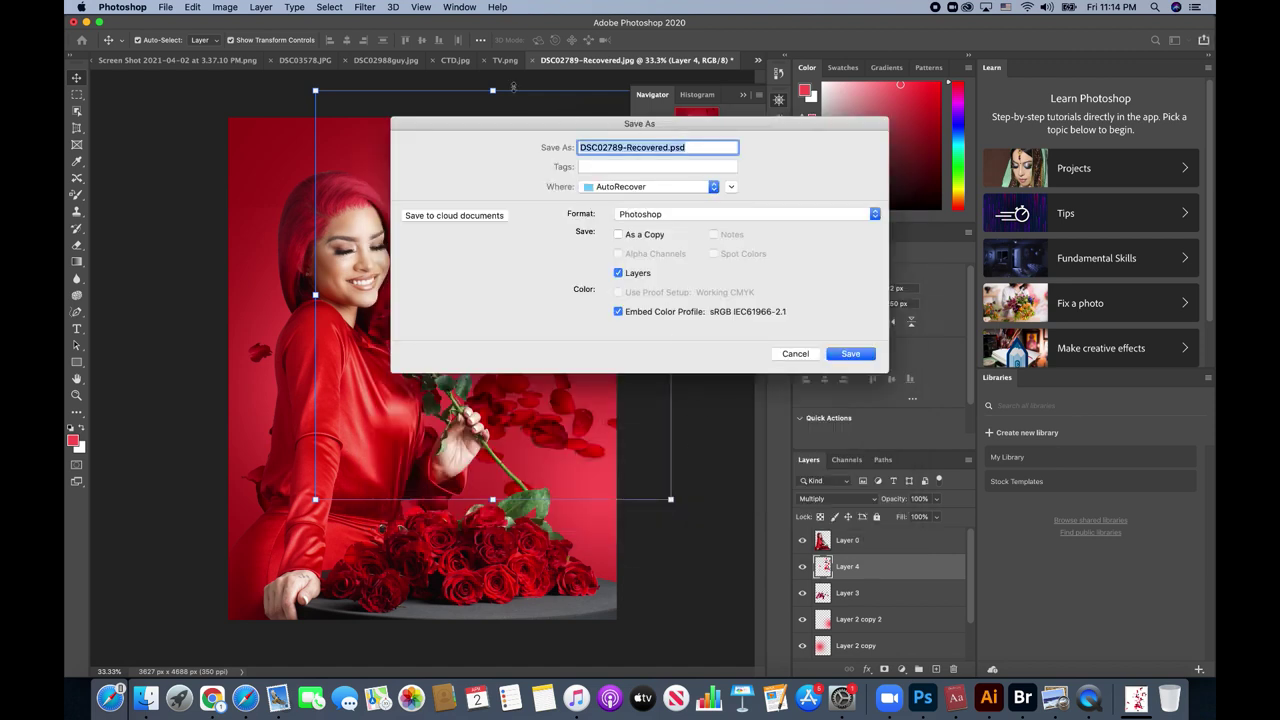
pyautogui.write('shyaaaa')
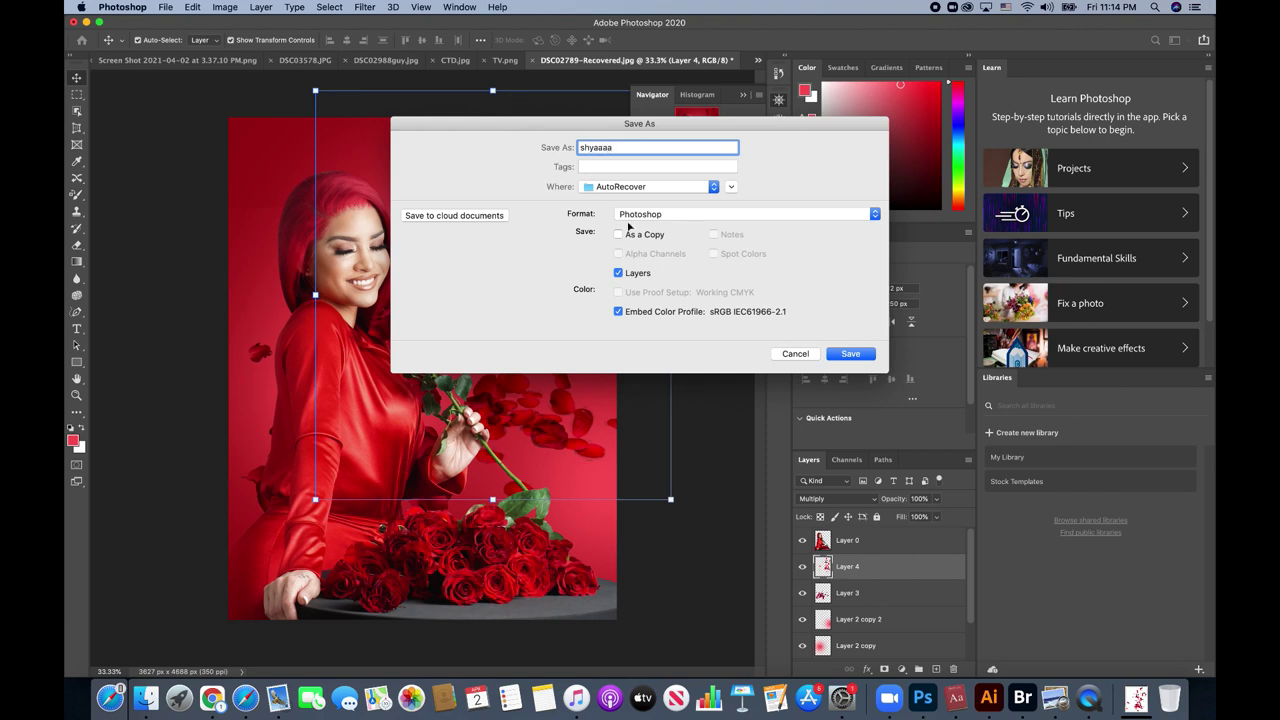
pyautogui.click(632, 214)
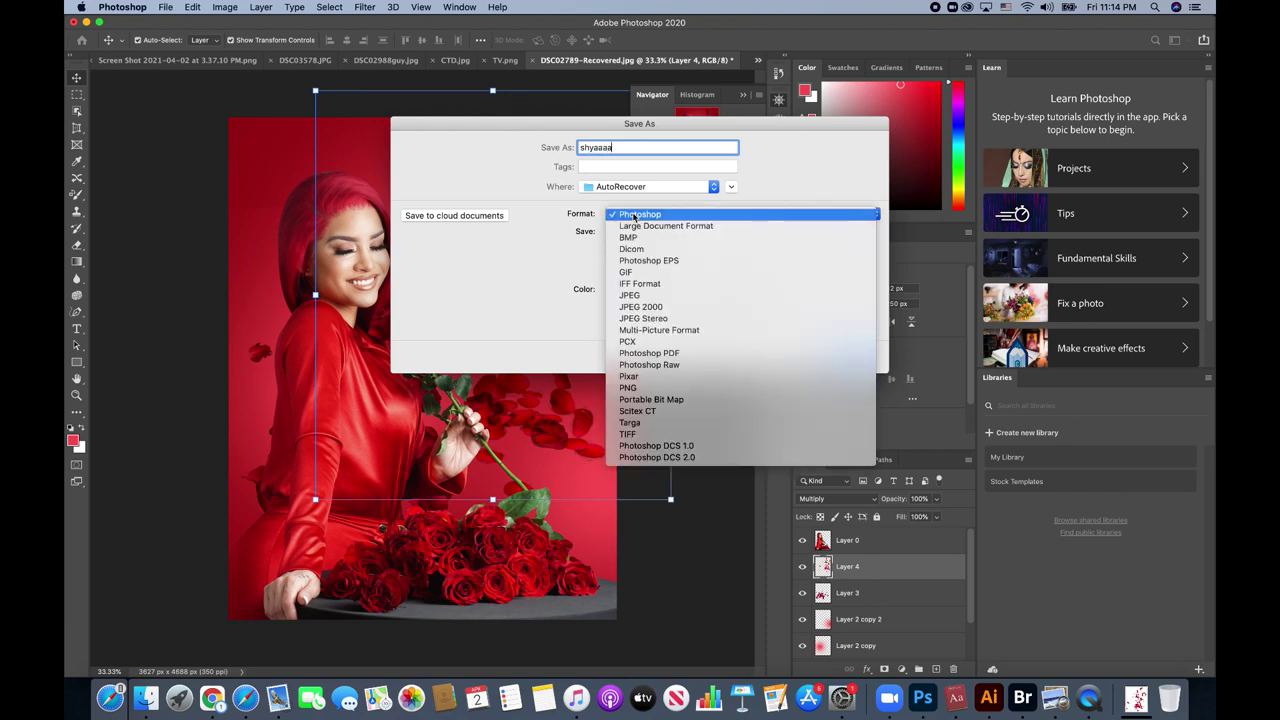
pyautogui.click(640, 296)
pyautogui.click(621, 189)
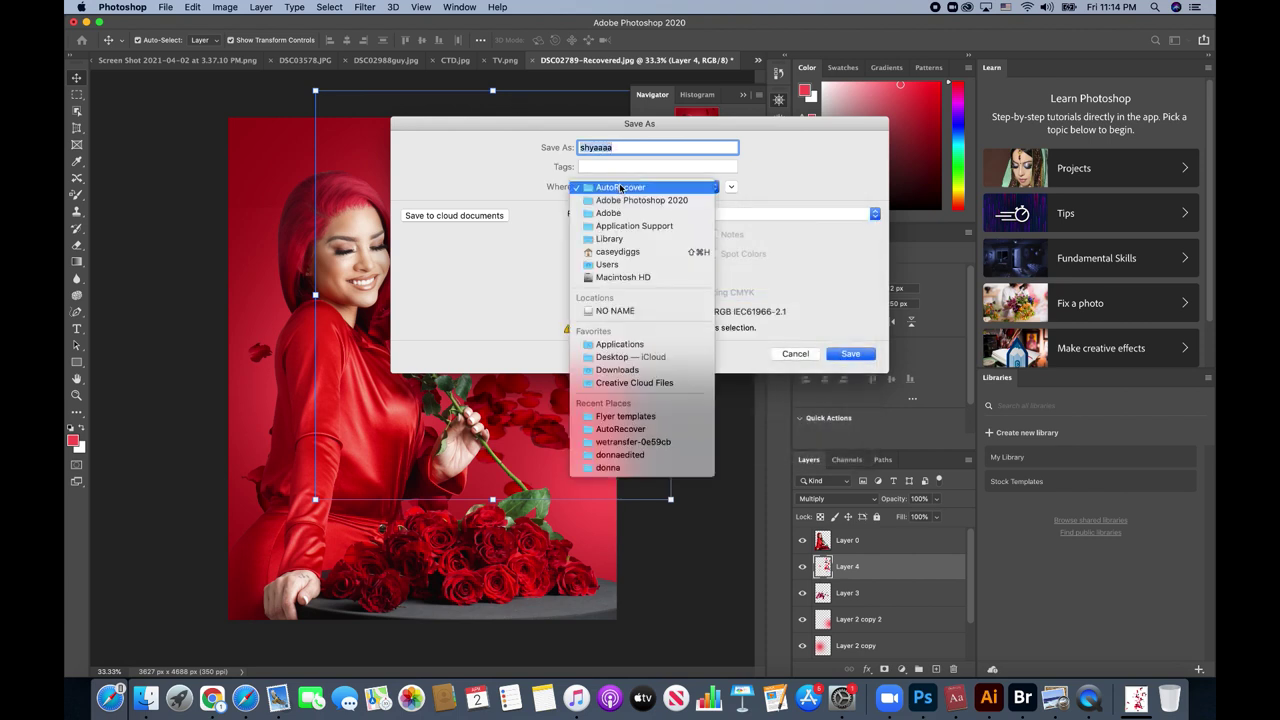
pyautogui.click(619, 376)
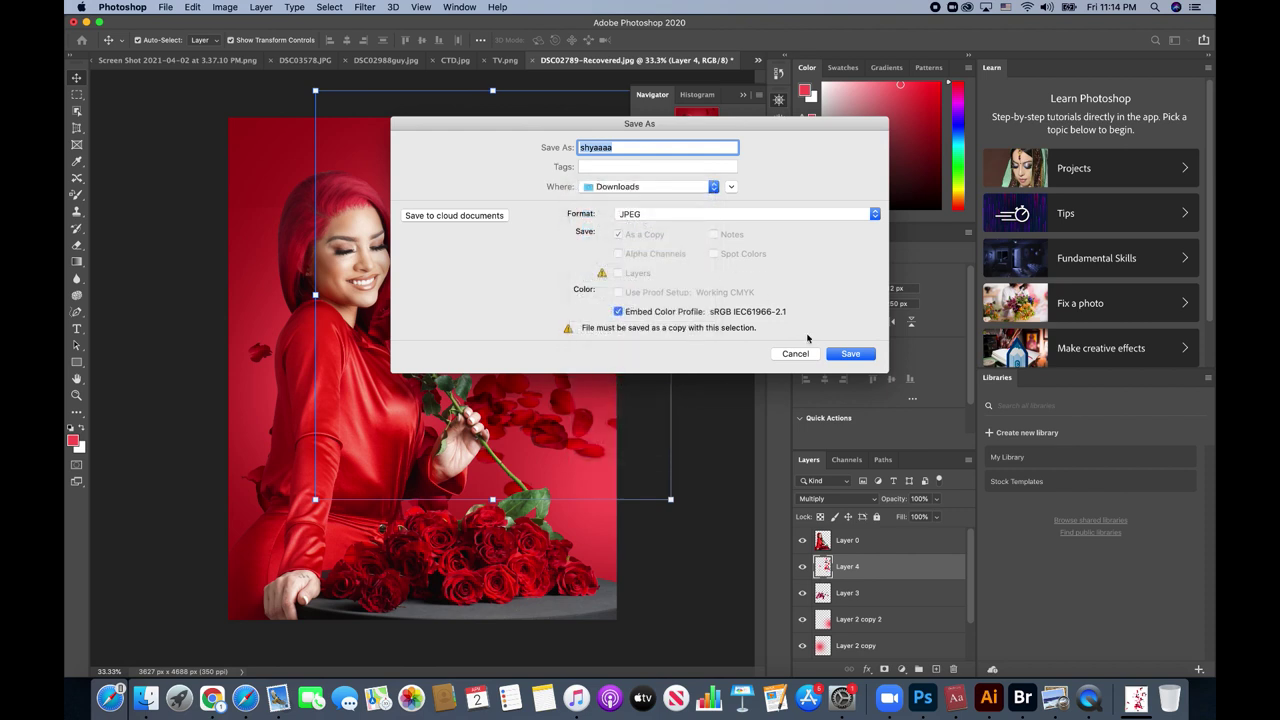
pyautogui.click(852, 355)
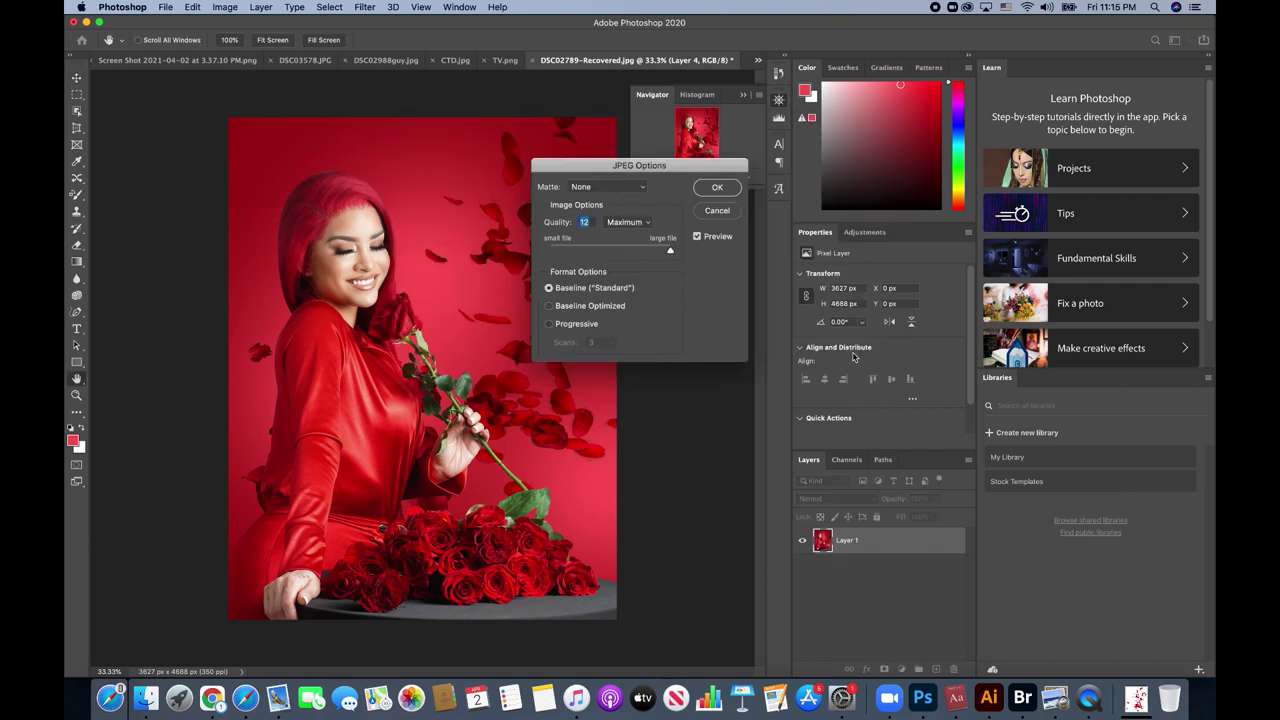
pyautogui.click(714, 188)
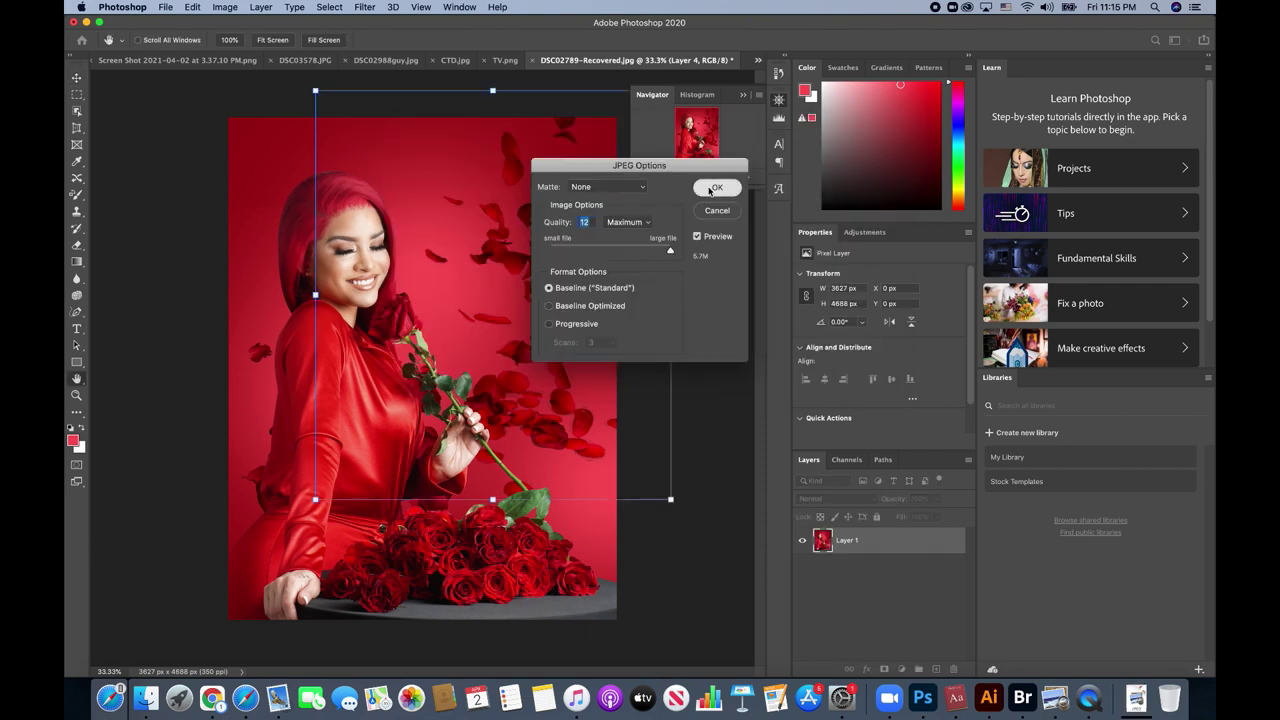